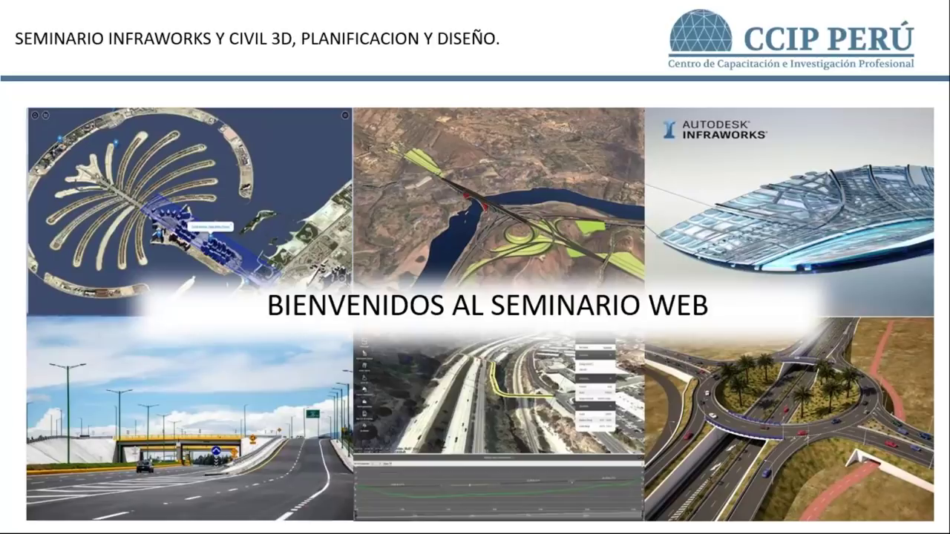
- Advance the slideshow from the welcome slide to the '¿QUE ES UN PROYECTO?' slide
{"action": "left_click", "coordinate": [664, 379]}
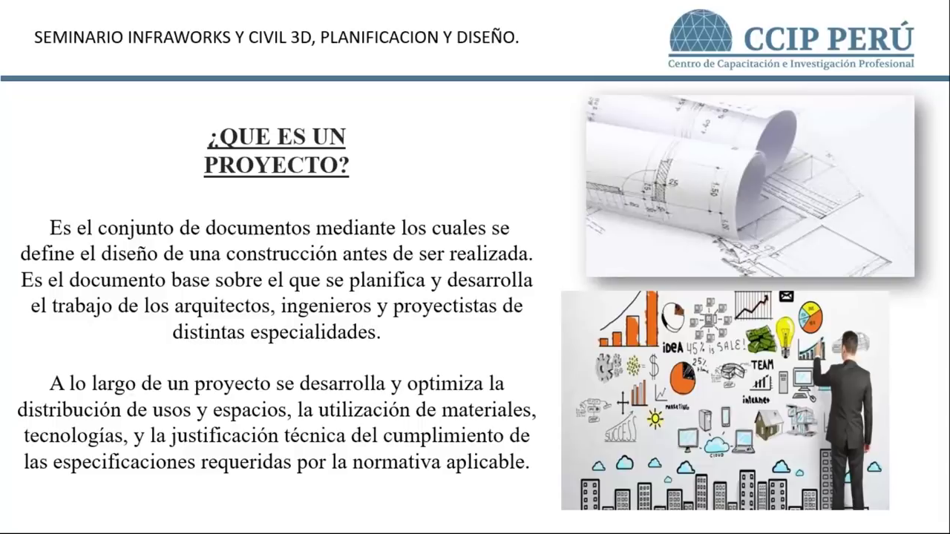
- Move on to the 'PLANIFICACION DE UN PROYECTO' slide
{"action": "key", "text": "Right"}
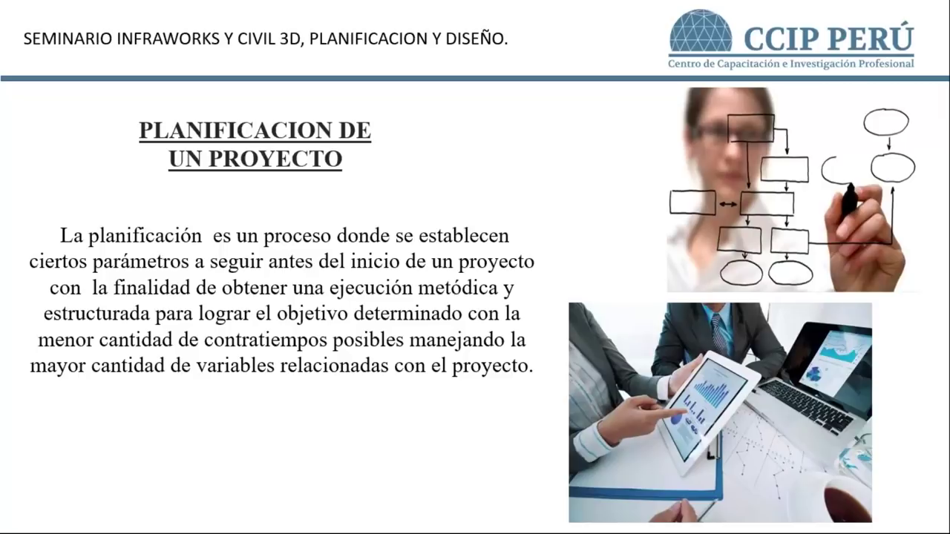
- Advance to the 'Herramienta de planificación para proyectos de infraestructura' slide
{"action": "key", "text": "Right"}
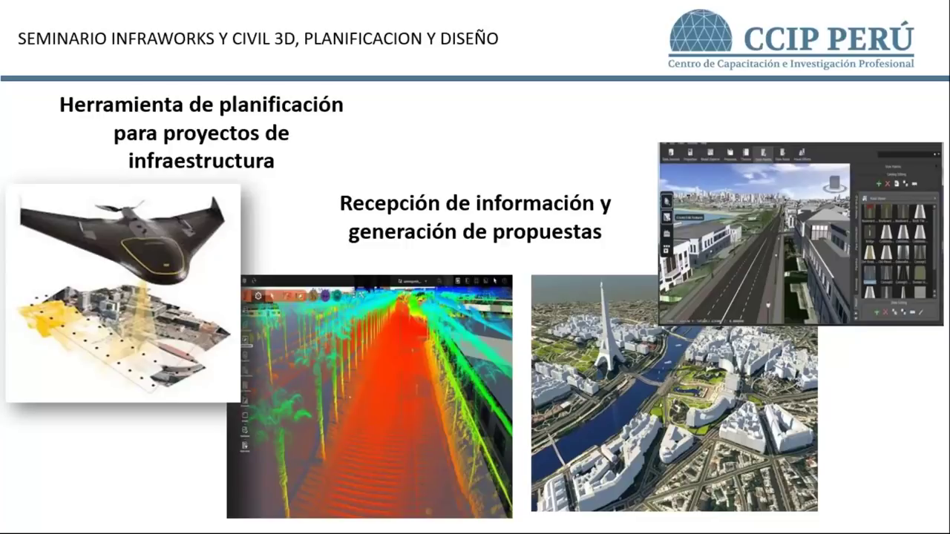
- Advance to the '100% interoperatividad de programas' InfraWorks and Civil 3D slide
{"action": "key", "text": "Right"}
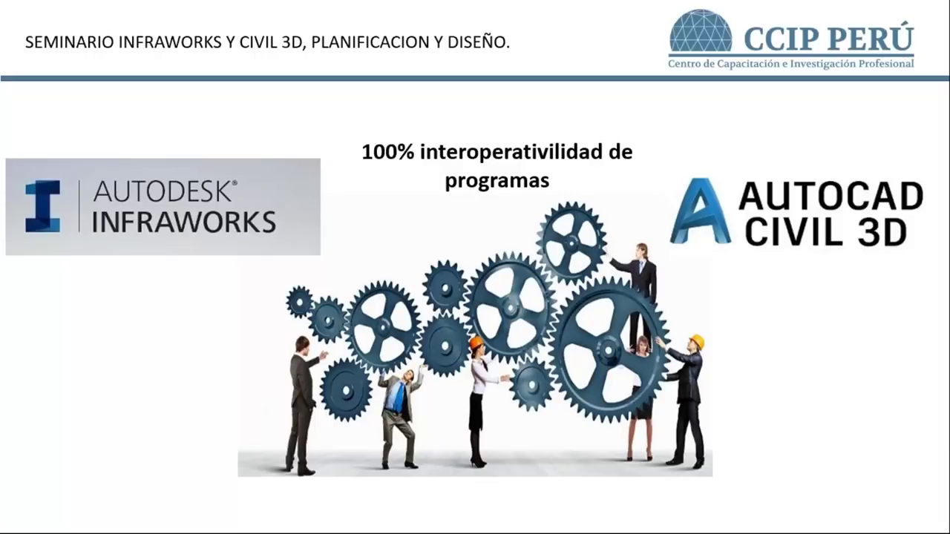
- Advance to the collage of InfraWorks and Civil 3D example screenshots
{"action": "key", "text": "Right"}
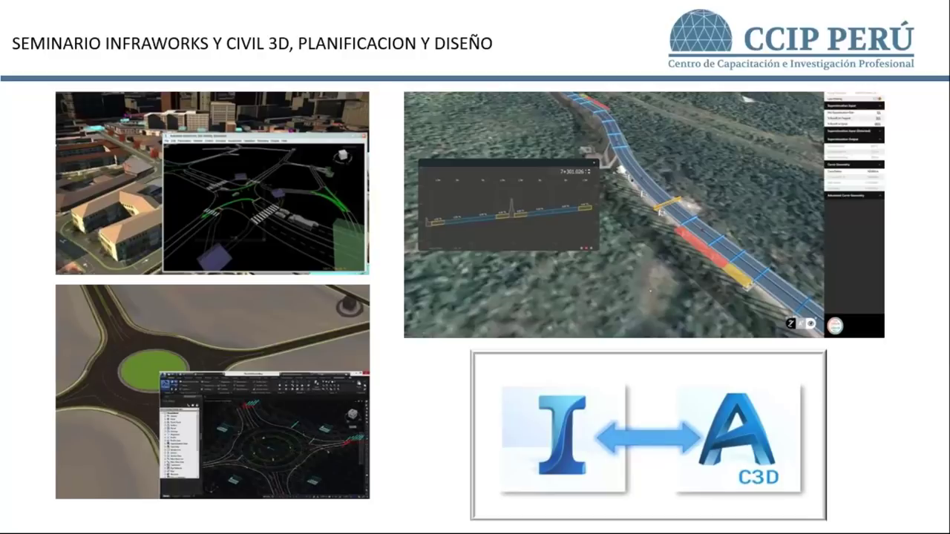
- Go to BENEFICIOS and reveal each benefit through optimal deliveries and easy modifications
{"action": "key", "text": "Right"}
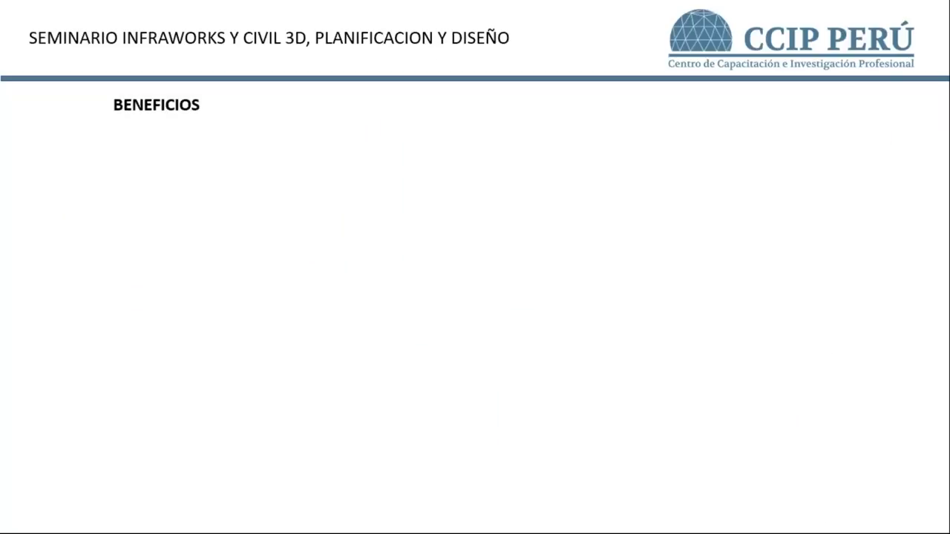
{"action": "key", "text": "Right"}
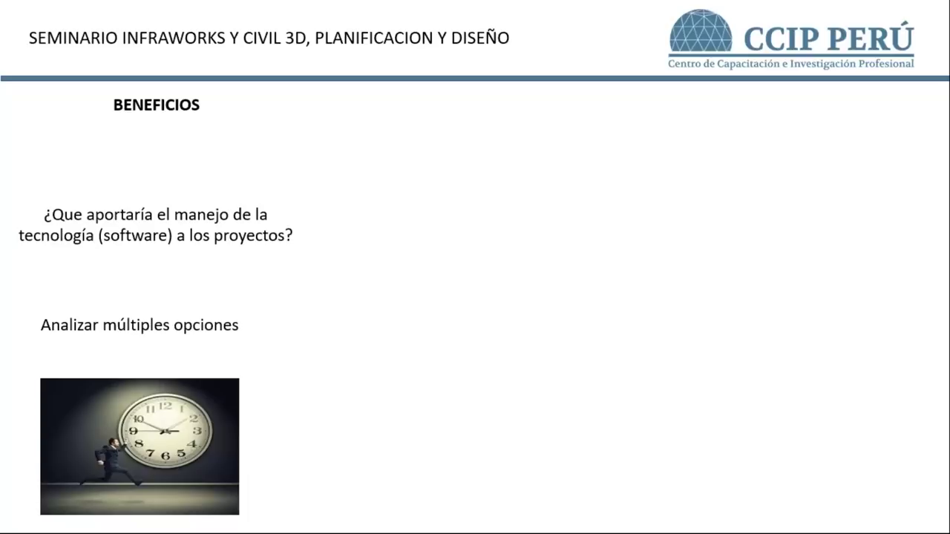
{"action": "key", "text": "Right"}
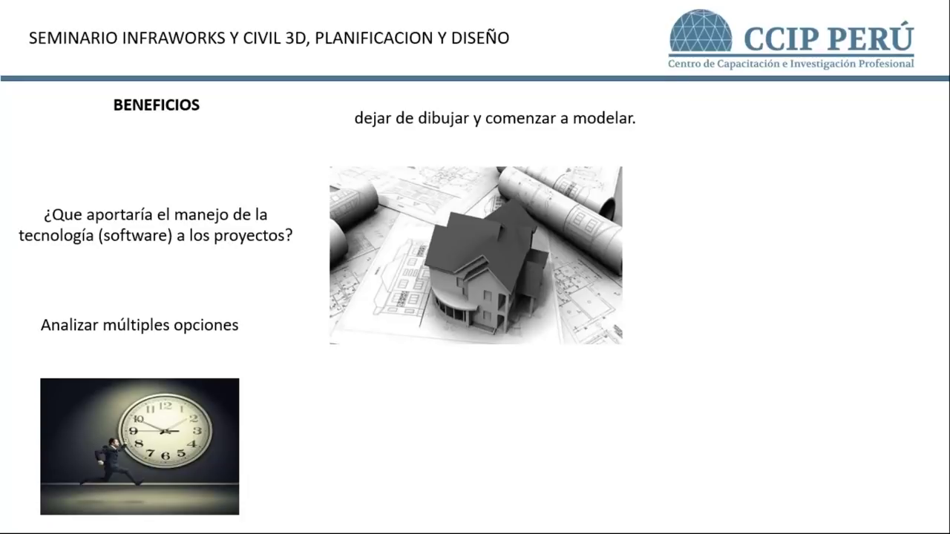
{"action": "key", "text": "Right"}
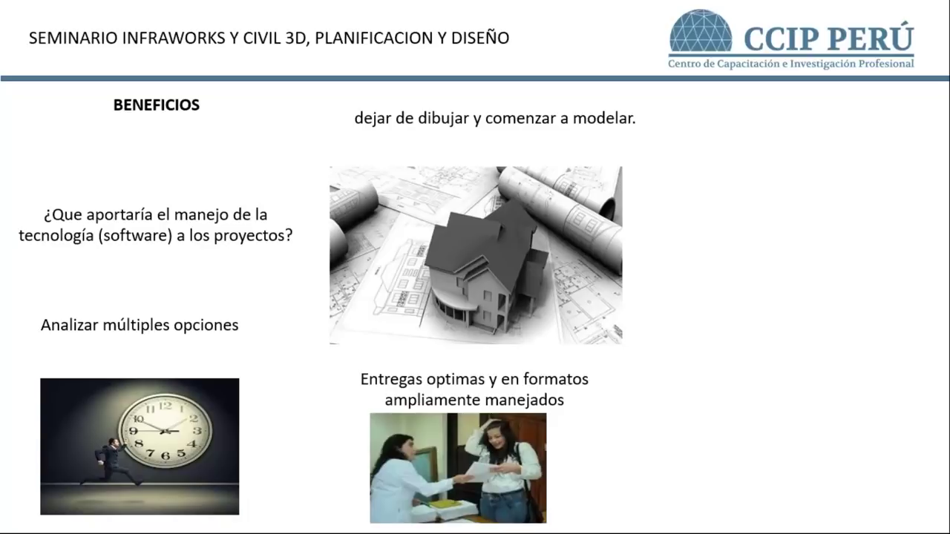
{"action": "key", "text": "Right"}
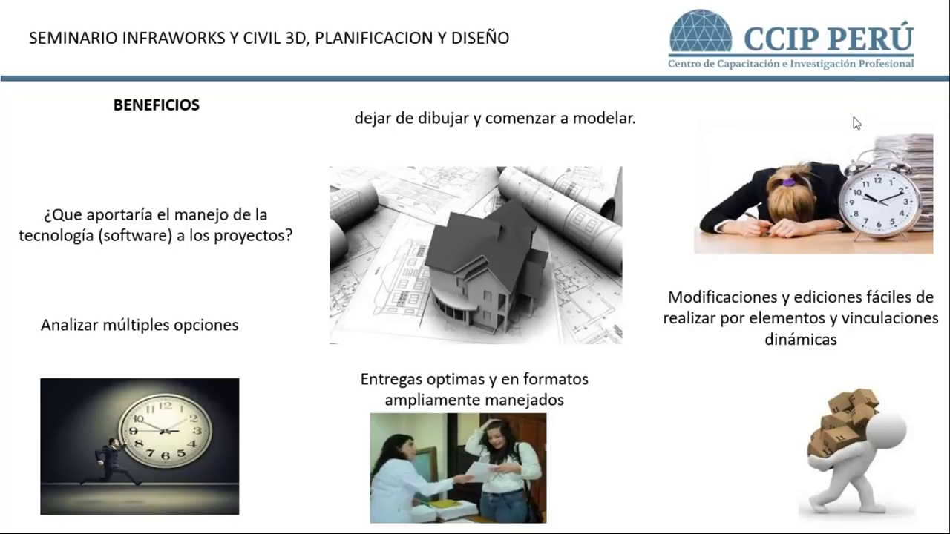
- Leave the slideshow for the InfraWorks Mis modelos start page
{"action": "key", "text": "alt+Tab"}
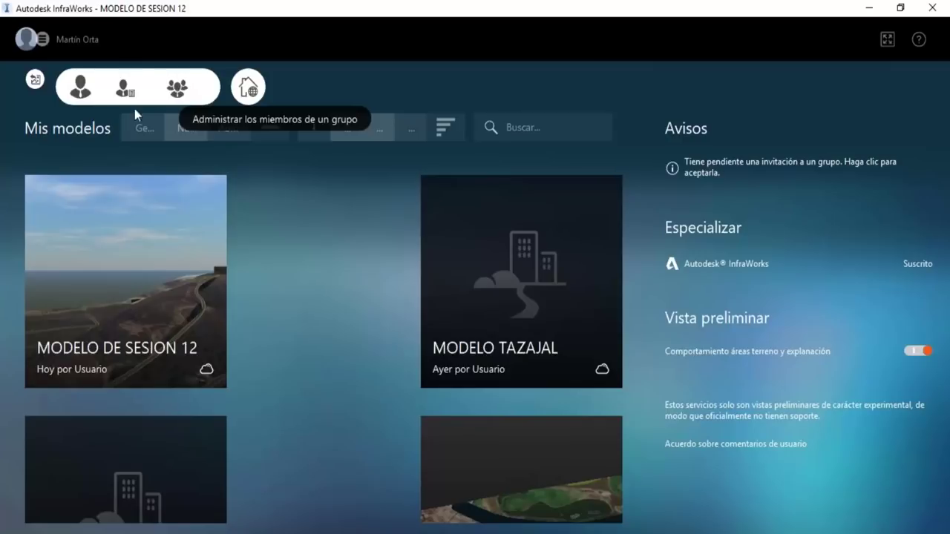
- Open Administrar los miembros de un grupo on its Añadir usuarios a grupos tab
{"action": "left_click", "coordinate": [77, 89]}
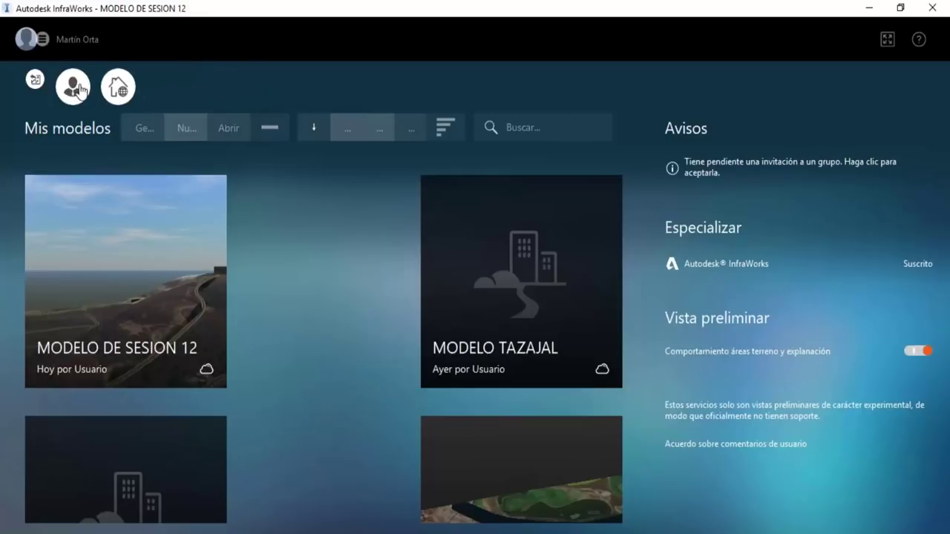
{"action": "left_click", "coordinate": [77, 89]}
{"action": "left_click", "coordinate": [185, 90]}
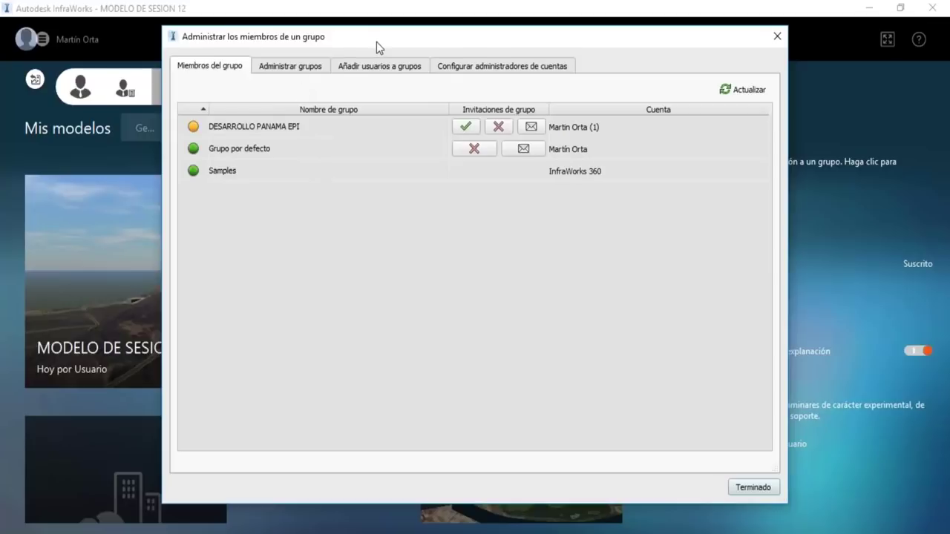
{"action": "left_click_drag", "start_coordinate": [376, 42], "coordinate": [324, 39]}
{"action": "left_click", "coordinate": [244, 66]}
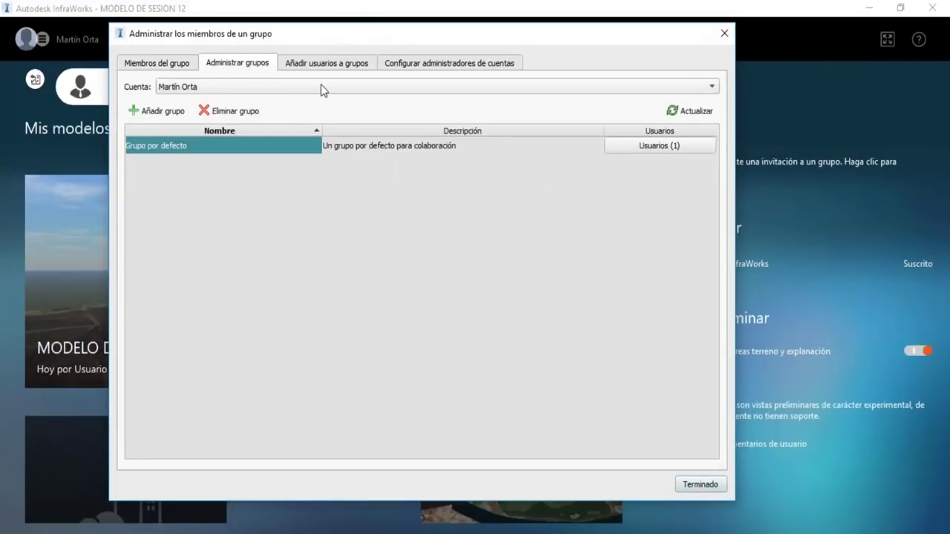
{"action": "left_click", "coordinate": [259, 89]}
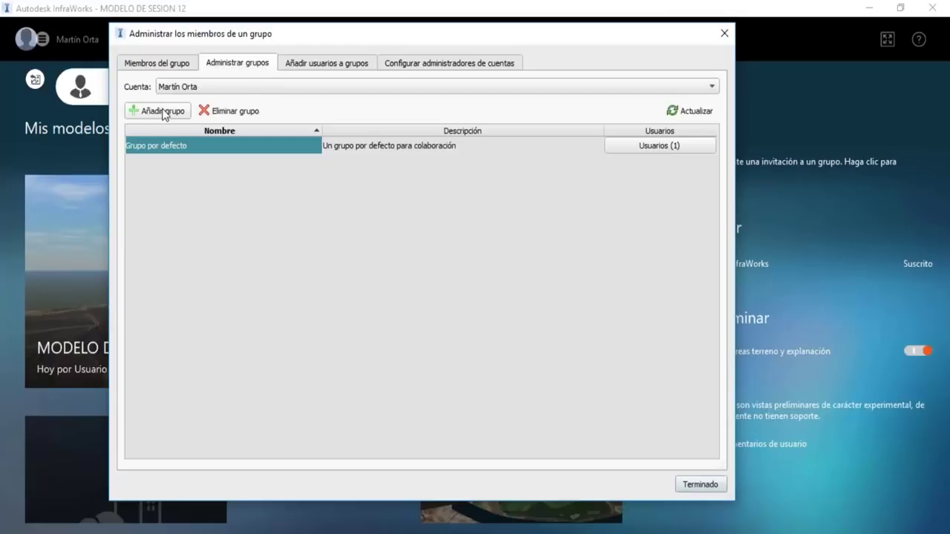
{"action": "left_click", "coordinate": [322, 66]}
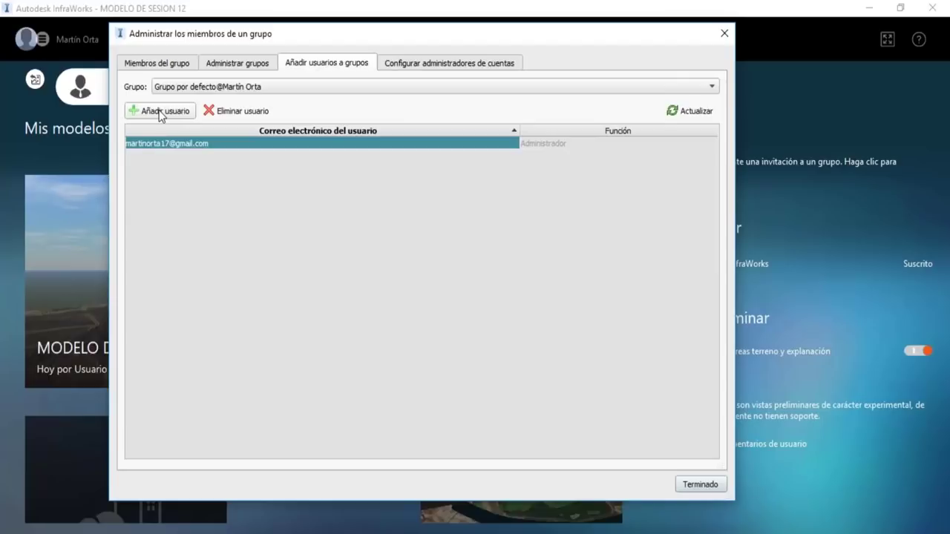
- Add a new user row to the default group with a sample e-mail address
{"action": "left_click", "coordinate": [159, 113]}
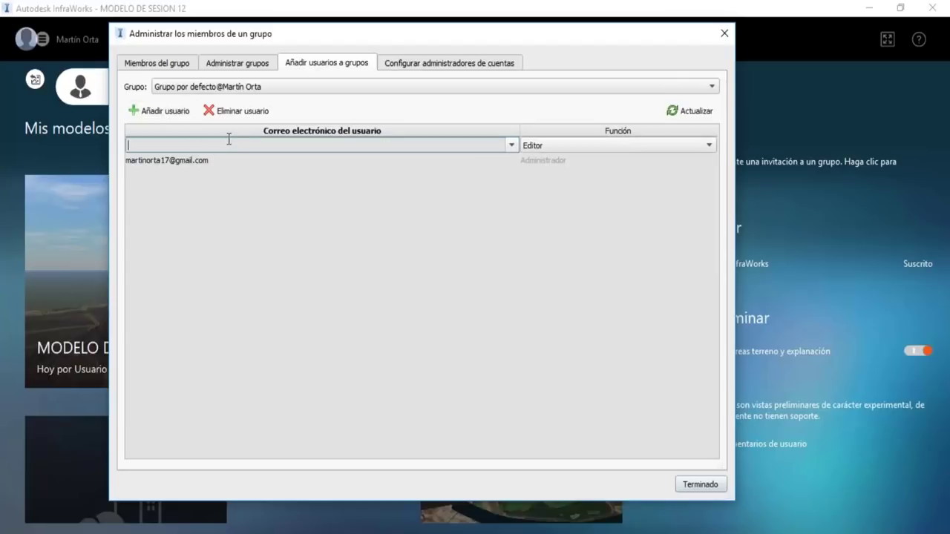
{"action": "type", "text": "ams"}
{"action": "key", "text": "BackSpace"}
{"action": "key", "text": "BackSpace"}
{"action": "key", "text": "BackSpace"}
{"action": "type", "text": "ejemplo"}
{"action": "type", "text": "1"}
{"action": "left_click", "coordinate": [652, 146]}
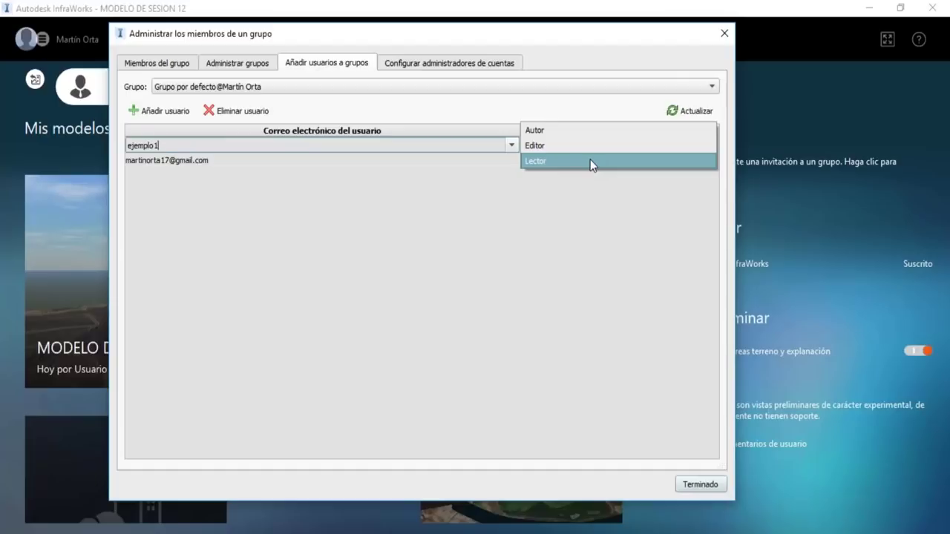
- Keep the Editor role, dismiss the invalid e-mail error, and browse the group tabs
{"action": "left_click", "coordinate": [179, 67]}
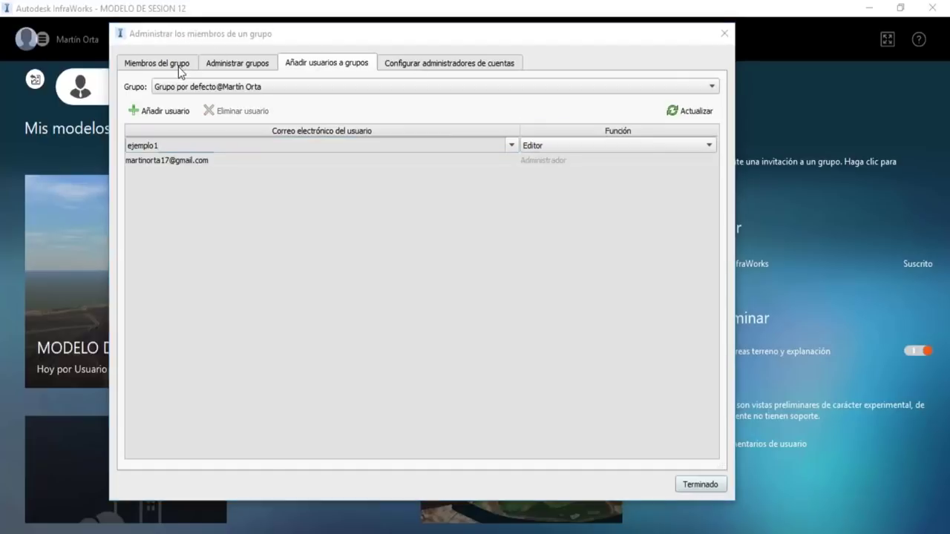
{"action": "left_click", "coordinate": [485, 289]}
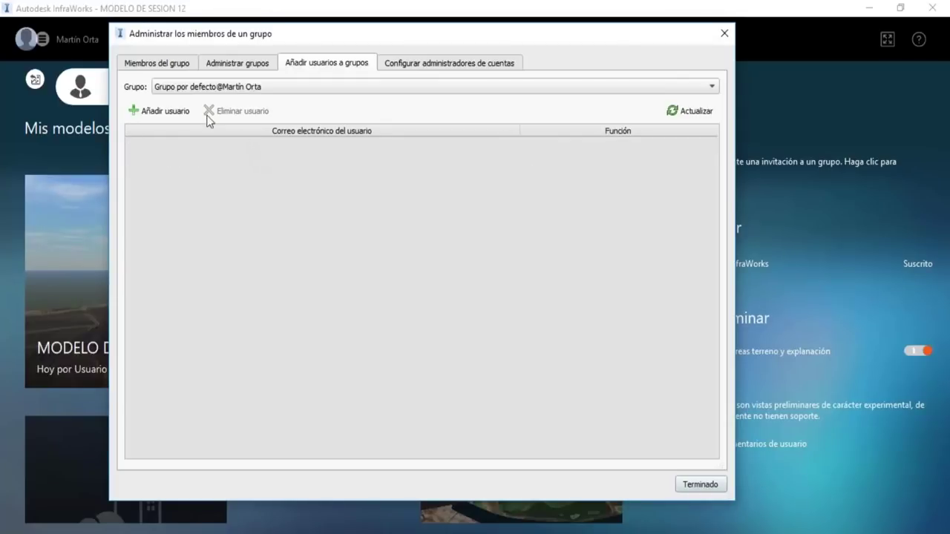
{"action": "left_click", "coordinate": [184, 63]}
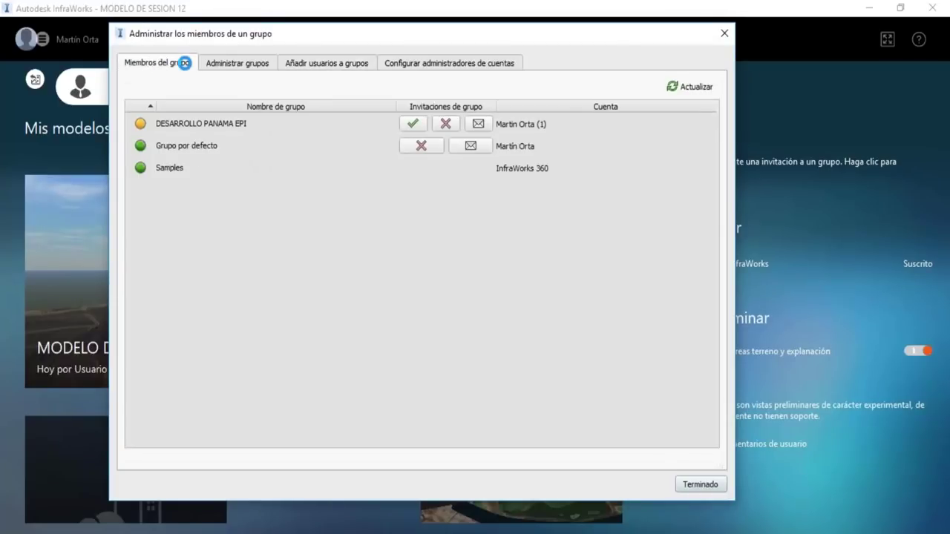
{"action": "left_click", "coordinate": [252, 64]}
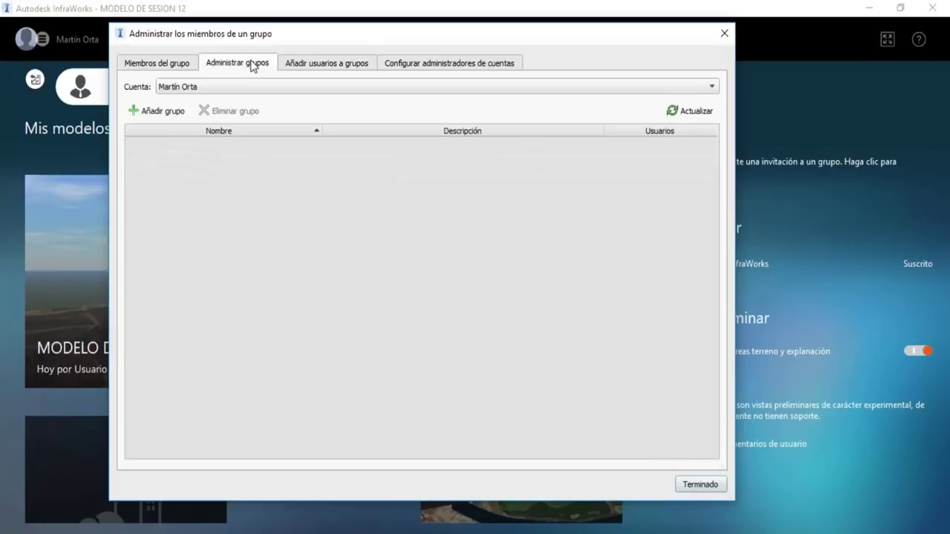
{"action": "left_click", "coordinate": [337, 65]}
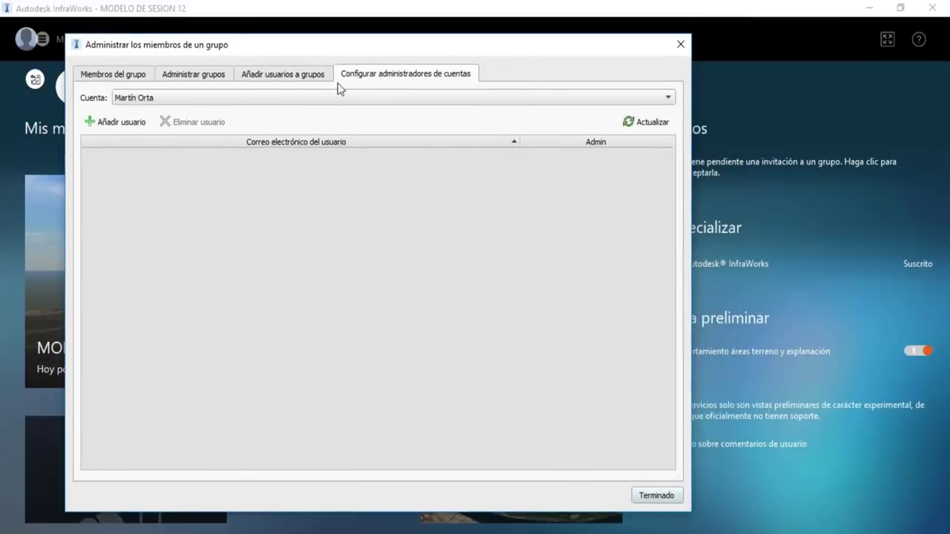
- Close the group-members window and scroll the Mis modelos grid down and back up
{"action": "left_click", "coordinate": [679, 44]}
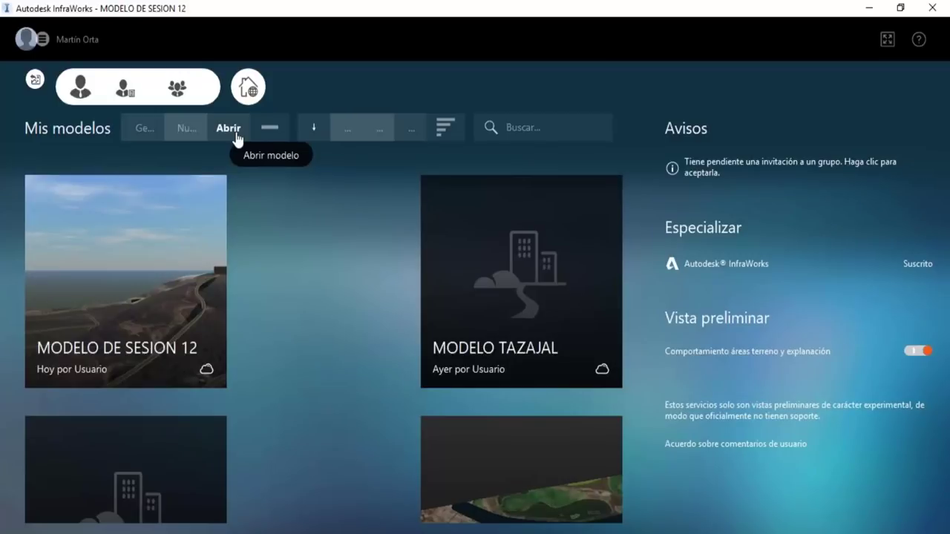
{"action": "scroll", "coordinate": [408, 299], "scroll_direction": "down", "scroll_amount": 5}
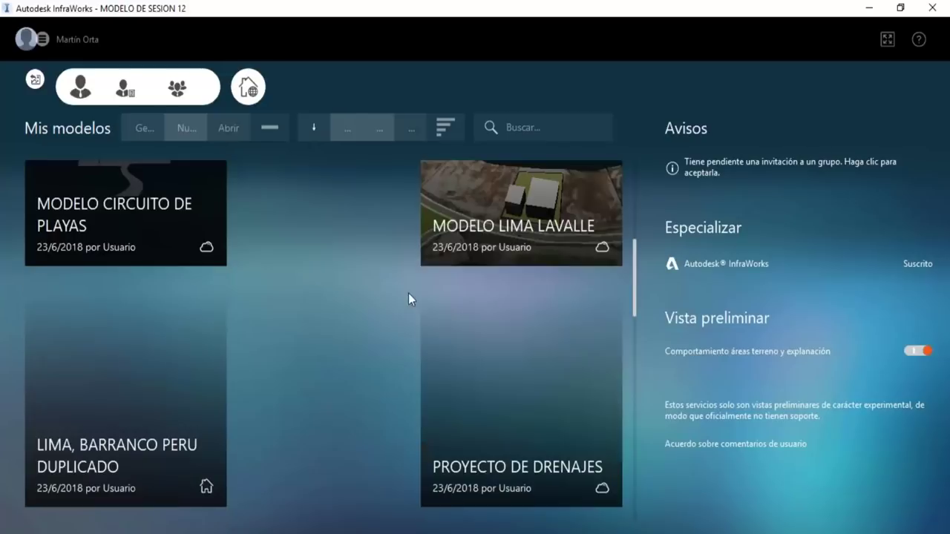
{"action": "scroll", "coordinate": [332, 296], "scroll_direction": "down", "scroll_amount": 5}
{"action": "scroll", "coordinate": [332, 296], "scroll_direction": "down", "scroll_amount": 5}
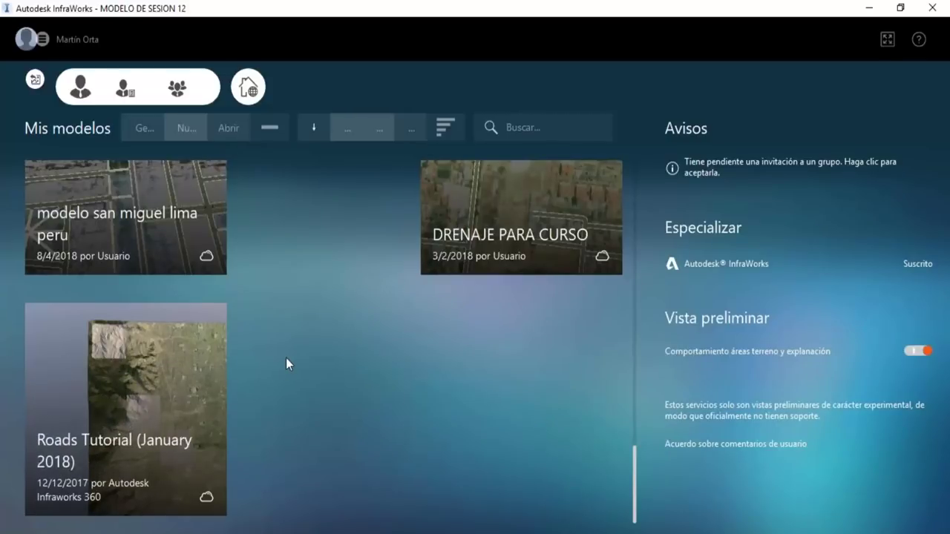
{"action": "scroll", "coordinate": [290, 301], "scroll_direction": "up", "scroll_amount": 5}
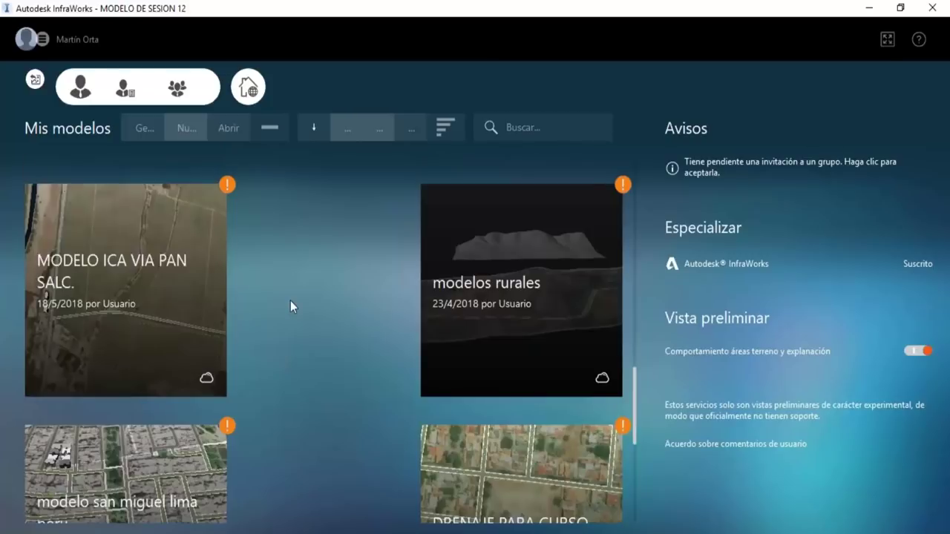
{"action": "scroll", "coordinate": [290, 301], "scroll_direction": "up", "scroll_amount": 5}
{"action": "scroll", "coordinate": [290, 300], "scroll_direction": "up", "scroll_amount": 5}
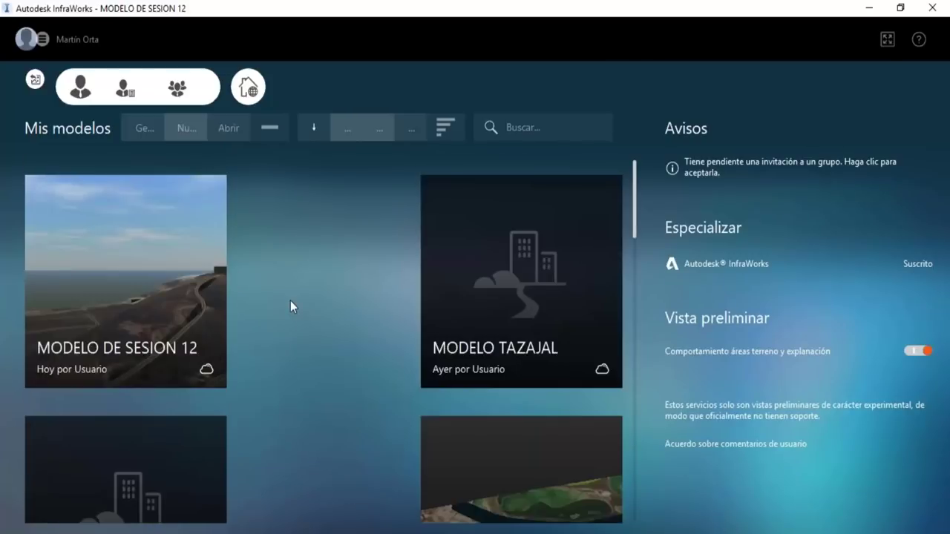
- Open Generador de modelos full screen and move the map from North America toward South America
{"action": "left_click", "coordinate": [144, 128]}
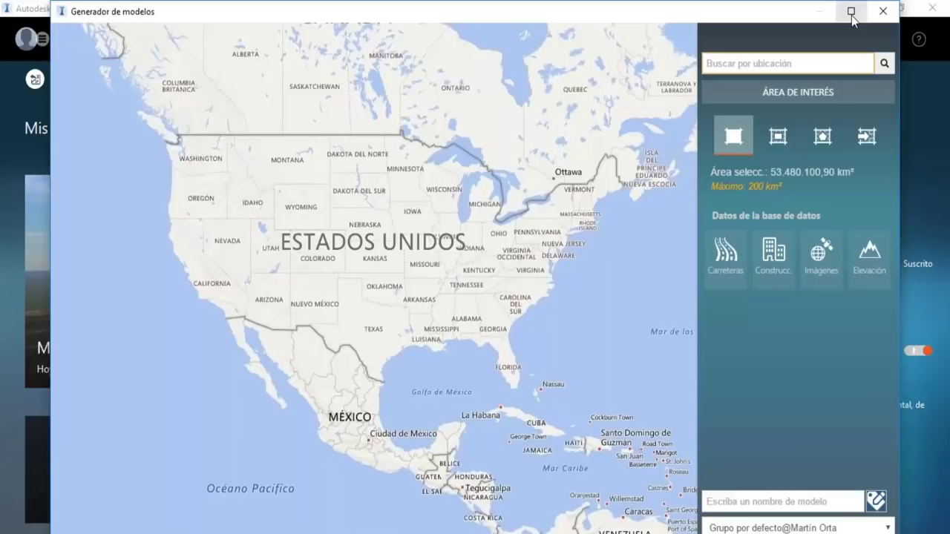
{"action": "left_click", "coordinate": [851, 11]}
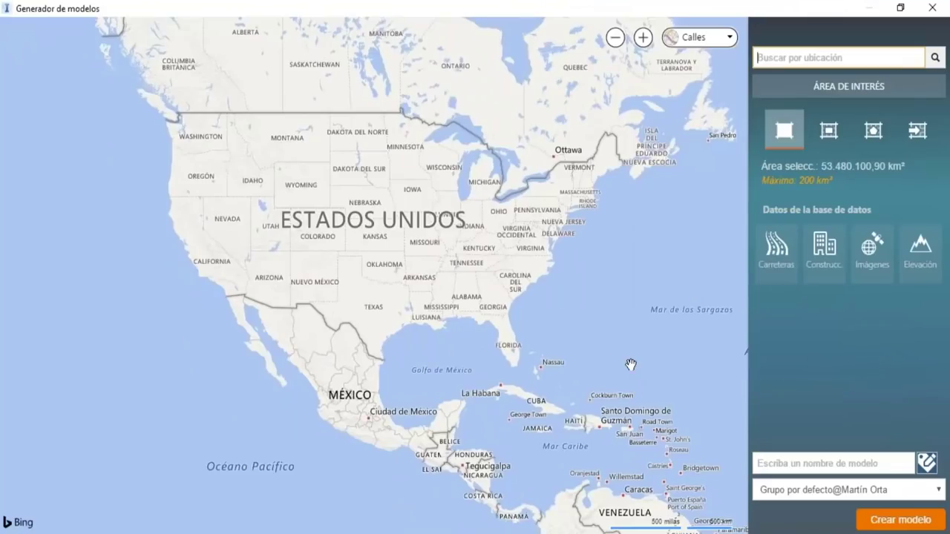
{"action": "left_click_drag", "start_coordinate": [630, 364], "coordinate": [494, 133]}
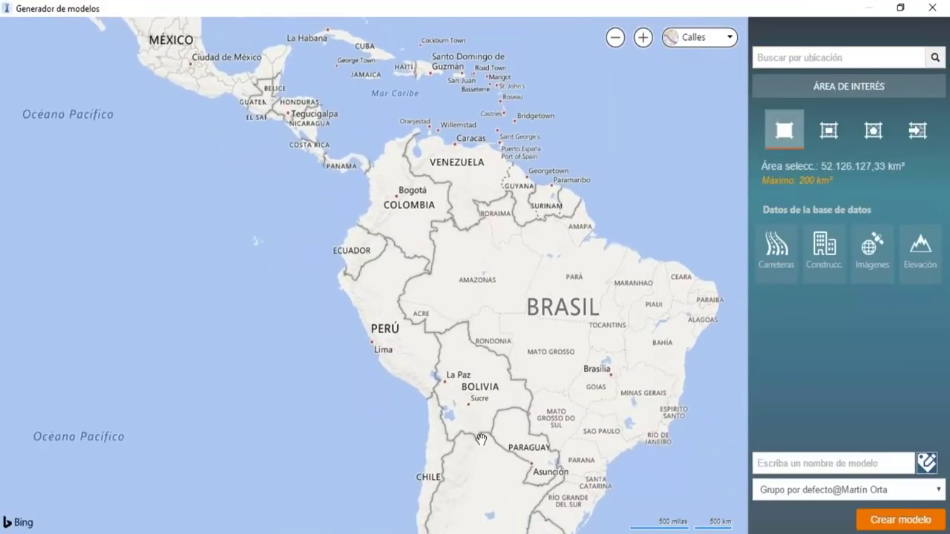
{"action": "scroll", "coordinate": [481, 439], "scroll_direction": "up", "scroll_amount": 1}
{"action": "scroll", "coordinate": [455, 425], "scroll_direction": "up", "scroll_amount": 1}
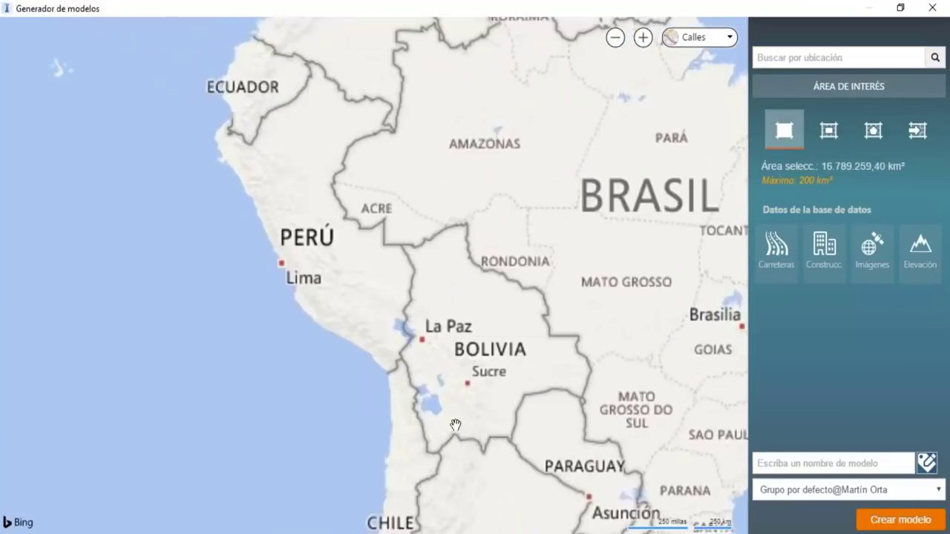
{"action": "scroll", "coordinate": [454, 425], "scroll_direction": "up", "scroll_amount": 1}
{"action": "scroll", "coordinate": [453, 377], "scroll_direction": "up", "scroll_amount": 2}
- Zoom in on La Paz and frame El Alto, selecting a 15,88 km² area
{"action": "mouse_move", "coordinate": [453, 333]}
{"action": "left_mouse_down"}
{"action": "mouse_move", "coordinate": [415, 278]}
{"action": "mouse_move", "coordinate": [424, 308]}
{"action": "left_mouse_up"}
{"action": "scroll", "coordinate": [243, 160], "scroll_direction": "up", "scroll_amount": 1}
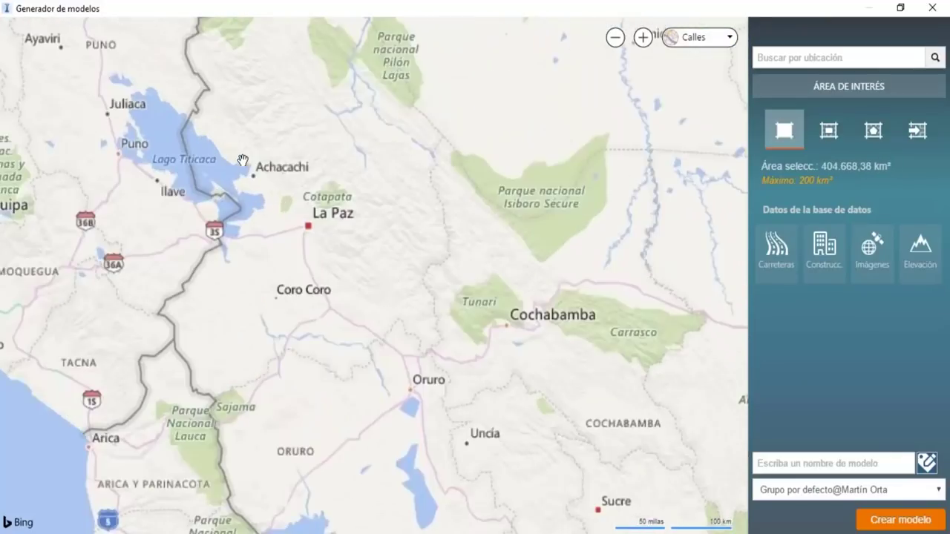
{"action": "scroll", "coordinate": [243, 161], "scroll_direction": "up", "scroll_amount": 1}
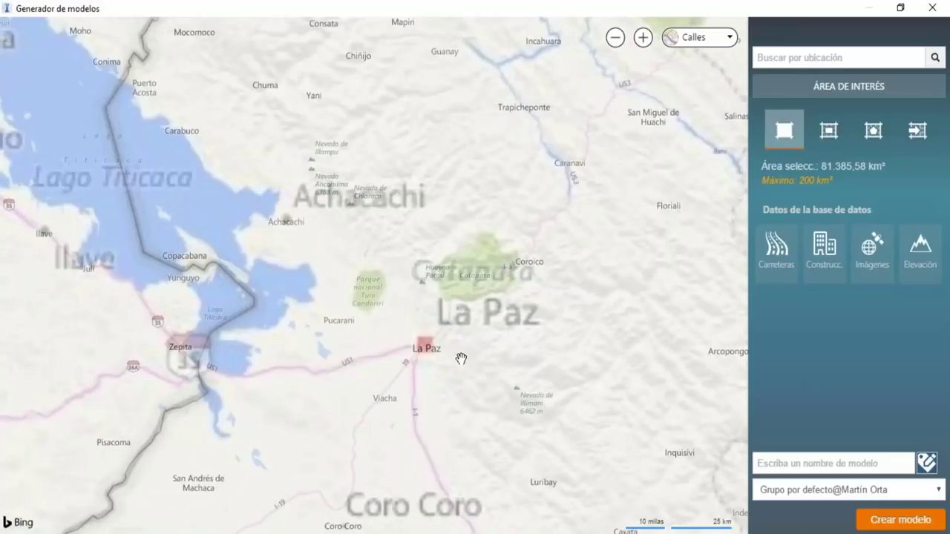
{"action": "left_click_drag", "start_coordinate": [461, 359], "coordinate": [435, 312]}
{"action": "scroll", "coordinate": [311, 322], "scroll_direction": "up", "scroll_amount": 2}
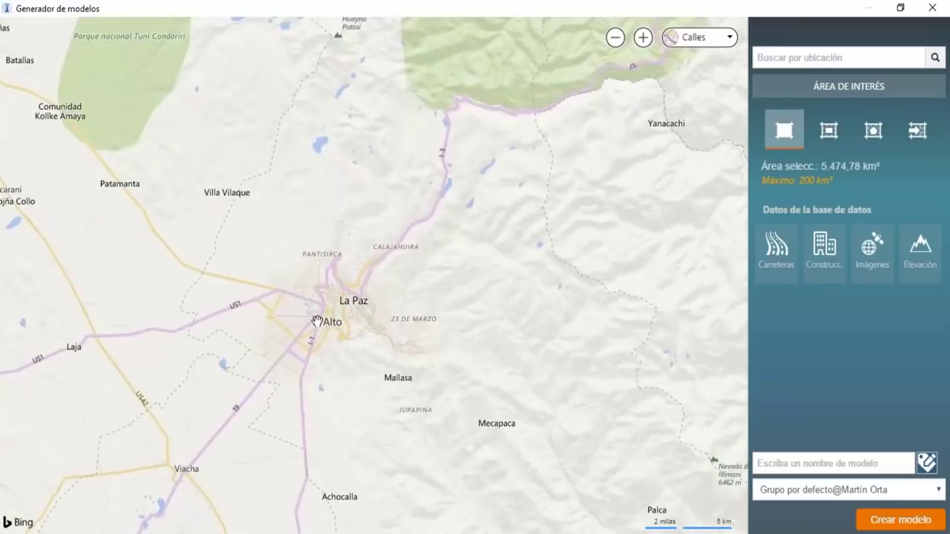
{"action": "scroll", "coordinate": [317, 321], "scroll_direction": "up", "scroll_amount": 2}
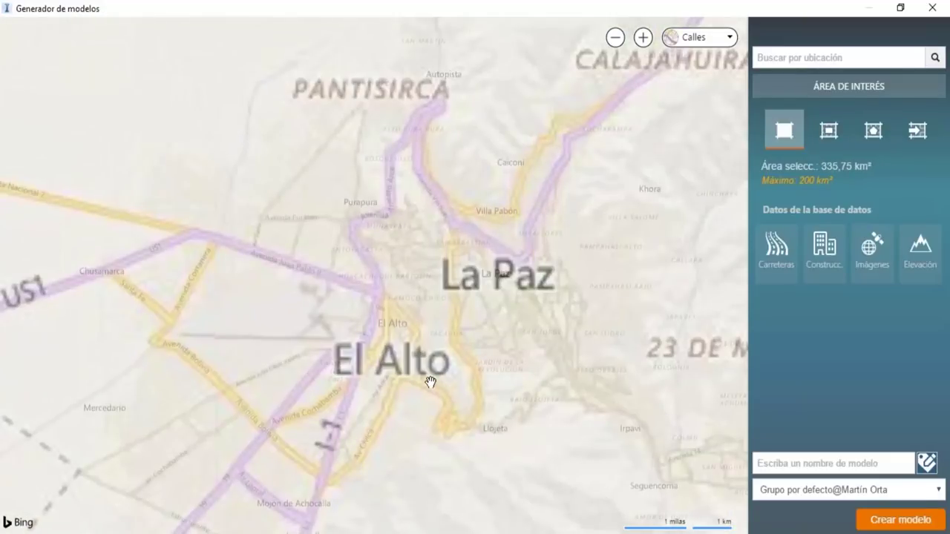
{"action": "scroll", "coordinate": [404, 351], "scroll_direction": "up", "scroll_amount": 1}
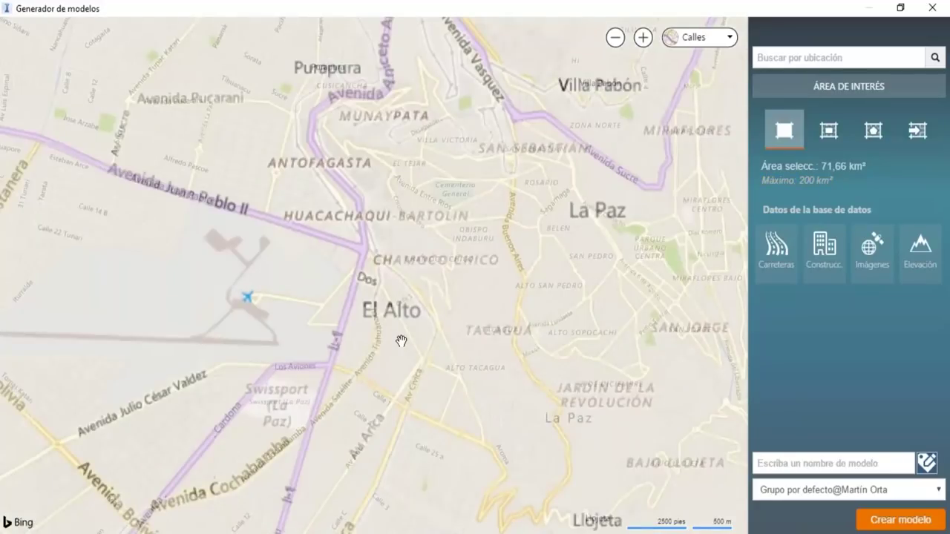
{"action": "scroll", "coordinate": [401, 341], "scroll_direction": "up", "scroll_amount": 1}
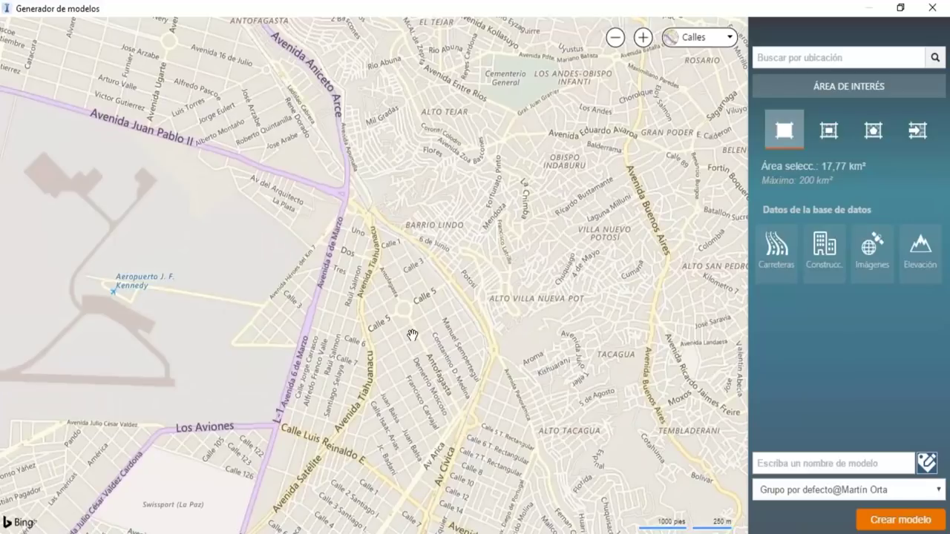
{"action": "left_click_drag", "start_coordinate": [412, 335], "coordinate": [395, 384]}
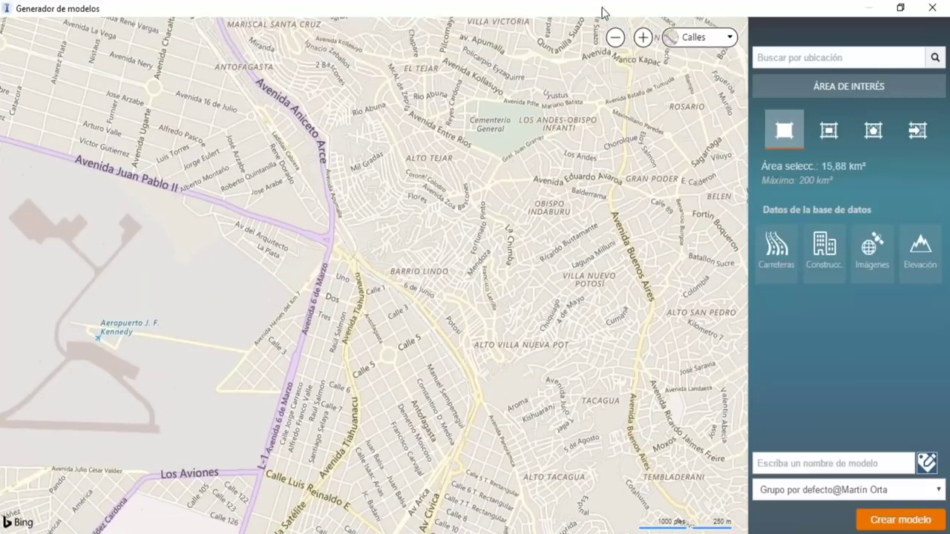
- Switch the map style from Calles to Aérea and pan toward the airport
{"action": "left_click", "coordinate": [694, 41]}
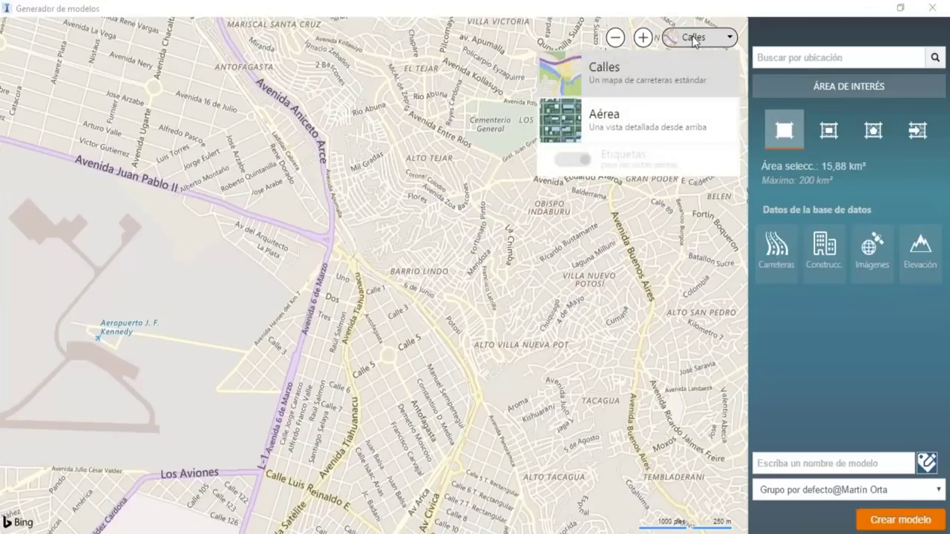
{"action": "left_click", "coordinate": [625, 121]}
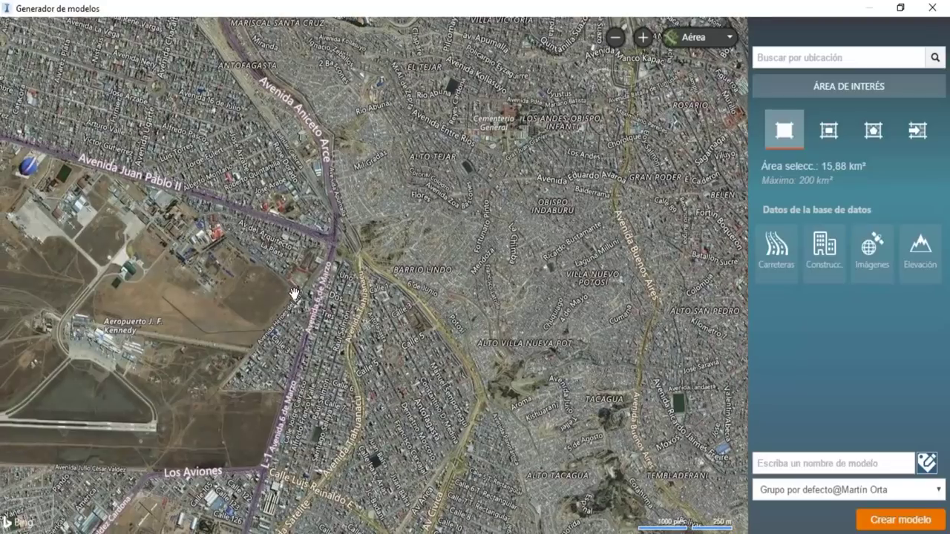
{"action": "left_click_drag", "start_coordinate": [293, 294], "coordinate": [607, 235]}
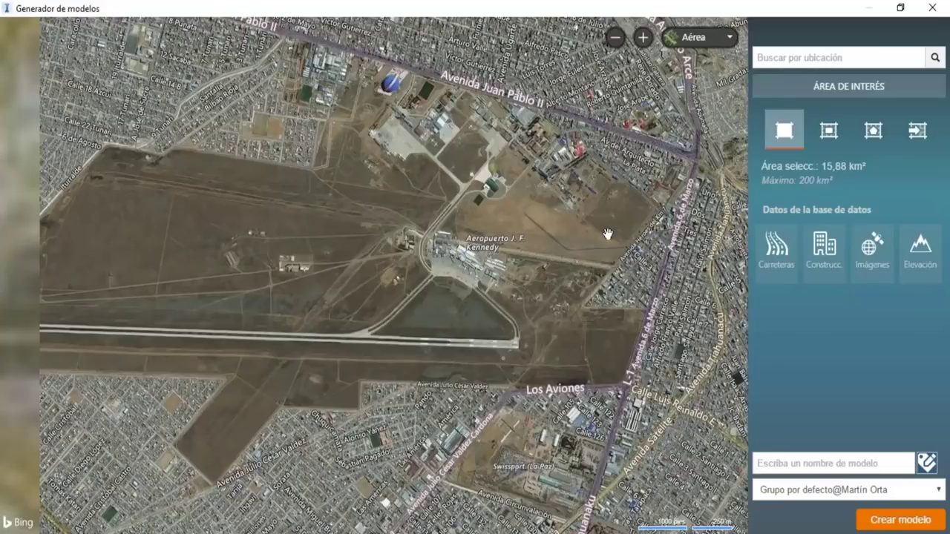
- Zoom the aerial map and centre it on Aeropuerto J. F. Kennedy
{"action": "scroll", "coordinate": [607, 235], "scroll_direction": "up", "scroll_amount": 1}
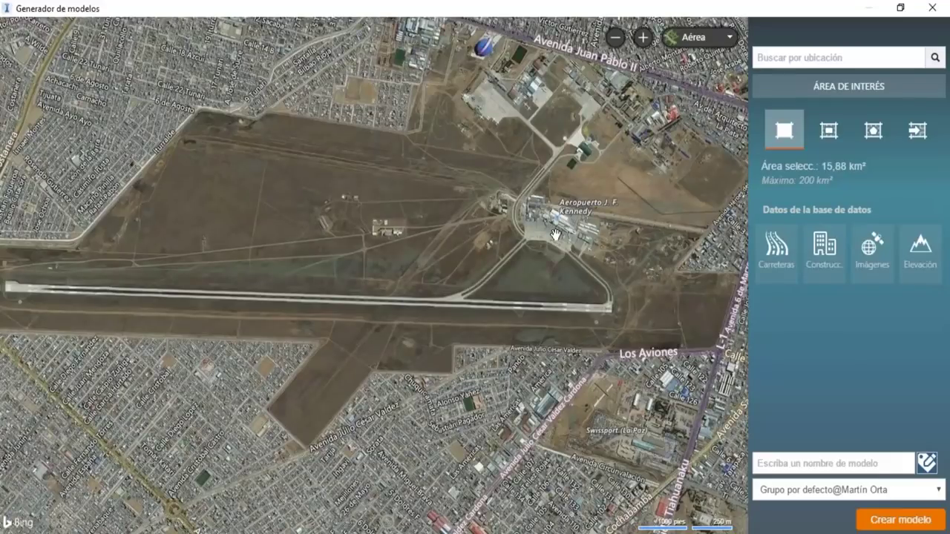
{"action": "scroll", "coordinate": [455, 252], "scroll_direction": "down", "scroll_amount": 3}
{"action": "scroll", "coordinate": [481, 225], "scroll_direction": "up", "scroll_amount": 3}
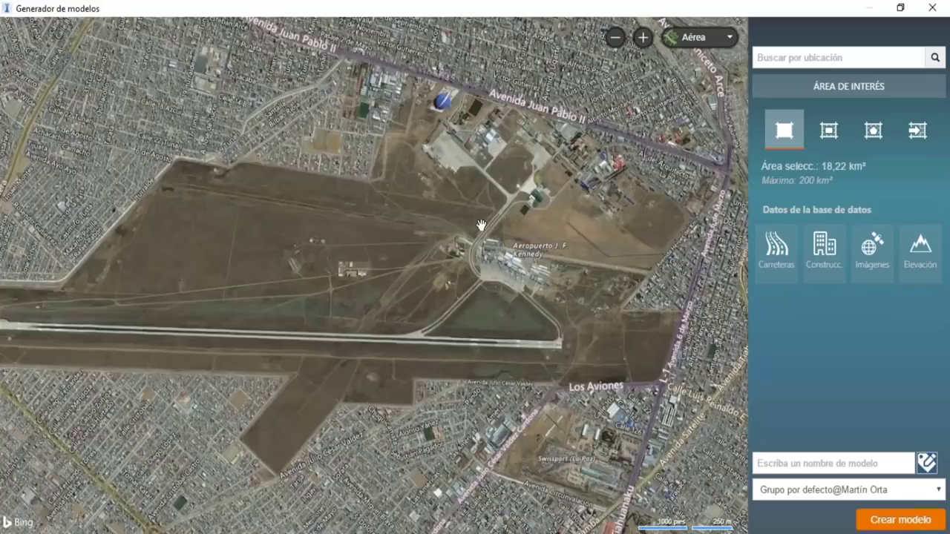
{"action": "scroll", "coordinate": [481, 224], "scroll_direction": "down", "scroll_amount": 3}
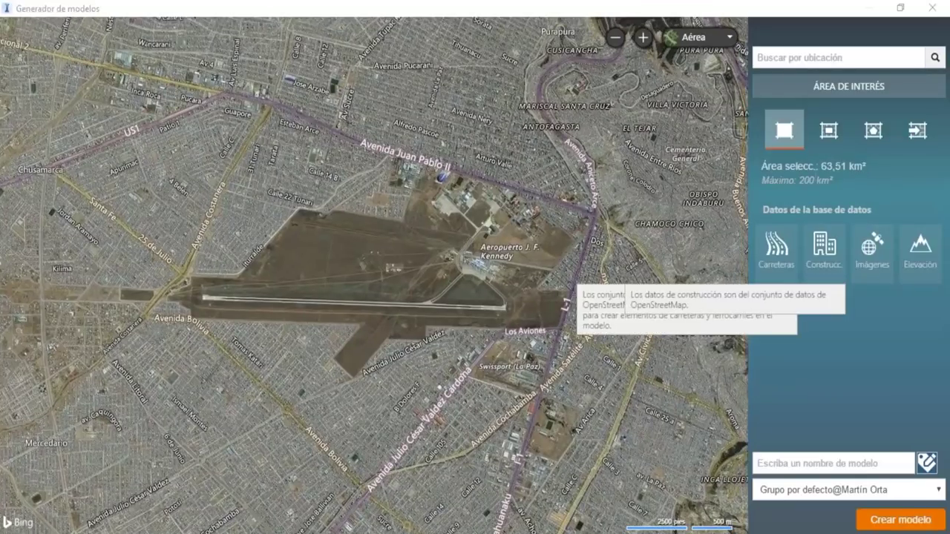
{"action": "scroll", "coordinate": [535, 282], "scroll_direction": "up", "scroll_amount": 1}
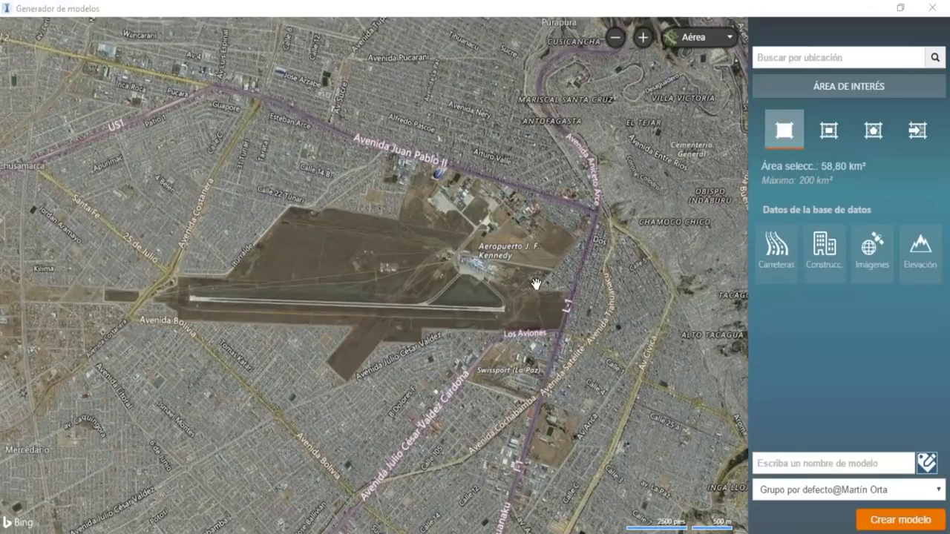
{"action": "scroll", "coordinate": [535, 282], "scroll_direction": "up", "scroll_amount": 3}
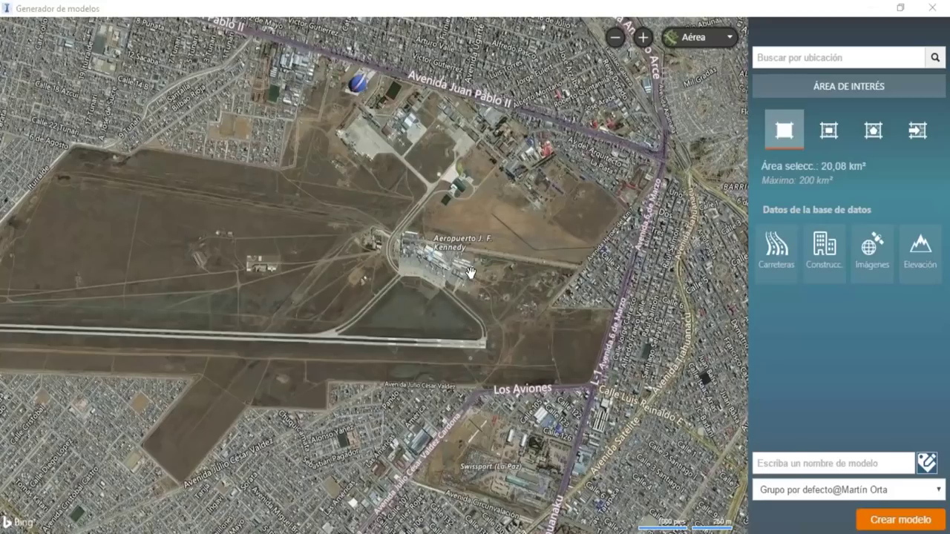
{"action": "left_click_drag", "start_coordinate": [469, 273], "coordinate": [503, 326]}
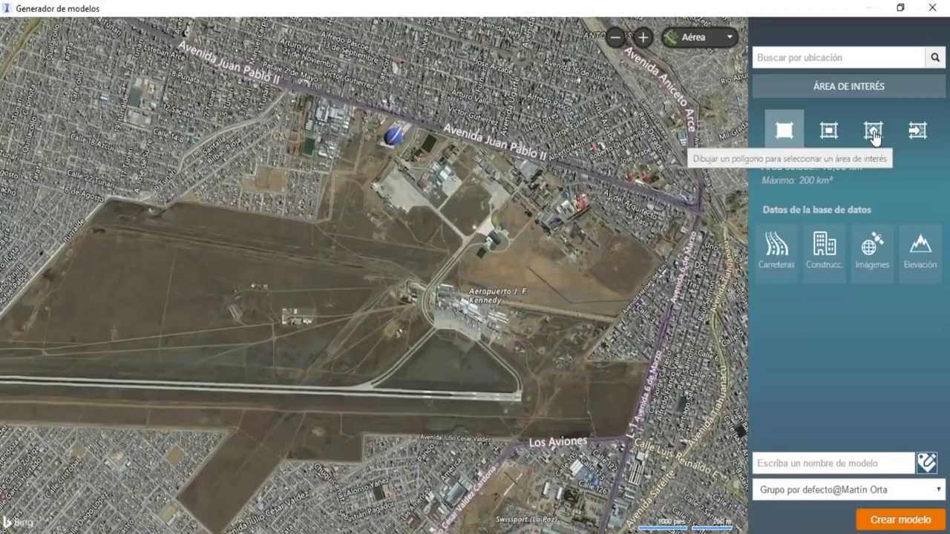
- Start the polygon area of interest, placing corners from Los Aviones southwest past the runway
{"action": "left_click", "coordinate": [874, 136]}
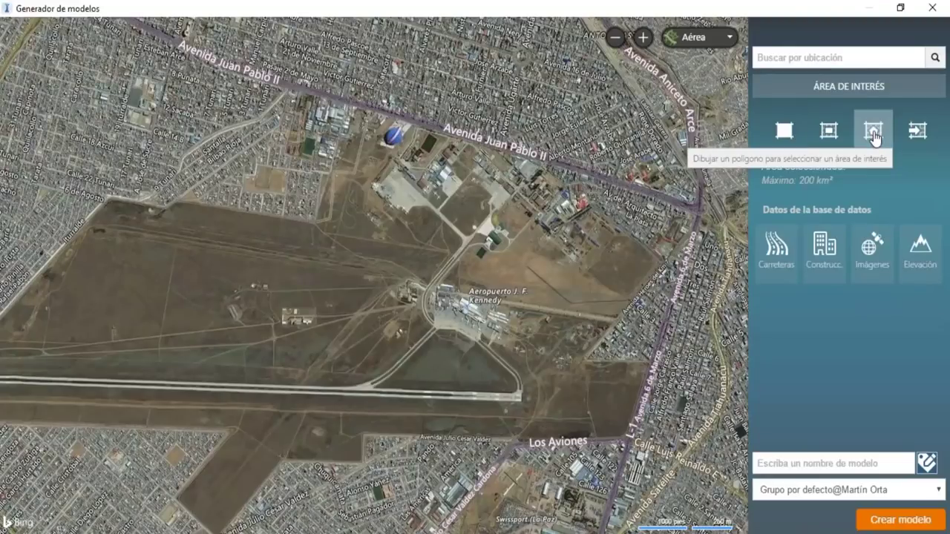
{"action": "scroll", "coordinate": [471, 194], "scroll_direction": "down", "scroll_amount": 1}
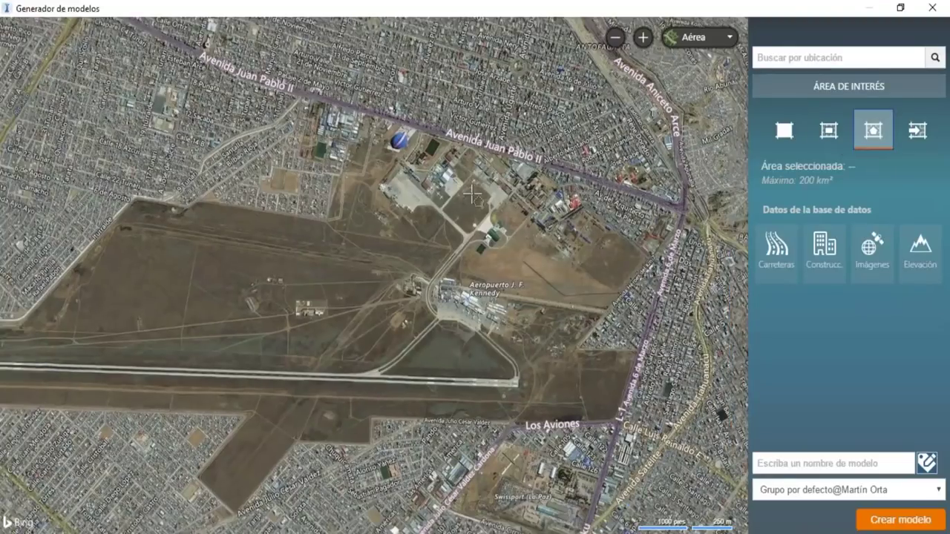
{"action": "scroll", "coordinate": [497, 215], "scroll_direction": "down", "scroll_amount": 2}
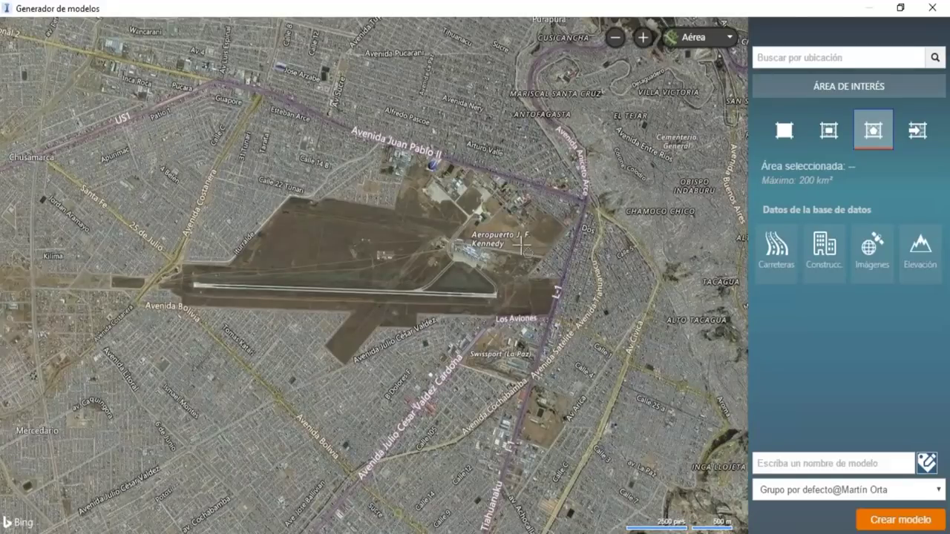
{"action": "scroll", "coordinate": [560, 275], "scroll_direction": "up", "scroll_amount": 2}
{"action": "scroll", "coordinate": [571, 256], "scroll_direction": "up", "scroll_amount": 2}
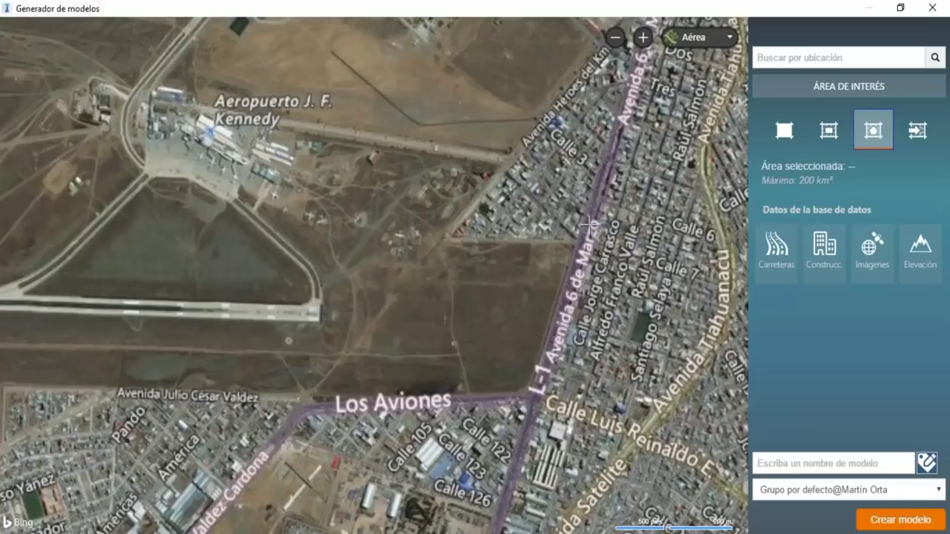
{"action": "scroll", "coordinate": [588, 222], "scroll_direction": "down", "scroll_amount": 2}
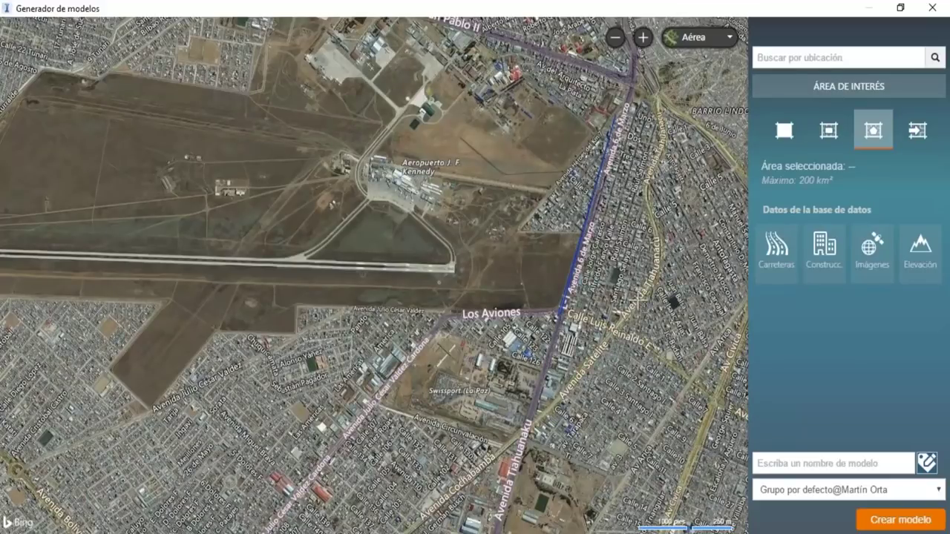
{"action": "scroll", "coordinate": [637, 300], "scroll_direction": "down", "scroll_amount": 1}
{"action": "scroll", "coordinate": [566, 315], "scroll_direction": "down", "scroll_amount": 1}
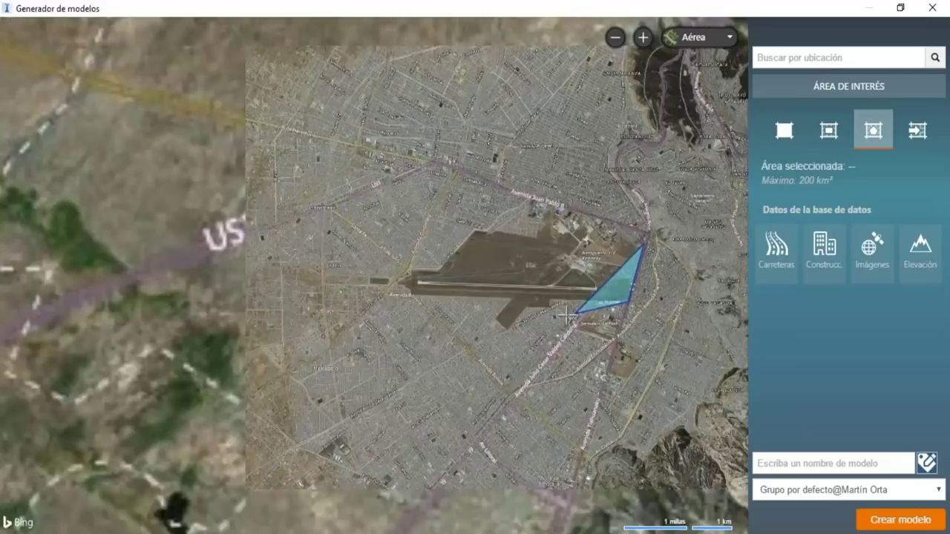
{"action": "scroll", "coordinate": [566, 315], "scroll_direction": "up", "scroll_amount": 2}
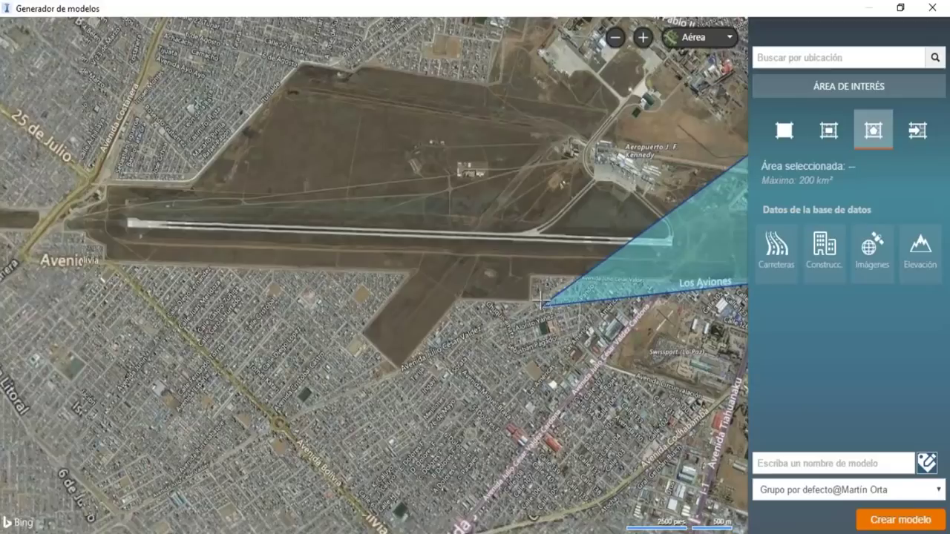
{"action": "scroll", "coordinate": [542, 301], "scroll_direction": "up", "scroll_amount": 1}
{"action": "left_click", "coordinate": [533, 280]}
{"action": "left_click", "coordinate": [526, 314]}
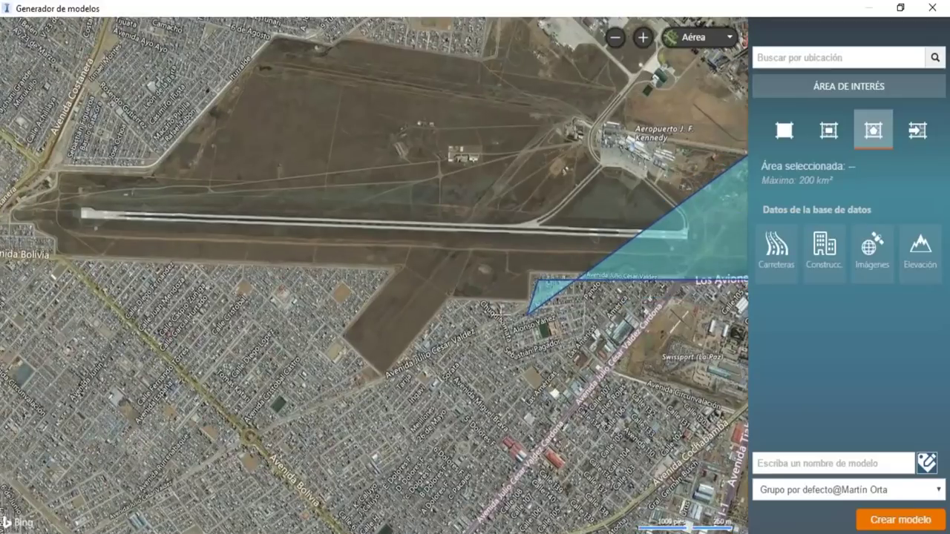
{"action": "left_click", "coordinate": [458, 304]}
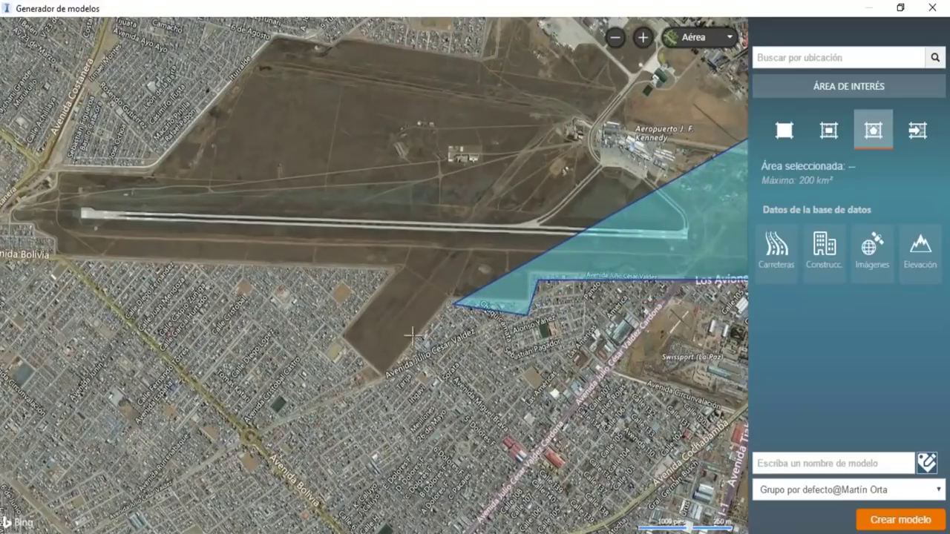
{"action": "left_click", "coordinate": [383, 380]}
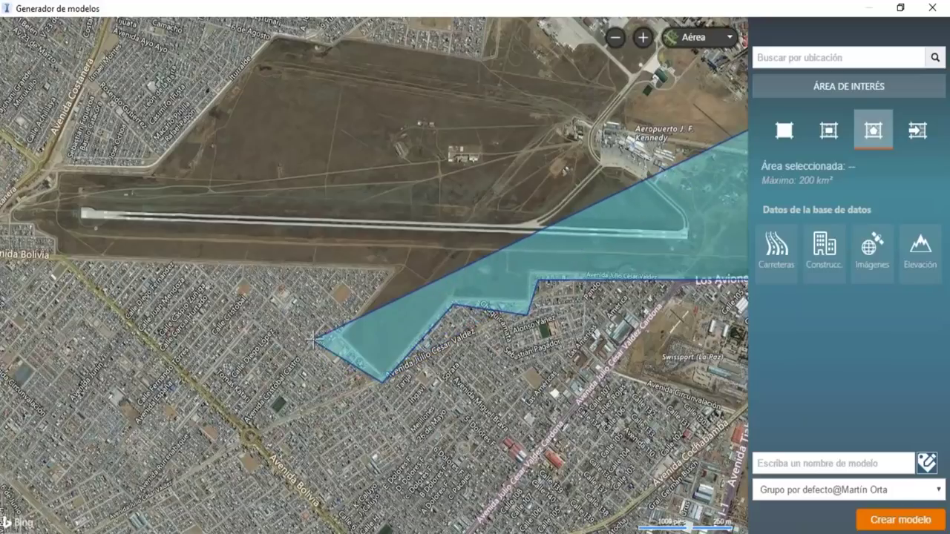
{"action": "left_click", "coordinate": [329, 338]}
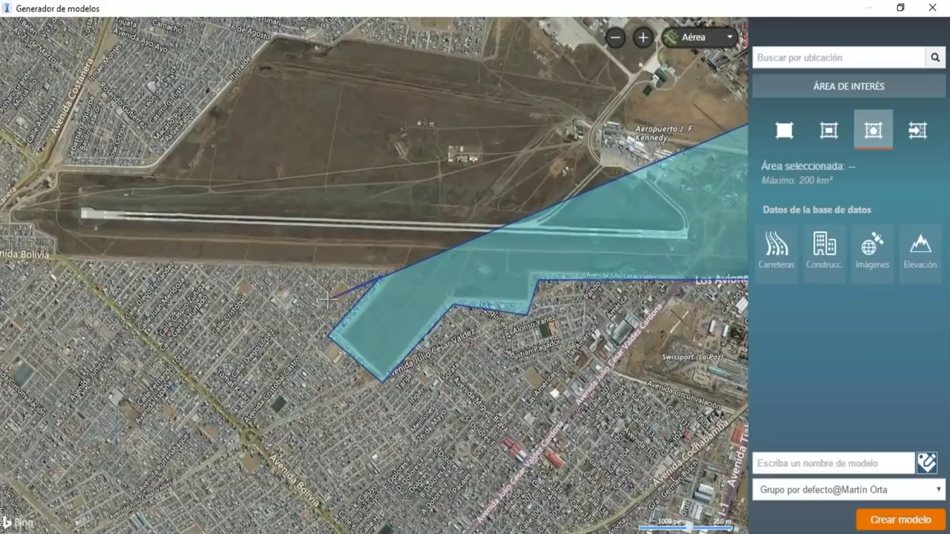
- Add outline corners at the runway's western end and north to Avenida Juan Pablo II
{"action": "scroll", "coordinate": [327, 299], "scroll_direction": "down", "scroll_amount": 1}
{"action": "scroll", "coordinate": [298, 295], "scroll_direction": "down", "scroll_amount": 1}
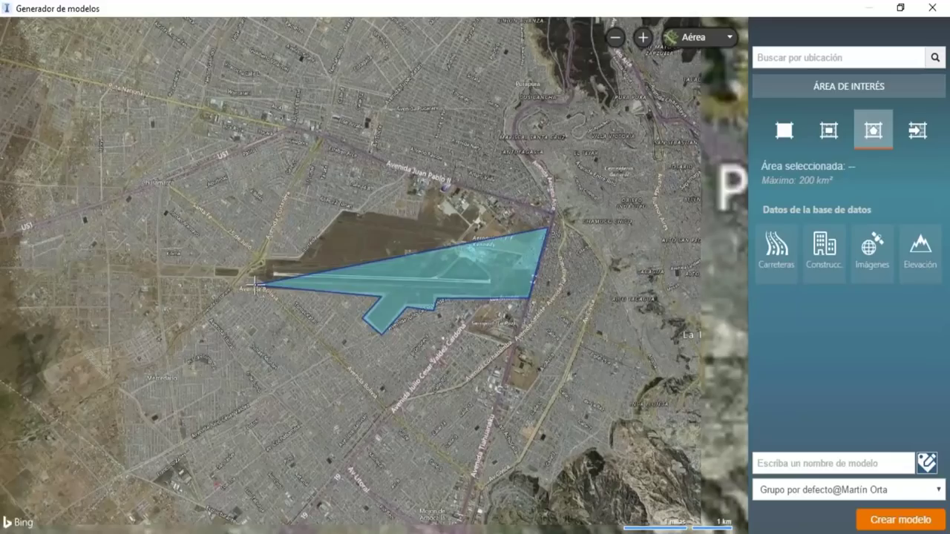
{"action": "scroll", "coordinate": [255, 284], "scroll_direction": "up", "scroll_amount": 1}
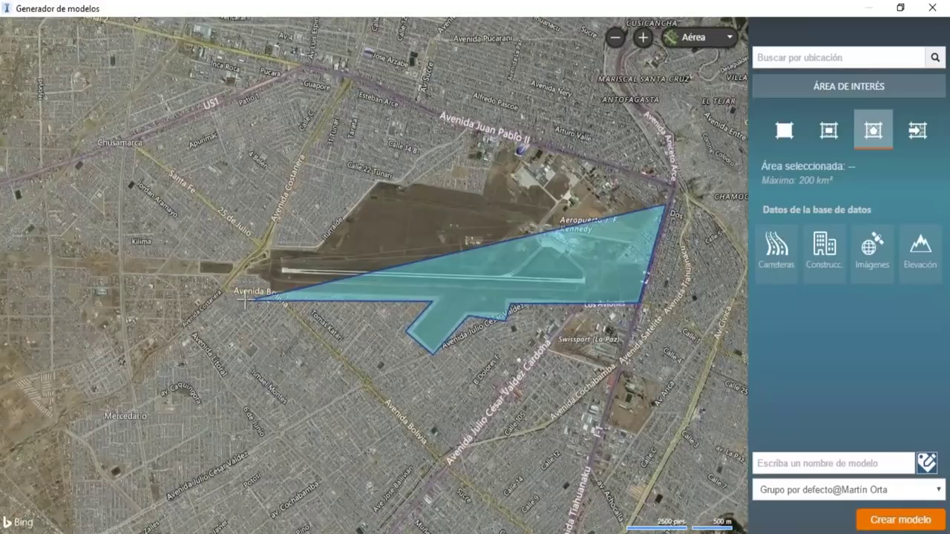
{"action": "left_click", "coordinate": [178, 282]}
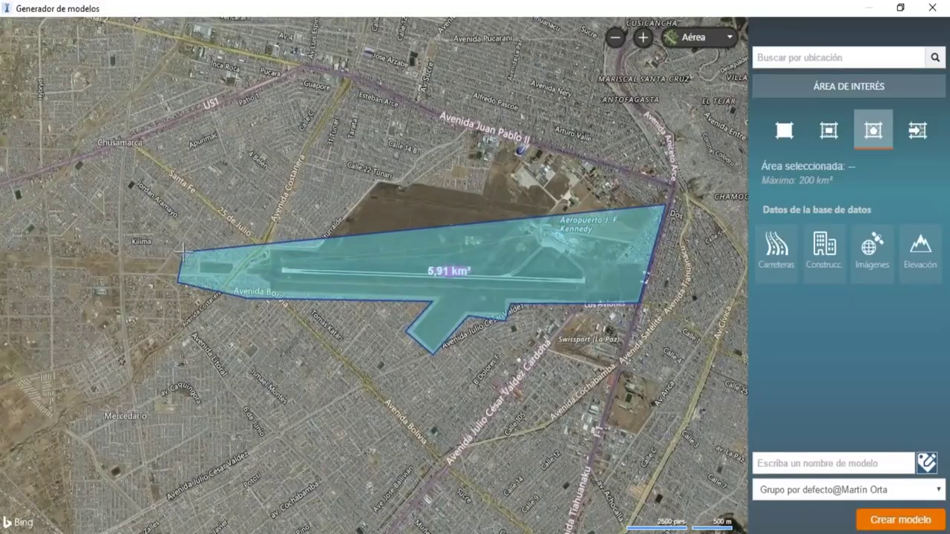
{"action": "left_click", "coordinate": [183, 252]}
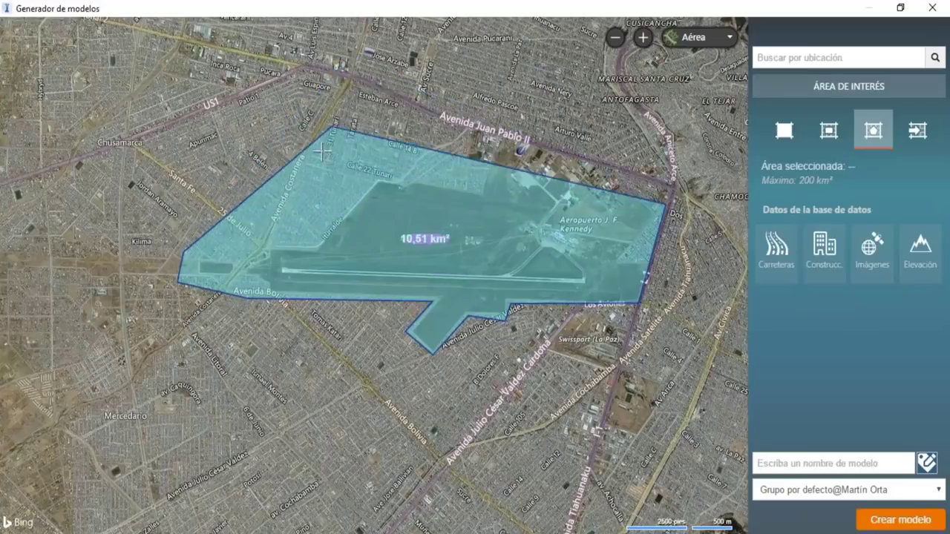
{"action": "left_click", "coordinate": [276, 230]}
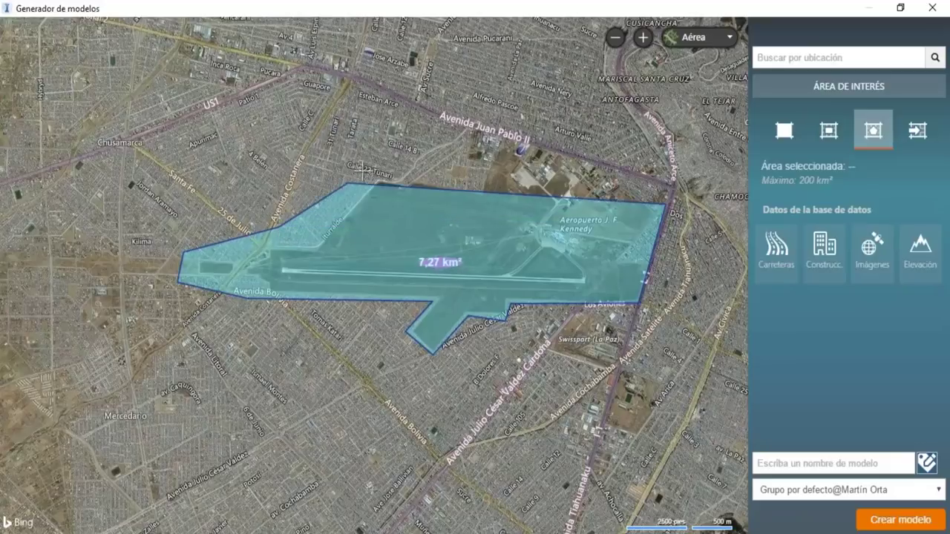
{"action": "left_click", "coordinate": [365, 165]}
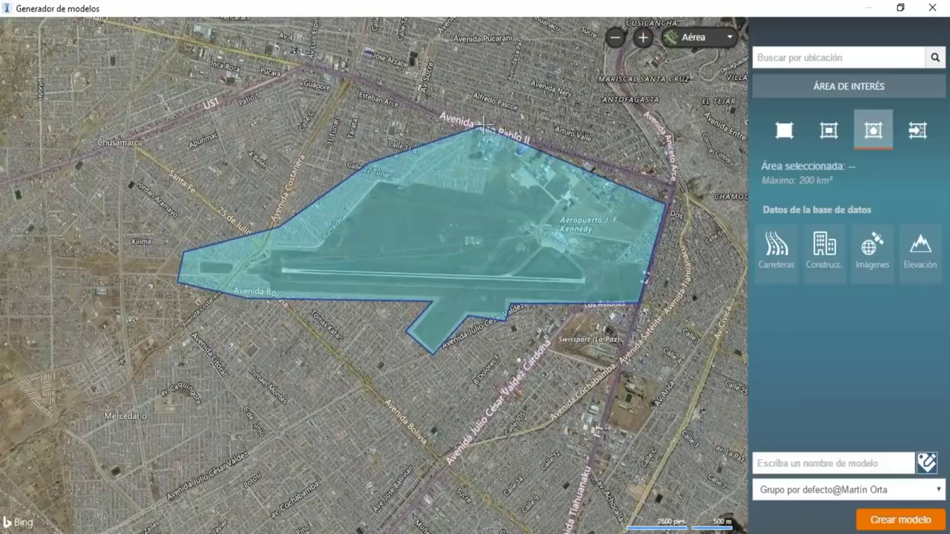
{"action": "left_click", "coordinate": [488, 120]}
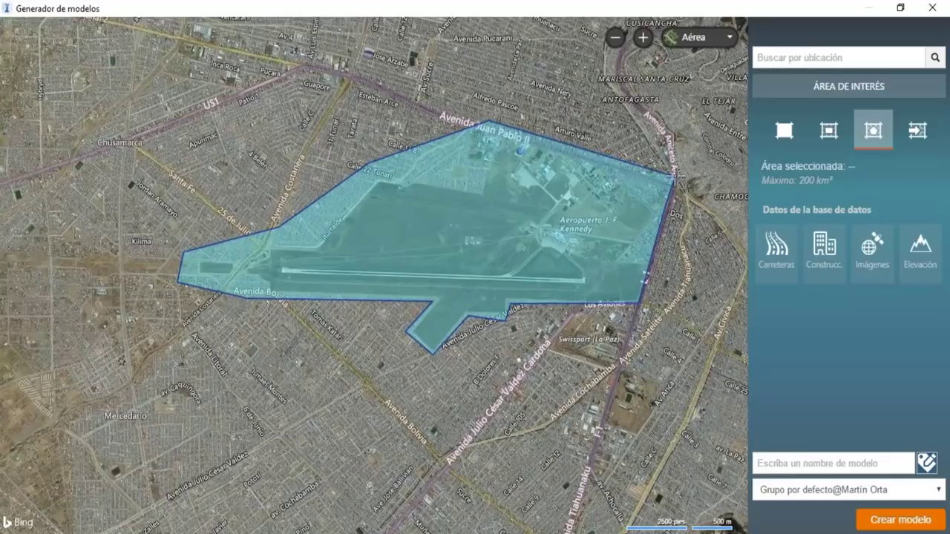
- Close the airport polygon and reshape its northwest and top edges to 9,90 km²
{"action": "double_click", "coordinate": [675, 176]}
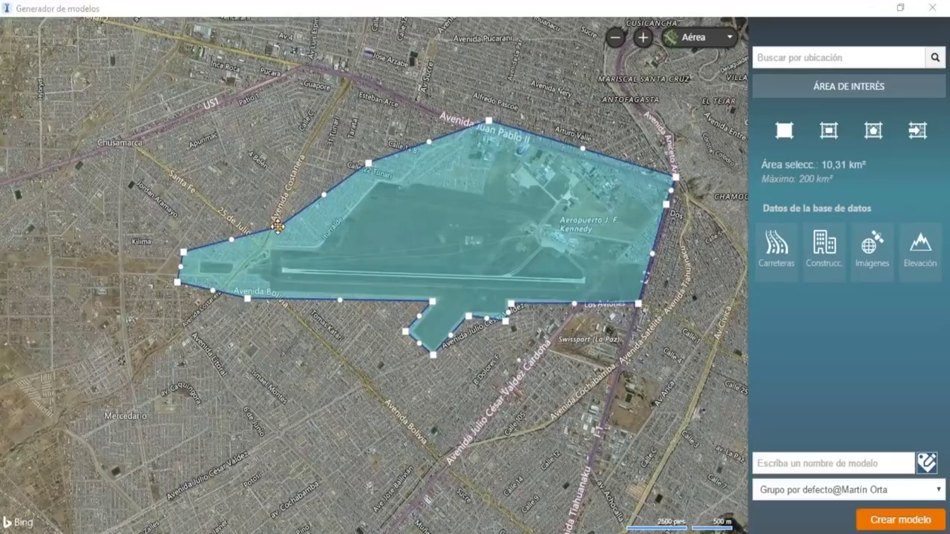
{"action": "left_click_drag", "start_coordinate": [278, 226], "coordinate": [301, 236]}
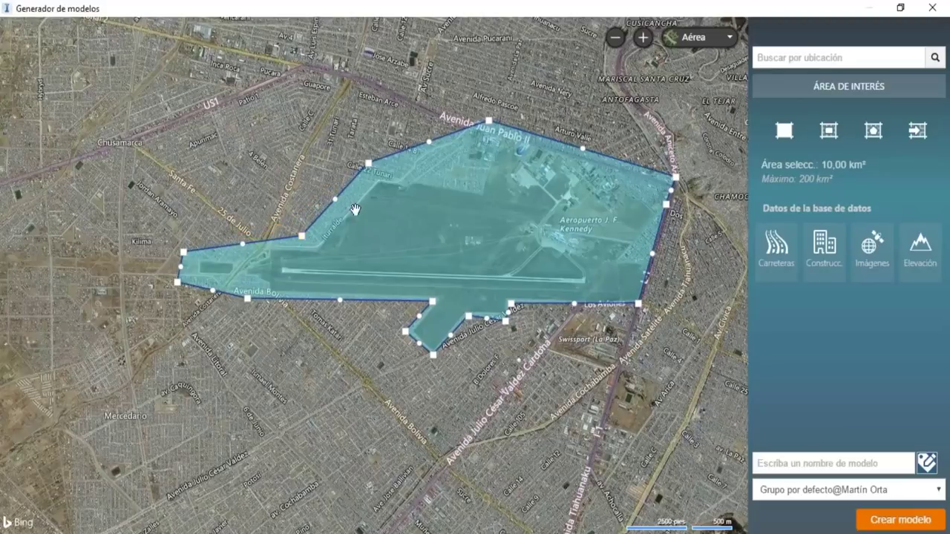
{"action": "left_click_drag", "start_coordinate": [366, 162], "coordinate": [366, 154]}
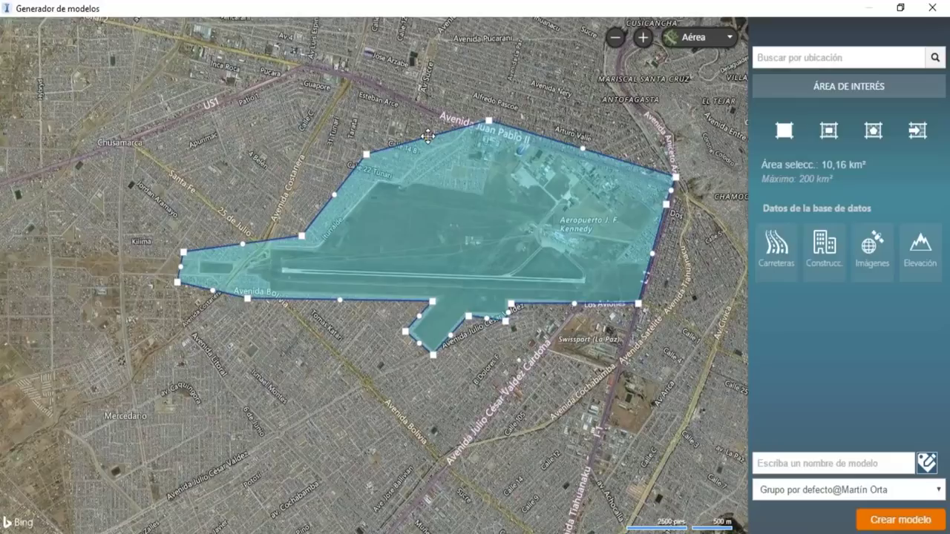
{"action": "left_click_drag", "start_coordinate": [428, 138], "coordinate": [414, 168]}
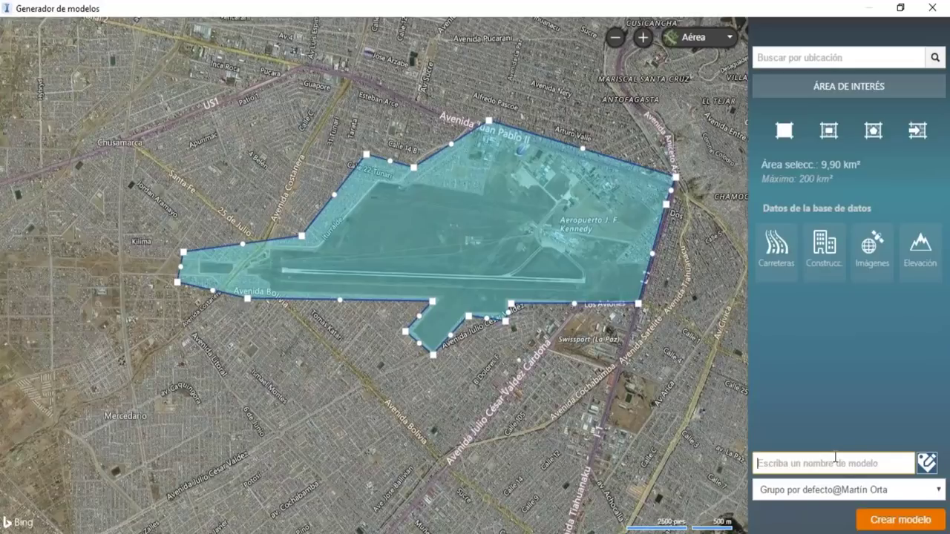
- Name the model 'AEROPUERTO JF KENNEDY BOLIVIA' and keep it in the default group
{"action": "type", "text": "are"}
{"action": "key", "text": "BackSpace"}
{"action": "key", "text": "BackSpace"}
{"action": "key", "text": "BackSpace"}
{"action": "type", "text": "AEROPUERTO "}
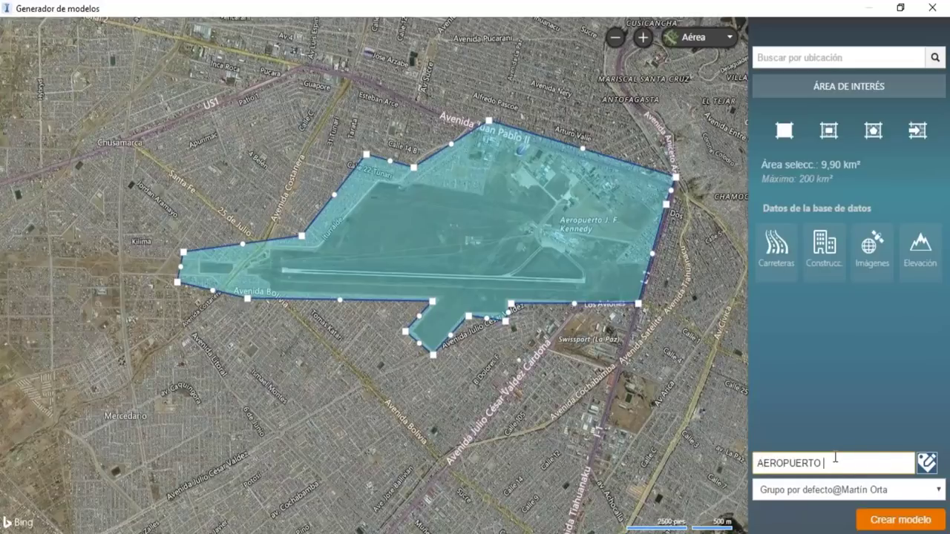
{"action": "type", "text": "JF"}
{"action": "type", "text": " KENNEDY B"}
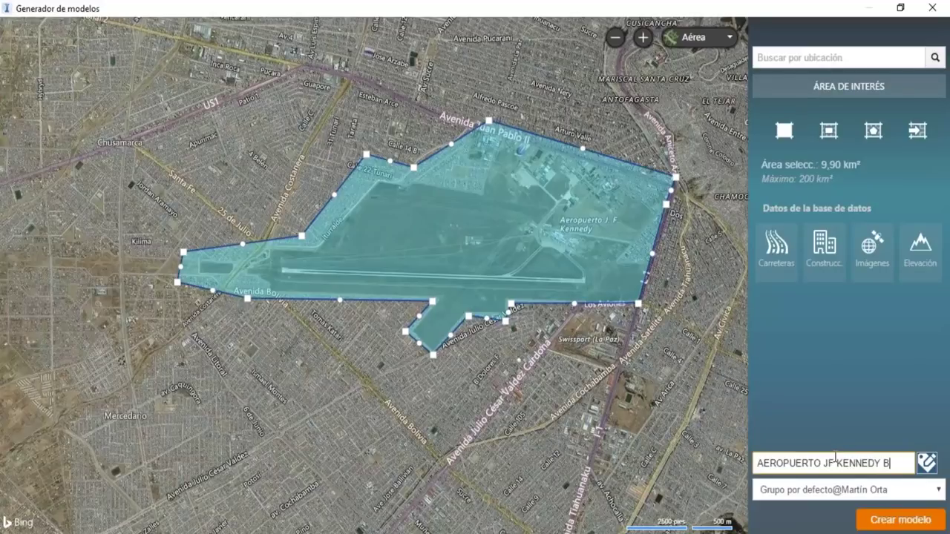
{"action": "type", "text": "OLI"}
{"action": "type", "text": "V"}
{"action": "type", "text": "IA"}
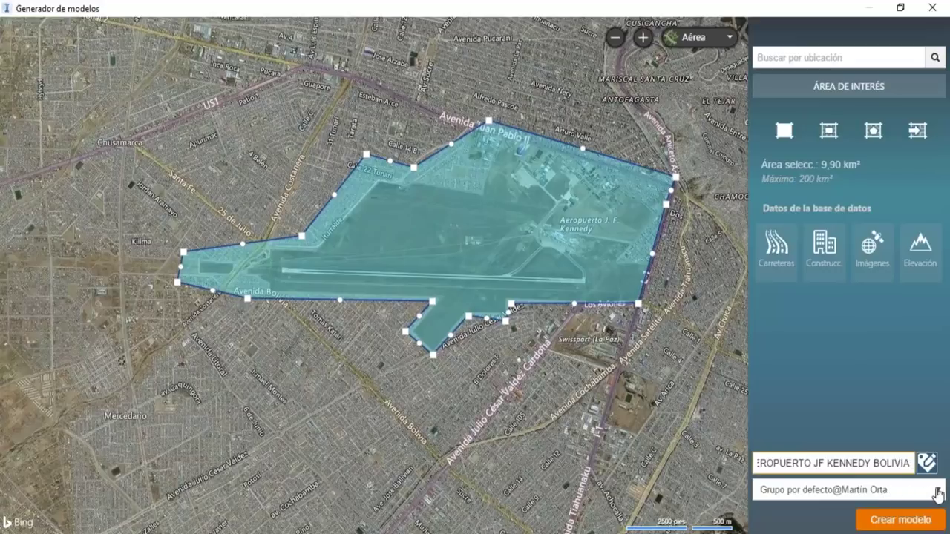
{"action": "left_click", "coordinate": [937, 491]}
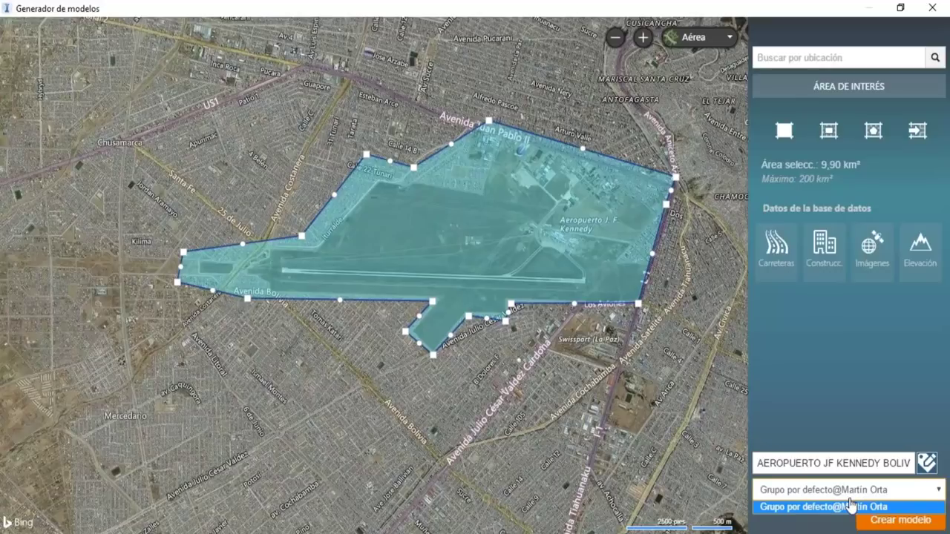
{"action": "left_click", "coordinate": [848, 506]}
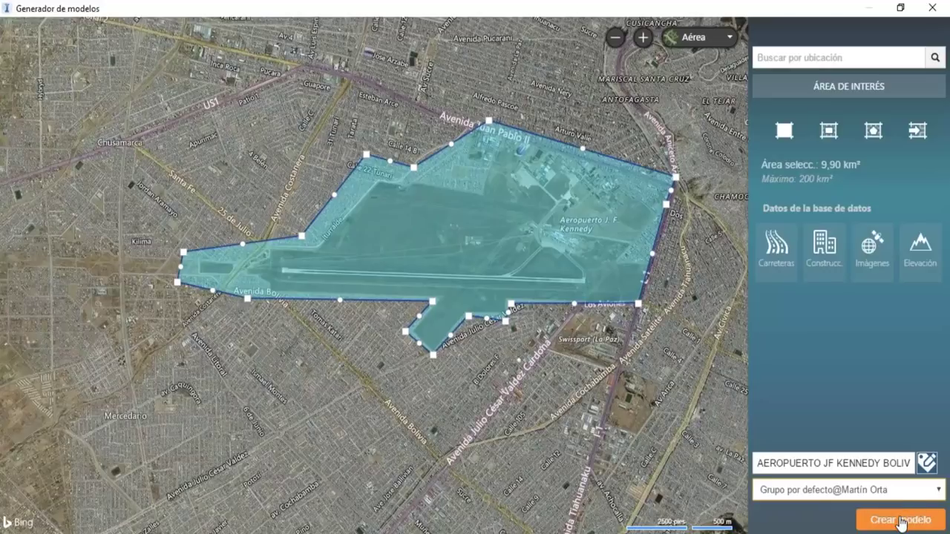
- Create the airport model with Crear modelo, dismiss the notice, and close the model generator
{"action": "left_click", "coordinate": [900, 521]}
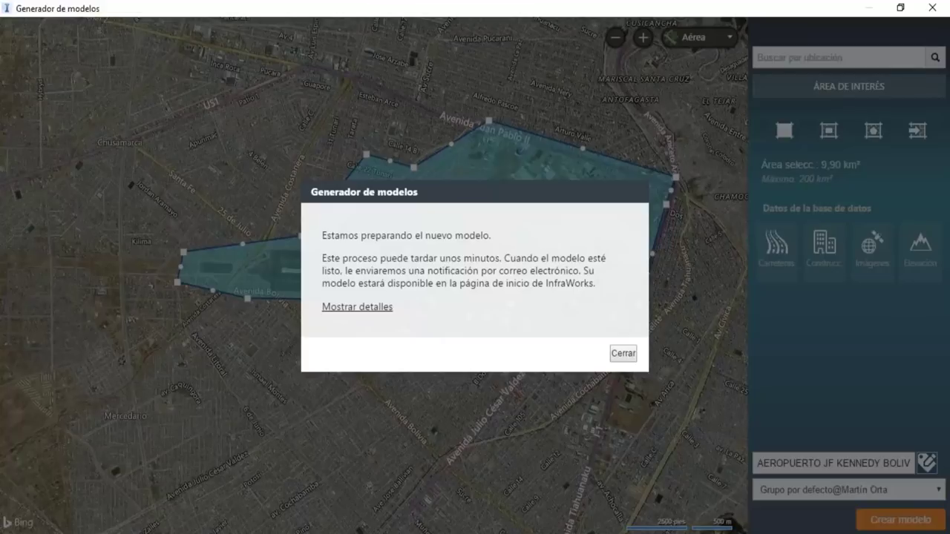
{"action": "left_click", "coordinate": [625, 354]}
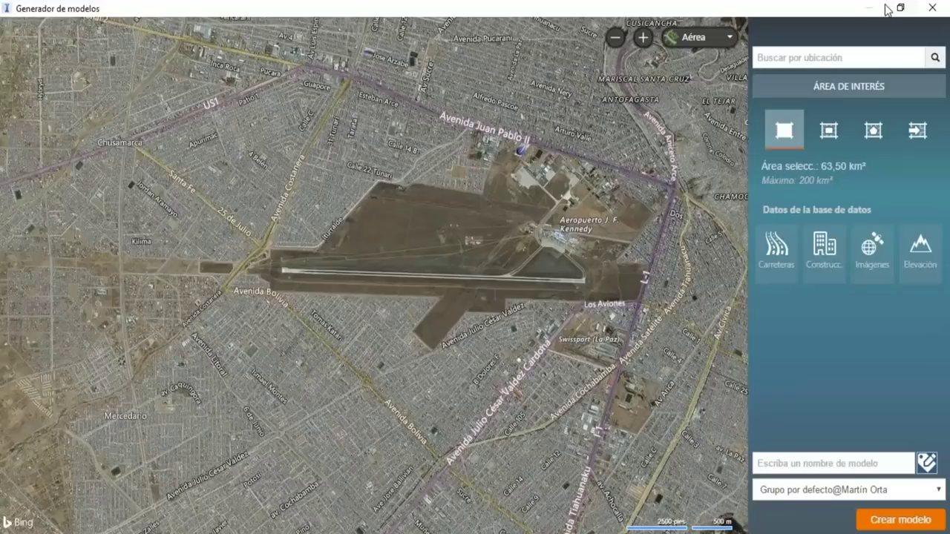
{"action": "left_click", "coordinate": [935, 14]}
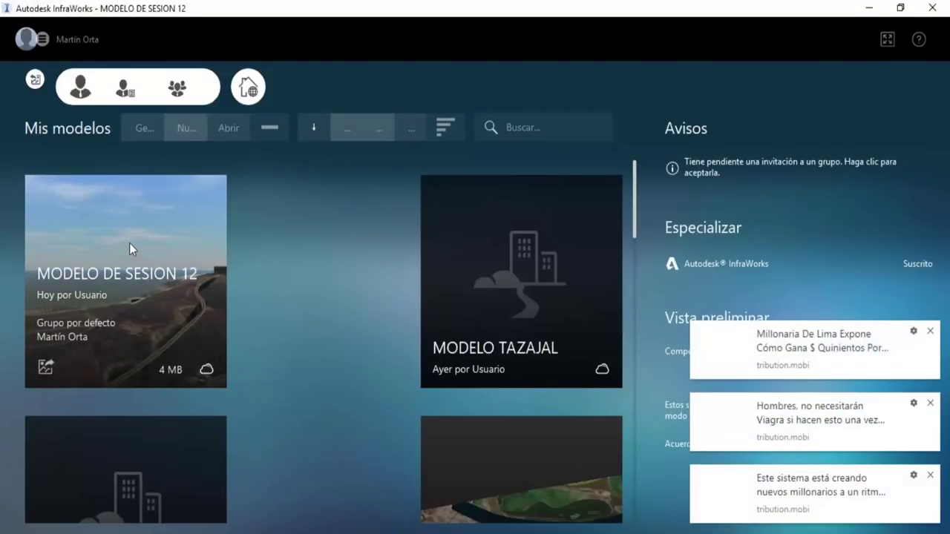
- Dismiss the three notifications and open the MODELO DE SESION 12 model
{"action": "left_click", "coordinate": [928, 330]}
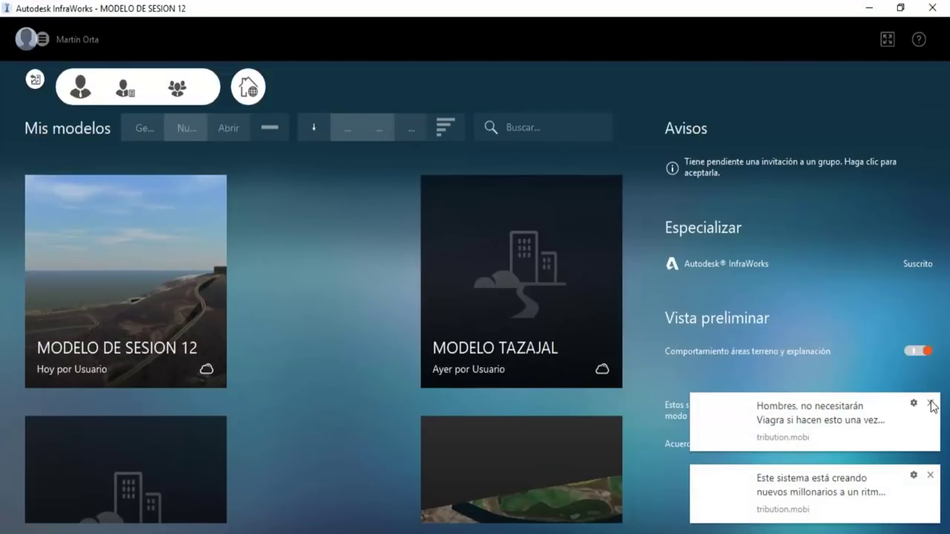
{"action": "left_click", "coordinate": [929, 403]}
{"action": "left_click", "coordinate": [931, 475]}
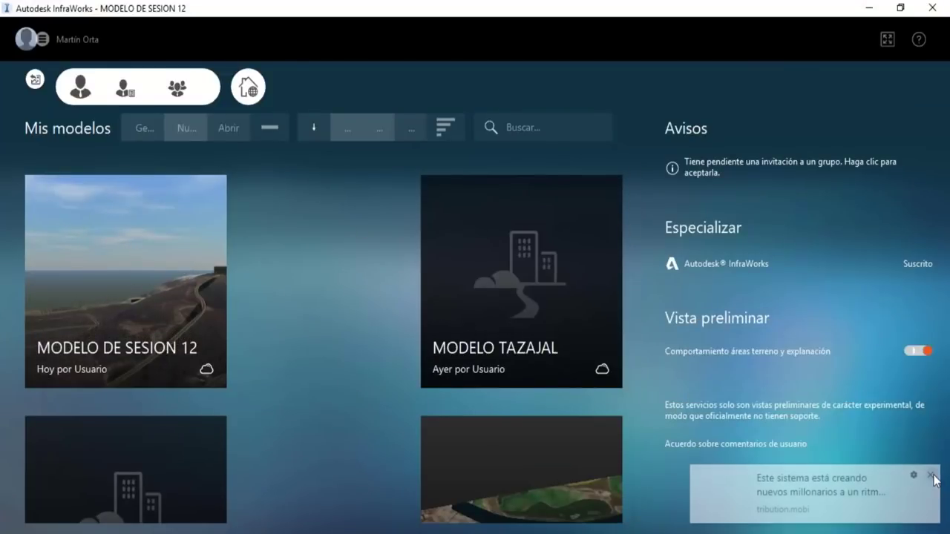
{"action": "left_click", "coordinate": [128, 240]}
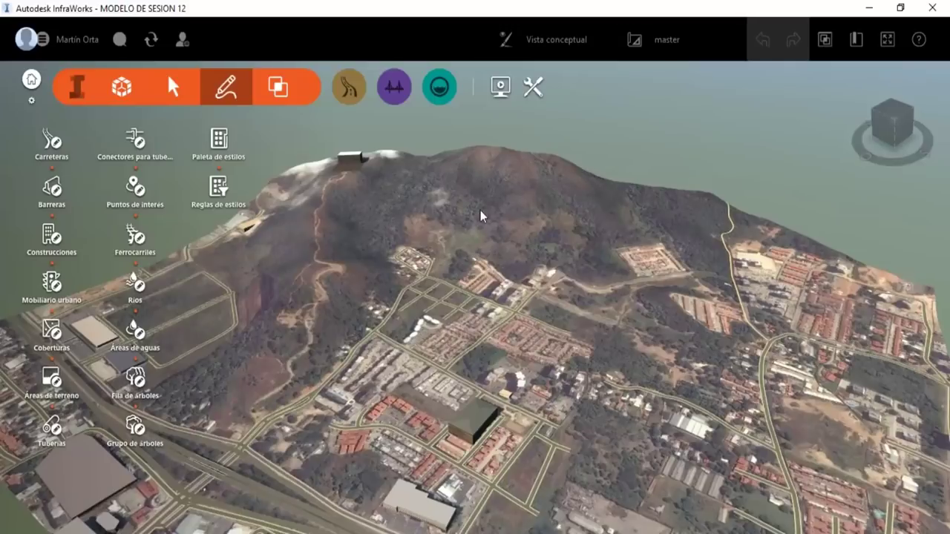
{"action": "scroll", "coordinate": [479, 216], "scroll_direction": "down", "scroll_amount": 1}
{"action": "scroll", "coordinate": [481, 223], "scroll_direction": "down", "scroll_amount": 1}
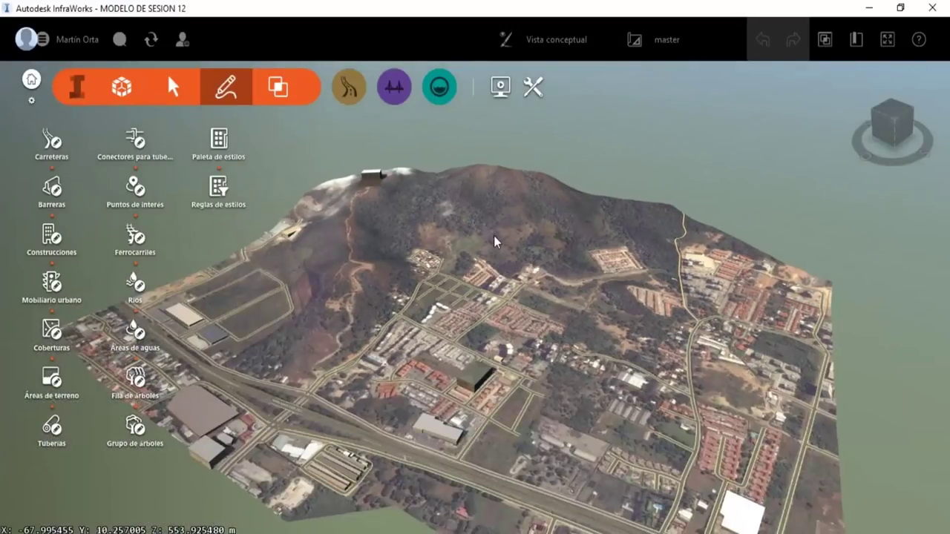
{"action": "middle_click_drag", "start_coordinate": [492, 237], "coordinate": [425, 333]}
{"action": "scroll", "coordinate": [425, 333], "scroll_direction": "up", "scroll_amount": 1}
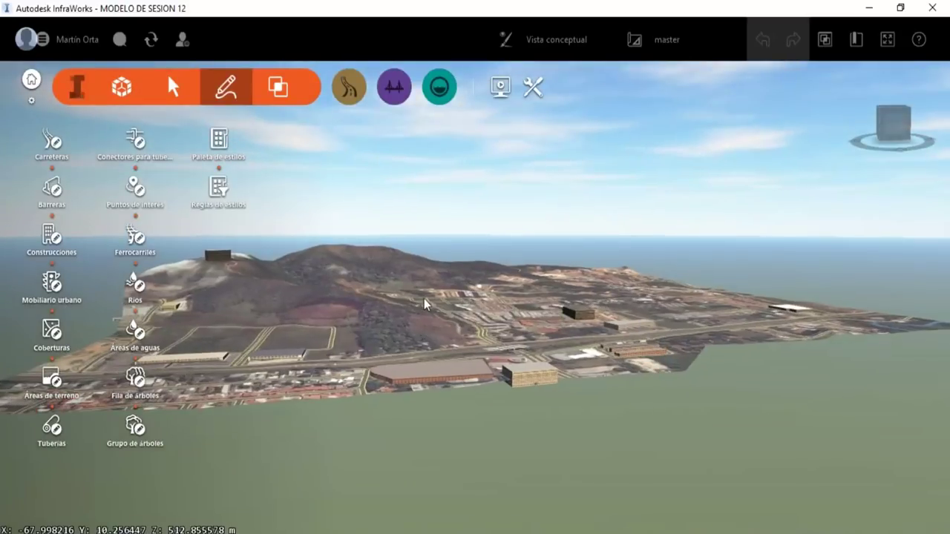
{"action": "scroll", "coordinate": [536, 306], "scroll_direction": "up", "scroll_amount": 2}
{"action": "scroll", "coordinate": [607, 312], "scroll_direction": "up", "scroll_amount": 2}
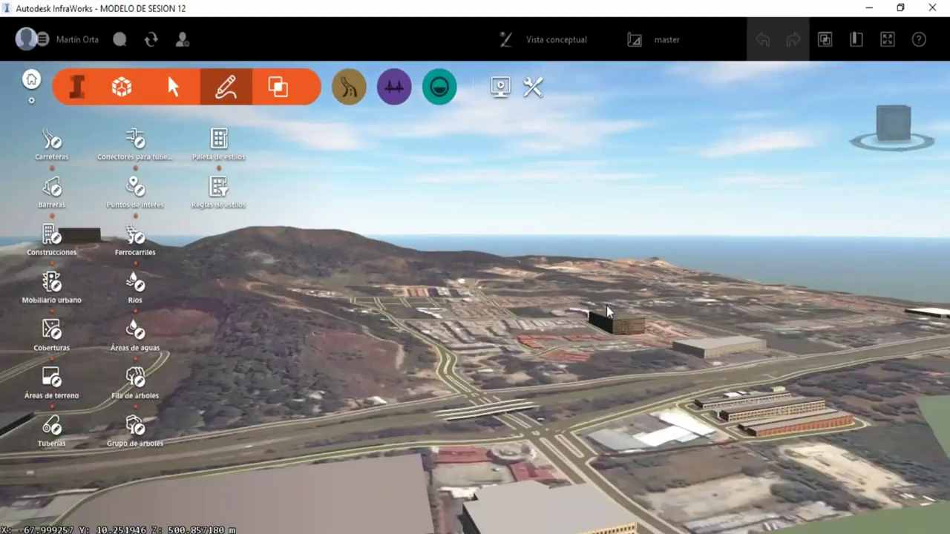
{"action": "mouse_move", "coordinate": [607, 311]}
{"action": "middle_mouse_down"}
{"action": "mouse_move", "coordinate": [467, 401]}
{"action": "mouse_move", "coordinate": [199, 217]}
{"action": "middle_mouse_up"}
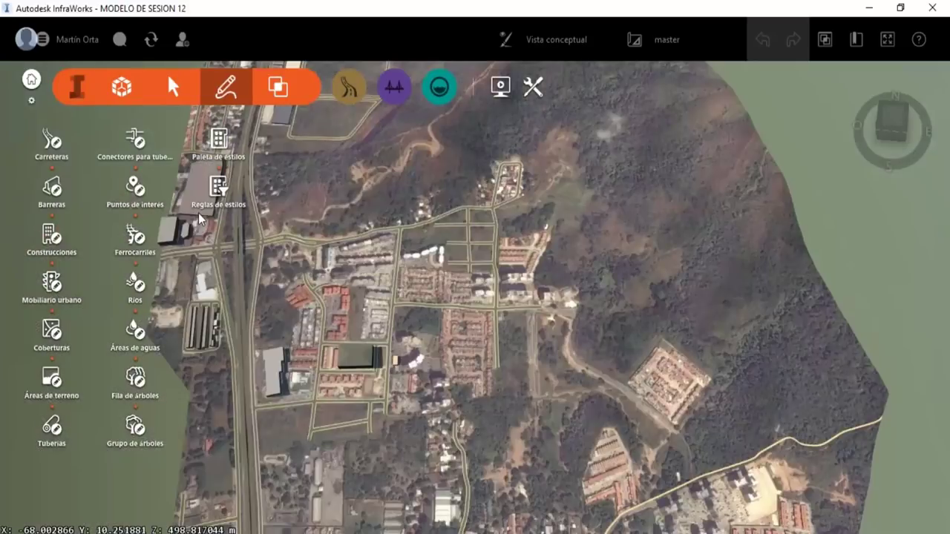
{"action": "scroll", "coordinate": [199, 217], "scroll_direction": "up", "scroll_amount": 5}
{"action": "scroll", "coordinate": [405, 270], "scroll_direction": "up", "scroll_amount": 1}
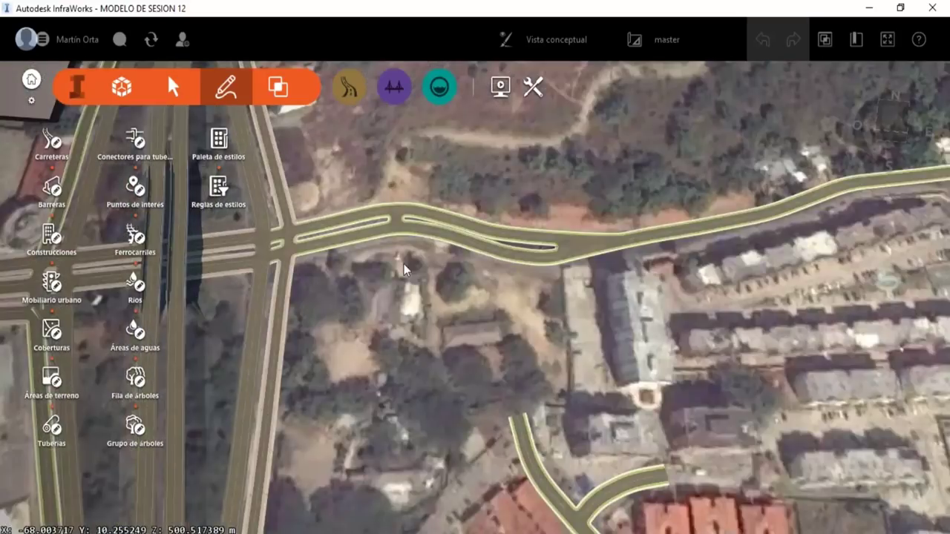
{"action": "left_click_drag", "start_coordinate": [404, 270], "coordinate": [429, 226]}
{"action": "left_click_drag", "start_coordinate": [446, 326], "coordinate": [420, 173]}
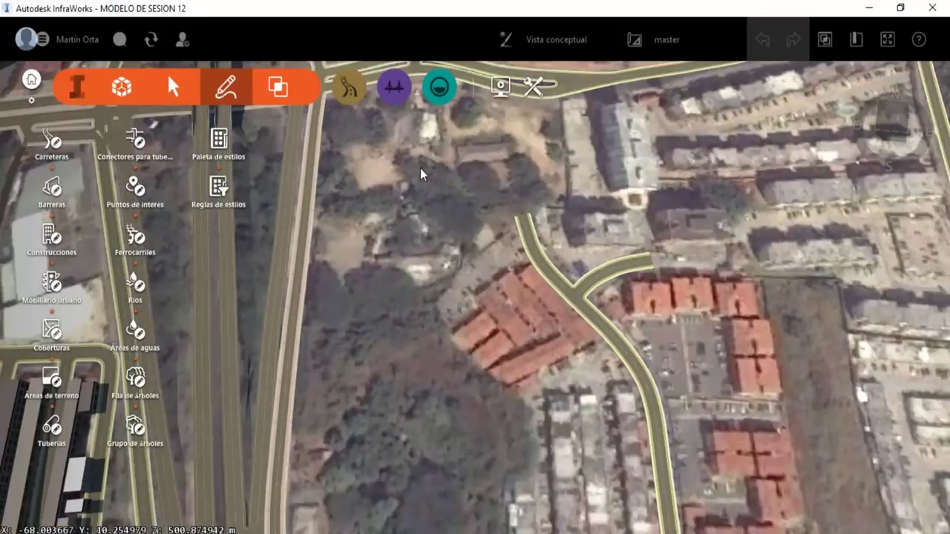
{"action": "scroll", "coordinate": [472, 227], "scroll_direction": "down", "scroll_amount": 3}
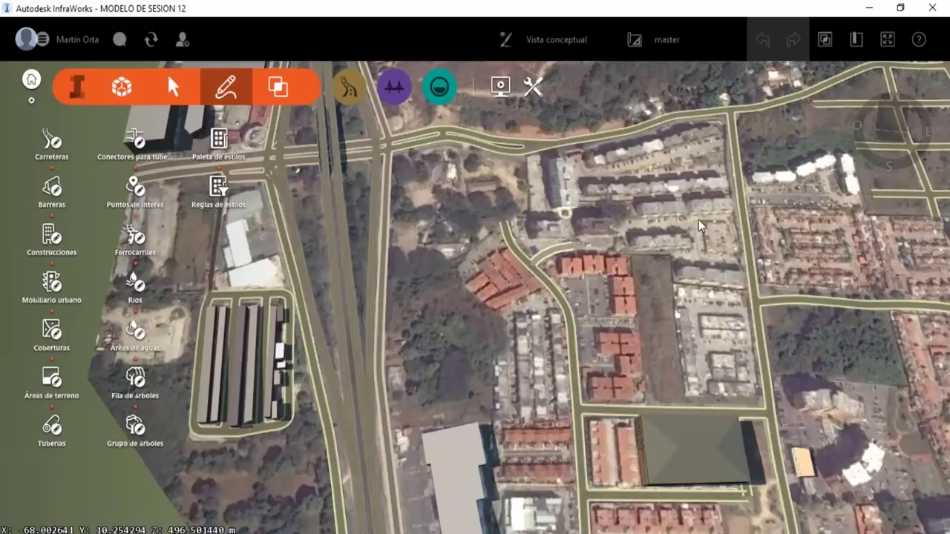
{"action": "left_click_drag", "start_coordinate": [699, 227], "coordinate": [373, 477]}
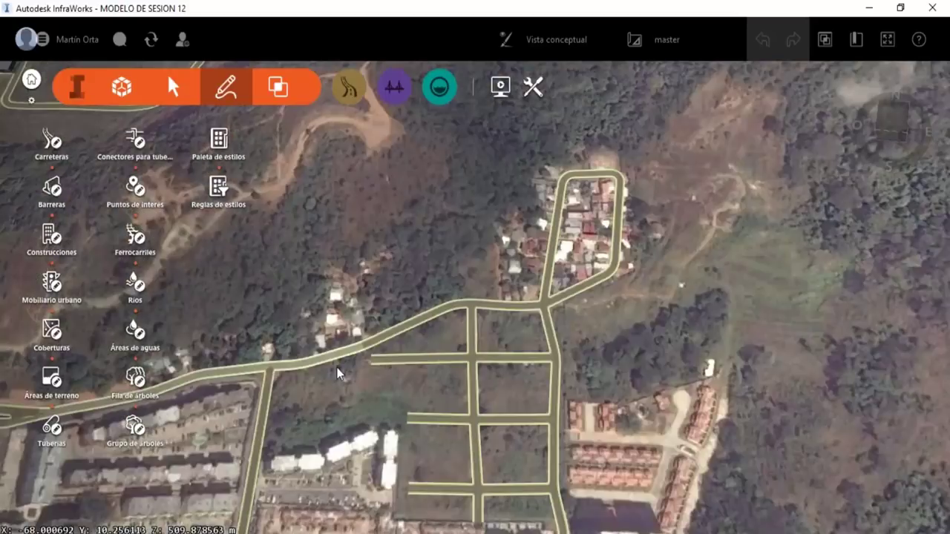
{"action": "middle_click_drag", "start_coordinate": [334, 371], "coordinate": [416, 447], "text": "shift"}
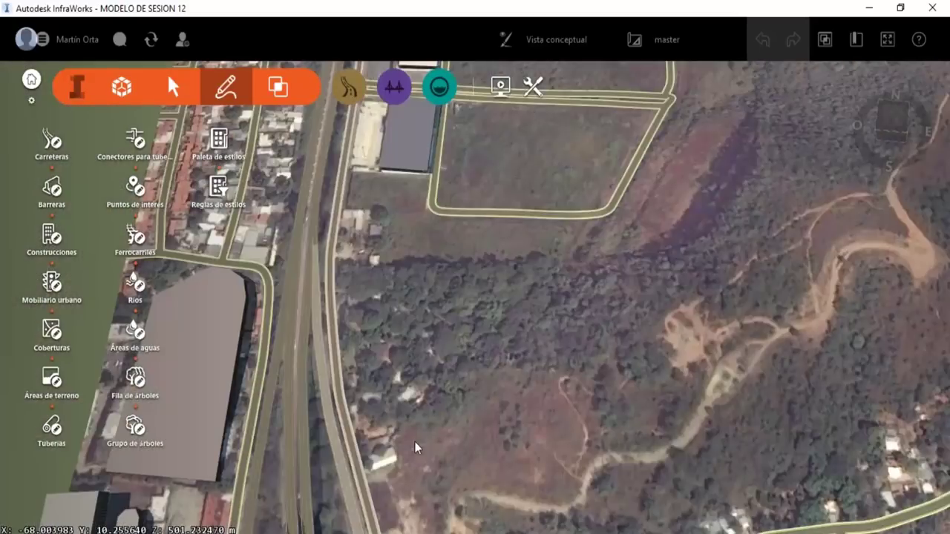
{"action": "left_click_drag", "start_coordinate": [416, 447], "coordinate": [446, 334]}
{"action": "mouse_move", "coordinate": [445, 334]}
{"action": "middle_mouse_down", "text": "shift"}
{"action": "mouse_move", "coordinate": [479, 279]}
{"action": "mouse_move", "coordinate": [510, 263]}
{"action": "middle_mouse_up", "text": "shift"}
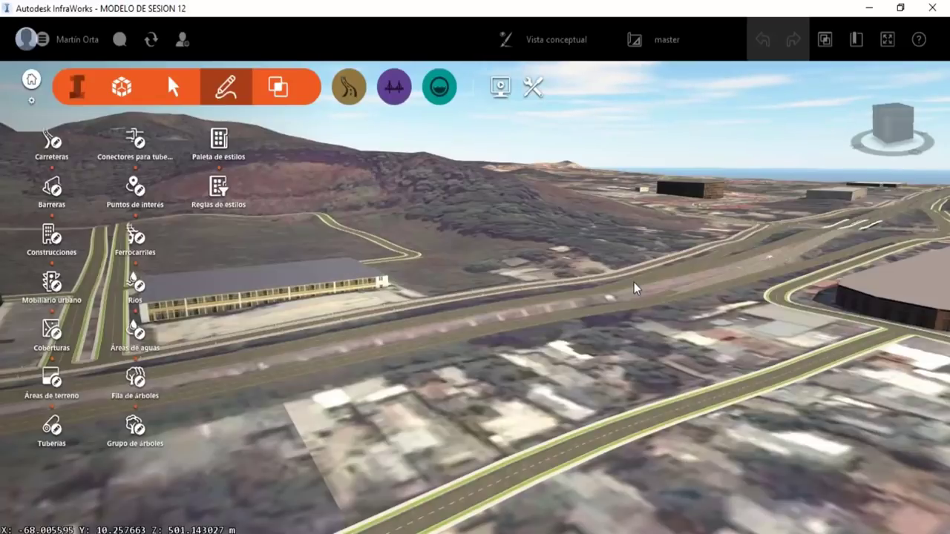
{"action": "left_click_drag", "start_coordinate": [644, 284], "coordinate": [768, 276]}
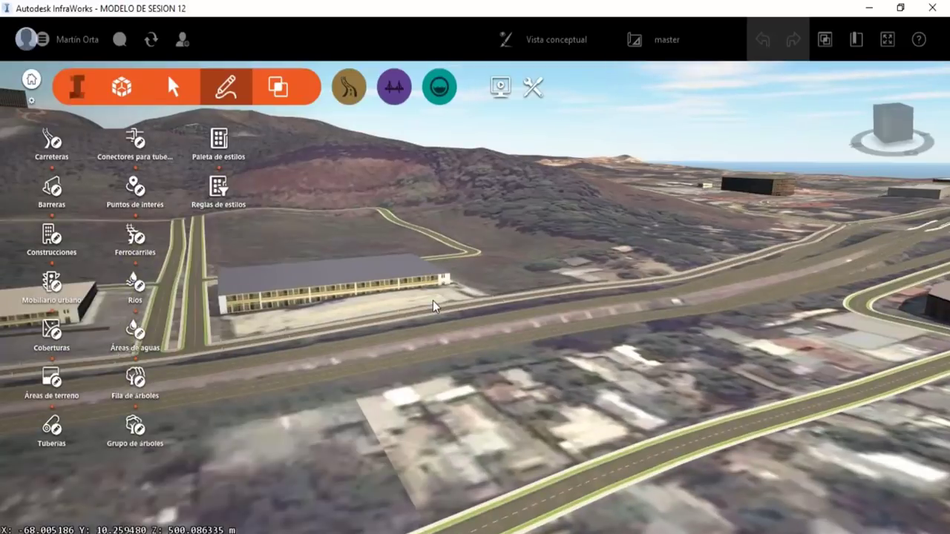
{"action": "left_click_drag", "start_coordinate": [434, 307], "coordinate": [516, 303]}
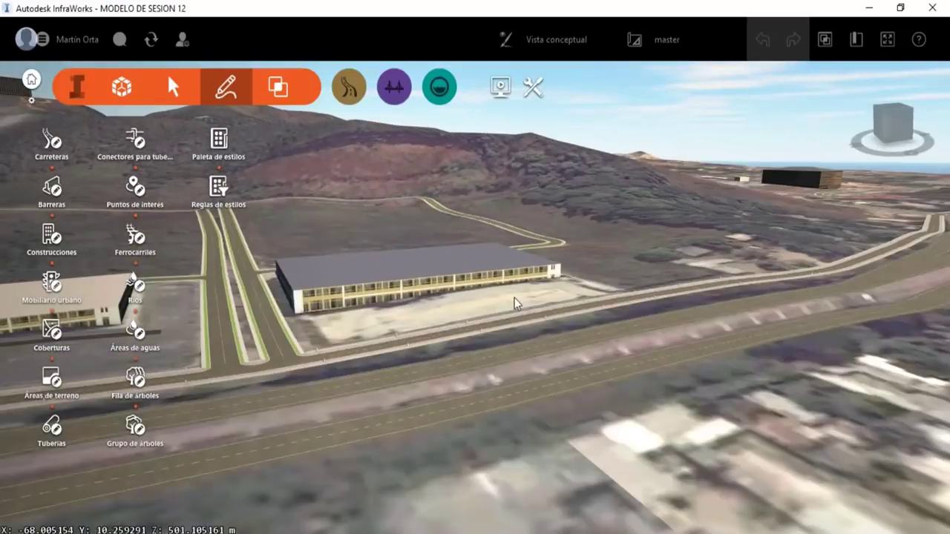
{"action": "scroll", "coordinate": [515, 304], "scroll_direction": "up", "scroll_amount": 3}
{"action": "mouse_move", "coordinate": [379, 312]}
{"action": "middle_mouse_down"}
{"action": "mouse_move", "coordinate": [504, 290]}
{"action": "mouse_move", "coordinate": [339, 335]}
{"action": "mouse_move", "coordinate": [441, 286]}
{"action": "mouse_move", "coordinate": [415, 351]}
{"action": "mouse_move", "coordinate": [330, 362]}
{"action": "mouse_move", "coordinate": [435, 306]}
{"action": "mouse_move", "coordinate": [282, 307]}
{"action": "mouse_move", "coordinate": [610, 286]}
{"action": "mouse_move", "coordinate": [668, 261]}
{"action": "mouse_move", "coordinate": [472, 358]}
{"action": "mouse_move", "coordinate": [568, 281]}
{"action": "mouse_move", "coordinate": [475, 379]}
{"action": "mouse_move", "coordinate": [612, 278]}
{"action": "mouse_move", "coordinate": [546, 314]}
{"action": "mouse_move", "coordinate": [571, 399]}
{"action": "middle_mouse_up"}
{"action": "scroll", "coordinate": [434, 306], "scroll_direction": "down", "scroll_amount": 3}
{"action": "scroll", "coordinate": [348, 306], "scroll_direction": "up", "scroll_amount": 3}
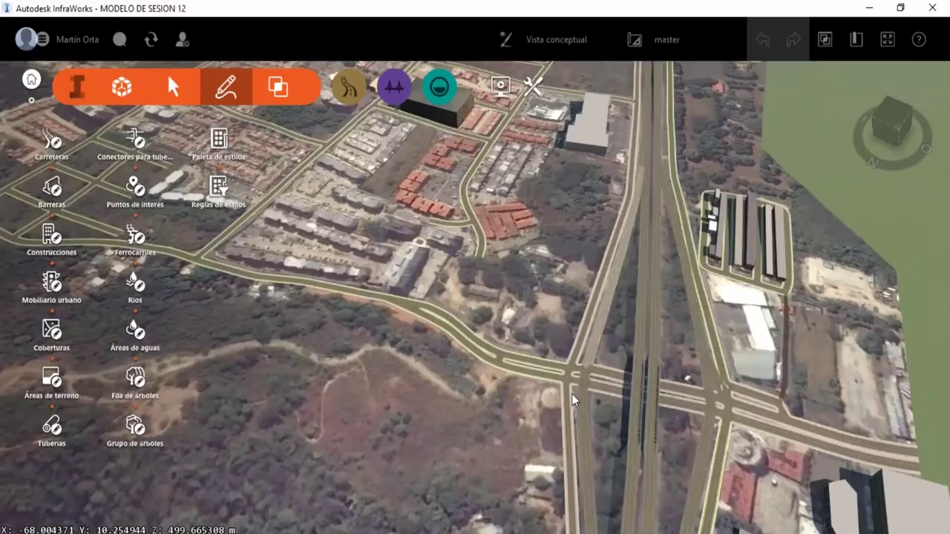
{"action": "mouse_move", "coordinate": [565, 307]}
{"action": "middle_mouse_down"}
{"action": "mouse_move", "coordinate": [708, 293]}
{"action": "mouse_move", "coordinate": [659, 329]}
{"action": "mouse_move", "coordinate": [455, 318]}
{"action": "mouse_move", "coordinate": [356, 256]}
{"action": "middle_mouse_up"}
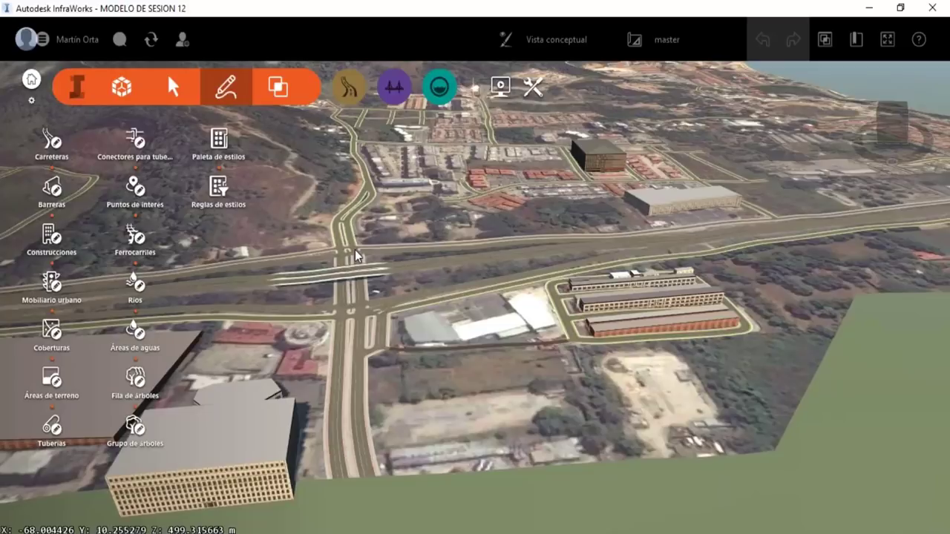
{"action": "middle_click_drag", "start_coordinate": [427, 382], "coordinate": [577, 412]}
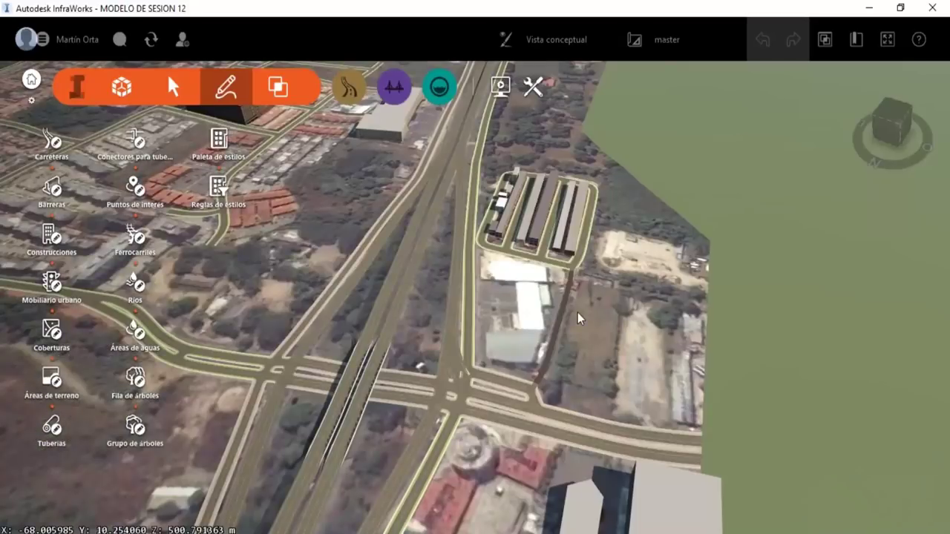
{"action": "scroll", "coordinate": [507, 323], "scroll_direction": "down", "scroll_amount": 2}
{"action": "scroll", "coordinate": [474, 391], "scroll_direction": "down", "scroll_amount": 3}
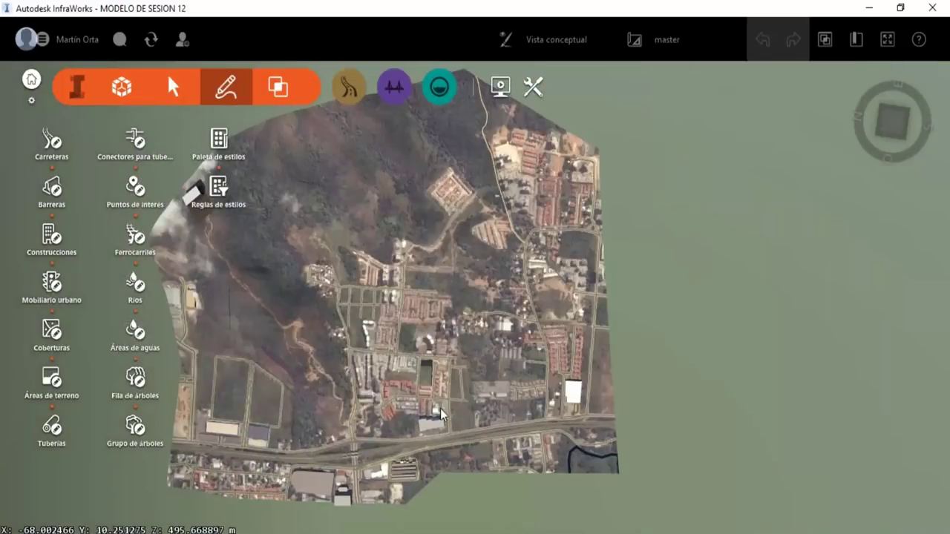
- Tilt the model to an oblique view and bring up the Analyze terrain analysis tools
{"action": "middle_click_drag", "start_coordinate": [438, 414], "coordinate": [401, 373], "text": "shift"}
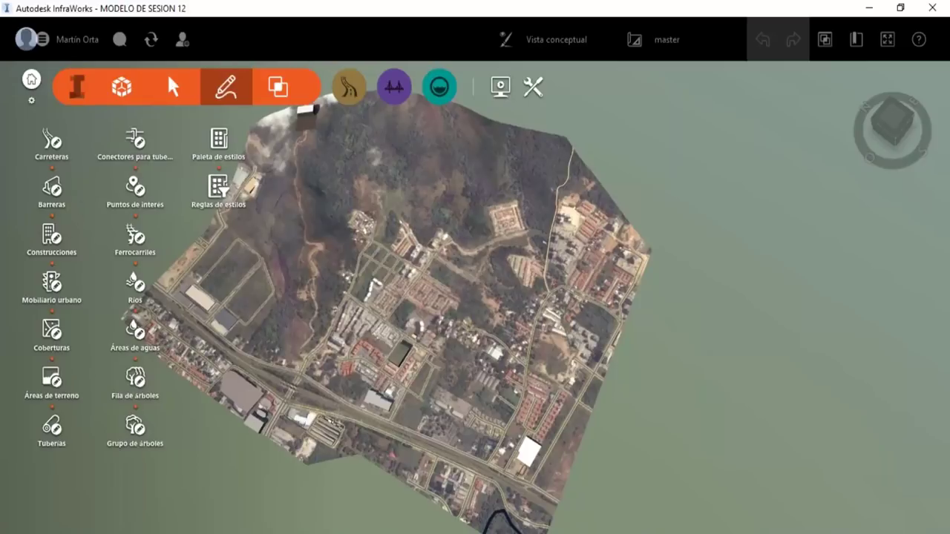
{"action": "left_click", "coordinate": [270, 98]}
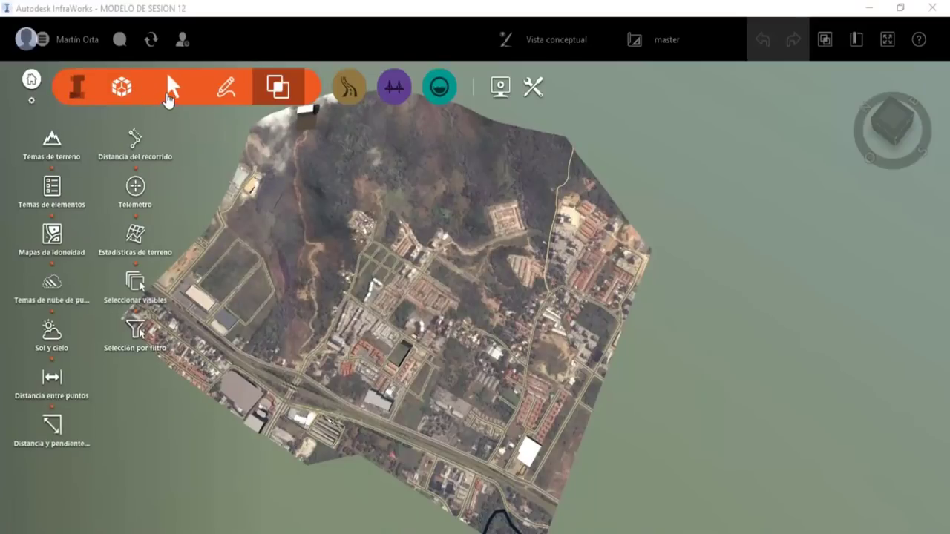
{"action": "left_click", "coordinate": [121, 93]}
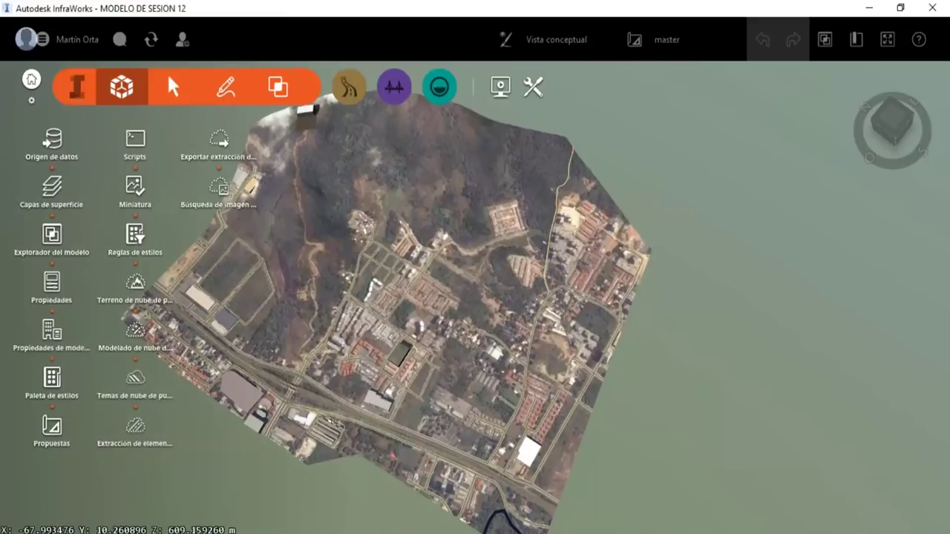
{"action": "left_click", "coordinate": [347, 87]}
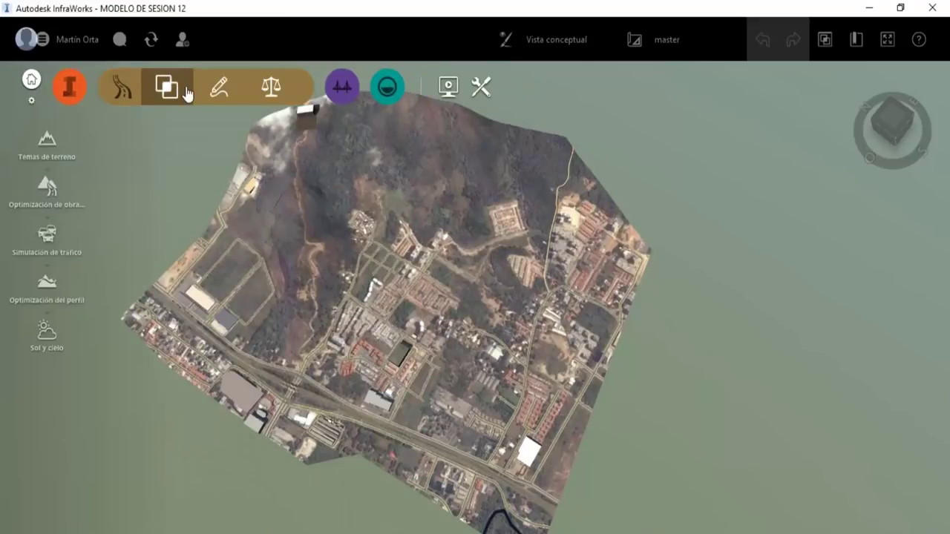
- Start a Design parcel, placing corners along the map's left and top edges
{"action": "left_click", "coordinate": [219, 88]}
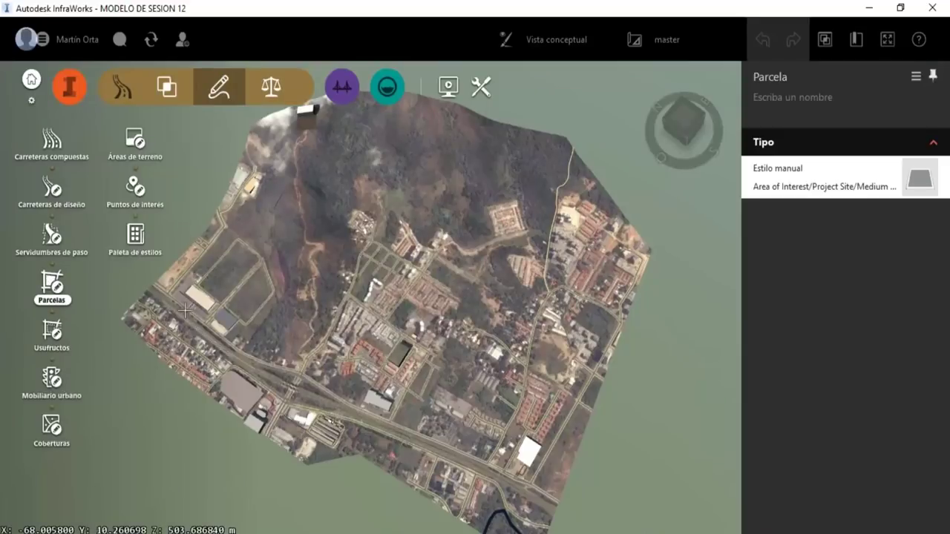
{"action": "scroll", "coordinate": [136, 318], "scroll_direction": "up", "scroll_amount": 1}
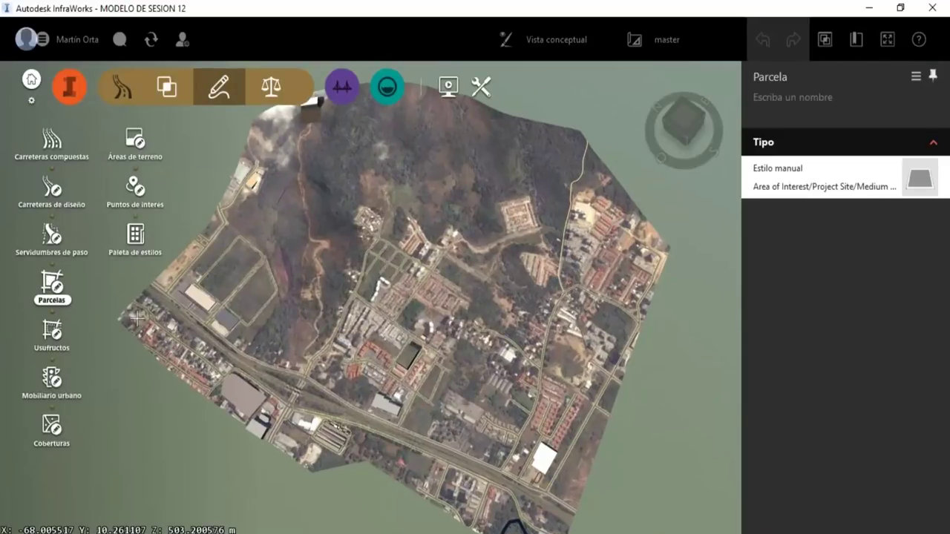
{"action": "scroll", "coordinate": [126, 319], "scroll_direction": "up", "scroll_amount": 2}
{"action": "left_click", "coordinate": [115, 319]}
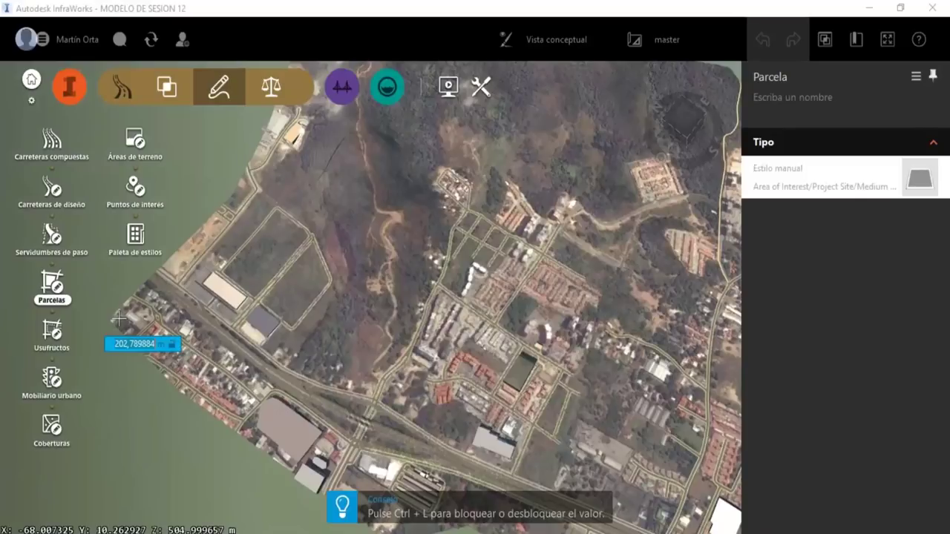
{"action": "scroll", "coordinate": [119, 319], "scroll_direction": "down", "scroll_amount": 3}
{"action": "scroll", "coordinate": [156, 297], "scroll_direction": "up", "scroll_amount": 1}
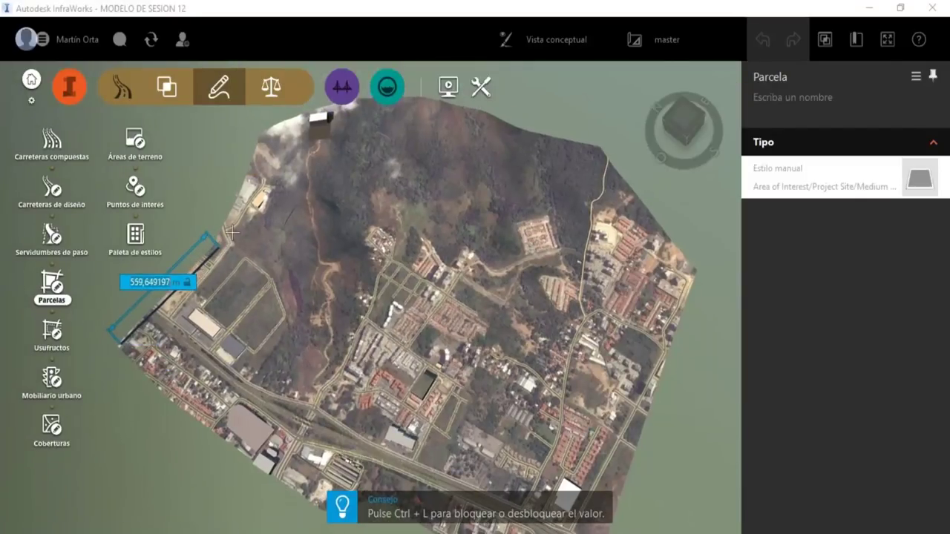
{"action": "left_click", "coordinate": [232, 232]}
{"action": "left_click", "coordinate": [265, 160]}
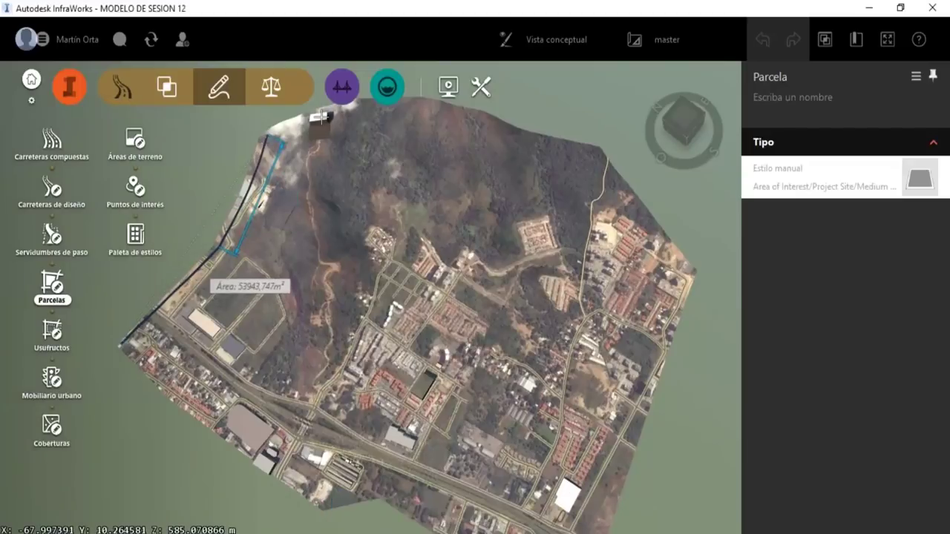
{"action": "scroll", "coordinate": [349, 123], "scroll_direction": "down", "scroll_amount": 1}
{"action": "left_click", "coordinate": [363, 116]}
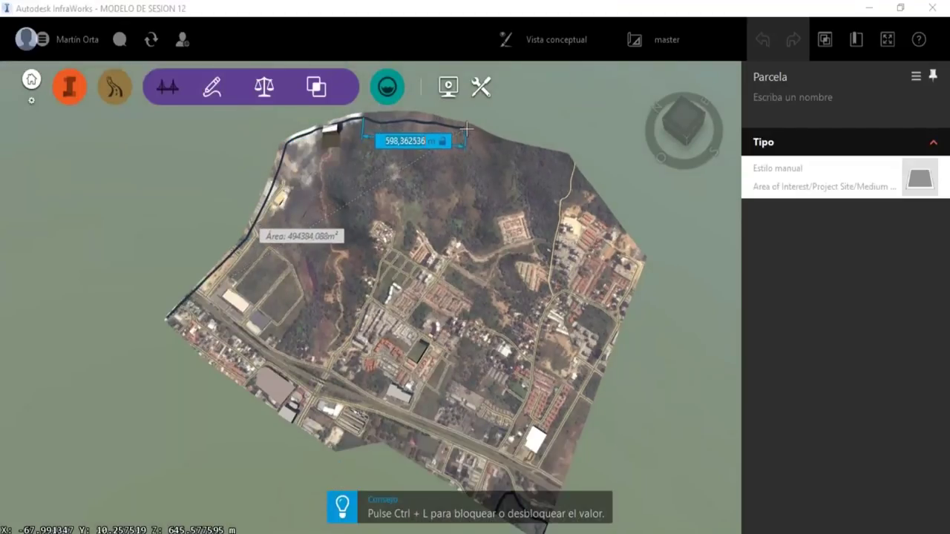
{"action": "left_click", "coordinate": [460, 130]}
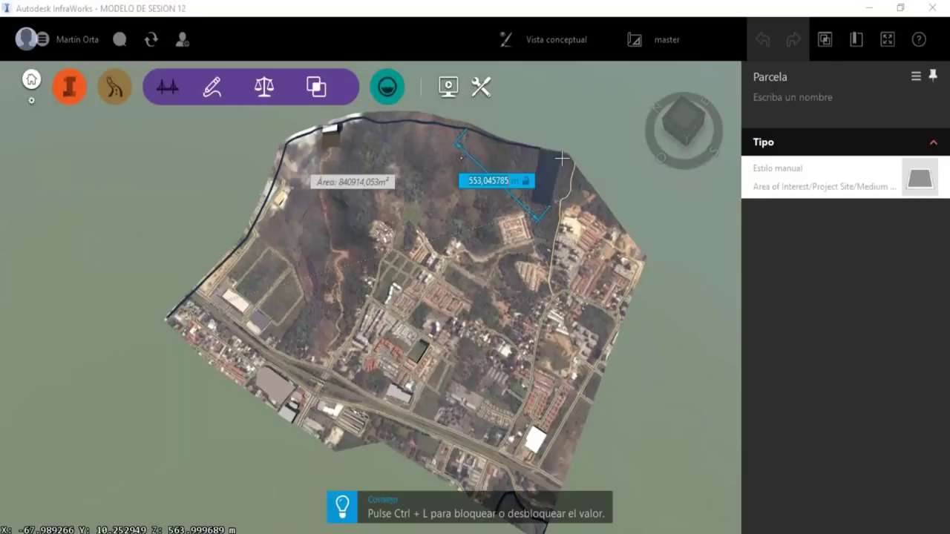
- Trace the right and bottom edges and close the parcel at about 3 173 081 m²
{"action": "left_click", "coordinate": [565, 164]}
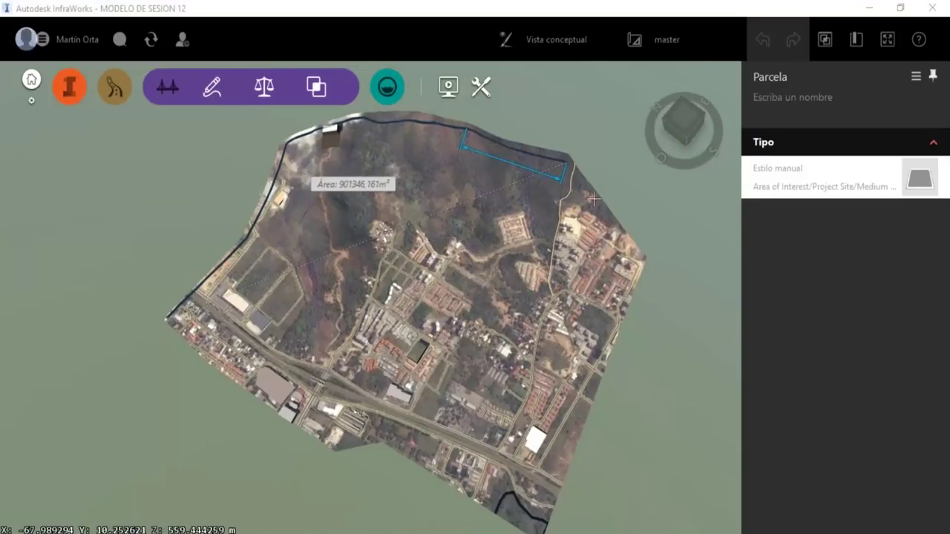
{"action": "left_click", "coordinate": [636, 257]}
{"action": "scroll", "coordinate": [635, 230], "scroll_direction": "down", "scroll_amount": 1}
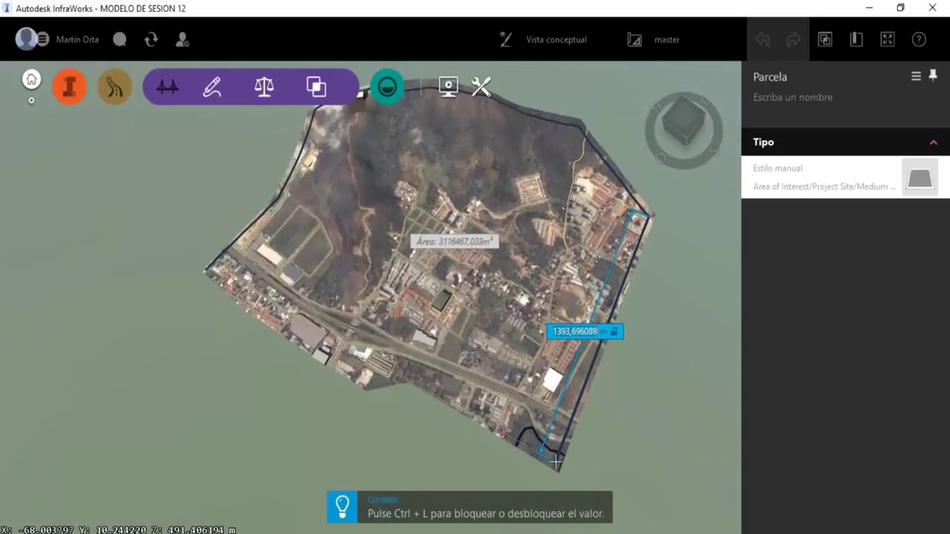
{"action": "left_click", "coordinate": [560, 447]}
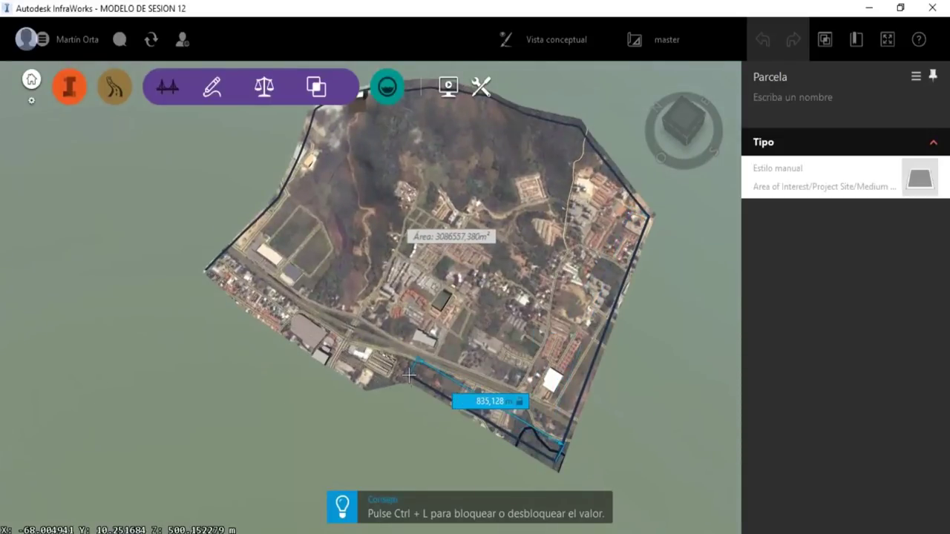
{"action": "left_click", "coordinate": [407, 374]}
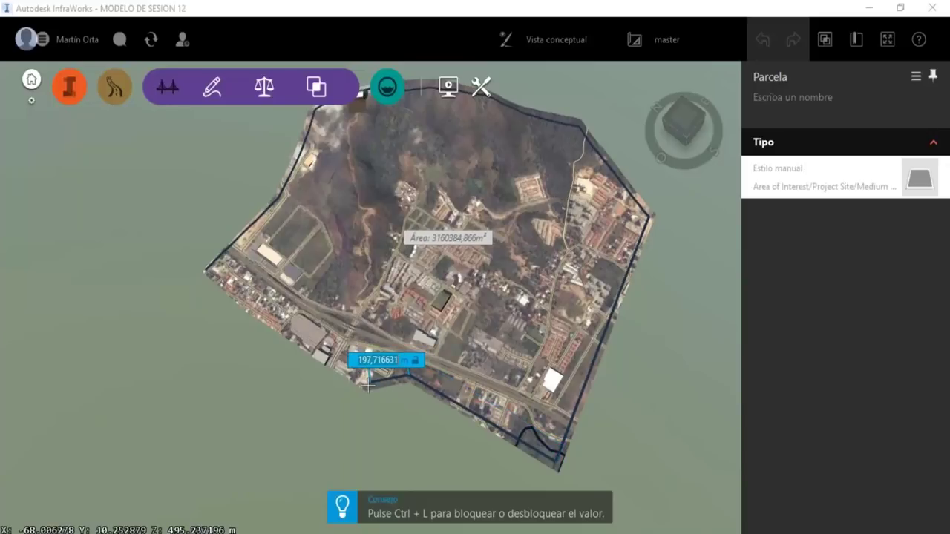
{"action": "scroll", "coordinate": [368, 385], "scroll_direction": "up", "scroll_amount": 2}
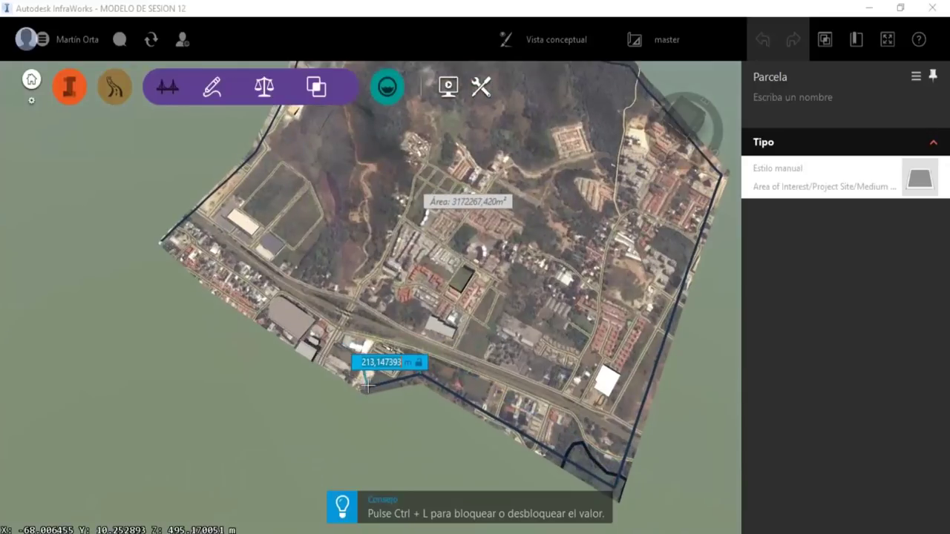
{"action": "left_click", "coordinate": [368, 385]}
{"action": "scroll", "coordinate": [160, 240], "scroll_direction": "up", "scroll_amount": 1}
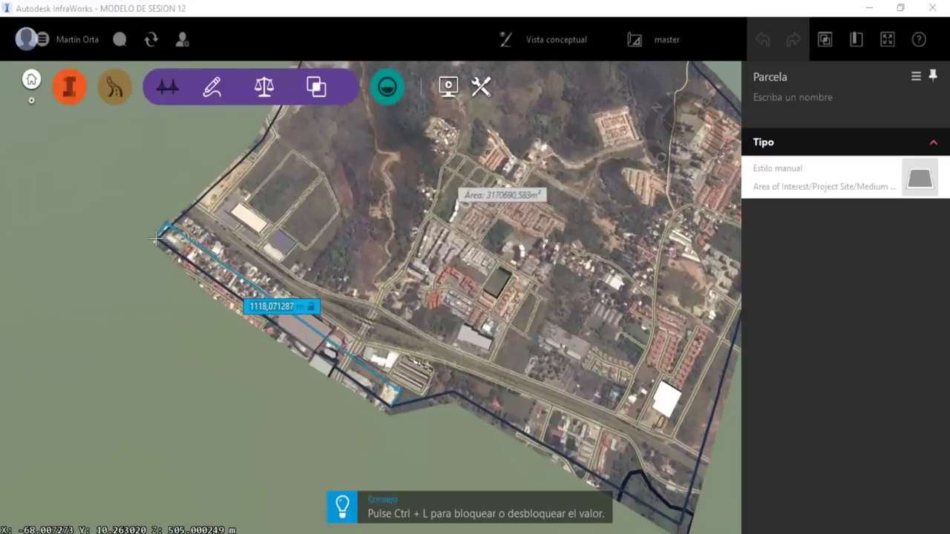
{"action": "double_click", "coordinate": [158, 240]}
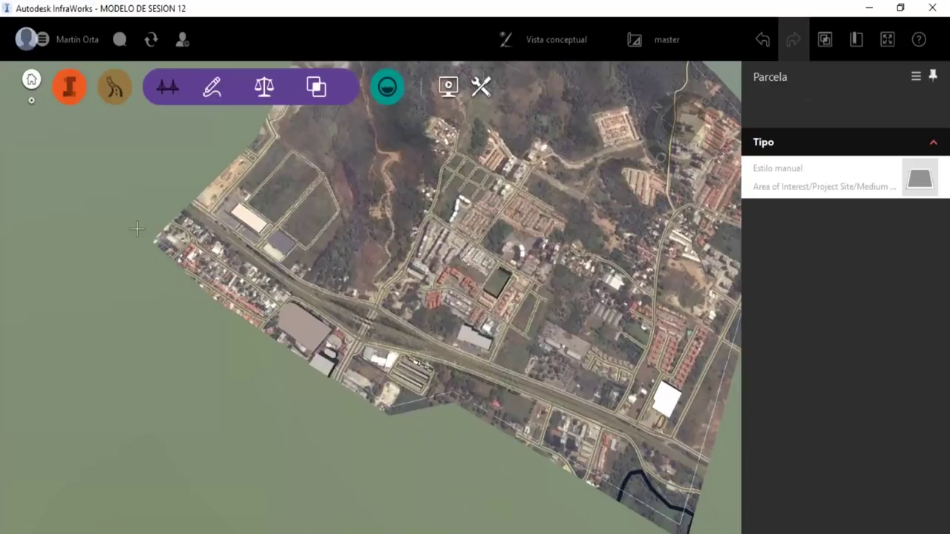
- Select the parcel and turn on Curvas de nivel Mostrar, showing 2 m contour lines
{"action": "left_click", "coordinate": [457, 401]}
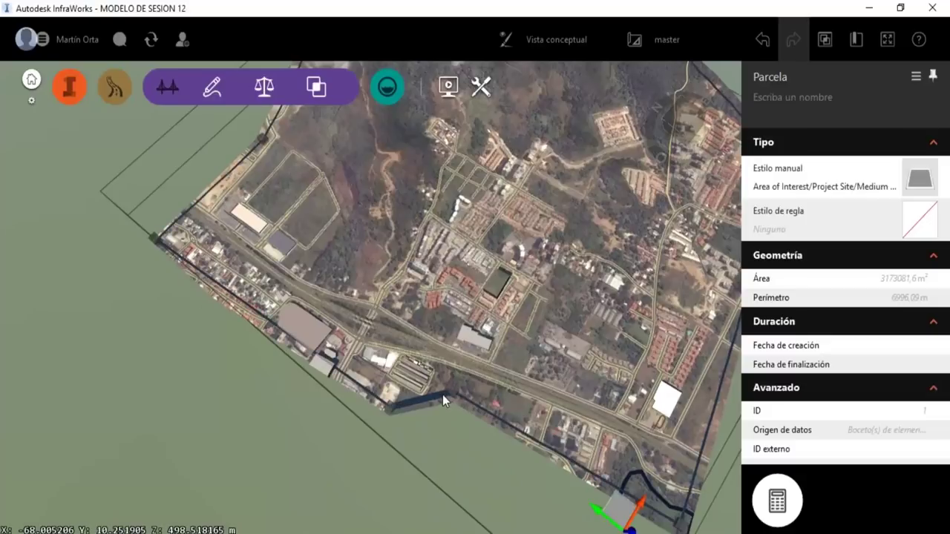
{"action": "scroll", "coordinate": [831, 349], "scroll_direction": "down", "scroll_amount": 5}
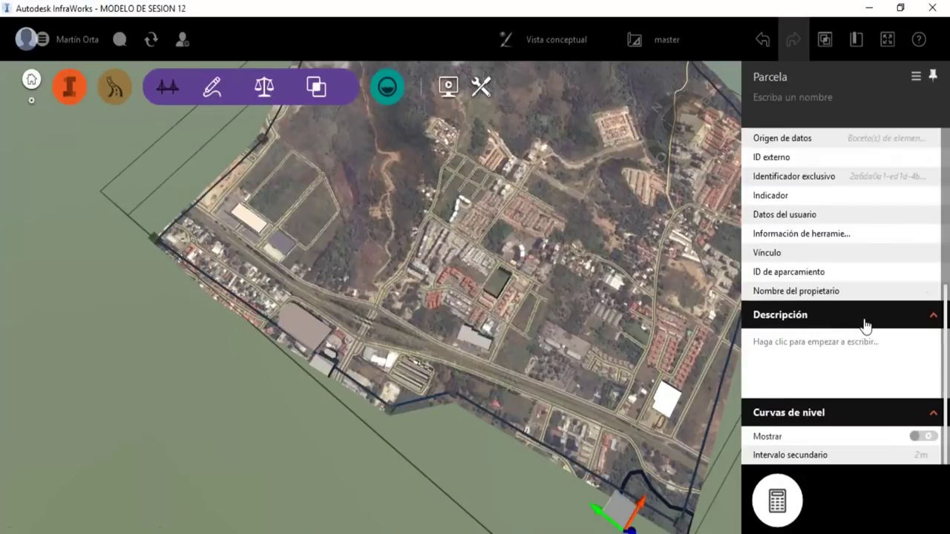
{"action": "left_click", "coordinate": [929, 439]}
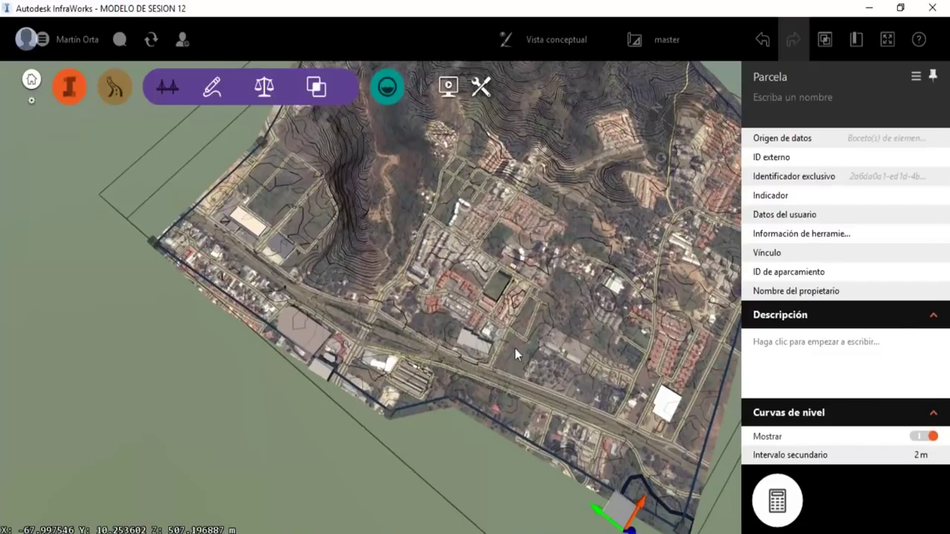
- Deselect the parcel so its properties panel closes and the map widens
{"action": "left_click_drag", "start_coordinate": [515, 348], "coordinate": [510, 426]}
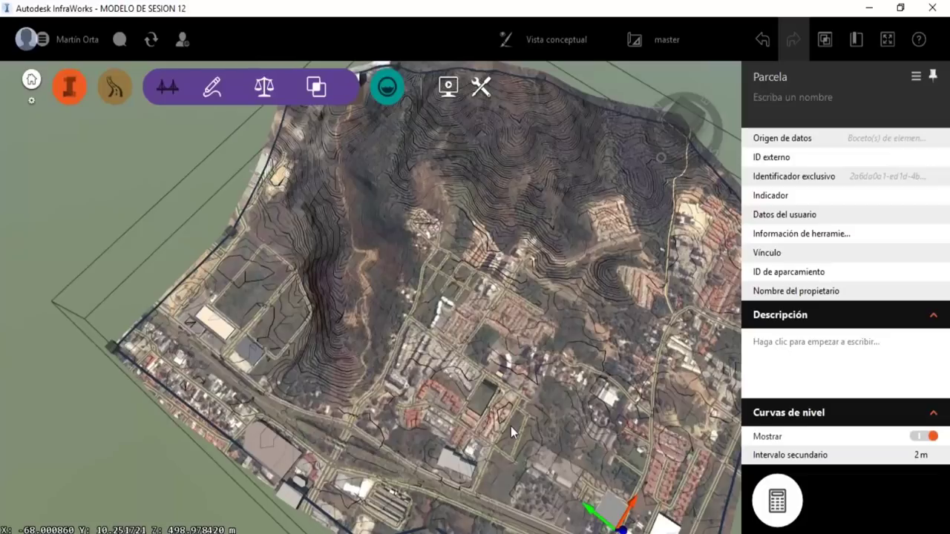
{"action": "scroll", "coordinate": [510, 426], "scroll_direction": "up", "scroll_amount": 2}
{"action": "mouse_move", "coordinate": [439, 307]}
{"action": "middle_mouse_down", "text": "shift"}
{"action": "mouse_move", "coordinate": [449, 320]}
{"action": "mouse_move", "coordinate": [447, 290]}
{"action": "middle_mouse_up", "text": "shift"}
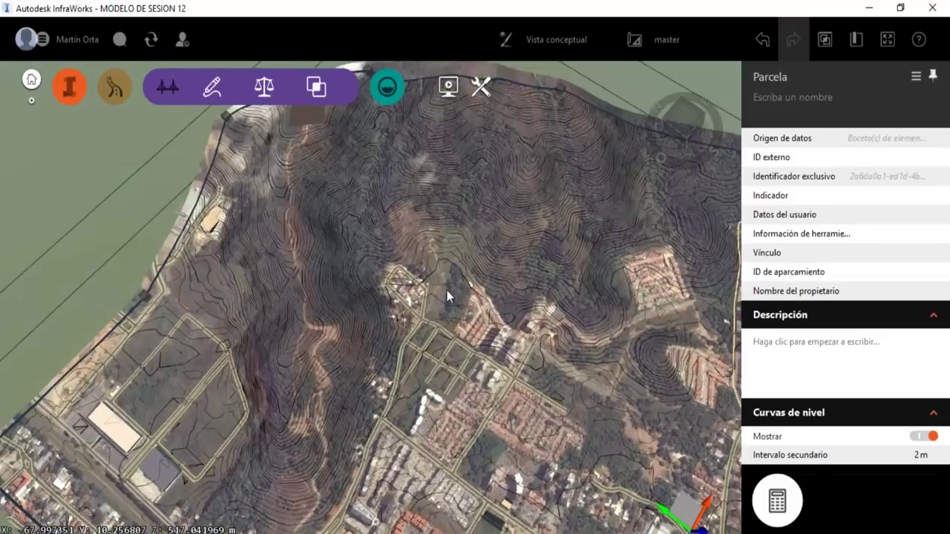
{"action": "key", "text": "Escape"}
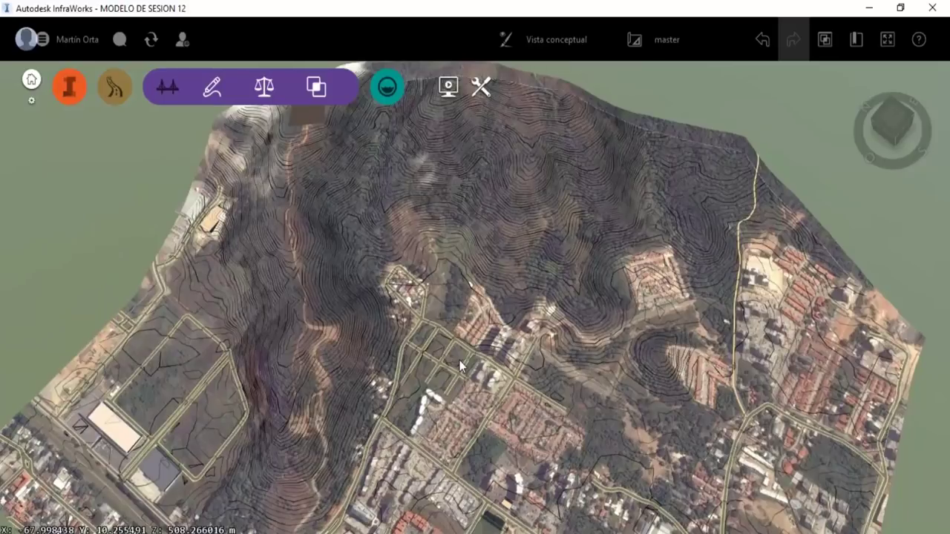
- Frame the contour-lined hillside below the summit building up close and reveal the analysis tools
{"action": "middle_click_drag", "start_coordinate": [459, 360], "coordinate": [444, 235], "text": "shift"}
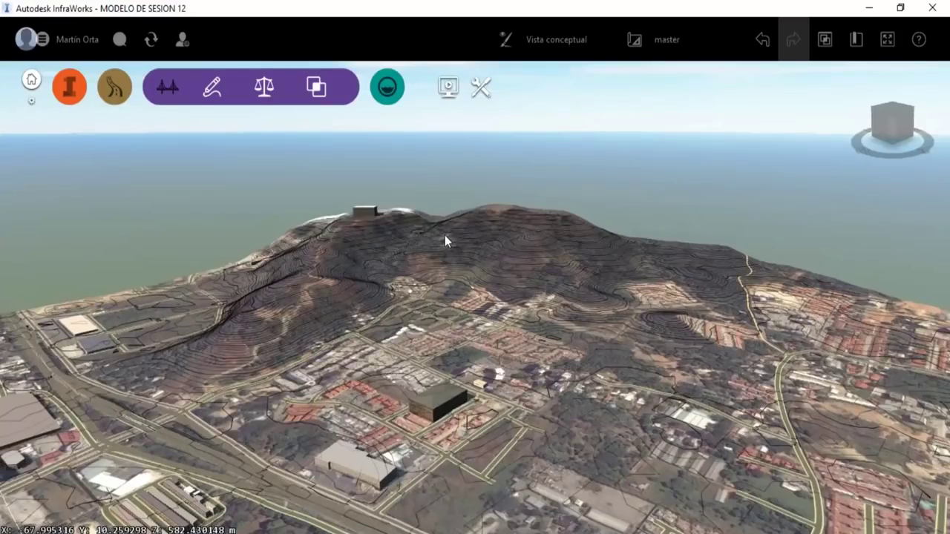
{"action": "scroll", "coordinate": [444, 235], "scroll_direction": "up", "scroll_amount": 3}
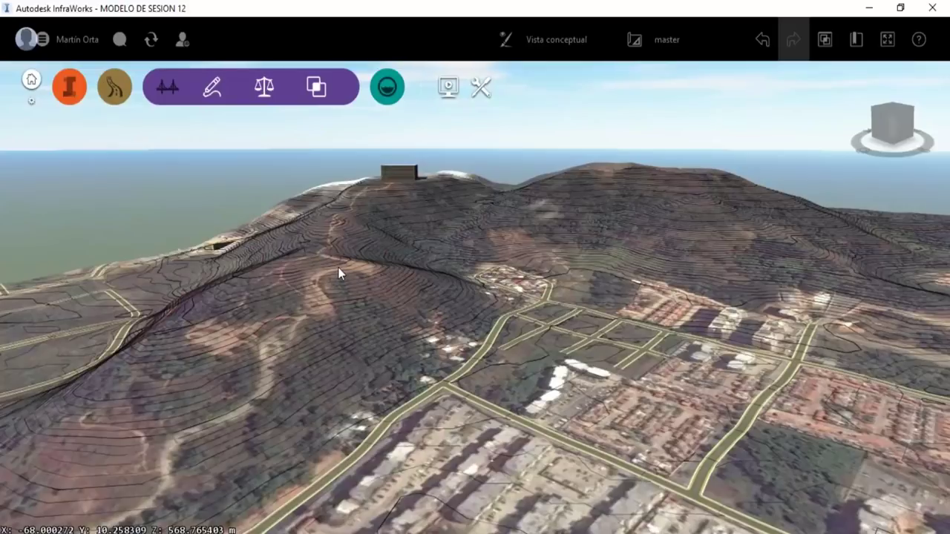
{"action": "scroll", "coordinate": [338, 270], "scroll_direction": "up", "scroll_amount": 2}
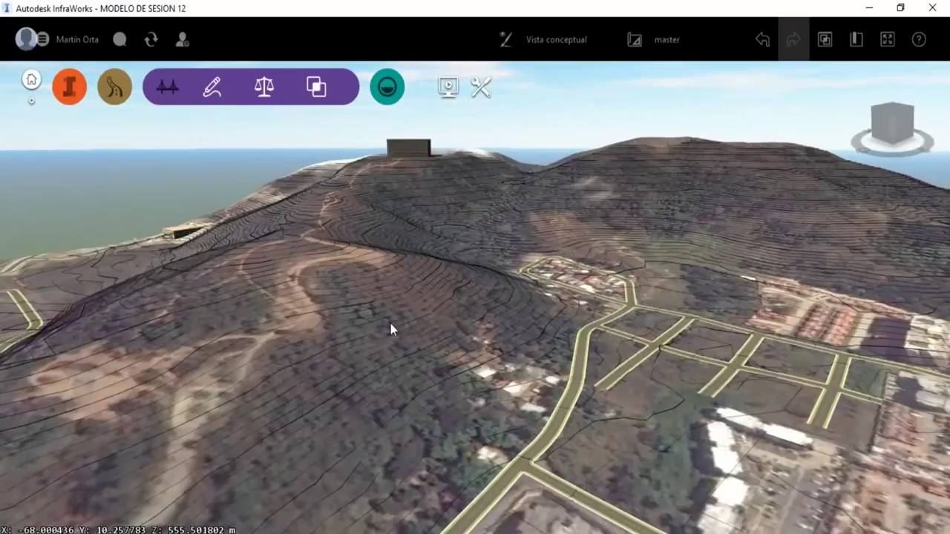
{"action": "scroll", "coordinate": [390, 323], "scroll_direction": "up", "scroll_amount": 2}
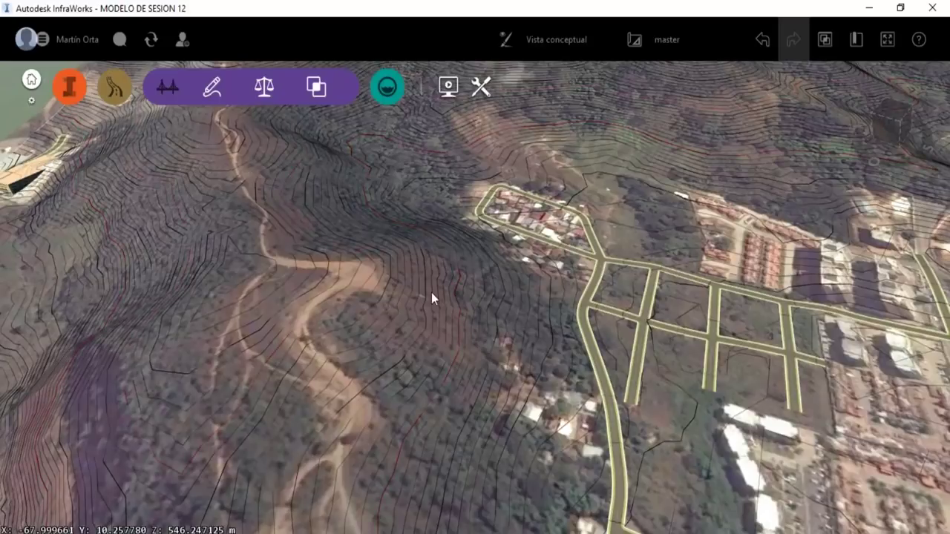
{"action": "scroll", "coordinate": [430, 293], "scroll_direction": "down", "scroll_amount": 2}
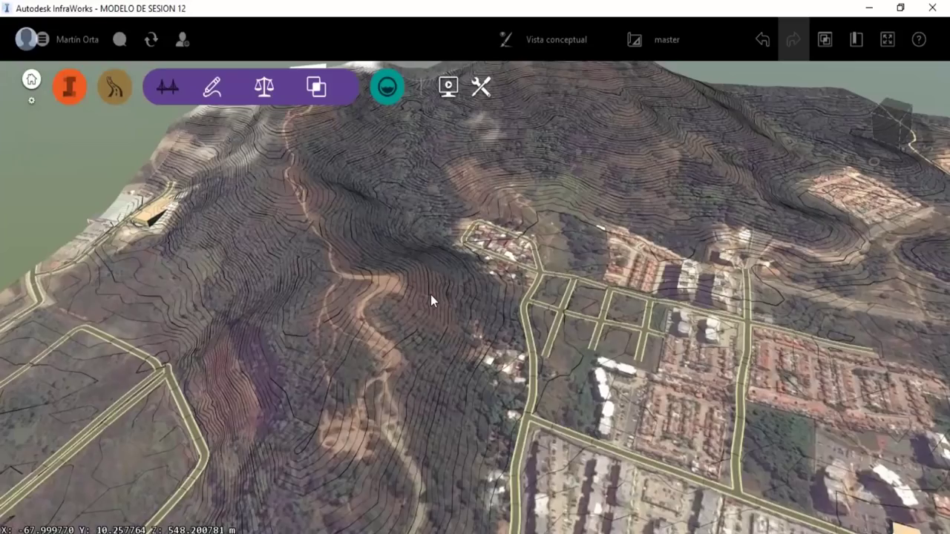
{"action": "mouse_move", "coordinate": [430, 294]}
{"action": "middle_mouse_down"}
{"action": "mouse_move", "coordinate": [550, 307]}
{"action": "mouse_move", "coordinate": [544, 298]}
{"action": "mouse_move", "coordinate": [259, 433]}
{"action": "middle_mouse_up"}
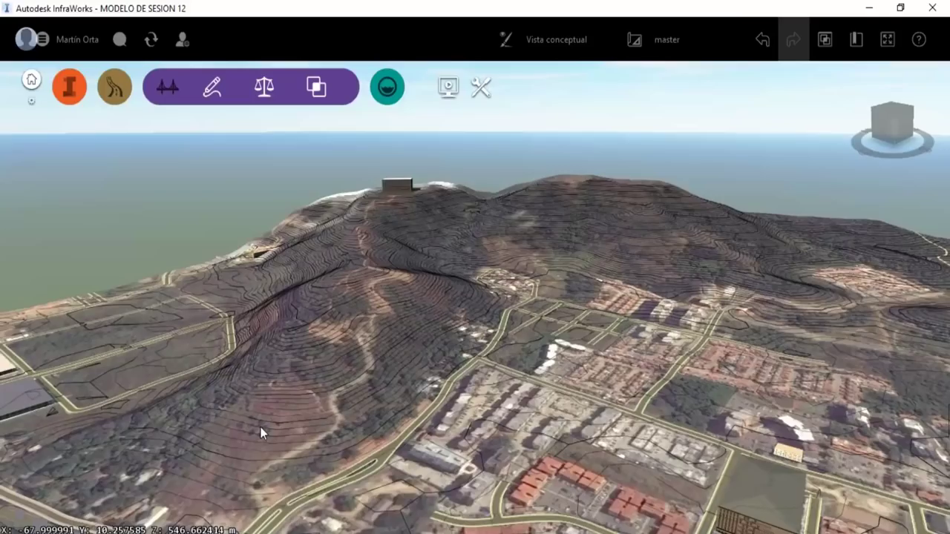
{"action": "left_click_drag", "start_coordinate": [259, 432], "coordinate": [437, 391]}
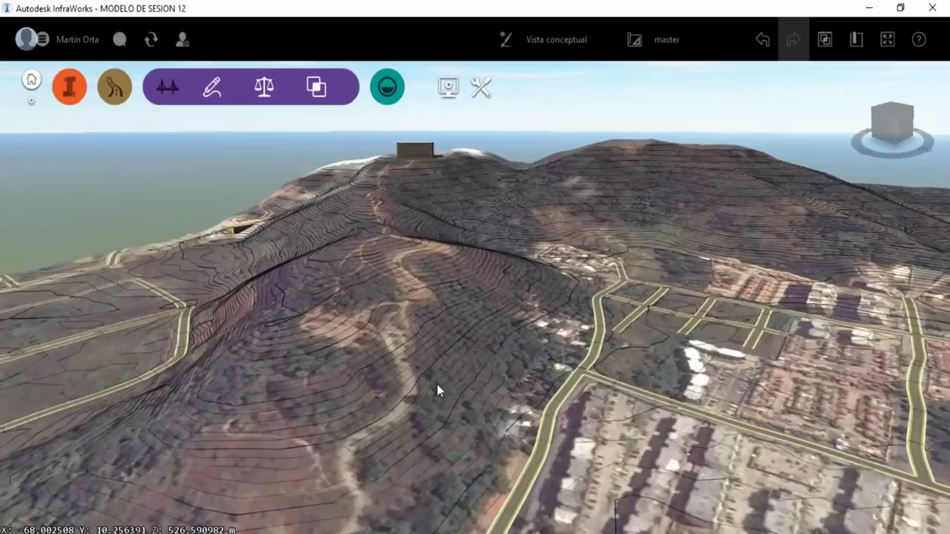
{"action": "scroll", "coordinate": [438, 391], "scroll_direction": "up", "scroll_amount": 2}
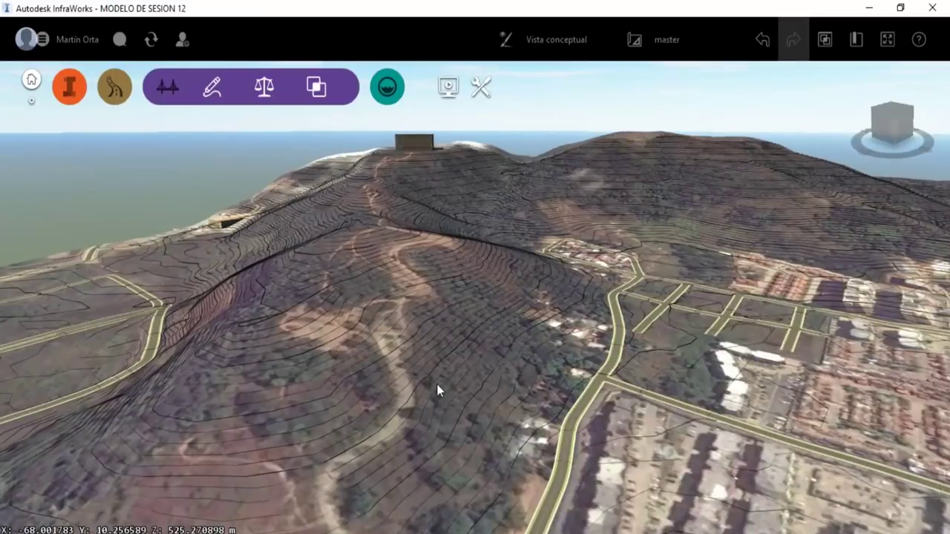
{"action": "middle_click_drag", "start_coordinate": [437, 391], "coordinate": [416, 349]}
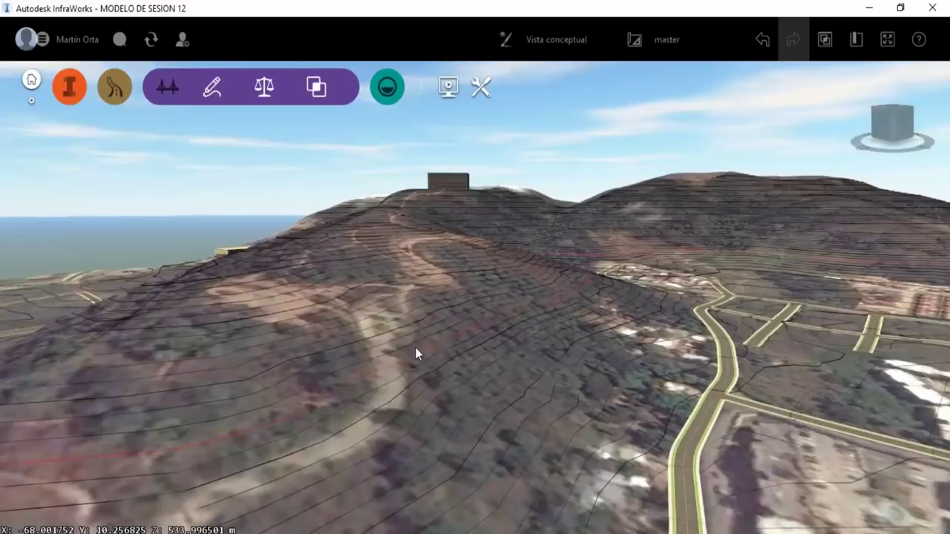
{"action": "left_click", "coordinate": [74, 93]}
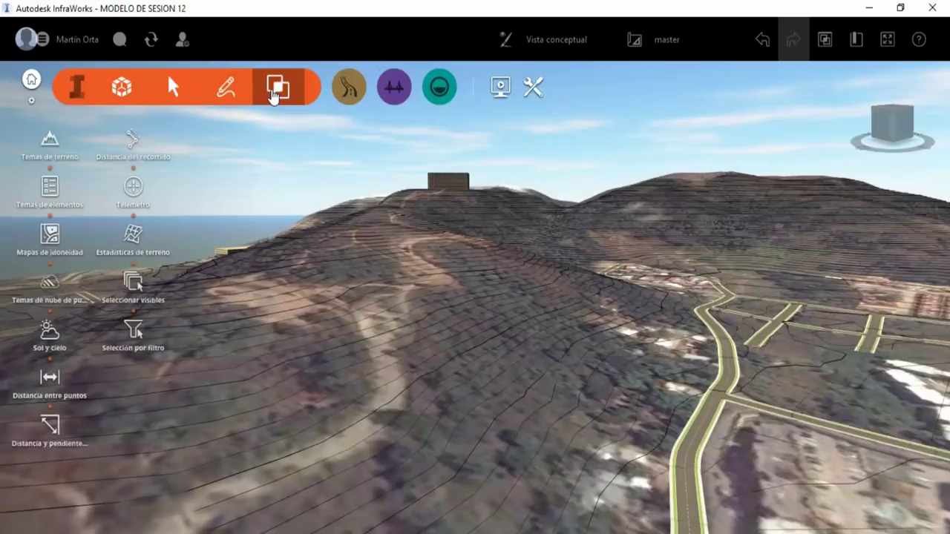
- Measure the hillside with Distancia y pendiente: 5.8 m span, 5.4 m horizontal, 2.0 m rise, -37.93% grade
{"action": "left_click", "coordinate": [52, 426]}
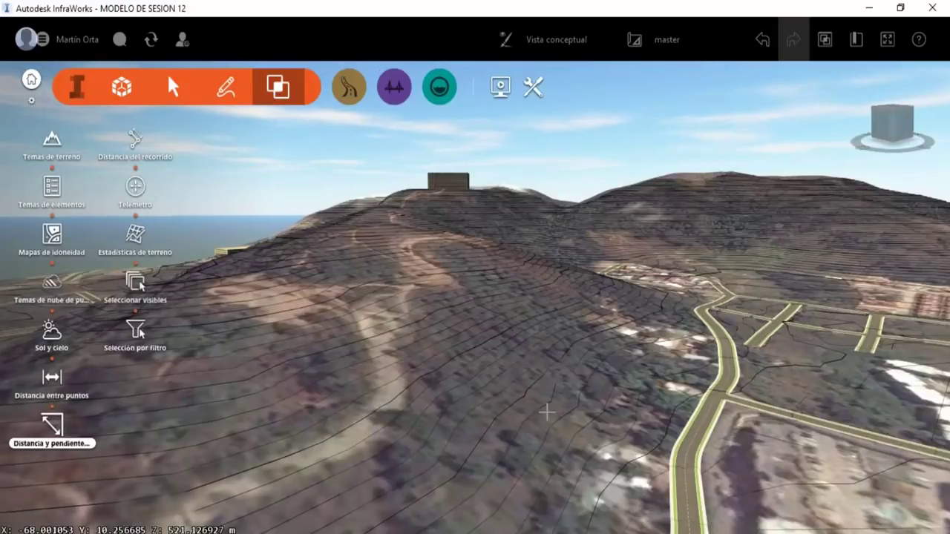
{"action": "scroll", "coordinate": [416, 471], "scroll_direction": "up", "scroll_amount": 3}
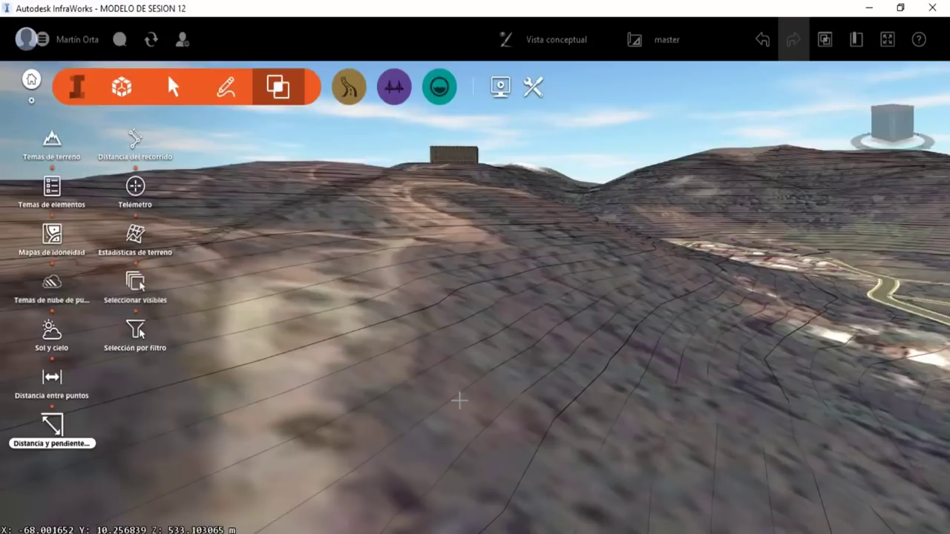
{"action": "scroll", "coordinate": [426, 333], "scroll_direction": "up", "scroll_amount": 2}
{"action": "left_click", "coordinate": [426, 333]}
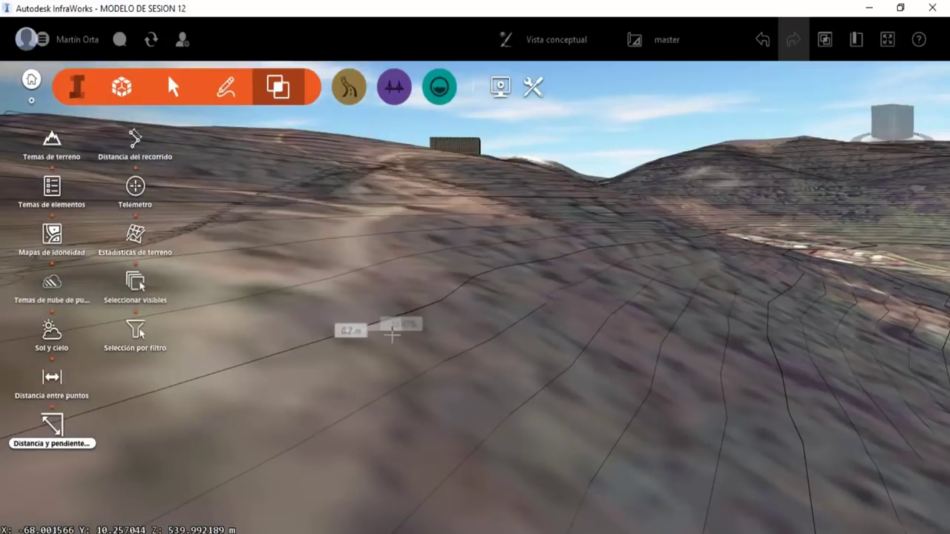
{"action": "scroll", "coordinate": [443, 368], "scroll_direction": "up", "scroll_amount": 2}
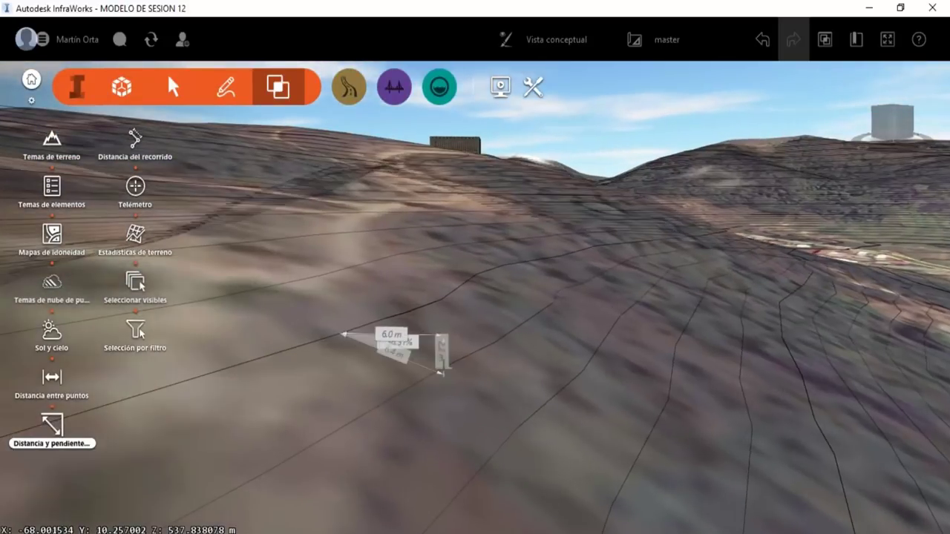
{"action": "scroll", "coordinate": [446, 375], "scroll_direction": "up", "scroll_amount": 2}
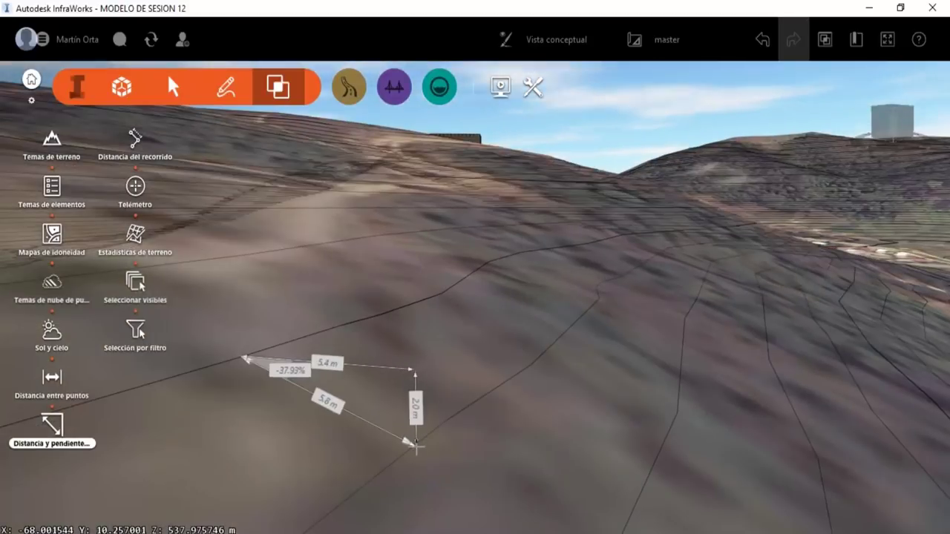
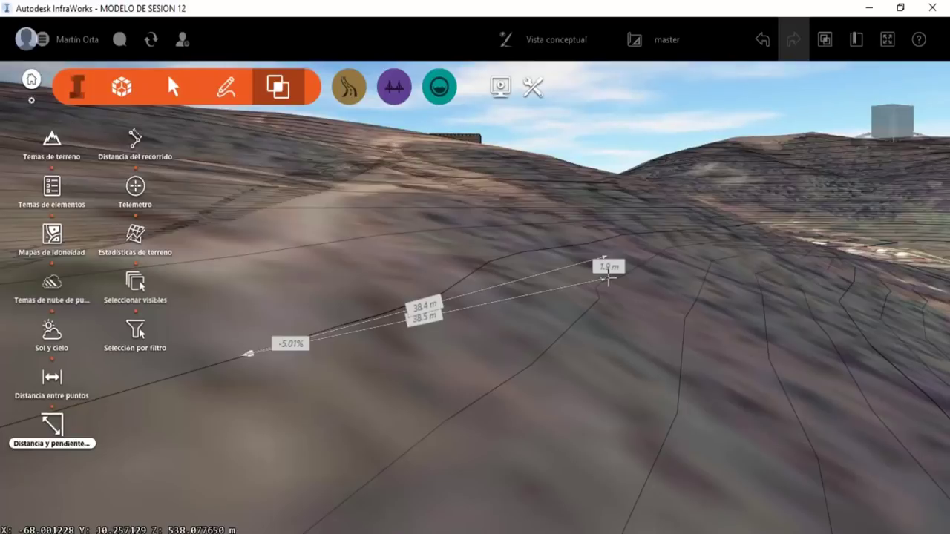
- Set the slope measurement's end point, then clear the distance-and-slope measurement
{"action": "left_click", "coordinate": [609, 276]}
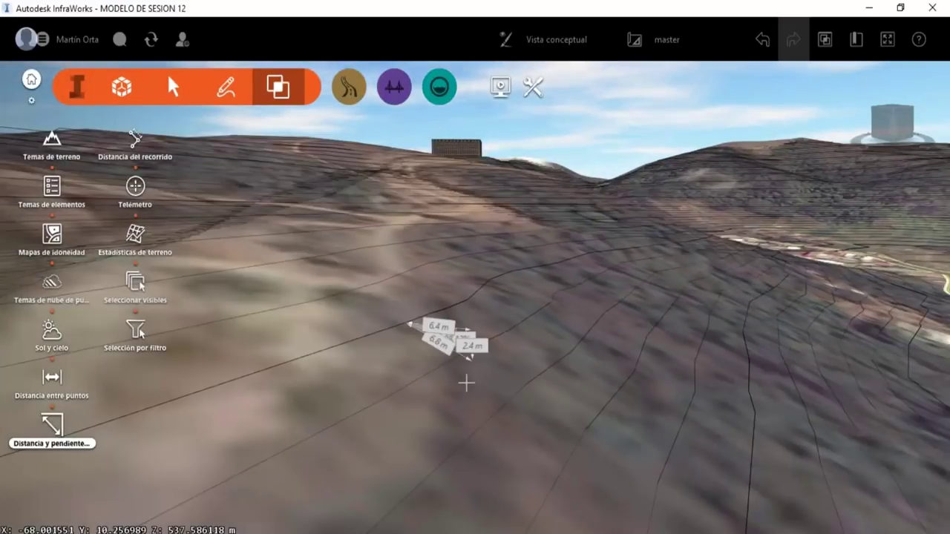
{"action": "scroll", "coordinate": [464, 380], "scroll_direction": "up", "scroll_amount": 2}
{"action": "key", "text": "Escape"}
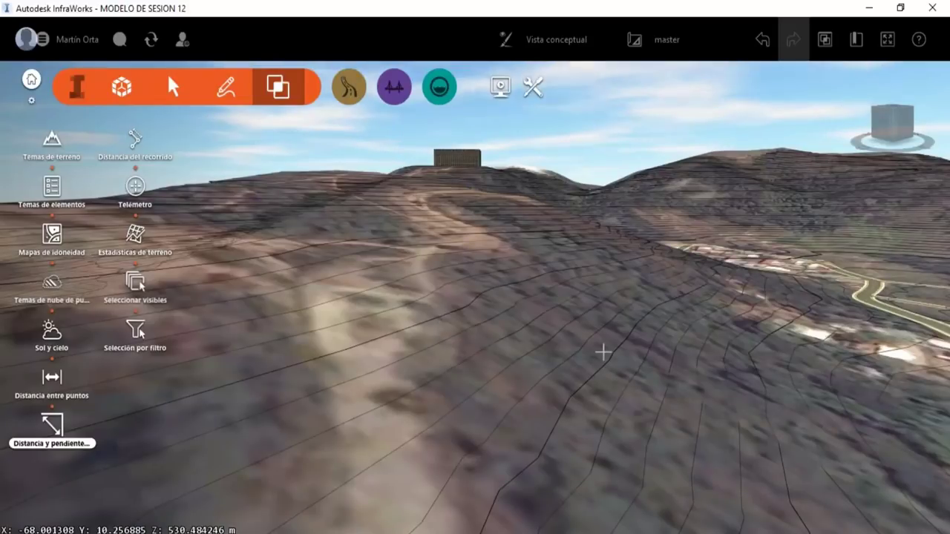
- Zoom and orbit the view to see the whole hill
{"action": "scroll", "coordinate": [523, 353], "scroll_direction": "up", "scroll_amount": 2}
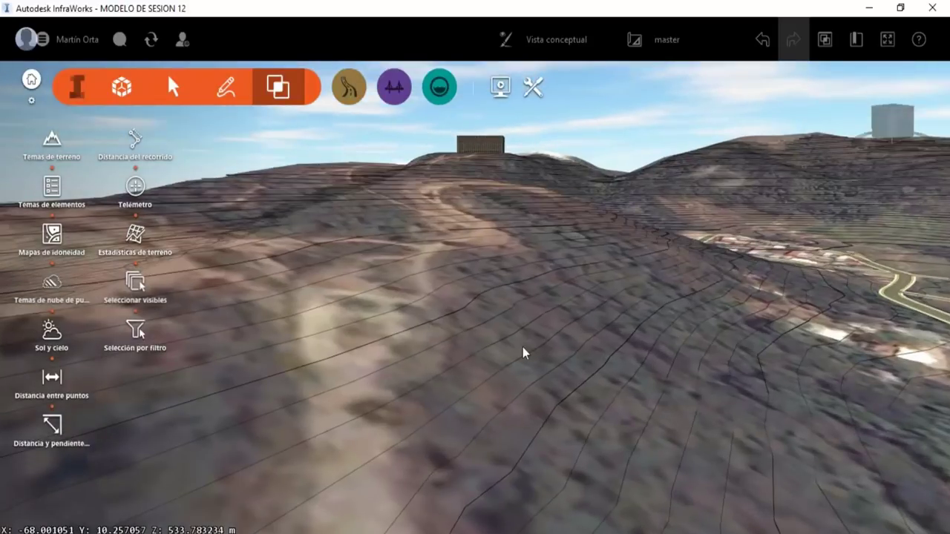
{"action": "scroll", "coordinate": [425, 335], "scroll_direction": "up", "scroll_amount": 3}
{"action": "scroll", "coordinate": [539, 278], "scroll_direction": "down", "scroll_amount": 3}
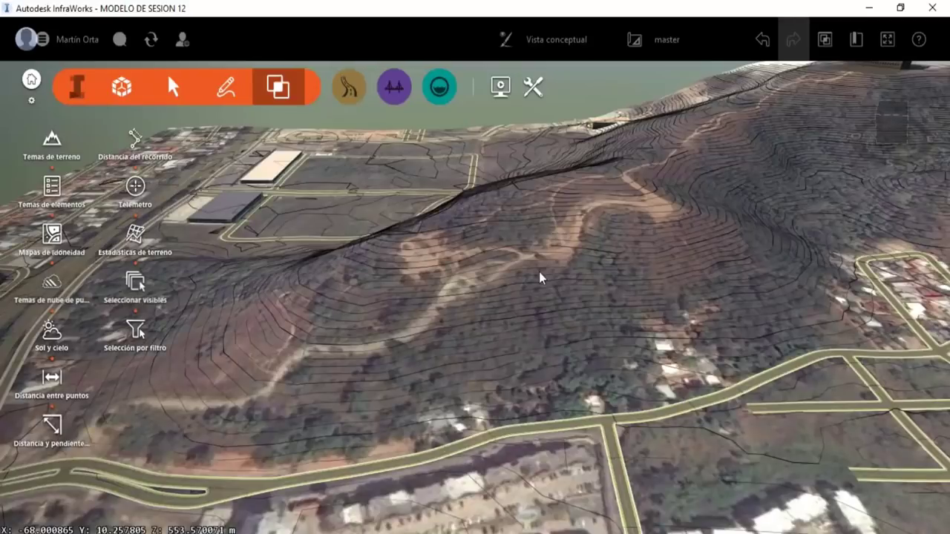
{"action": "mouse_move", "coordinate": [539, 277]}
{"action": "middle_mouse_down", "text": "shift"}
{"action": "mouse_move", "coordinate": [549, 318]}
{"action": "mouse_move", "coordinate": [632, 303]}
{"action": "mouse_move", "coordinate": [510, 285]}
{"action": "mouse_move", "coordinate": [406, 300]}
{"action": "middle_mouse_up", "text": "shift"}
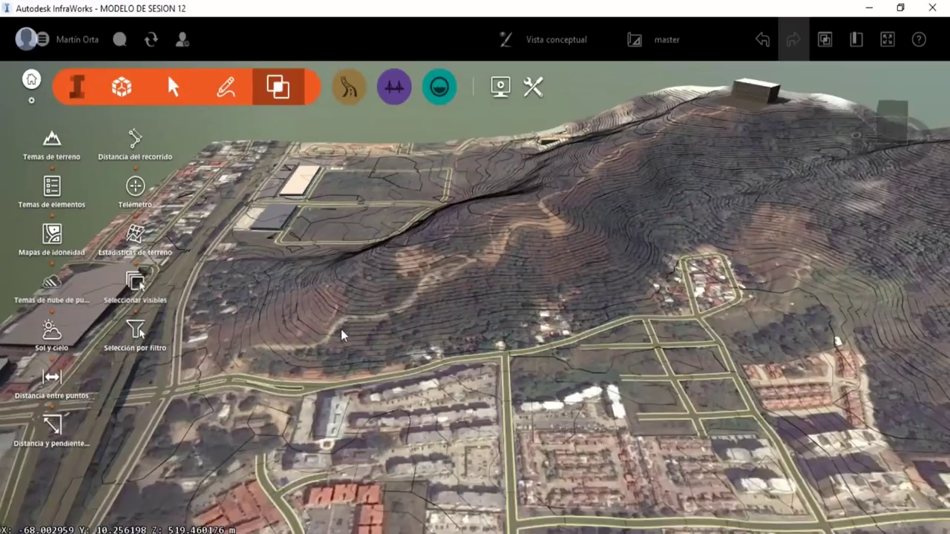
{"action": "middle_click_drag", "start_coordinate": [342, 336], "coordinate": [420, 320], "text": "shift"}
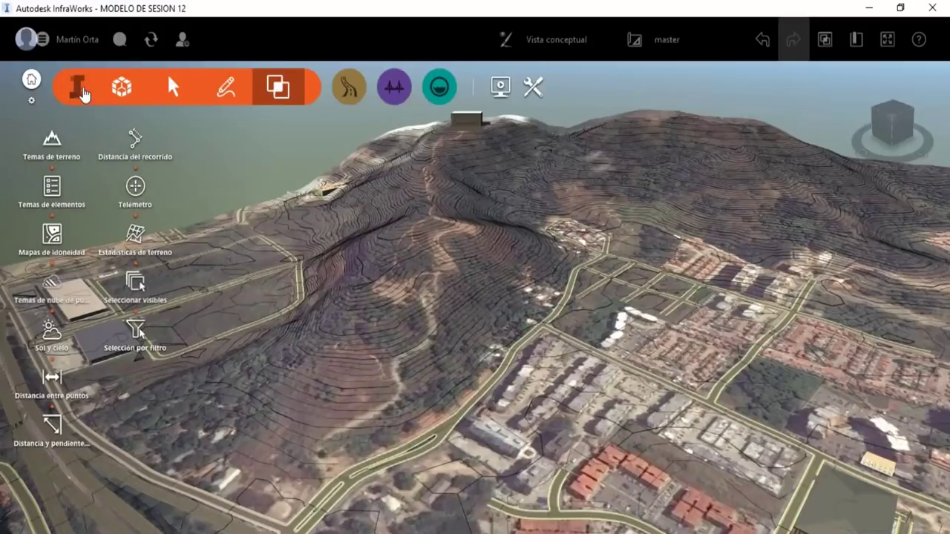
{"action": "left_click", "coordinate": [136, 330]}
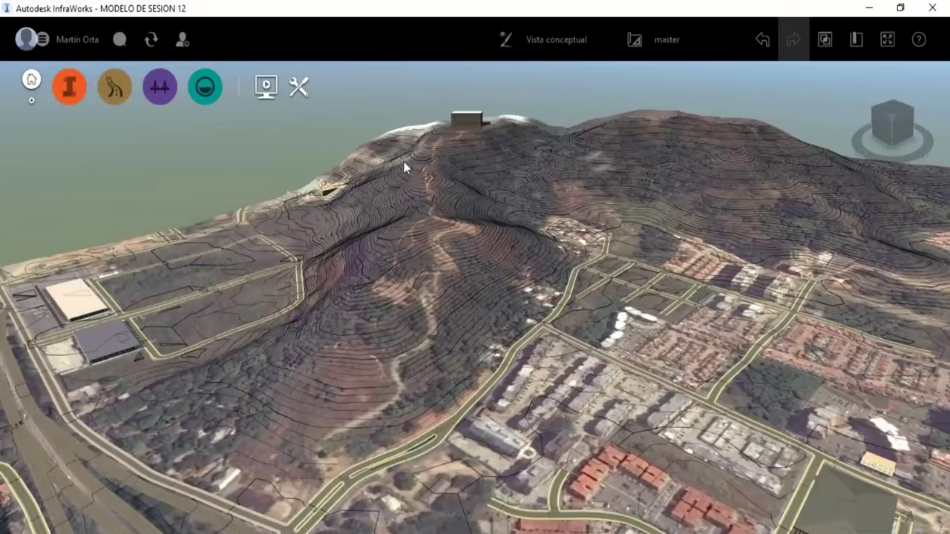
{"action": "left_click", "coordinate": [113, 89]}
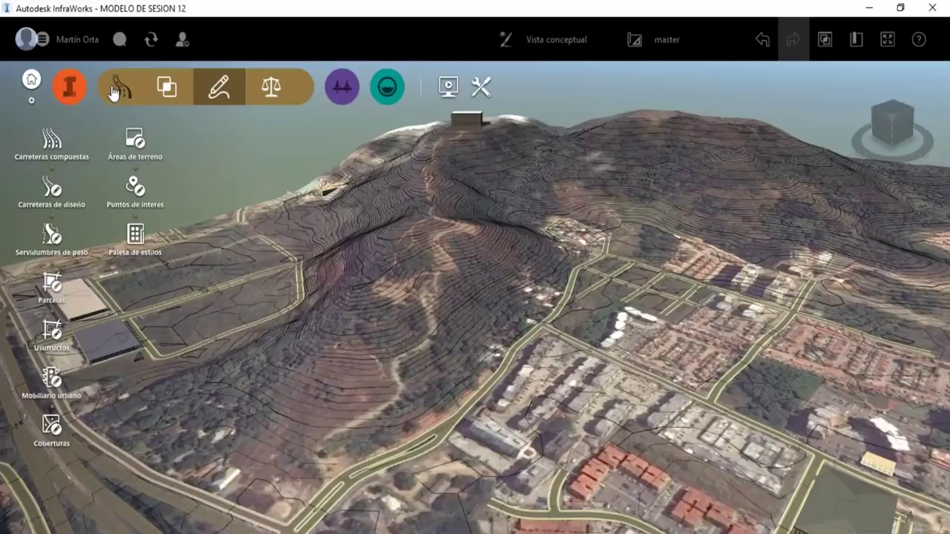
{"action": "left_click", "coordinate": [114, 91]}
{"action": "left_click", "coordinate": [157, 89]}
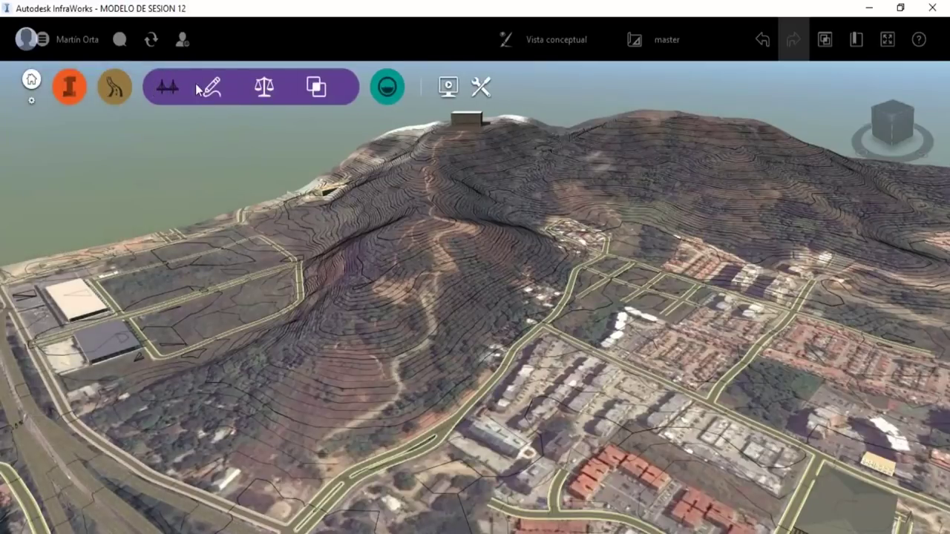
{"action": "left_click", "coordinate": [397, 91]}
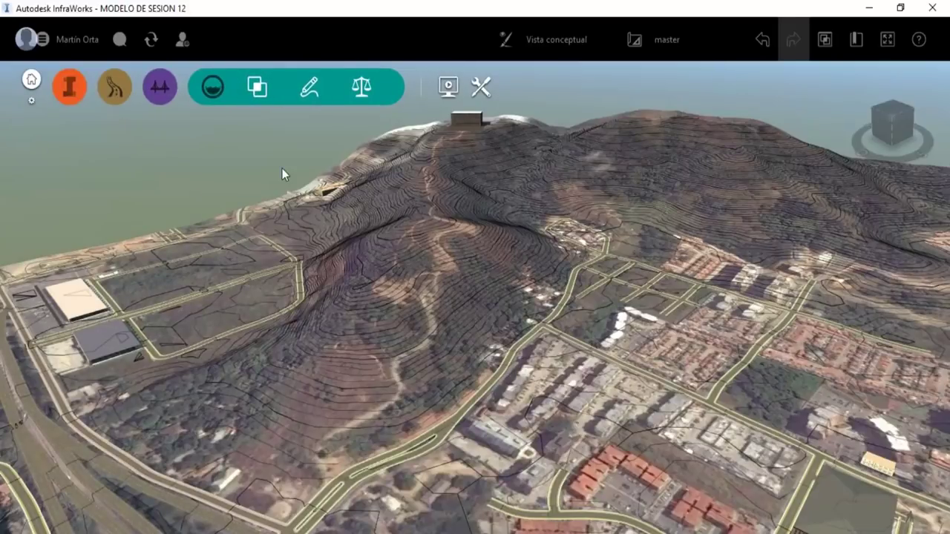
{"action": "scroll", "coordinate": [341, 175], "scroll_direction": "down", "scroll_amount": 2}
{"action": "scroll", "coordinate": [342, 175], "scroll_direction": "down", "scroll_amount": 1}
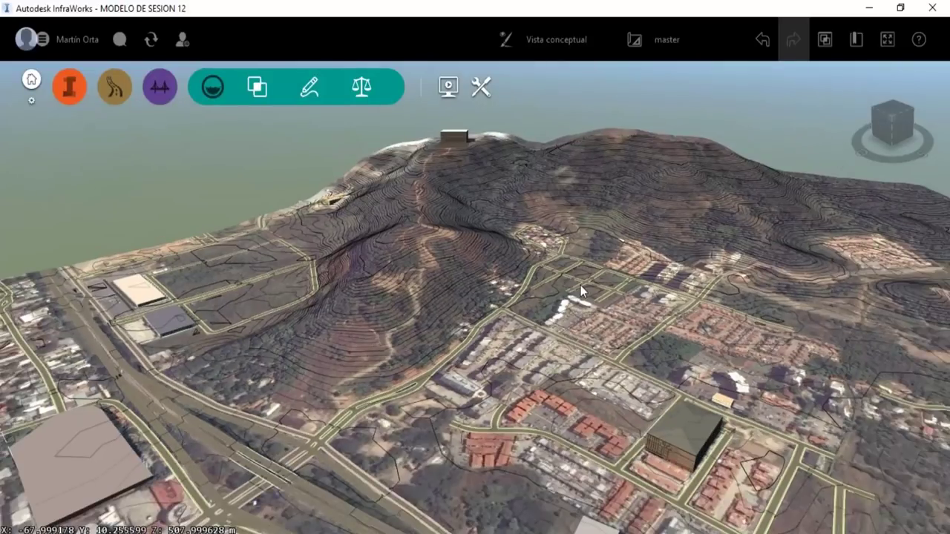
{"action": "scroll", "coordinate": [498, 263], "scroll_direction": "down", "scroll_amount": 2}
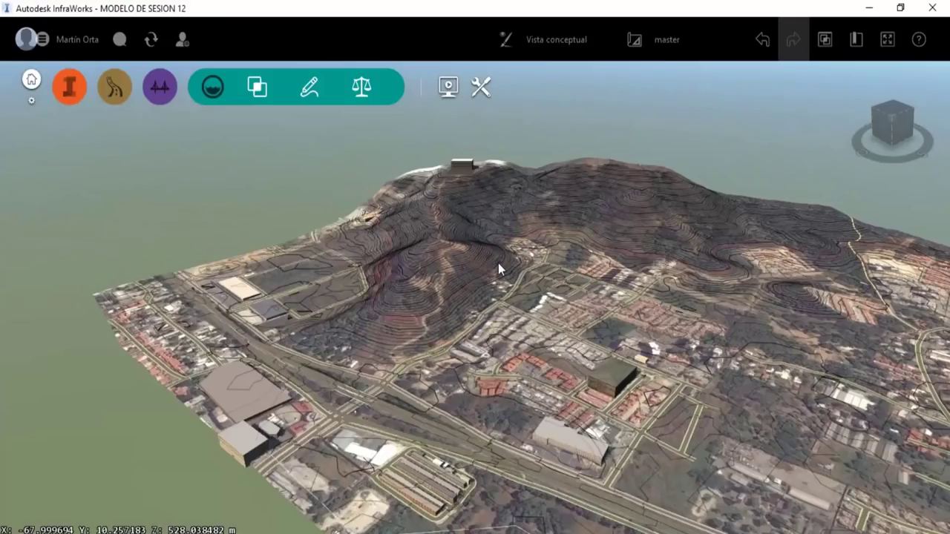
{"action": "mouse_move", "coordinate": [496, 266]}
{"action": "middle_mouse_down", "text": "shift"}
{"action": "mouse_move", "coordinate": [380, 371]}
{"action": "mouse_move", "coordinate": [328, 399]}
{"action": "middle_mouse_up", "text": "shift"}
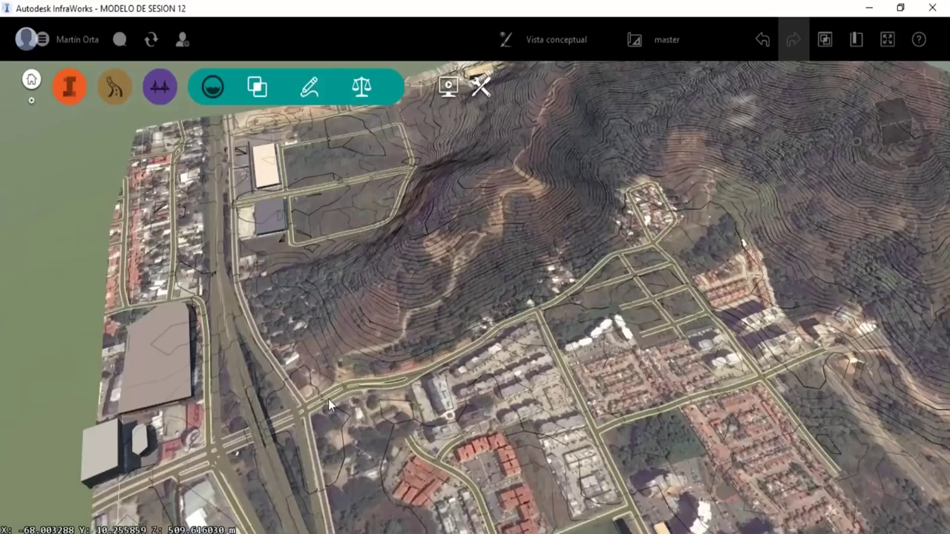
{"action": "scroll", "coordinate": [328, 399], "scroll_direction": "up", "scroll_amount": 2}
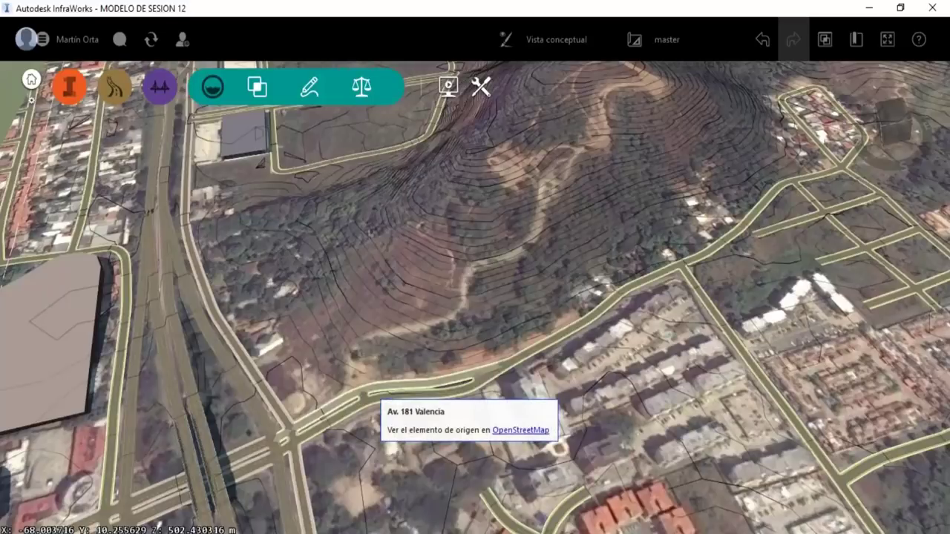
{"action": "scroll", "coordinate": [328, 399], "scroll_direction": "down", "scroll_amount": 1}
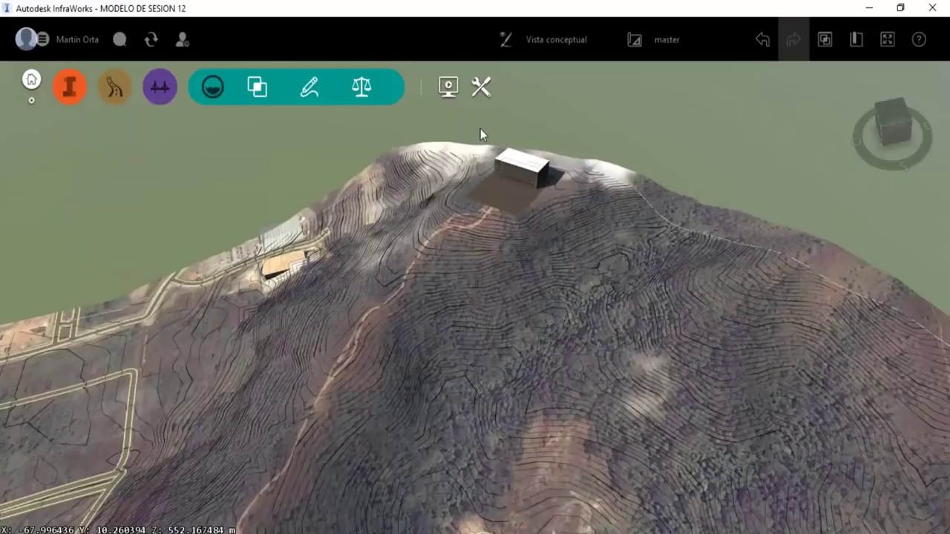
{"action": "scroll", "coordinate": [481, 153], "scroll_direction": "up", "scroll_amount": 2}
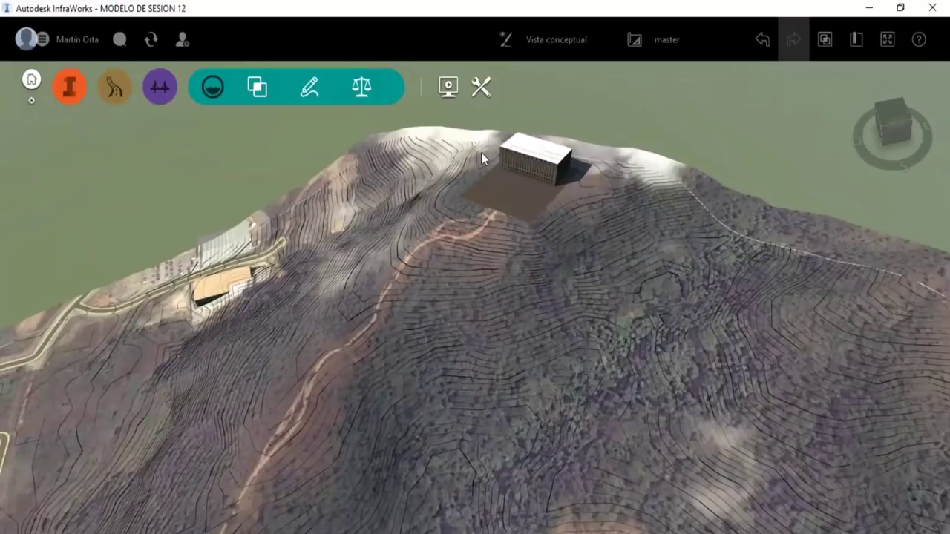
{"action": "scroll", "coordinate": [481, 152], "scroll_direction": "up", "scroll_amount": 2}
{"action": "scroll", "coordinate": [483, 229], "scroll_direction": "down", "scroll_amount": 2}
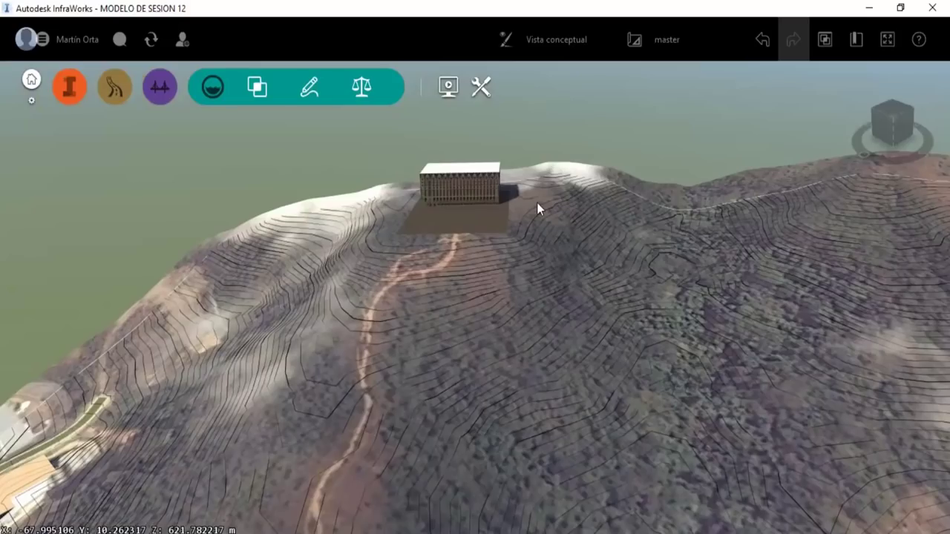
{"action": "scroll", "coordinate": [455, 280], "scroll_direction": "up", "scroll_amount": 3}
{"action": "scroll", "coordinate": [408, 180], "scroll_direction": "up", "scroll_amount": 2}
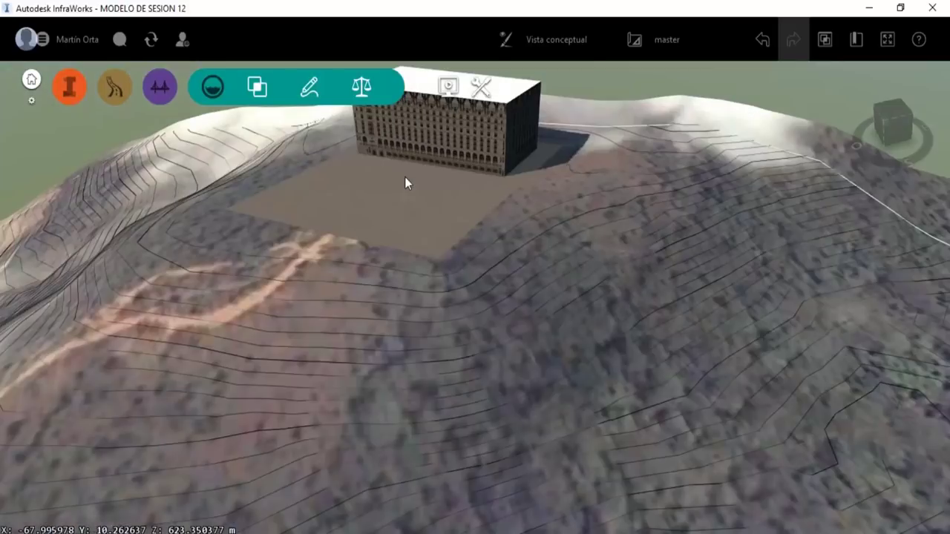
{"action": "scroll", "coordinate": [449, 281], "scroll_direction": "up", "scroll_amount": 2}
{"action": "scroll", "coordinate": [446, 267], "scroll_direction": "up", "scroll_amount": 2}
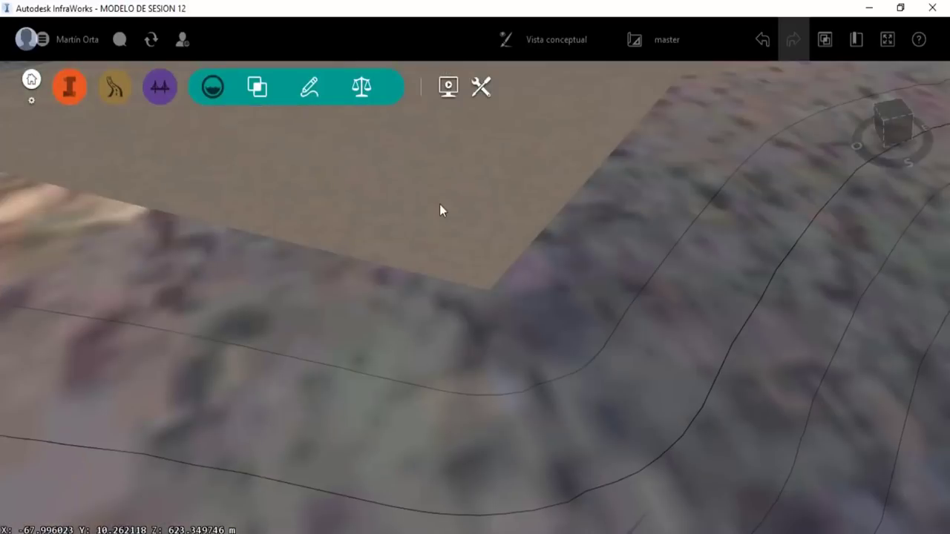
{"action": "scroll", "coordinate": [439, 204], "scroll_direction": "down", "scroll_amount": 2}
{"action": "scroll", "coordinate": [431, 200], "scroll_direction": "down", "scroll_amount": 3}
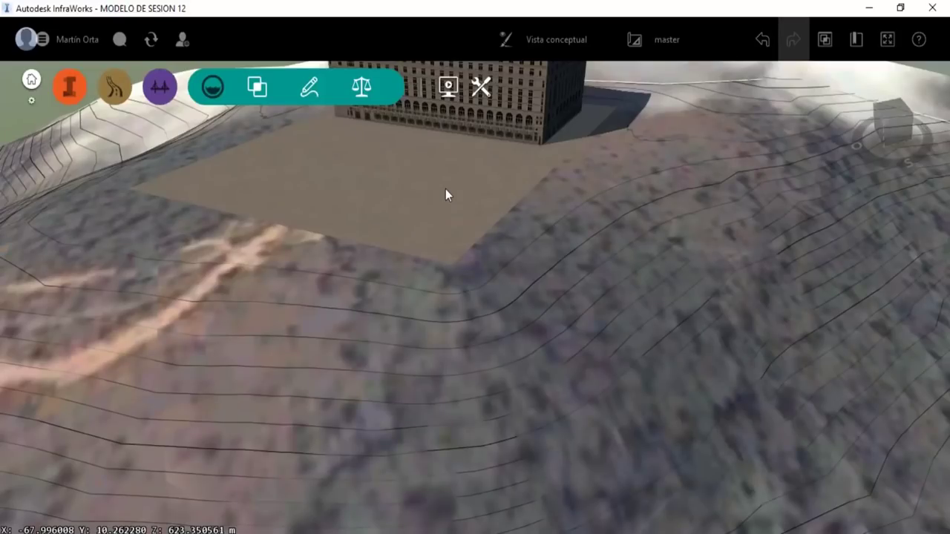
{"action": "scroll", "coordinate": [445, 190], "scroll_direction": "down", "scroll_amount": 2}
{"action": "left_click_drag", "start_coordinate": [560, 214], "coordinate": [519, 253]}
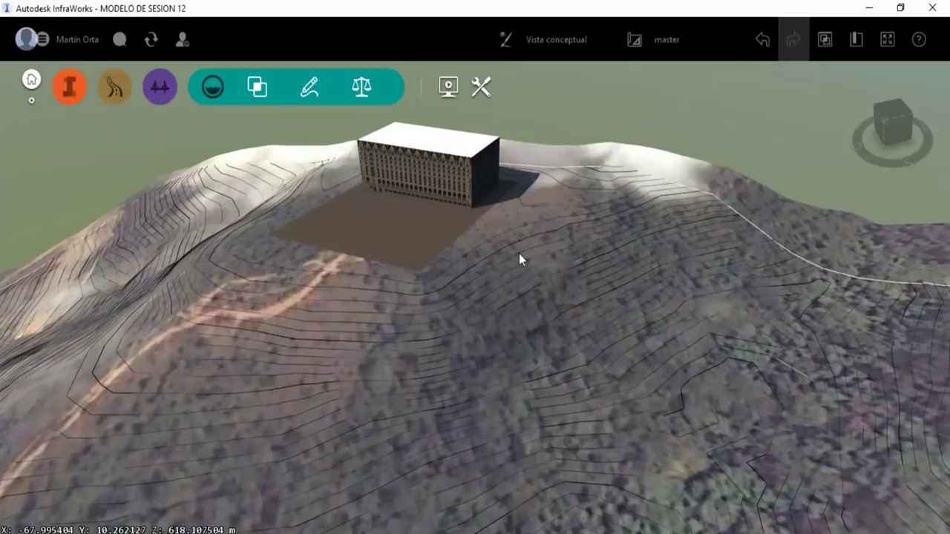
{"action": "mouse_move", "coordinate": [519, 253]}
{"action": "middle_mouse_down", "text": "shift"}
{"action": "mouse_move", "coordinate": [509, 178]}
{"action": "mouse_move", "coordinate": [538, 374]}
{"action": "mouse_move", "coordinate": [494, 271]}
{"action": "middle_mouse_up", "text": "shift"}
- Start a tree group using the Syagrus Romanzoffiana palm style
{"action": "left_click", "coordinate": [69, 87]}
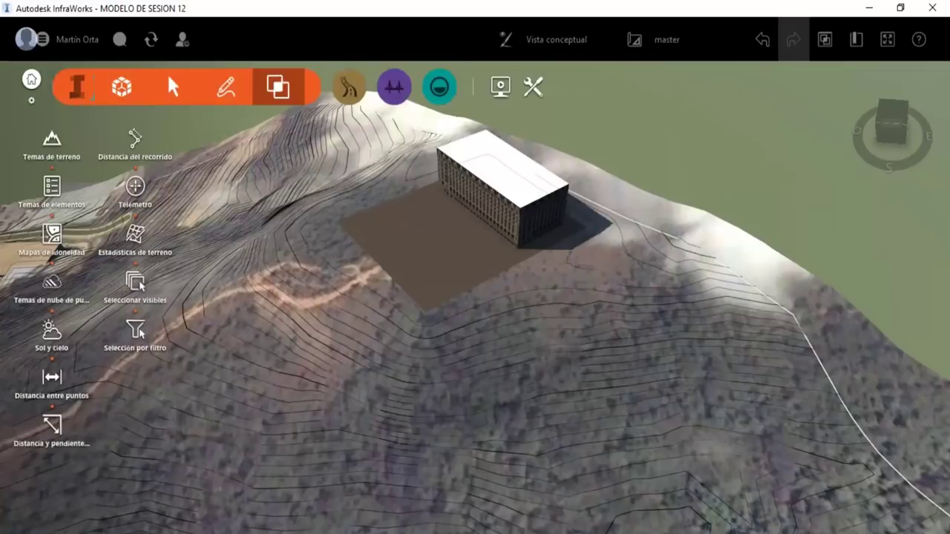
{"action": "left_click", "coordinate": [168, 92]}
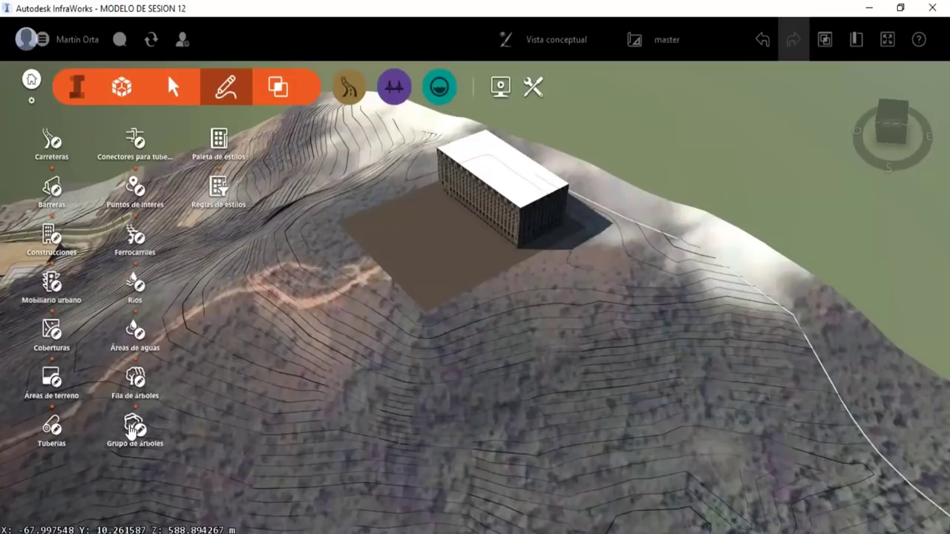
{"action": "left_click", "coordinate": [135, 427]}
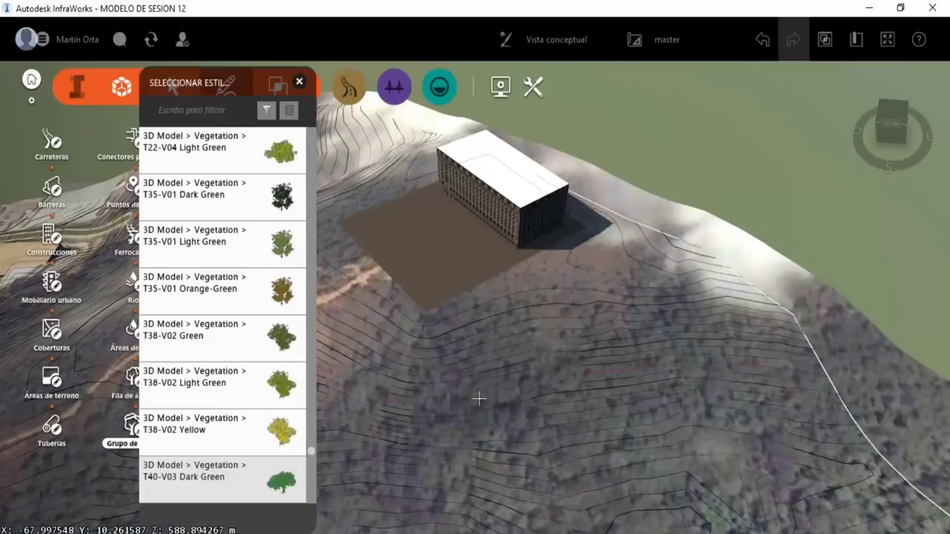
{"action": "scroll", "coordinate": [250, 201], "scroll_direction": "up", "scroll_amount": 2}
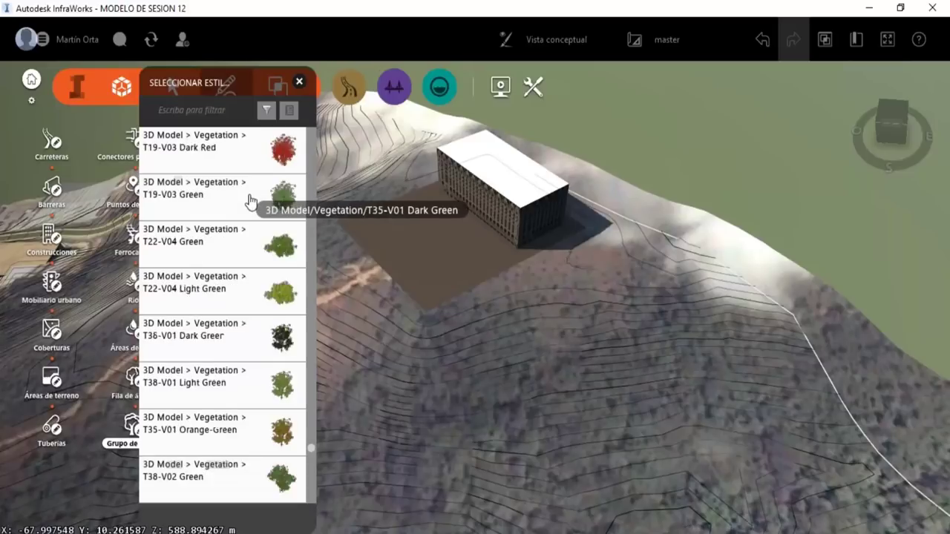
{"action": "scroll", "coordinate": [250, 202], "scroll_direction": "up", "scroll_amount": 3}
{"action": "scroll", "coordinate": [250, 202], "scroll_direction": "up", "scroll_amount": 4}
{"action": "scroll", "coordinate": [250, 201], "scroll_direction": "up", "scroll_amount": 1}
{"action": "scroll", "coordinate": [251, 201], "scroll_direction": "up", "scroll_amount": 4}
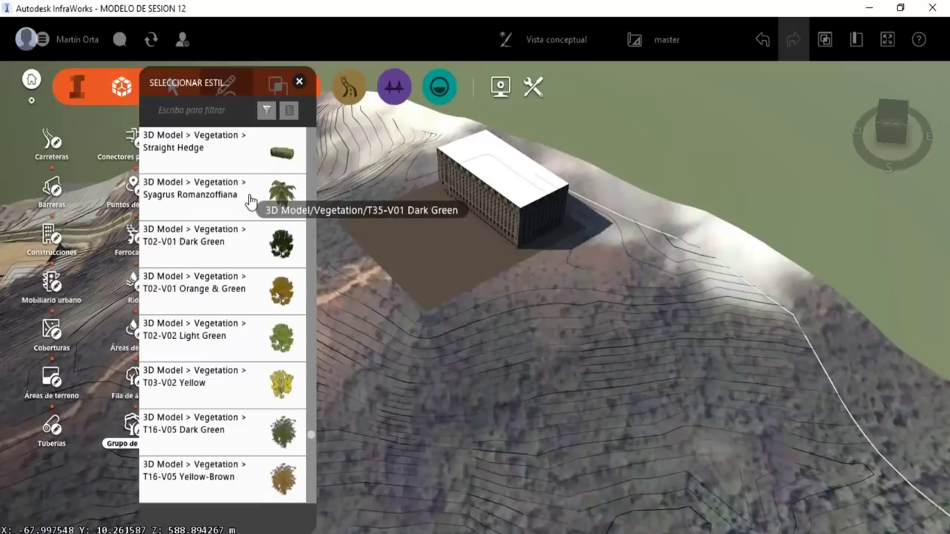
{"action": "scroll", "coordinate": [250, 200], "scroll_direction": "up", "scroll_amount": 2}
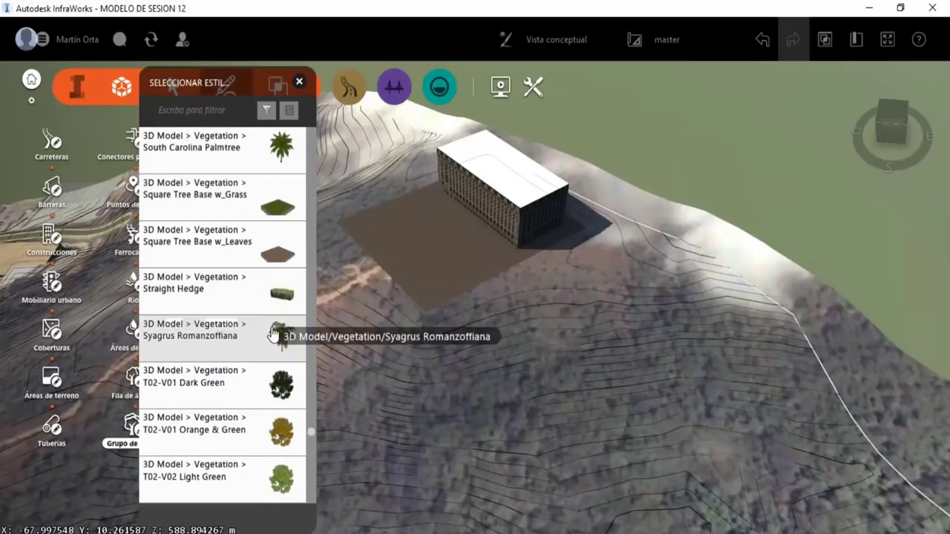
{"action": "scroll", "coordinate": [274, 328], "scroll_direction": "up", "scroll_amount": 2}
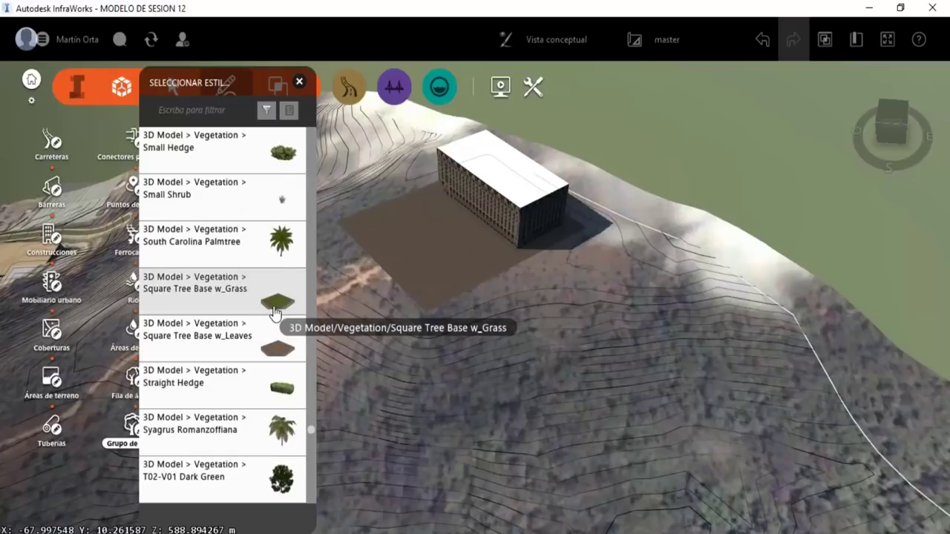
{"action": "scroll", "coordinate": [280, 371], "scroll_direction": "down", "scroll_amount": 1}
{"action": "left_click", "coordinate": [283, 387]}
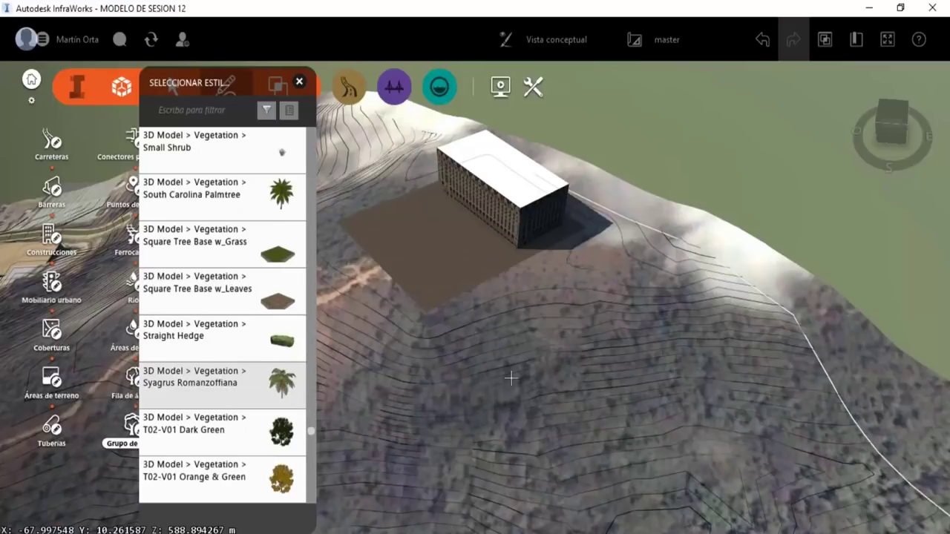
- Outline the palm group on the slope below the hilltop building pad
{"action": "left_click", "coordinate": [444, 322]}
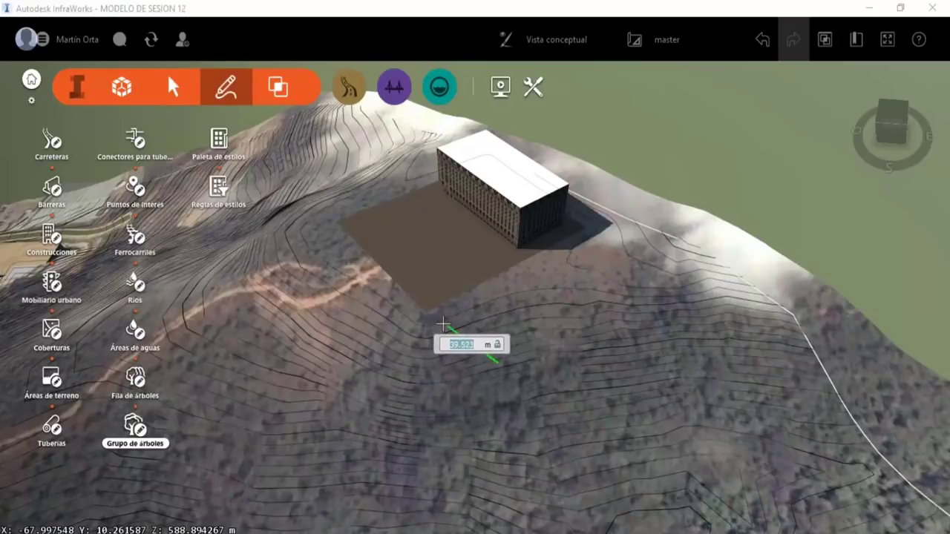
{"action": "left_click", "coordinate": [499, 363]}
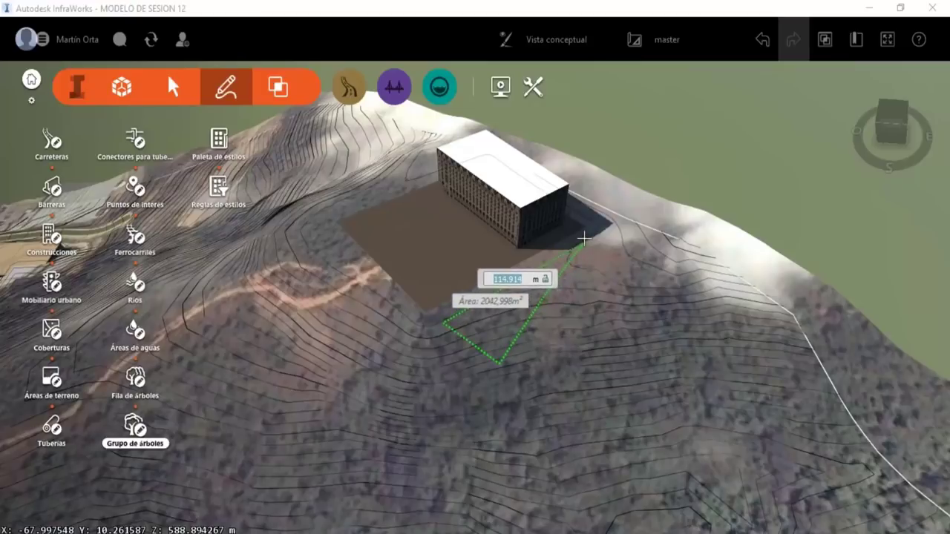
{"action": "left_click", "coordinate": [587, 235]}
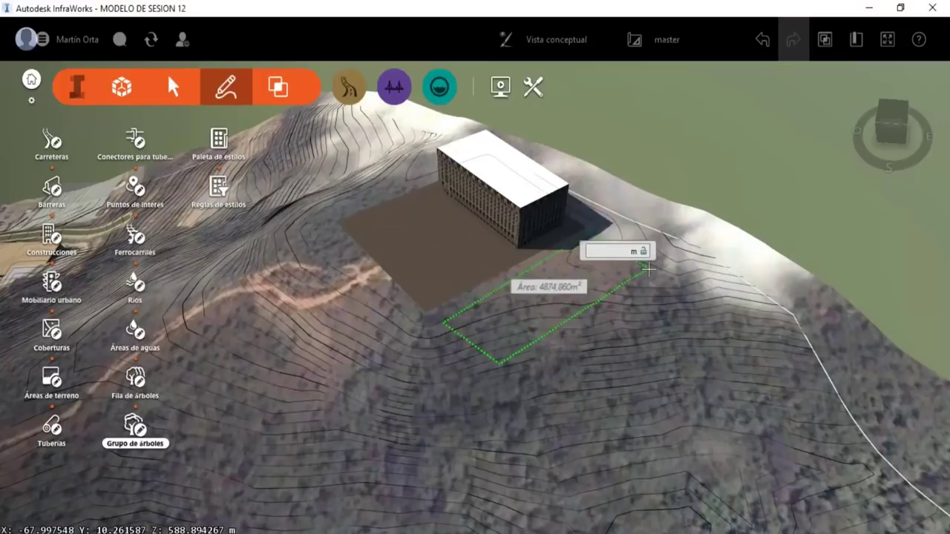
{"action": "double_click", "coordinate": [648, 269]}
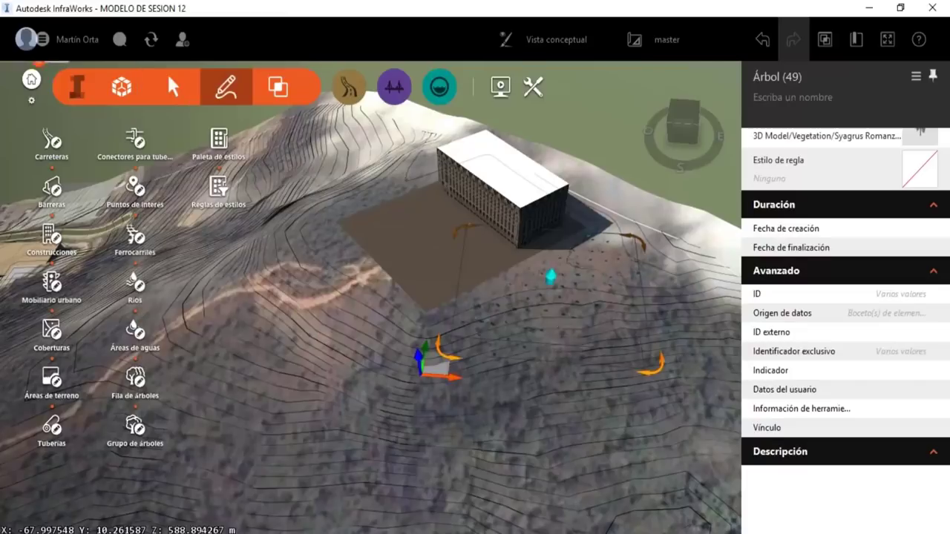
- Raise the palm group's tree height to about 17.6 m
{"action": "scroll", "coordinate": [543, 306], "scroll_direction": "up", "scroll_amount": 1}
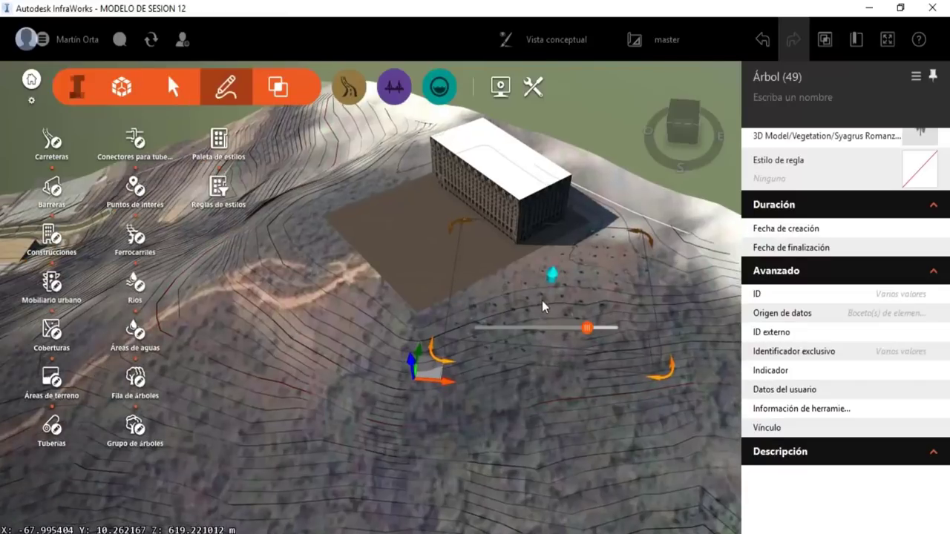
{"action": "scroll", "coordinate": [544, 306], "scroll_direction": "up", "scroll_amount": 1}
{"action": "scroll", "coordinate": [553, 267], "scroll_direction": "up", "scroll_amount": 2}
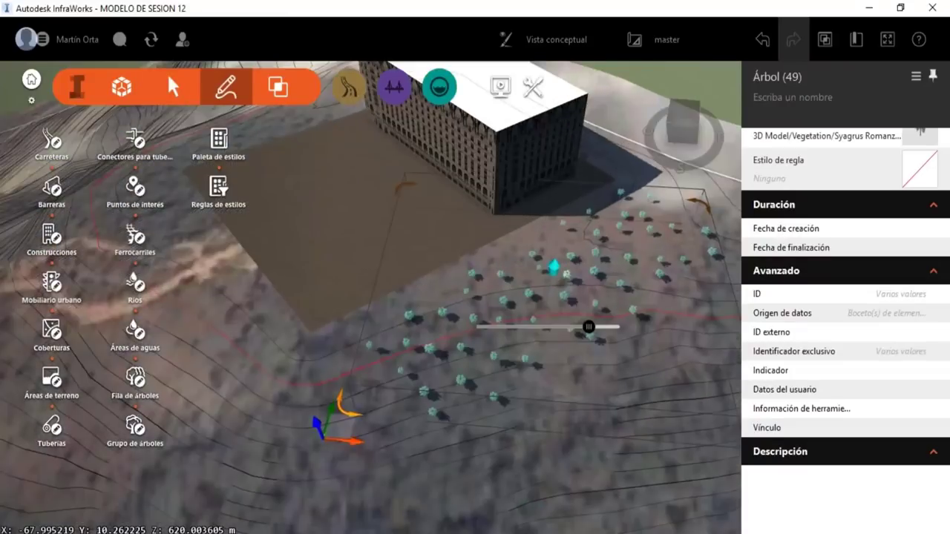
{"action": "scroll", "coordinate": [553, 267], "scroll_direction": "up", "scroll_amount": 1}
{"action": "scroll", "coordinate": [531, 389], "scroll_direction": "up", "scroll_amount": 1}
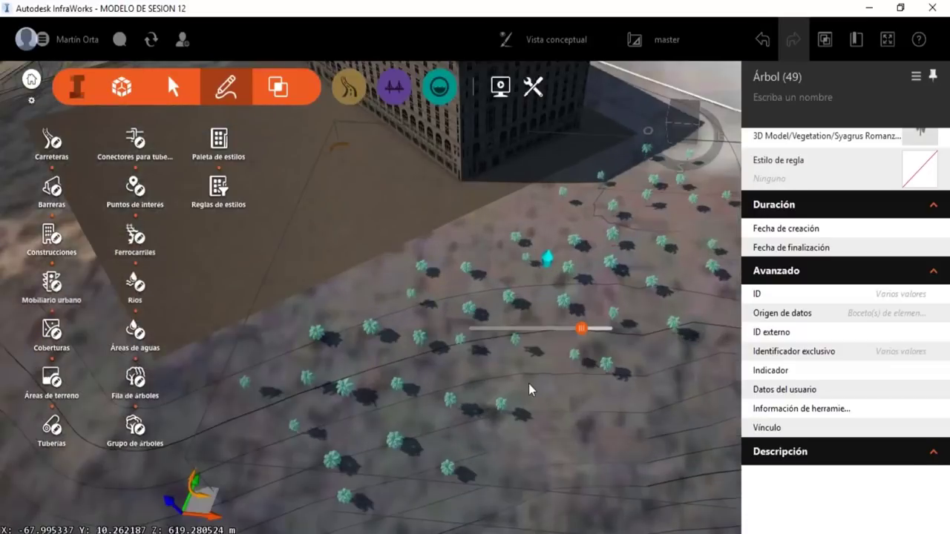
{"action": "middle_click_drag", "start_coordinate": [529, 388], "coordinate": [558, 298]}
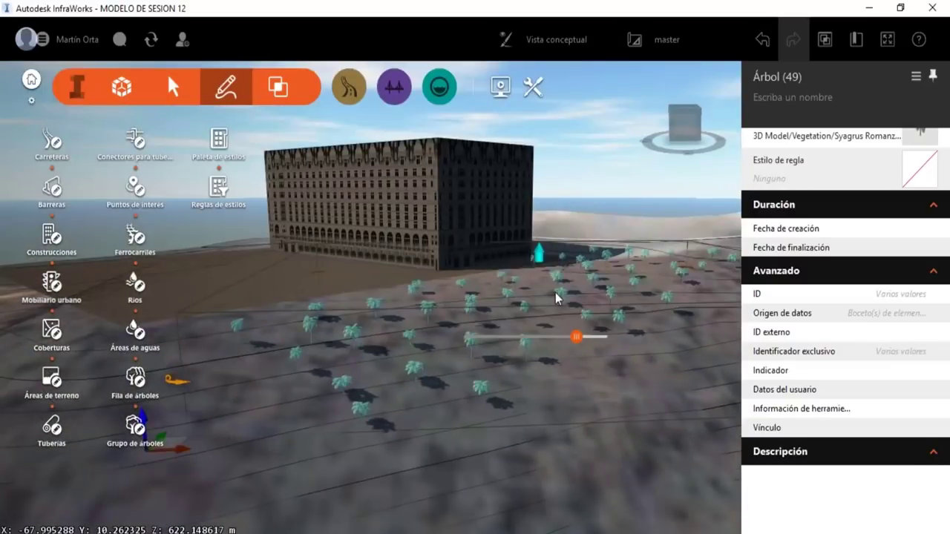
{"action": "left_click_drag", "start_coordinate": [540, 252], "coordinate": [543, 226]}
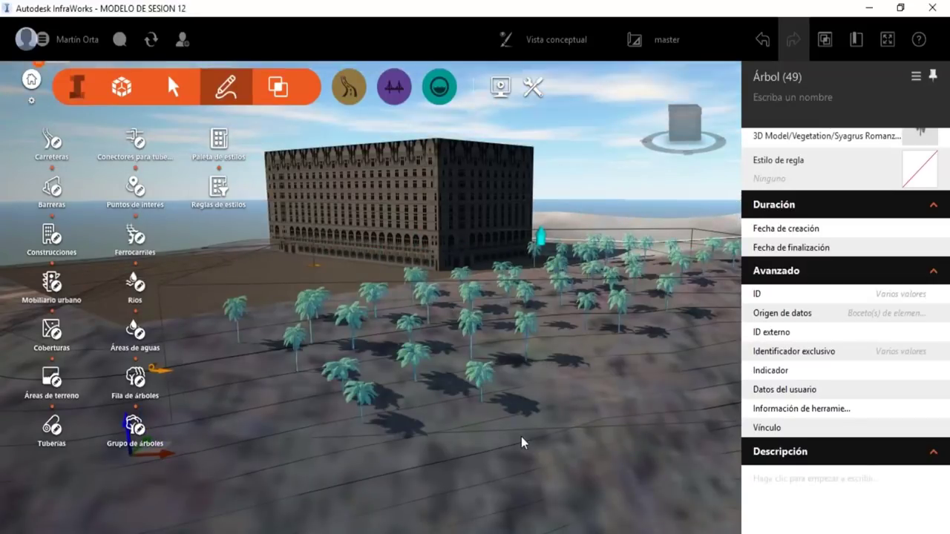
{"action": "scroll", "coordinate": [522, 441], "scroll_direction": "down", "scroll_amount": 3}
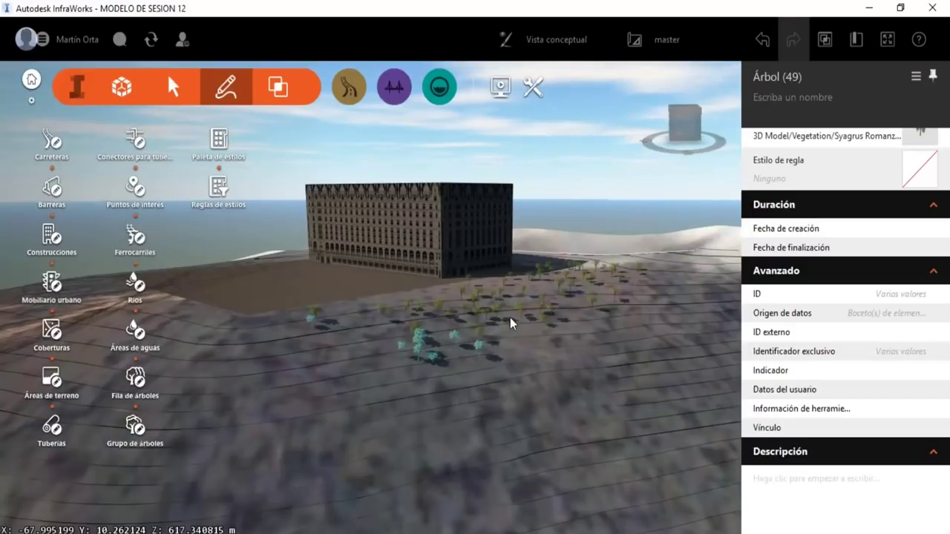
{"action": "scroll", "coordinate": [512, 330], "scroll_direction": "up", "scroll_amount": 2}
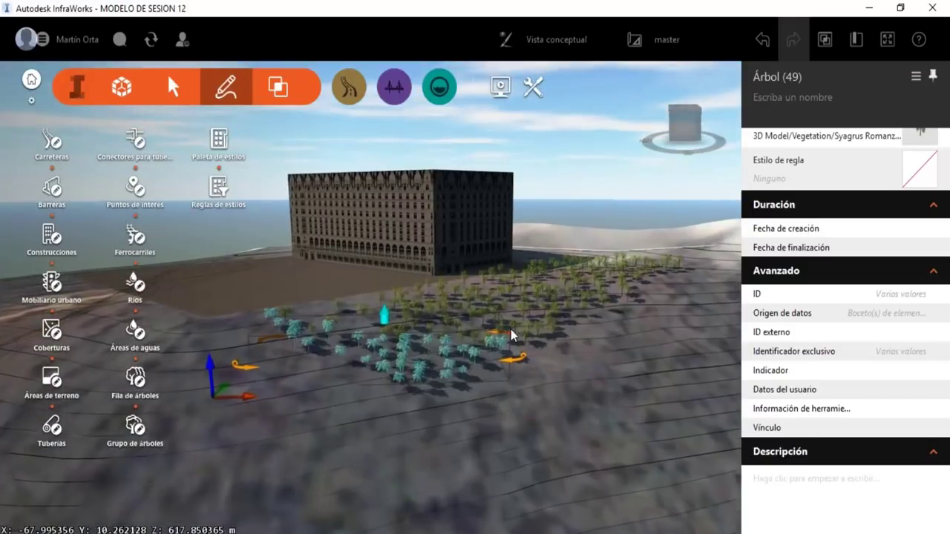
{"action": "left_click_drag", "start_coordinate": [383, 315], "coordinate": [382, 277]}
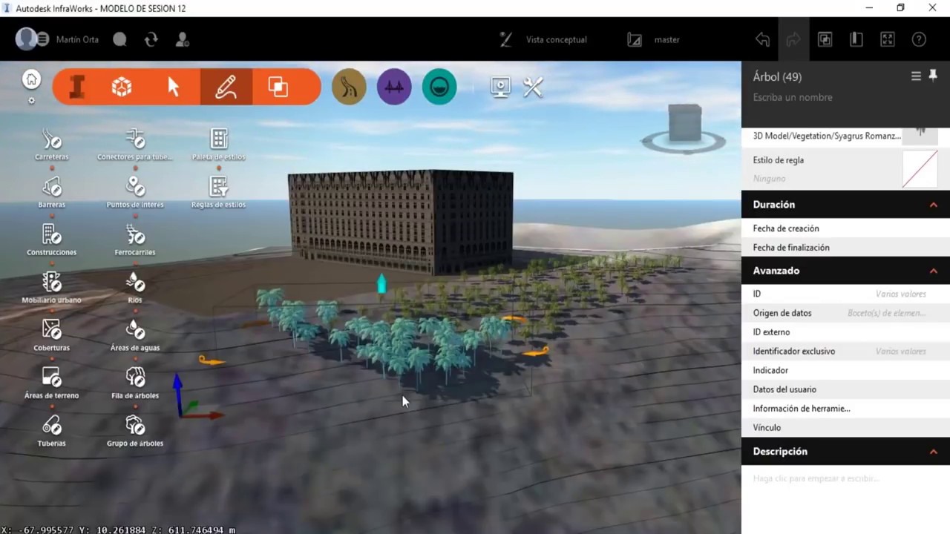
- Zoom out, orbit and pan to frame the lower hillside's dirt track above the streets
{"action": "middle_click_drag", "start_coordinate": [388, 401], "coordinate": [425, 417], "text": "shift"}
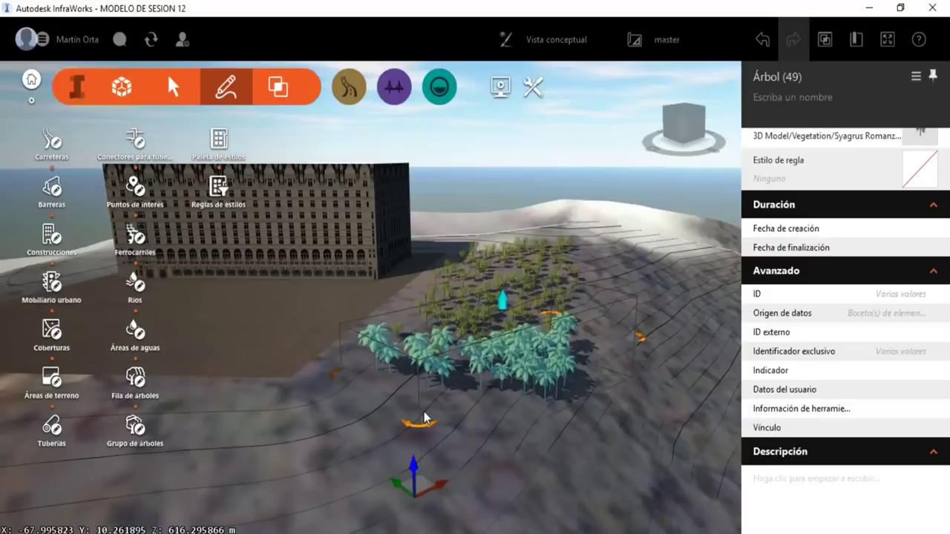
{"action": "scroll", "coordinate": [396, 333], "scroll_direction": "down", "scroll_amount": 2}
{"action": "scroll", "coordinate": [458, 275], "scroll_direction": "down", "scroll_amount": 2}
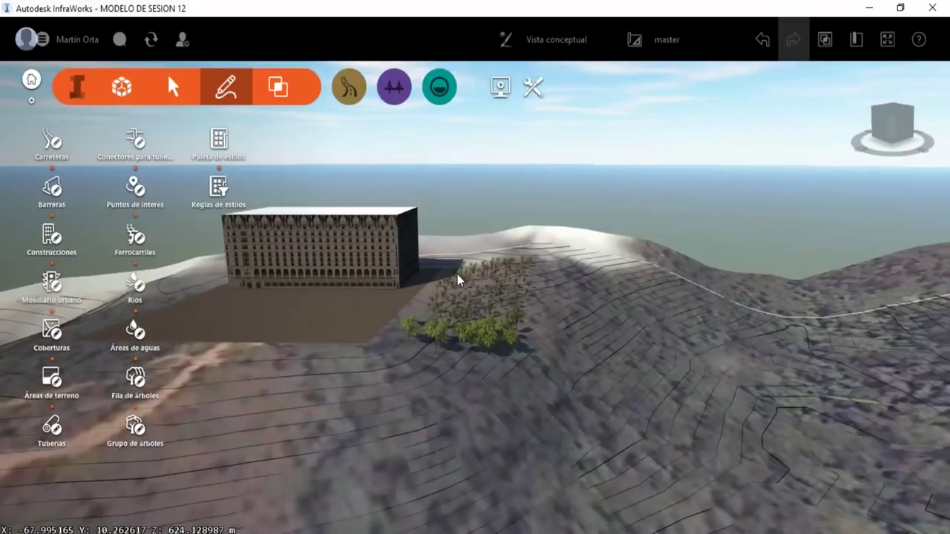
{"action": "scroll", "coordinate": [458, 280], "scroll_direction": "down", "scroll_amount": 3}
{"action": "scroll", "coordinate": [475, 258], "scroll_direction": "down", "scroll_amount": 2}
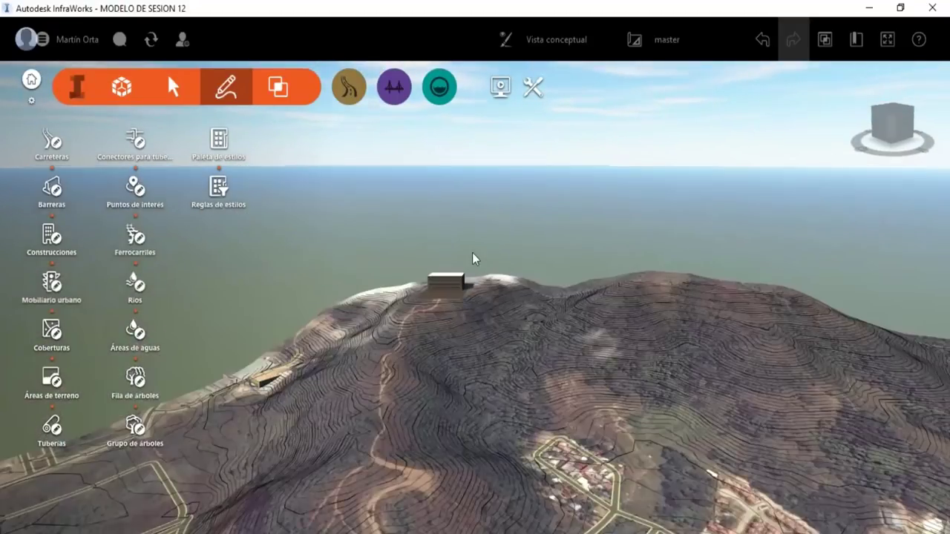
{"action": "middle_click_drag", "start_coordinate": [473, 259], "coordinate": [426, 378], "text": "shift"}
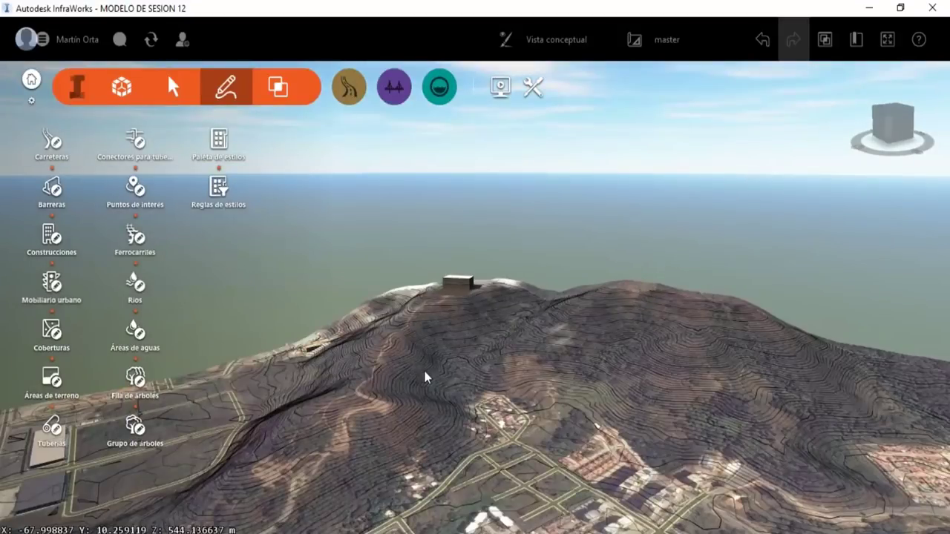
{"action": "scroll", "coordinate": [410, 452], "scroll_direction": "up", "scroll_amount": 1}
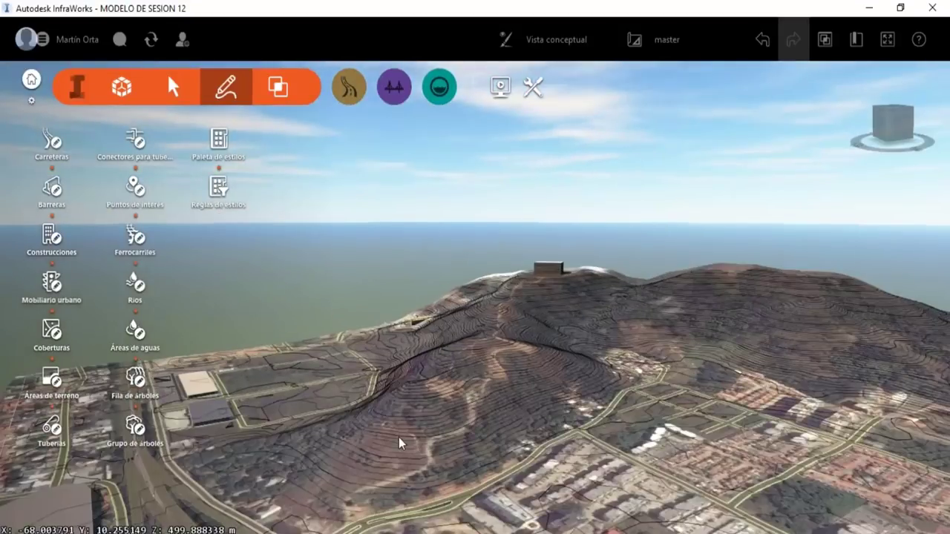
{"action": "mouse_move", "coordinate": [399, 443]}
{"action": "middle_mouse_down", "text": "shift"}
{"action": "mouse_move", "coordinate": [379, 503]}
{"action": "mouse_move", "coordinate": [369, 389]}
{"action": "mouse_move", "coordinate": [335, 377]}
{"action": "middle_mouse_up", "text": "shift"}
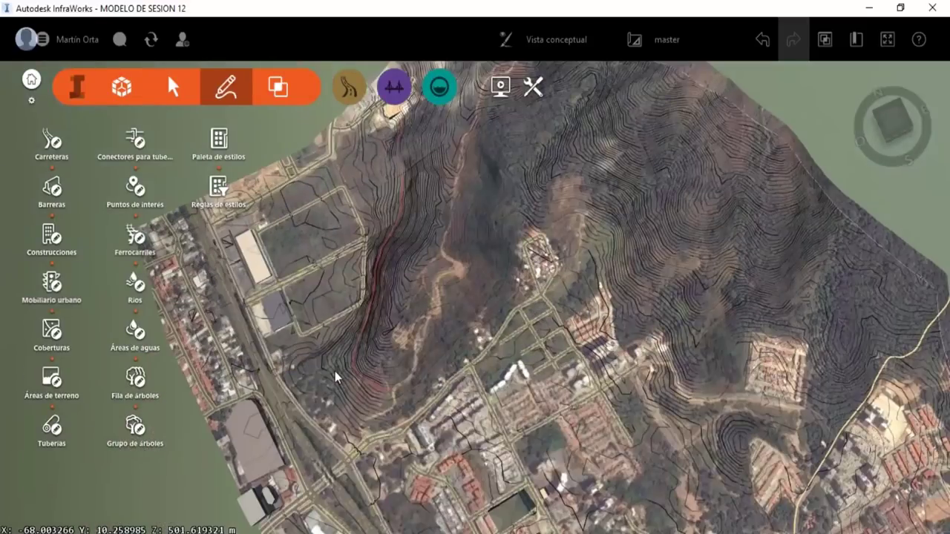
{"action": "scroll", "coordinate": [456, 371], "scroll_direction": "up", "scroll_amount": 3}
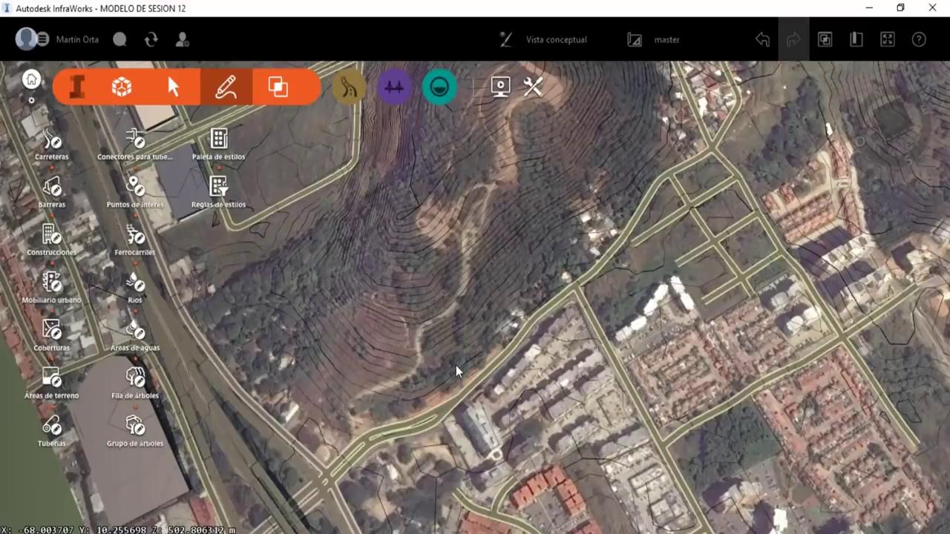
{"action": "mouse_move", "coordinate": [456, 371]}
{"action": "middle_mouse_down", "text": "shift"}
{"action": "mouse_move", "coordinate": [442, 253]}
{"action": "mouse_move", "coordinate": [452, 258]}
{"action": "middle_mouse_up", "text": "shift"}
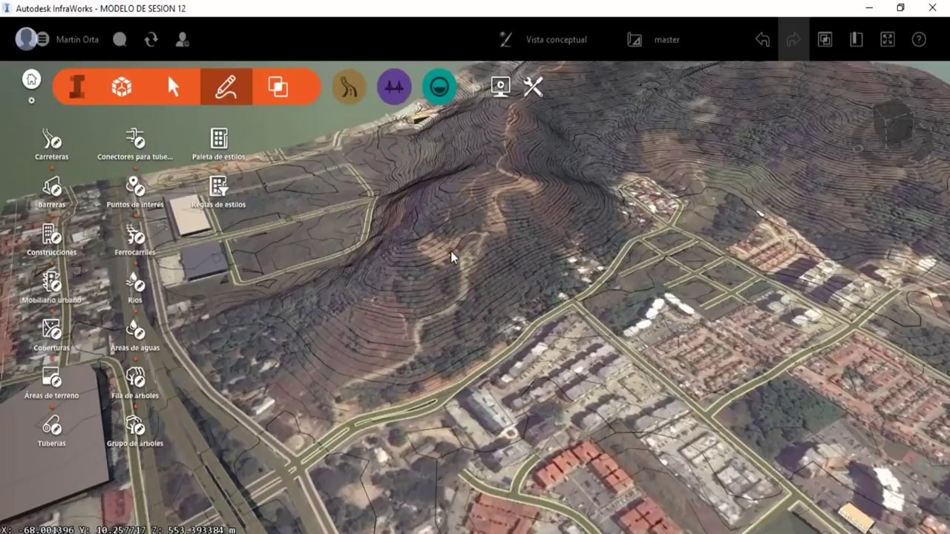
{"action": "scroll", "coordinate": [313, 399], "scroll_direction": "up", "scroll_amount": 2}
{"action": "middle_click_drag", "start_coordinate": [313, 398], "coordinate": [509, 358], "text": "shift"}
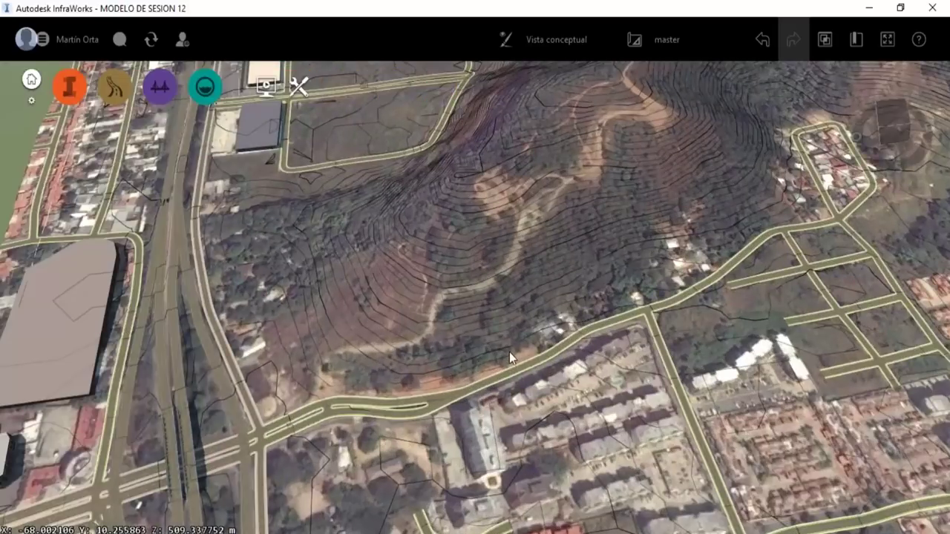
{"action": "scroll", "coordinate": [508, 352], "scroll_direction": "down", "scroll_amount": 1}
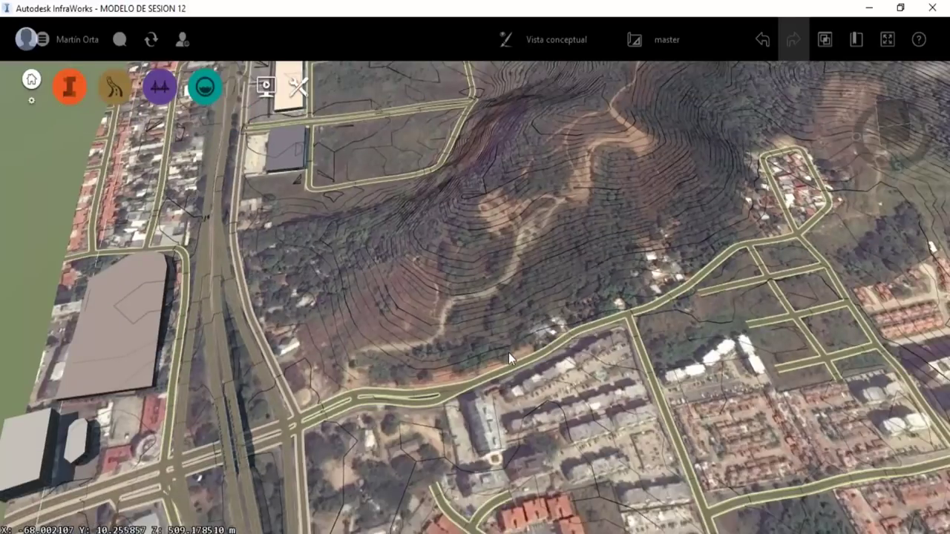
{"action": "scroll", "coordinate": [524, 440], "scroll_direction": "down", "scroll_amount": 2}
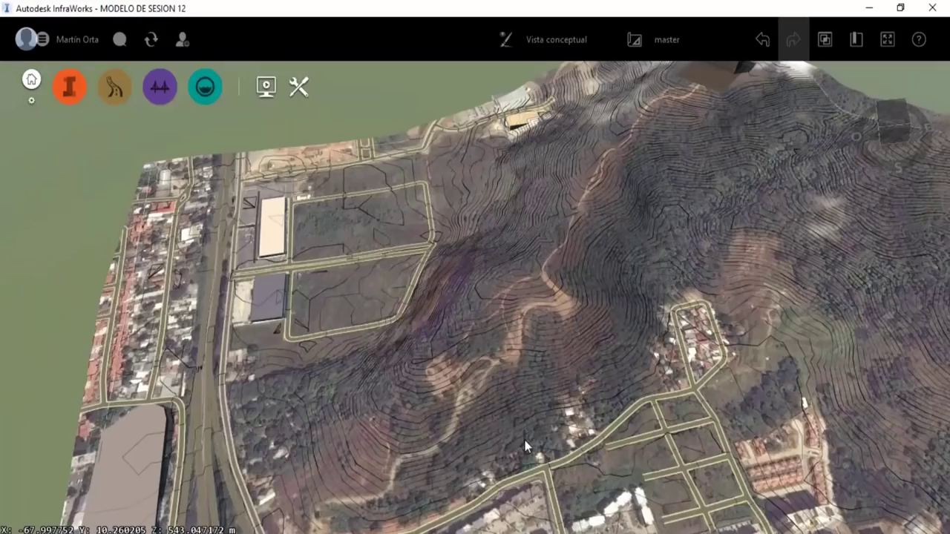
{"action": "middle_click_drag", "start_coordinate": [524, 439], "coordinate": [556, 227]}
- Change the new design road's style from Tunnel to Sidewalks with Lamps
{"action": "left_click", "coordinate": [115, 86]}
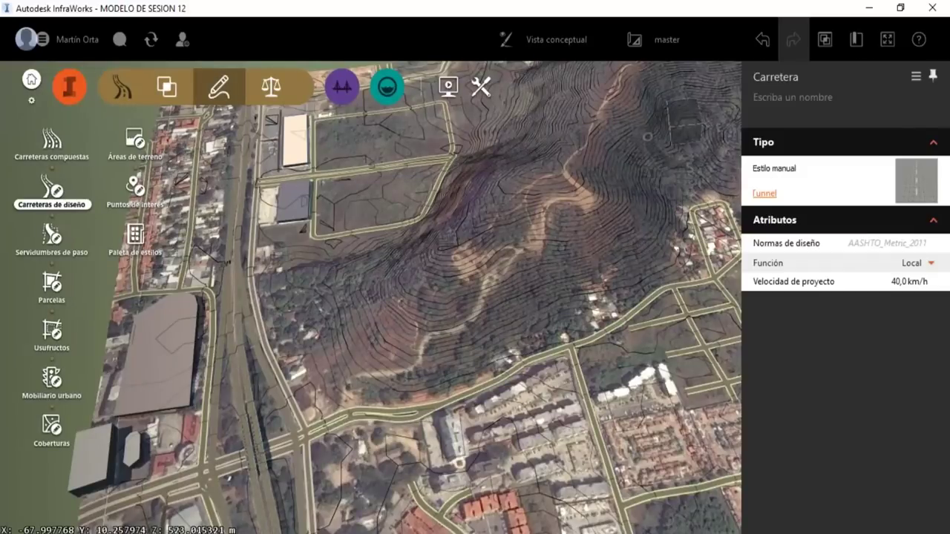
{"action": "left_click", "coordinate": [763, 194]}
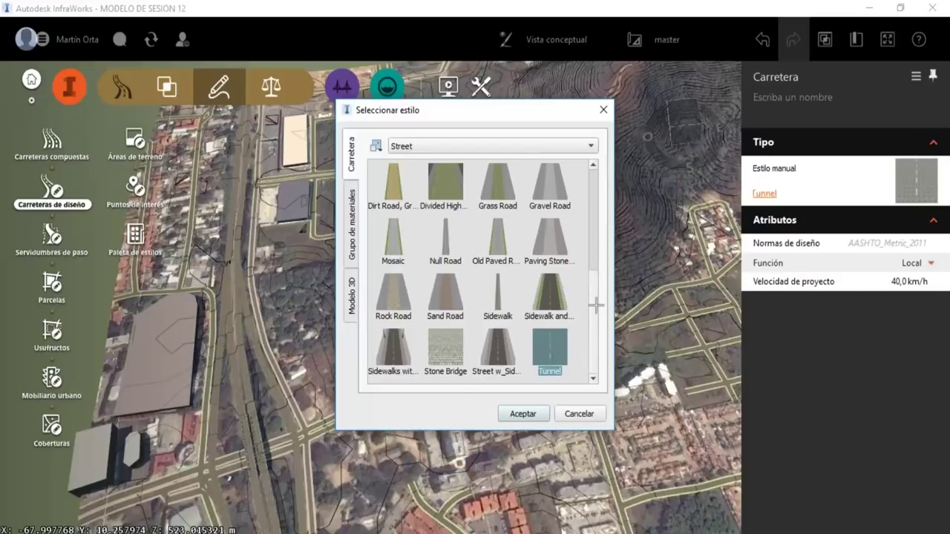
{"action": "scroll", "coordinate": [597, 293], "scroll_direction": "up", "scroll_amount": 2}
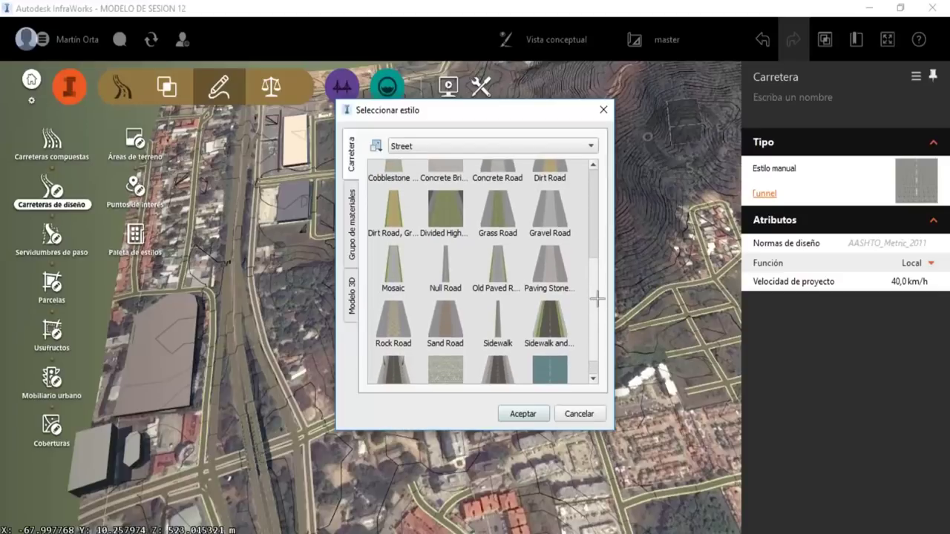
{"action": "scroll", "coordinate": [597, 300], "scroll_direction": "down", "scroll_amount": 1}
{"action": "scroll", "coordinate": [597, 302], "scroll_direction": "down", "scroll_amount": 1}
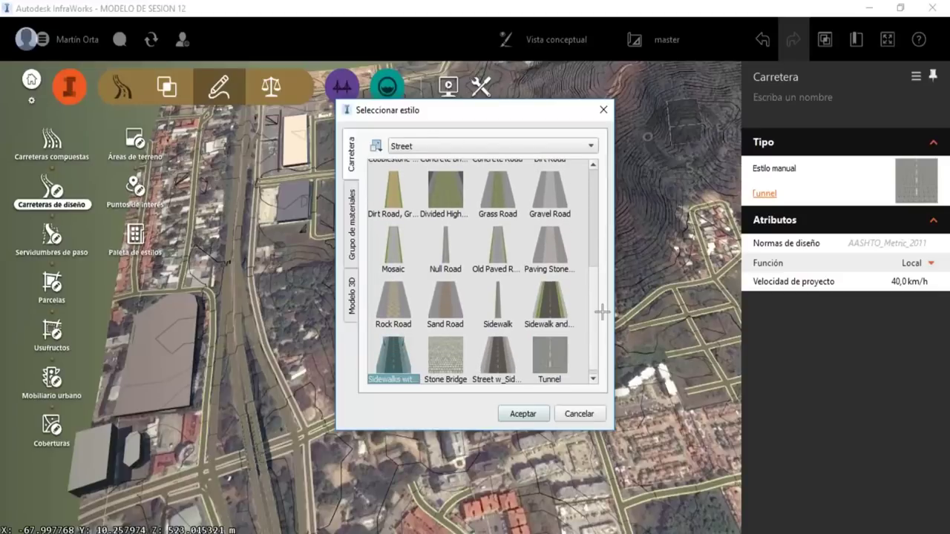
{"action": "left_click", "coordinate": [522, 414]}
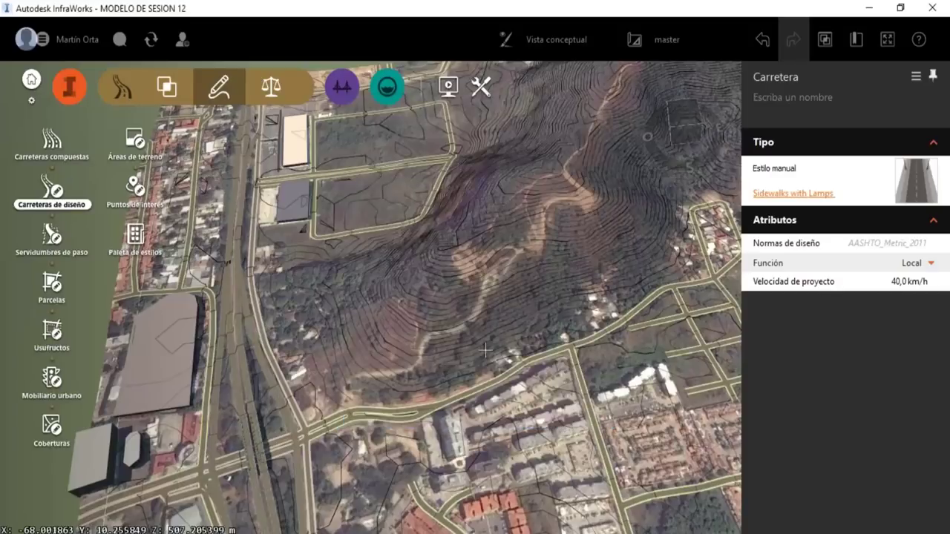
- Keep the Local road function and edit the design speed to 60 km/h
{"action": "left_click", "coordinate": [931, 264]}
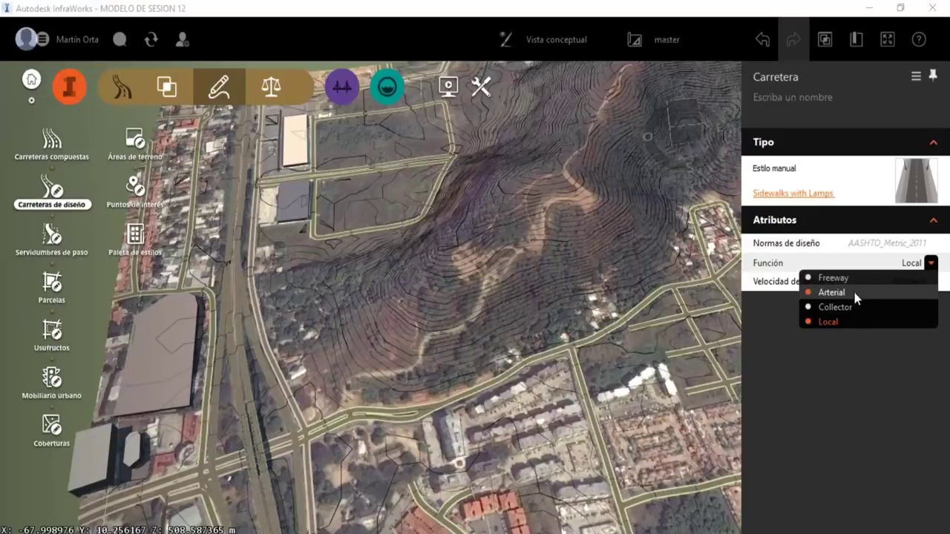
{"action": "left_click", "coordinate": [930, 264]}
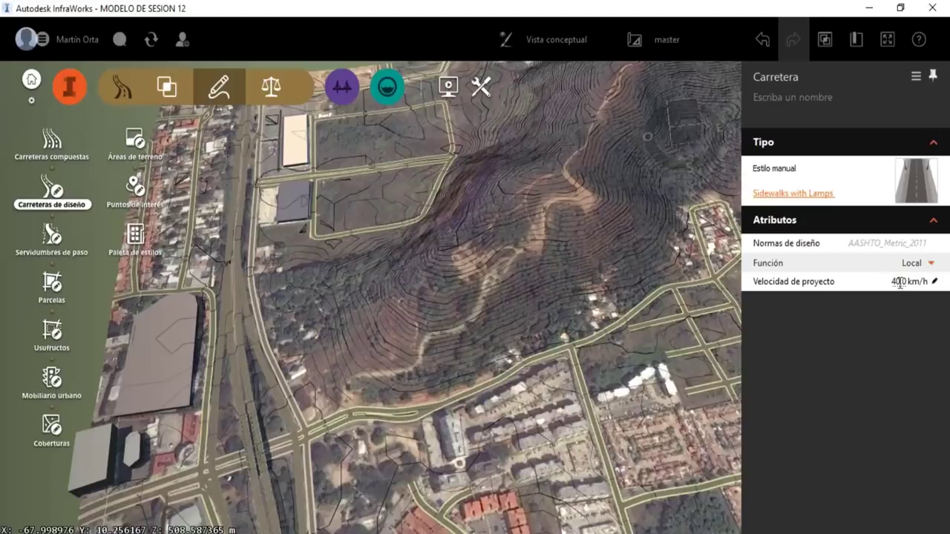
{"action": "left_click", "coordinate": [900, 282]}
{"action": "type", "text": "80"}
{"action": "left_click", "coordinate": [913, 270]}
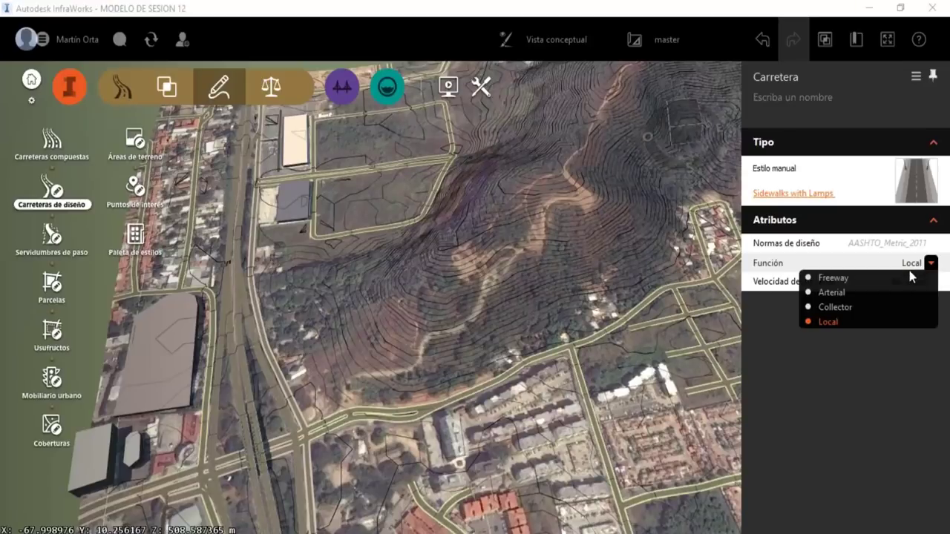
{"action": "left_click", "coordinate": [928, 264]}
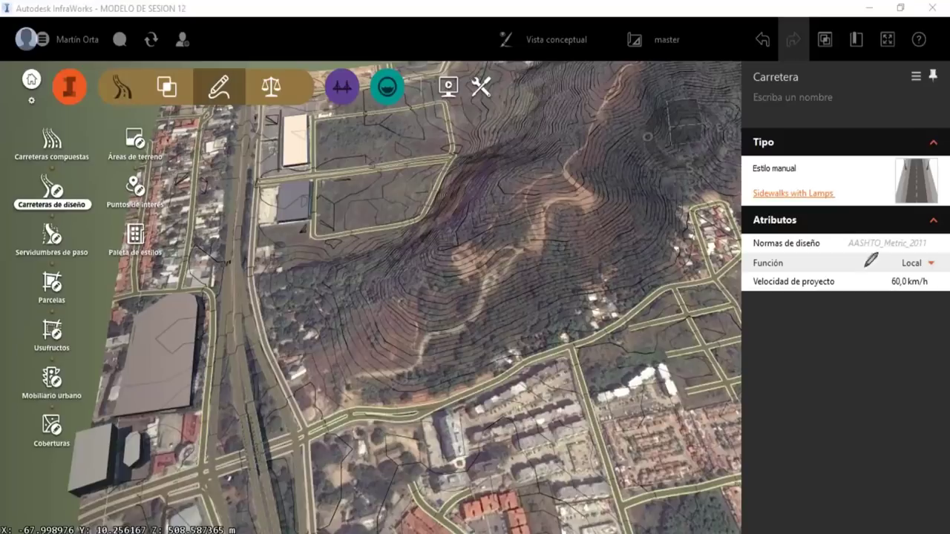
- Underline AASHTO_Metric_2011 with an annotation, then view the lower street from above
{"action": "mouse_move", "coordinate": [847, 245]}
{"action": "left_mouse_down"}
{"action": "mouse_move", "coordinate": [937, 242]}
{"action": "mouse_move", "coordinate": [931, 228]}
{"action": "mouse_move", "coordinate": [849, 233]}
{"action": "left_mouse_up"}
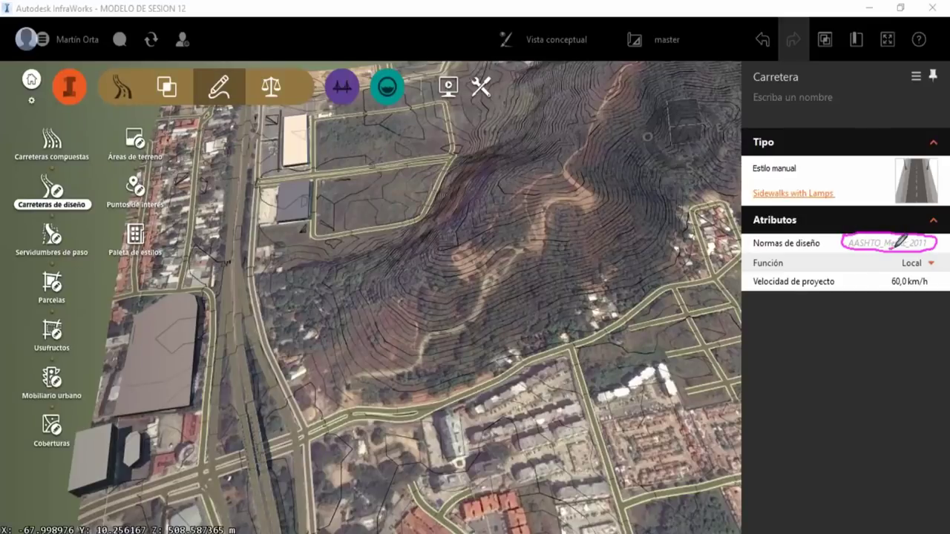
{"action": "mouse_move", "coordinate": [920, 234]}
{"action": "left_mouse_down"}
{"action": "mouse_move", "coordinate": [918, 249]}
{"action": "mouse_move", "coordinate": [936, 236]}
{"action": "left_mouse_up"}
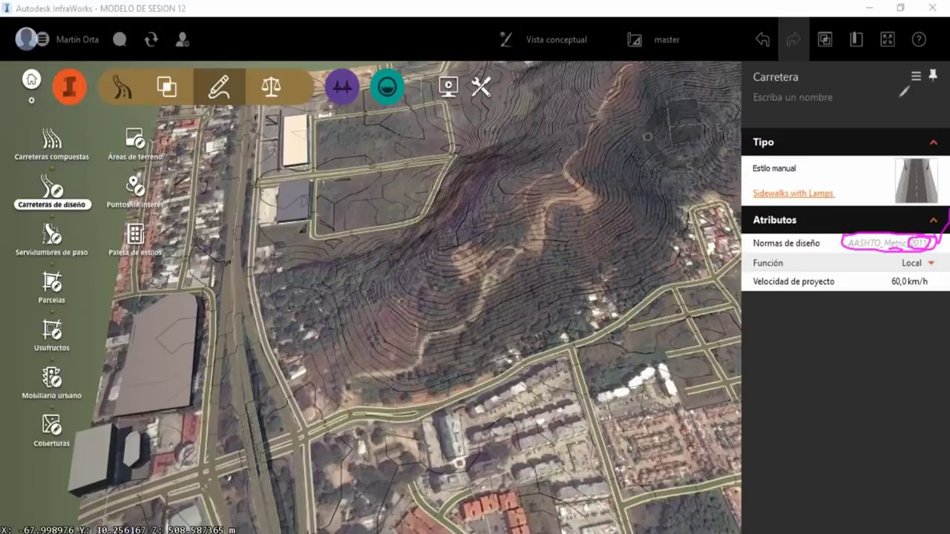
{"action": "key", "text": "e"}
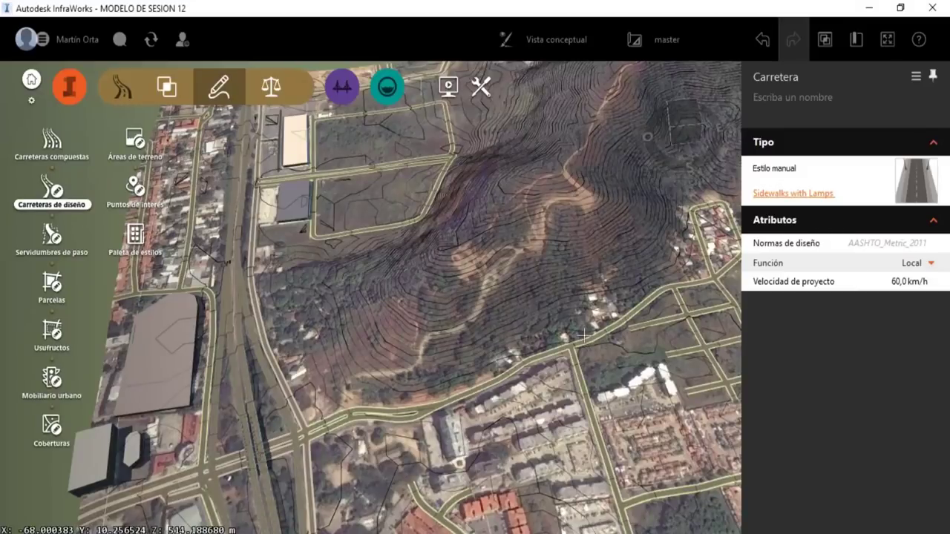
{"action": "scroll", "coordinate": [581, 365], "scroll_direction": "down", "scroll_amount": 1}
{"action": "middle_click_drag", "start_coordinate": [581, 365], "coordinate": [573, 437]}
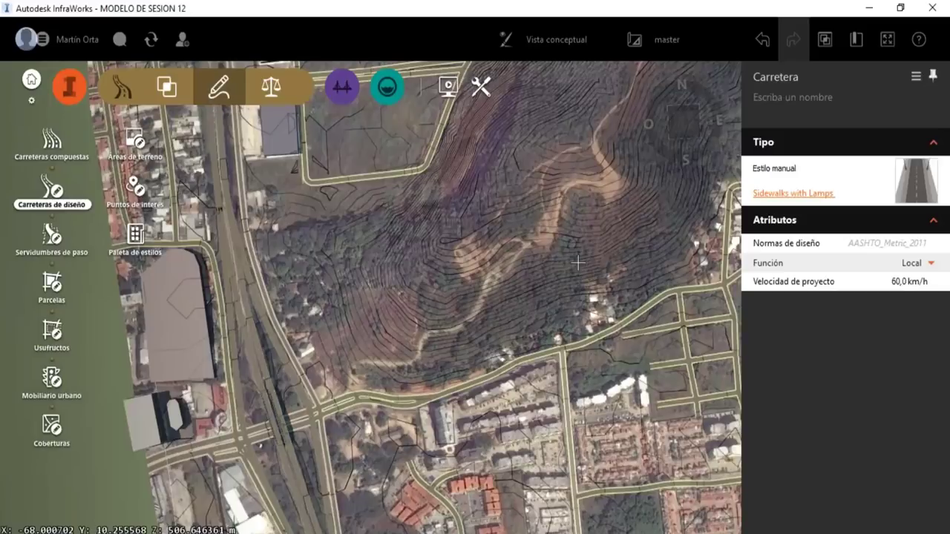
{"action": "scroll", "coordinate": [361, 401], "scroll_direction": "up", "scroll_amount": 2}
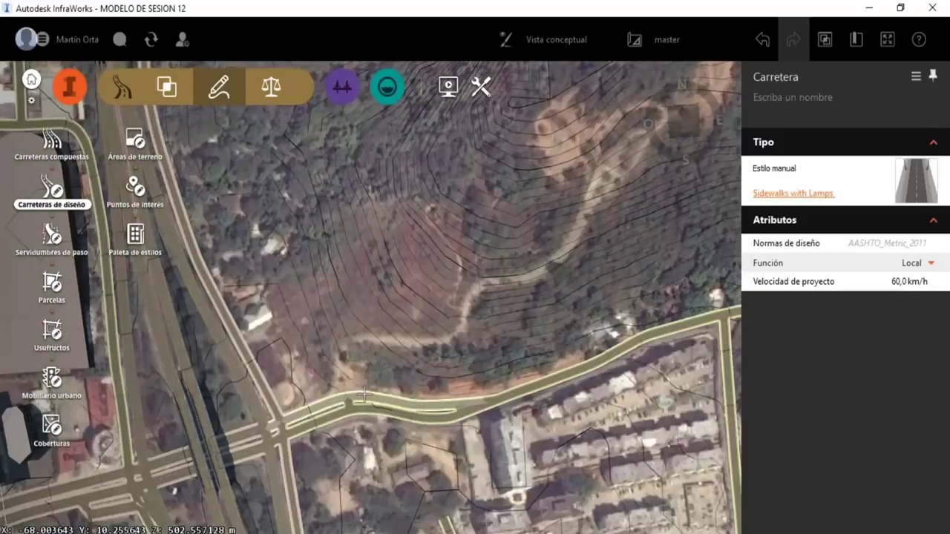
- Start the road on the existing street and place a vertex partway up the slope
{"action": "left_click", "coordinate": [366, 393]}
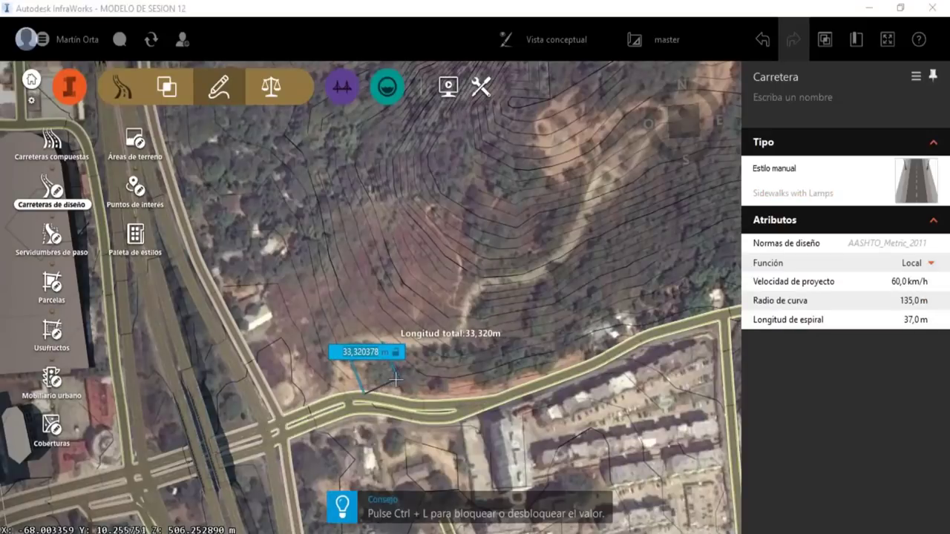
{"action": "scroll", "coordinate": [395, 380], "scroll_direction": "down", "scroll_amount": 1}
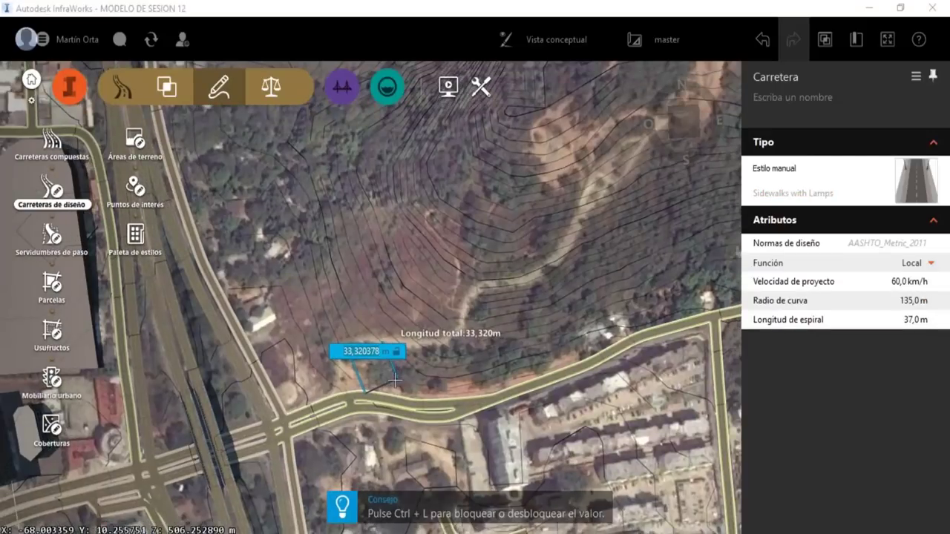
{"action": "scroll", "coordinate": [393, 380], "scroll_direction": "down", "scroll_amount": 2}
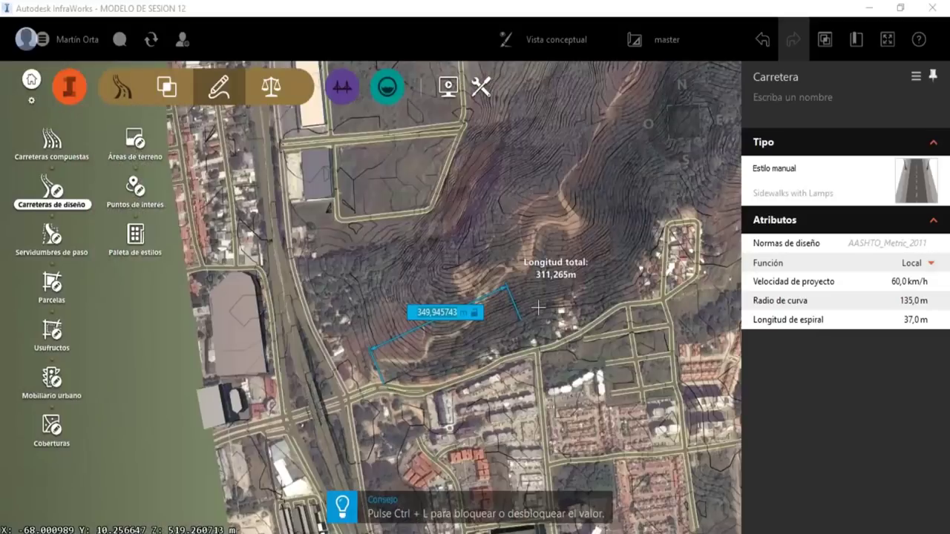
{"action": "scroll", "coordinate": [538, 307], "scroll_direction": "down", "scroll_amount": 1}
{"action": "middle_click_drag", "start_coordinate": [619, 265], "coordinate": [690, 236]}
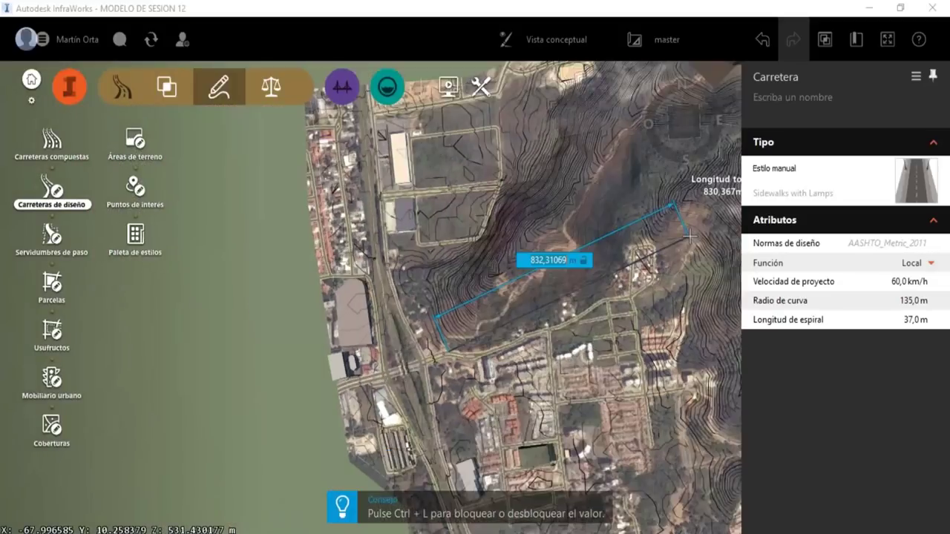
{"action": "scroll", "coordinate": [689, 236], "scroll_direction": "up", "scroll_amount": 1}
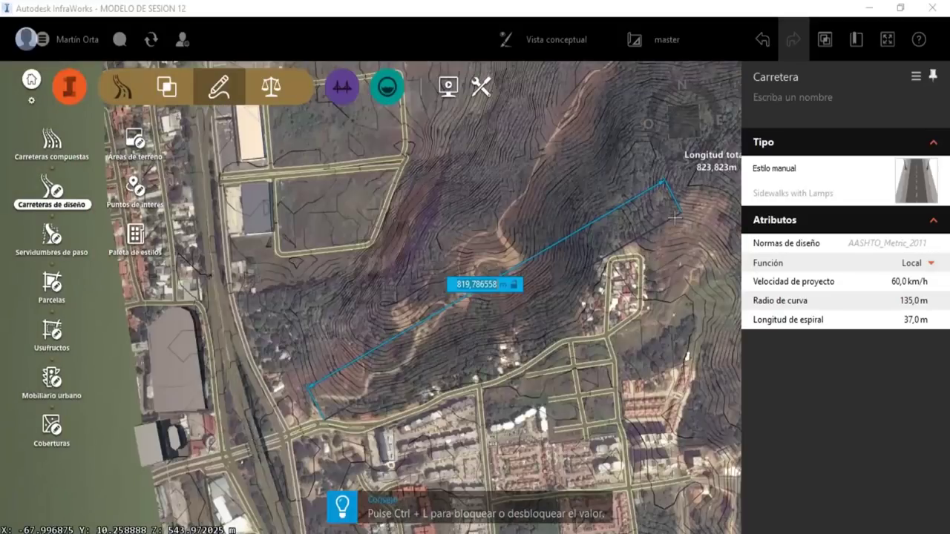
{"action": "scroll", "coordinate": [674, 217], "scroll_direction": "up", "scroll_amount": 1}
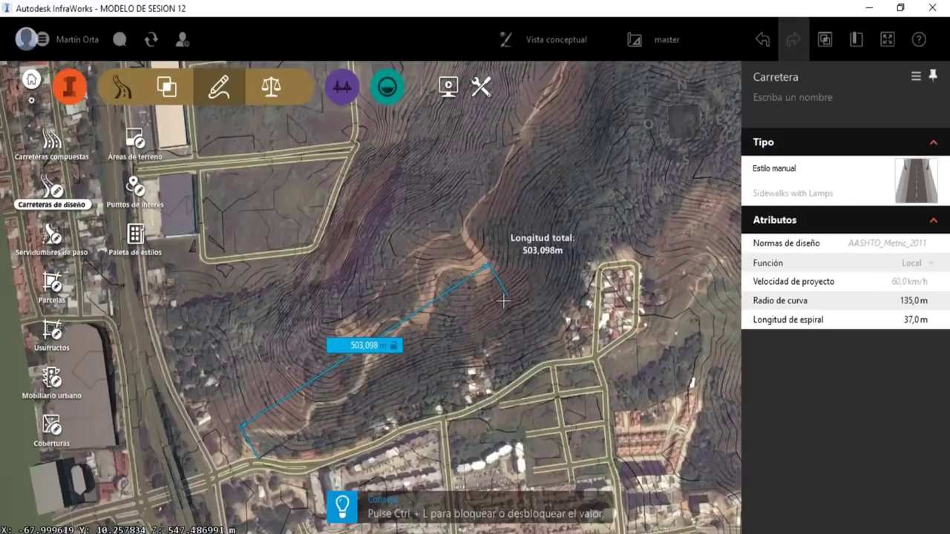
{"action": "left_click", "coordinate": [505, 303]}
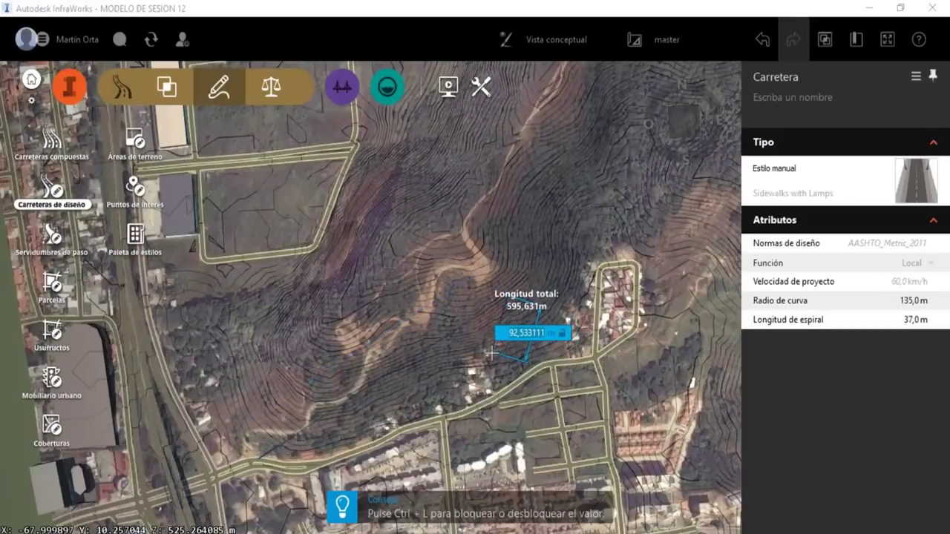
{"action": "scroll", "coordinate": [491, 354], "scroll_direction": "down", "scroll_amount": 1}
{"action": "scroll", "coordinate": [491, 354], "scroll_direction": "down", "scroll_amount": 1}
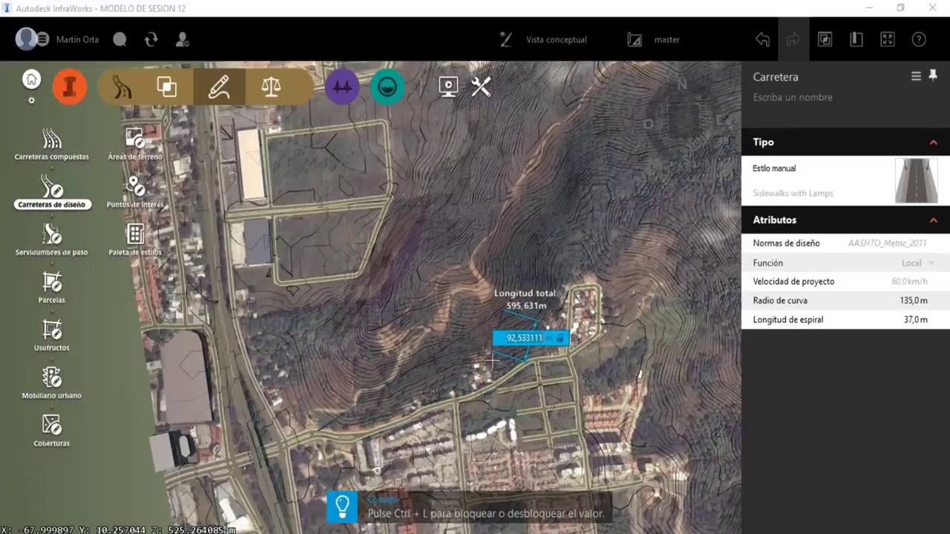
{"action": "mouse_move", "coordinate": [491, 360]}
{"action": "middle_mouse_down"}
{"action": "mouse_move", "coordinate": [614, 254]}
{"action": "mouse_move", "coordinate": [473, 247]}
{"action": "middle_mouse_up"}
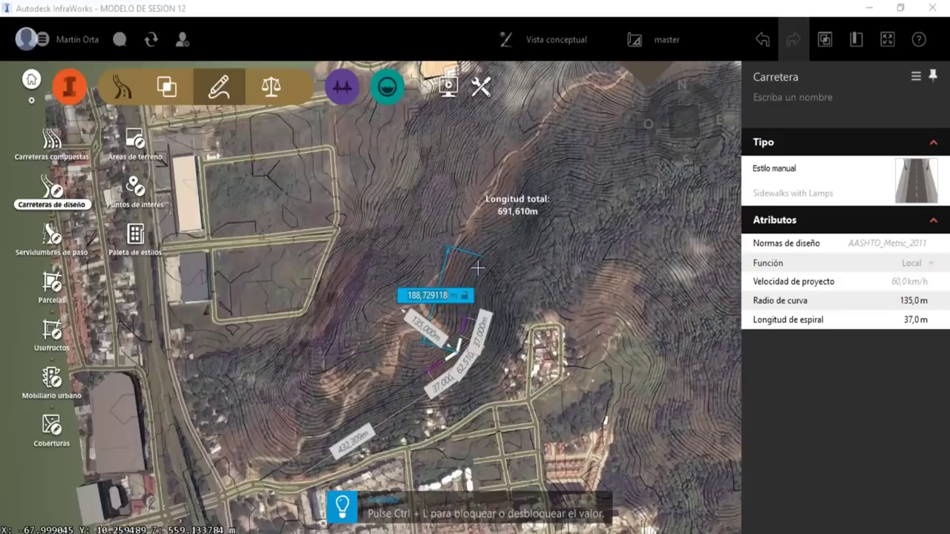
{"action": "scroll", "coordinate": [476, 295], "scroll_direction": "up", "scroll_amount": 1}
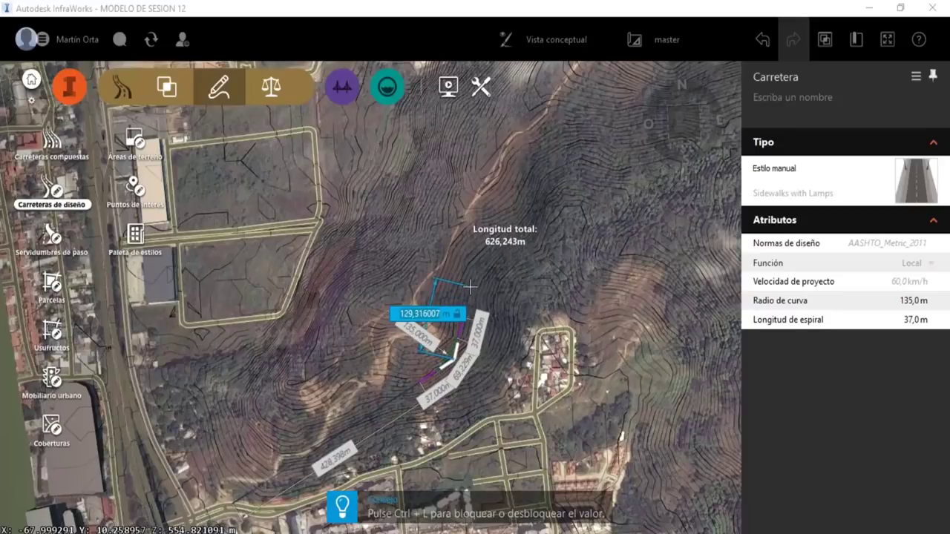
- Add a 119,811 m segment and a final point near the hilltop building
{"action": "scroll", "coordinate": [470, 286], "scroll_direction": "up", "scroll_amount": 1}
{"action": "scroll", "coordinate": [470, 286], "scroll_direction": "up", "scroll_amount": 1}
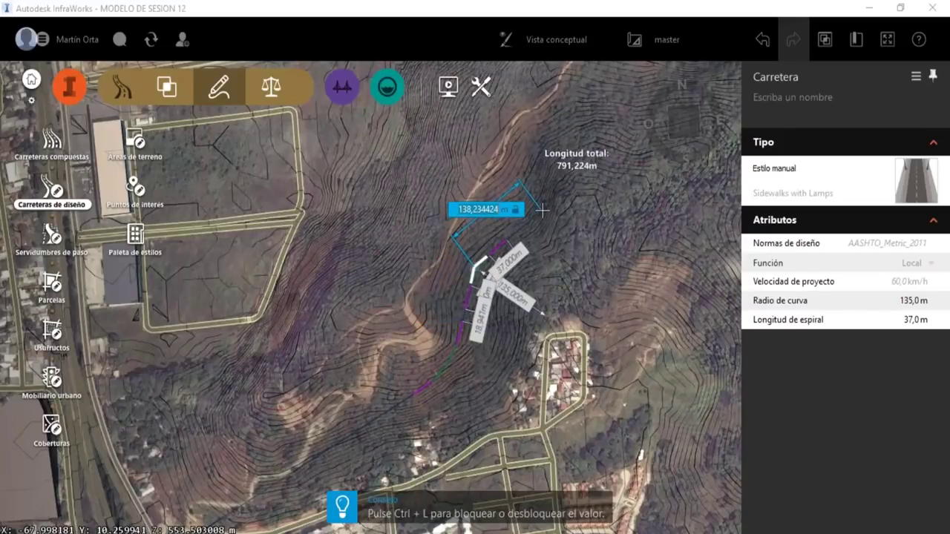
{"action": "scroll", "coordinate": [543, 211], "scroll_direction": "up", "scroll_amount": 1}
{"action": "scroll", "coordinate": [543, 204], "scroll_direction": "up", "scroll_amount": 1}
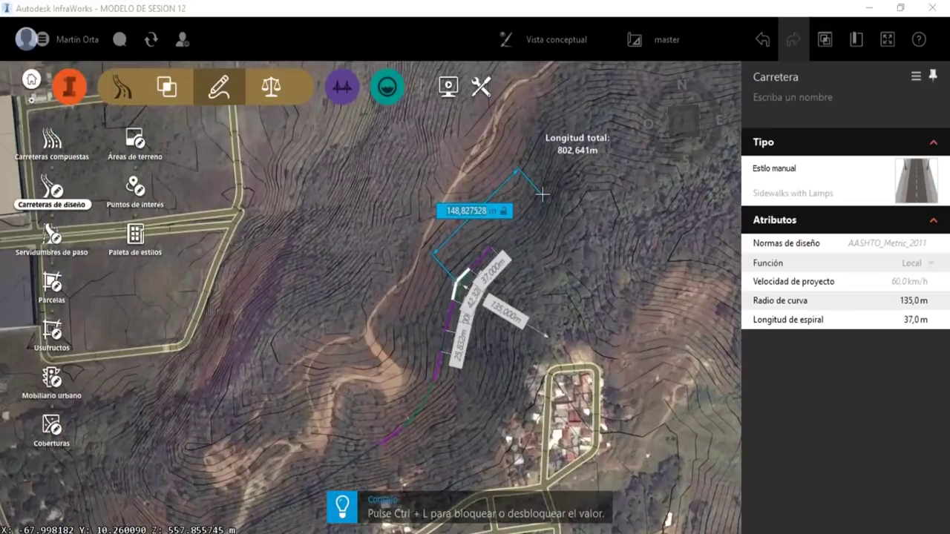
{"action": "scroll", "coordinate": [542, 195], "scroll_direction": "up", "scroll_amount": 1}
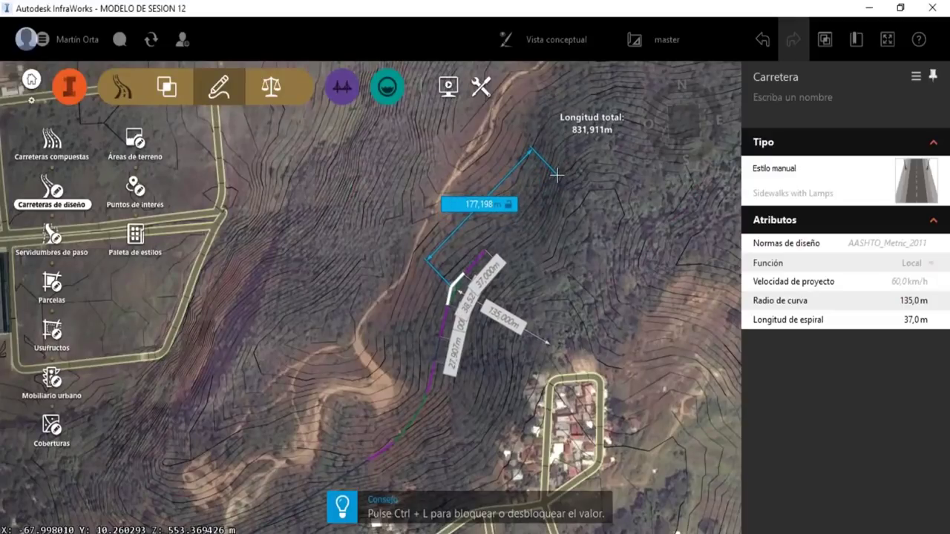
{"action": "scroll", "coordinate": [557, 175], "scroll_direction": "down", "scroll_amount": 1}
{"action": "scroll", "coordinate": [557, 175], "scroll_direction": "down", "scroll_amount": 1}
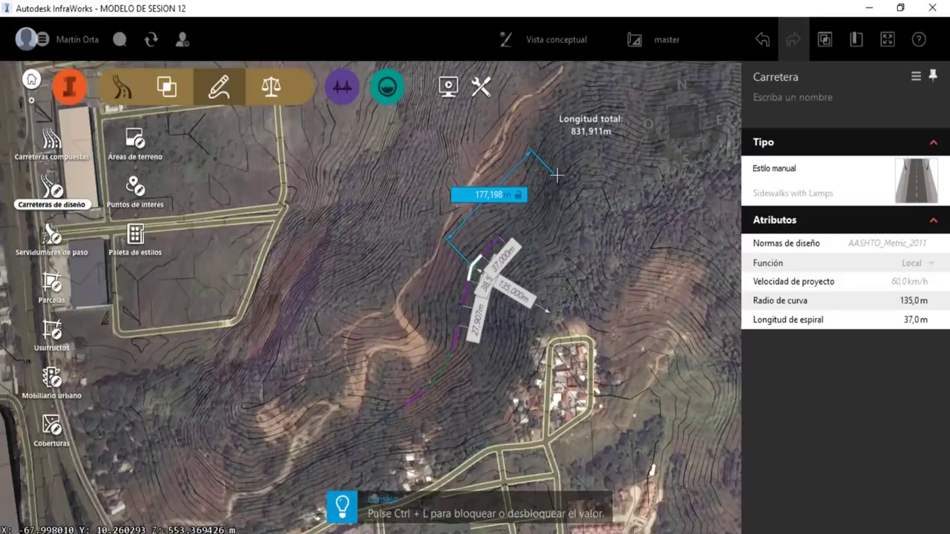
{"action": "scroll", "coordinate": [556, 175], "scroll_direction": "down", "scroll_amount": 2}
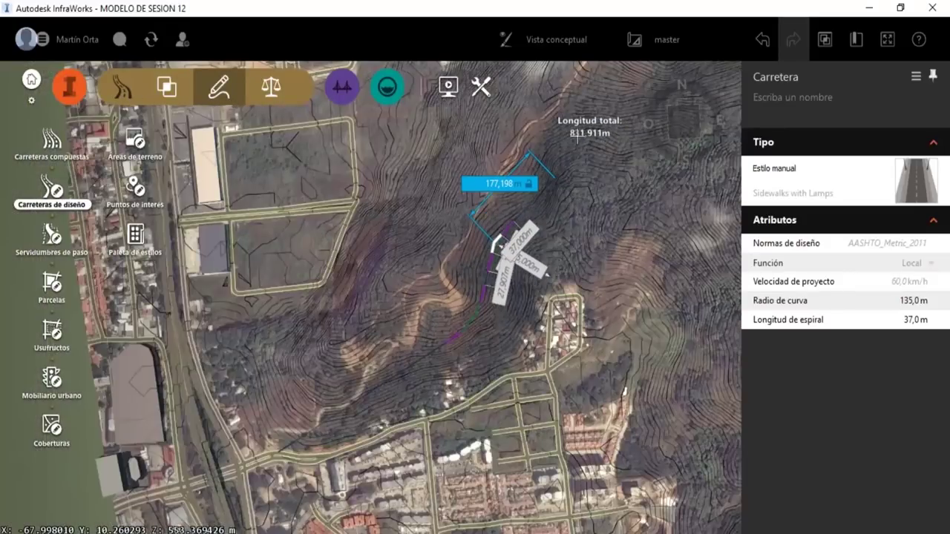
{"action": "scroll", "coordinate": [577, 137], "scroll_direction": "down", "scroll_amount": 2}
{"action": "scroll", "coordinate": [569, 183], "scroll_direction": "down", "scroll_amount": 2}
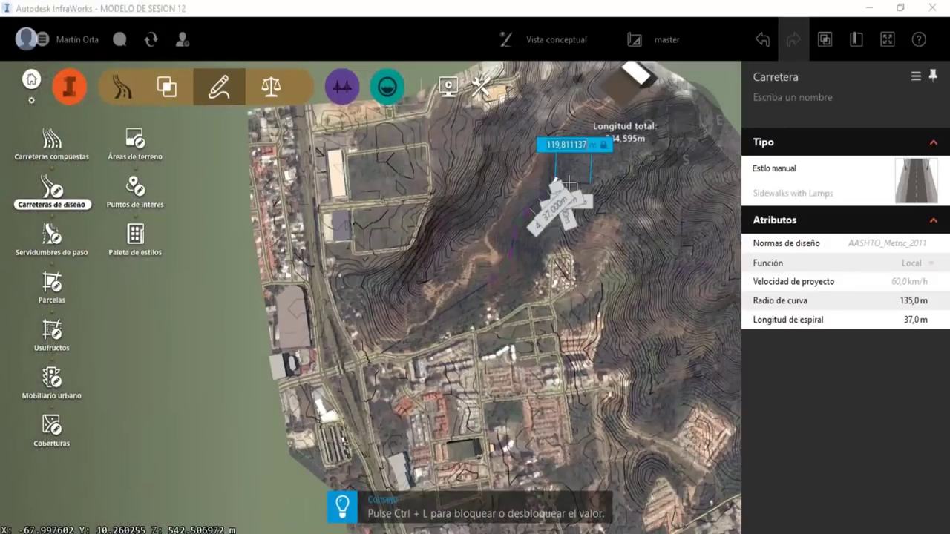
{"action": "scroll", "coordinate": [569, 183], "scroll_direction": "up", "scroll_amount": 2}
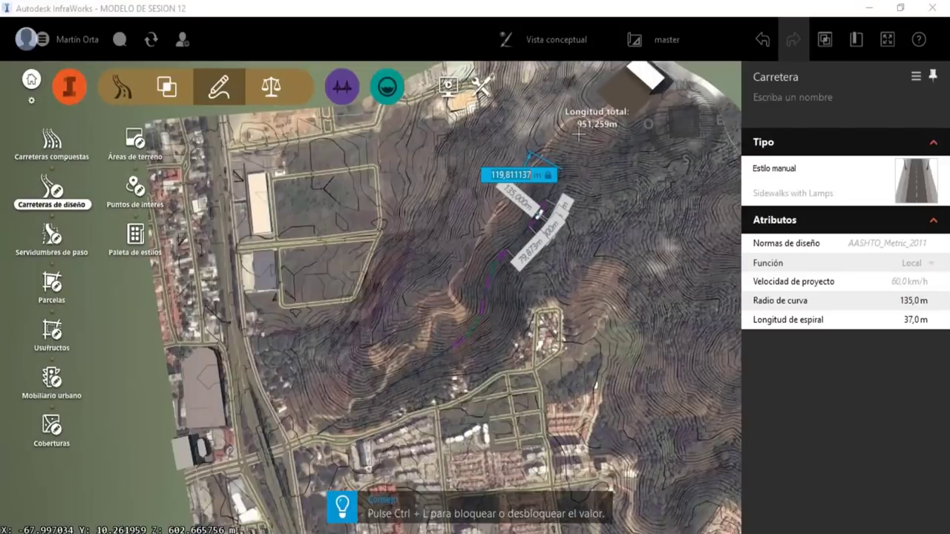
{"action": "scroll", "coordinate": [577, 134], "scroll_direction": "up", "scroll_amount": 1}
{"action": "scroll", "coordinate": [568, 130], "scroll_direction": "up", "scroll_amount": 1}
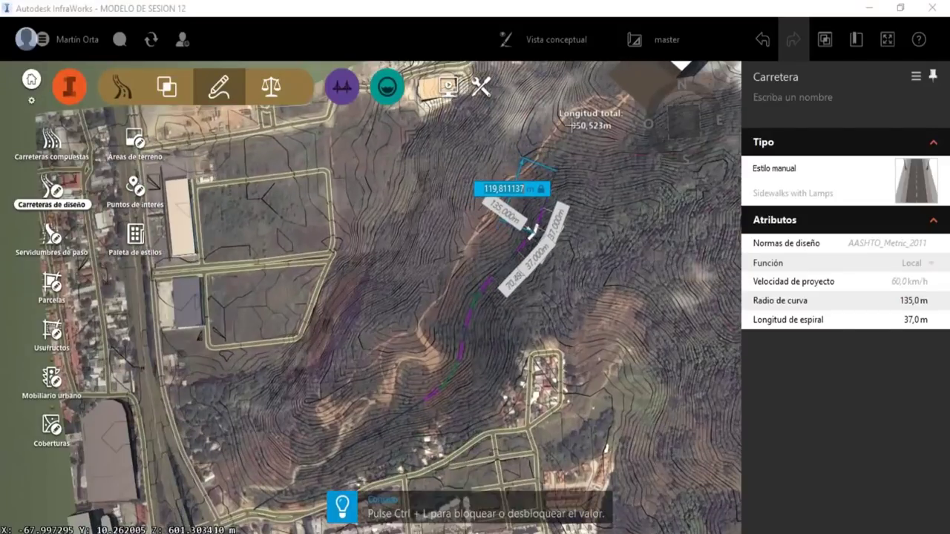
{"action": "key", "text": "BackSpace"}
{"action": "key", "text": "BackSpace"}
{"action": "key", "text": "BackSpace"}
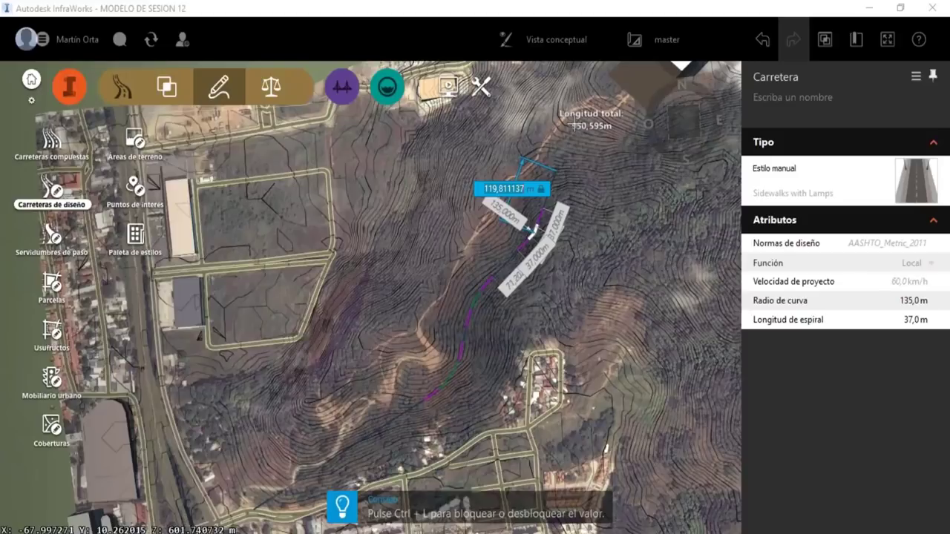
{"action": "key", "text": "Return"}
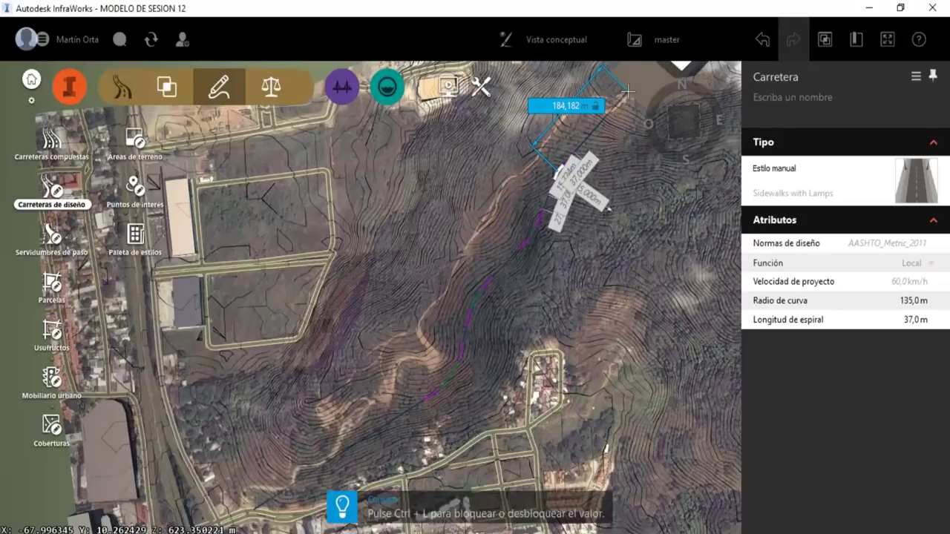
{"action": "left_click", "coordinate": [629, 88]}
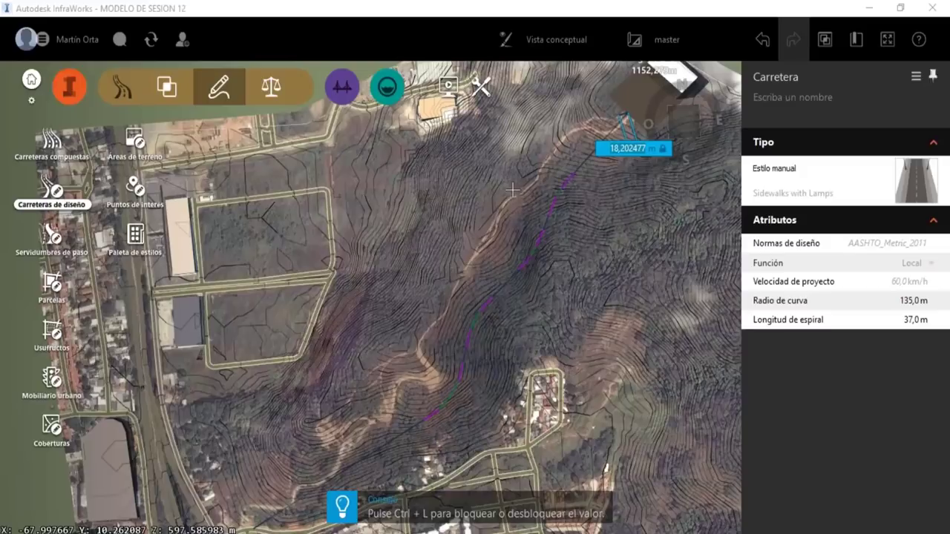
{"action": "key", "text": "Return"}
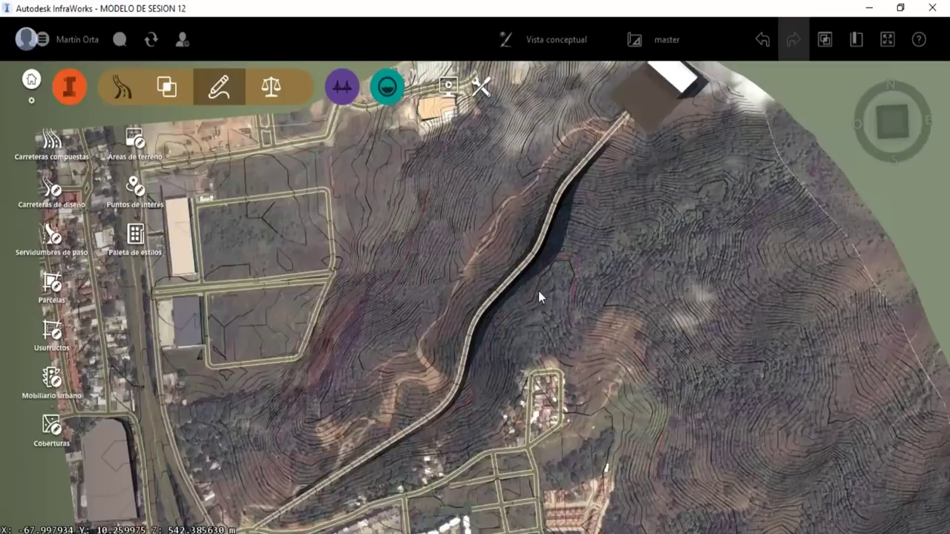
- Orbit and zoom the 3D view to look along the lamp-lined hillside road
{"action": "scroll", "coordinate": [538, 291], "scroll_direction": "up", "scroll_amount": 3}
{"action": "scroll", "coordinate": [510, 277], "scroll_direction": "up", "scroll_amount": 3}
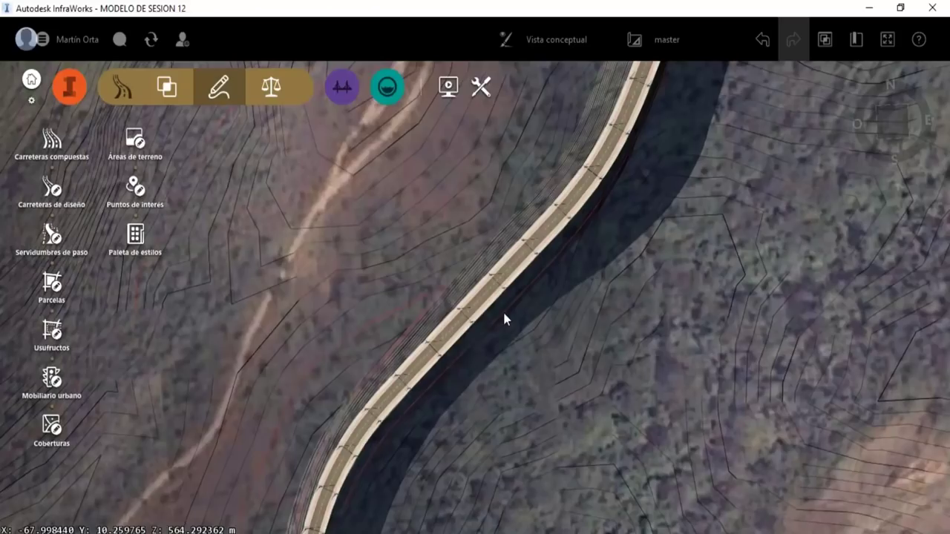
{"action": "mouse_move", "coordinate": [504, 319]}
{"action": "middle_mouse_down"}
{"action": "mouse_move", "coordinate": [556, 193]}
{"action": "mouse_move", "coordinate": [544, 255]}
{"action": "mouse_move", "coordinate": [518, 241]}
{"action": "middle_mouse_up"}
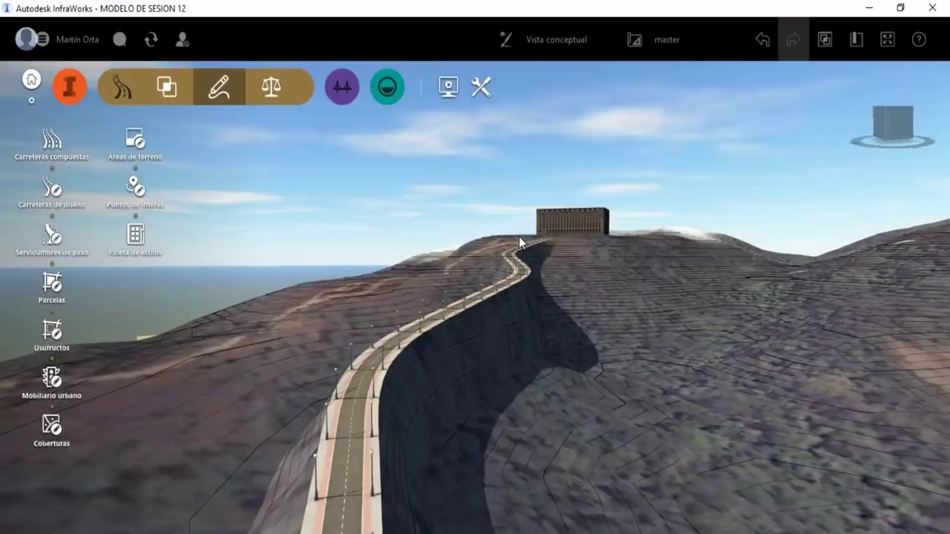
{"action": "scroll", "coordinate": [516, 232], "scroll_direction": "up", "scroll_amount": 2}
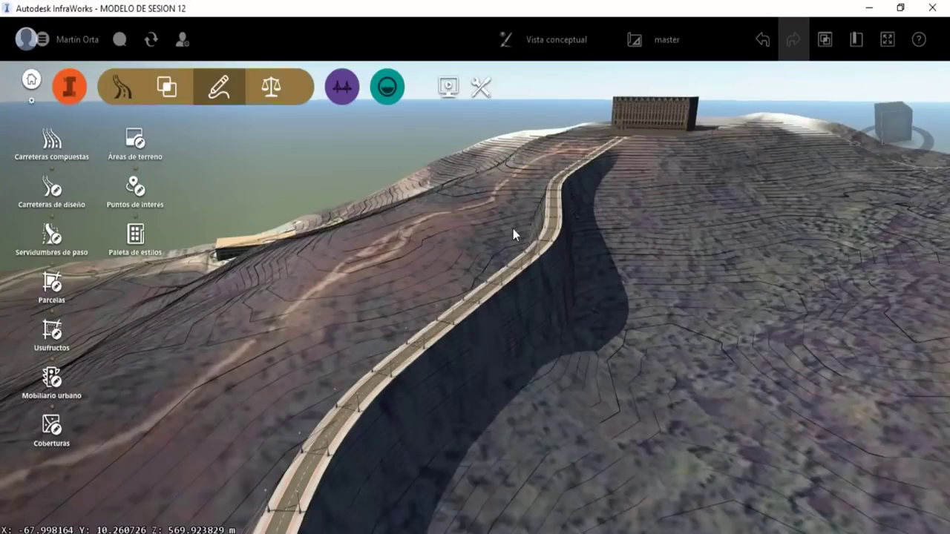
{"action": "mouse_move", "coordinate": [512, 229]}
{"action": "middle_mouse_down"}
{"action": "mouse_move", "coordinate": [314, 359]}
{"action": "mouse_move", "coordinate": [656, 306]}
{"action": "mouse_move", "coordinate": [220, 335]}
{"action": "middle_mouse_up"}
{"action": "scroll", "coordinate": [379, 368], "scroll_direction": "up", "scroll_amount": 3}
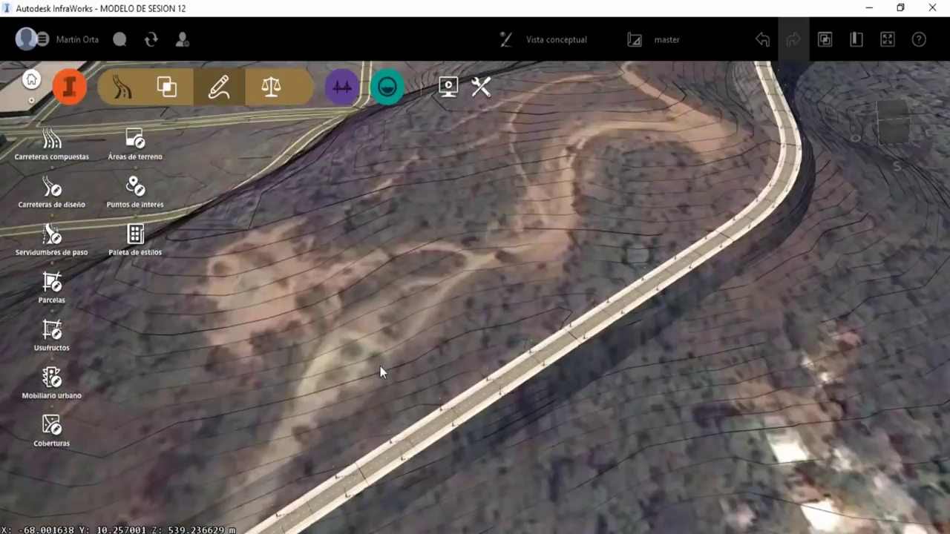
{"action": "mouse_move", "coordinate": [380, 365]}
{"action": "middle_mouse_down"}
{"action": "mouse_move", "coordinate": [439, 265]}
{"action": "mouse_move", "coordinate": [421, 278]}
{"action": "mouse_move", "coordinate": [565, 275]}
{"action": "middle_mouse_up"}
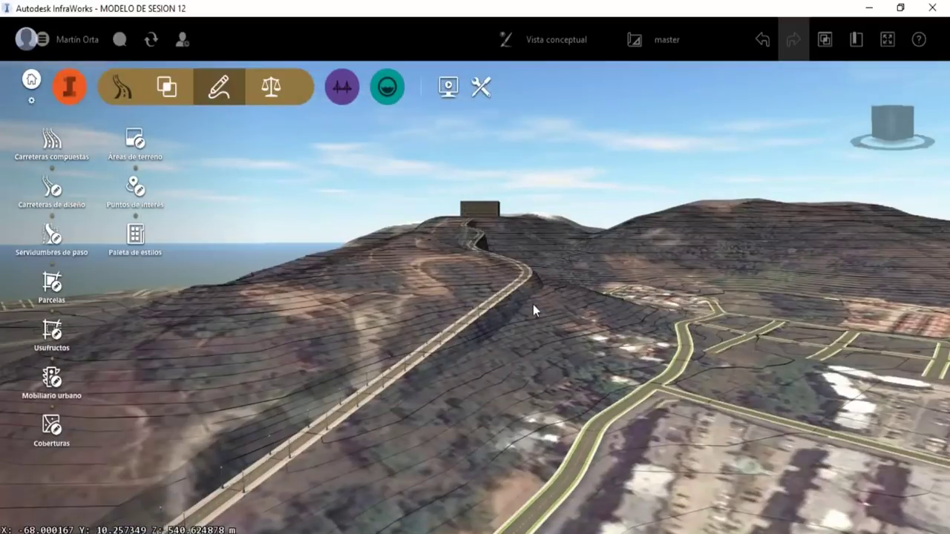
{"action": "mouse_move", "coordinate": [533, 305]}
{"action": "middle_mouse_down"}
{"action": "mouse_move", "coordinate": [460, 333]}
{"action": "mouse_move", "coordinate": [698, 151]}
{"action": "mouse_move", "coordinate": [592, 335]}
{"action": "mouse_move", "coordinate": [486, 474]}
{"action": "mouse_move", "coordinate": [529, 453]}
{"action": "mouse_move", "coordinate": [601, 139]}
{"action": "mouse_move", "coordinate": [594, 170]}
{"action": "mouse_move", "coordinate": [663, 214]}
{"action": "mouse_move", "coordinate": [509, 300]}
{"action": "mouse_move", "coordinate": [407, 263]}
{"action": "mouse_move", "coordinate": [668, 154]}
{"action": "middle_mouse_up"}
{"action": "scroll", "coordinate": [663, 214], "scroll_direction": "down", "scroll_amount": 2}
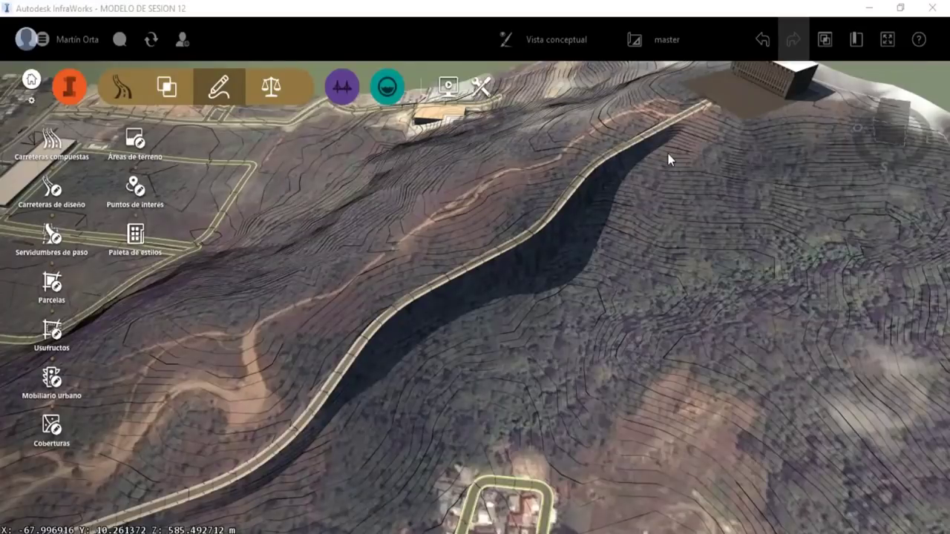
{"action": "scroll", "coordinate": [668, 153], "scroll_direction": "down", "scroll_amount": 1}
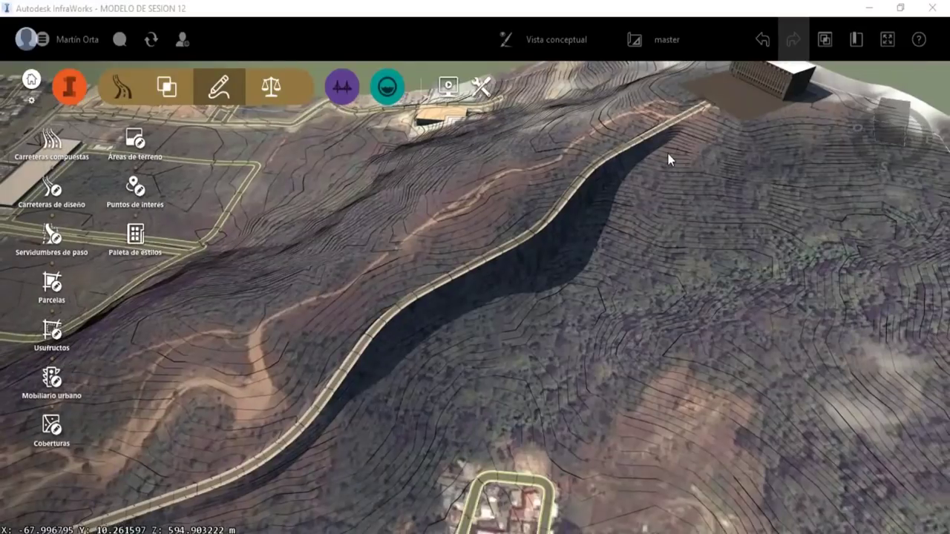
{"action": "scroll", "coordinate": [686, 144], "scroll_direction": "down", "scroll_amount": 1}
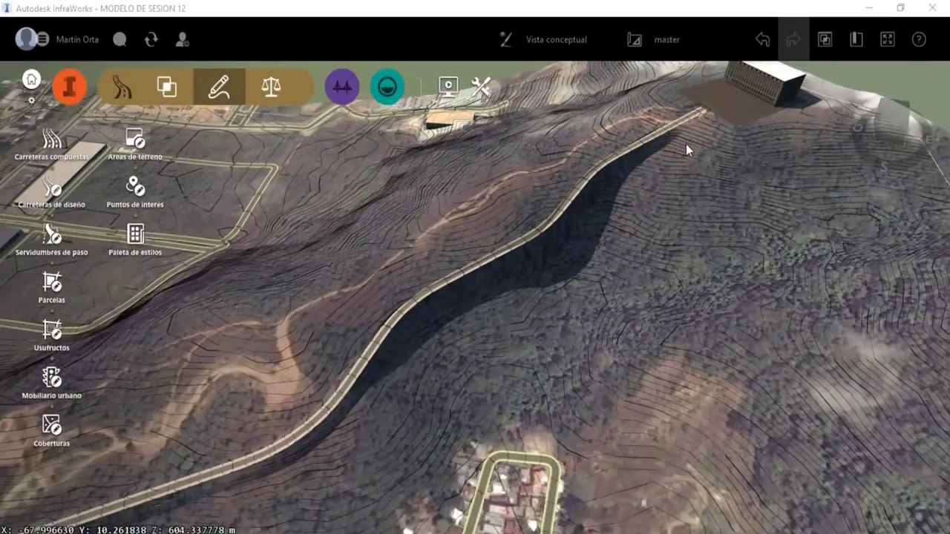
{"action": "scroll", "coordinate": [551, 233], "scroll_direction": "up", "scroll_amount": 1}
{"action": "scroll", "coordinate": [428, 302], "scroll_direction": "up", "scroll_amount": 2}
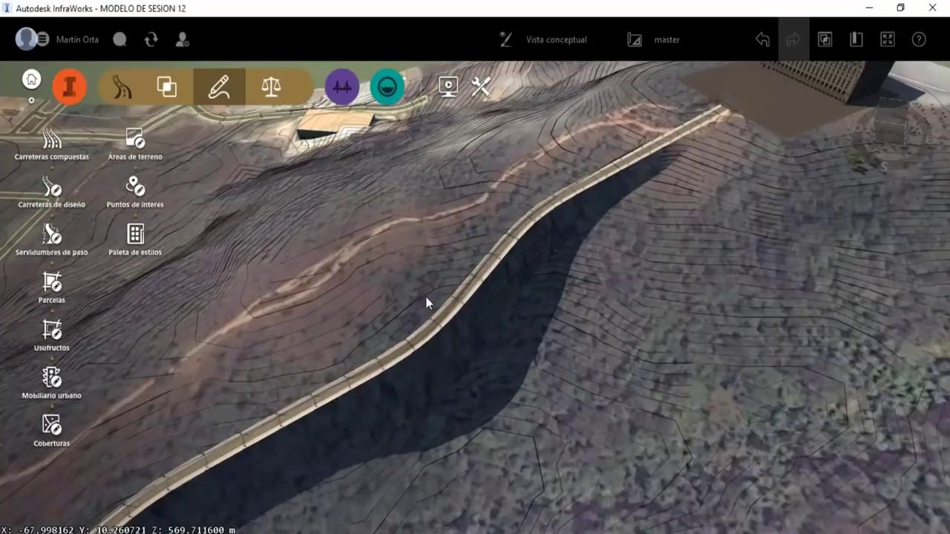
- Select the design road and drag a curve point to reshape the lower bend
{"action": "left_click", "coordinate": [462, 291]}
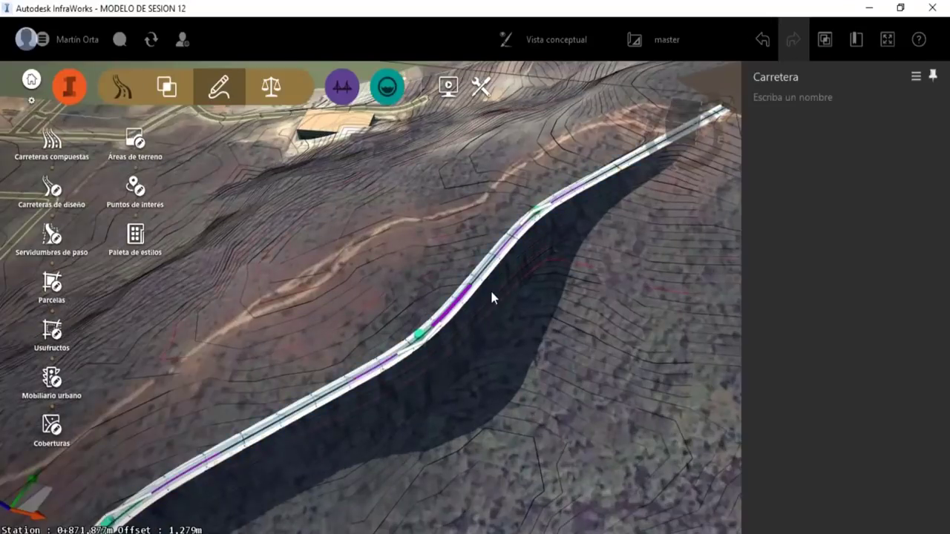
{"action": "middle_click_drag", "start_coordinate": [489, 287], "coordinate": [584, 404]}
{"action": "scroll", "coordinate": [584, 404], "scroll_direction": "down", "scroll_amount": 3}
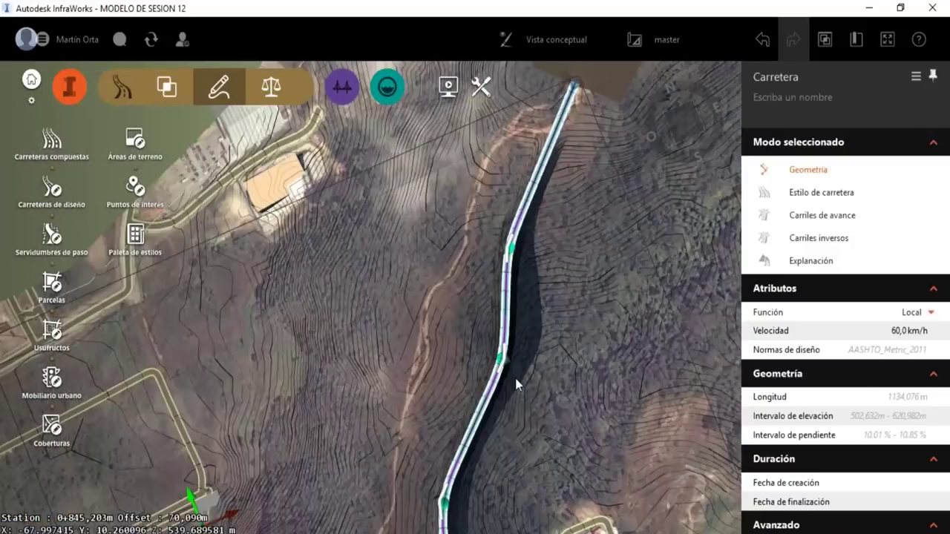
{"action": "scroll", "coordinate": [515, 382], "scroll_direction": "down", "scroll_amount": 2}
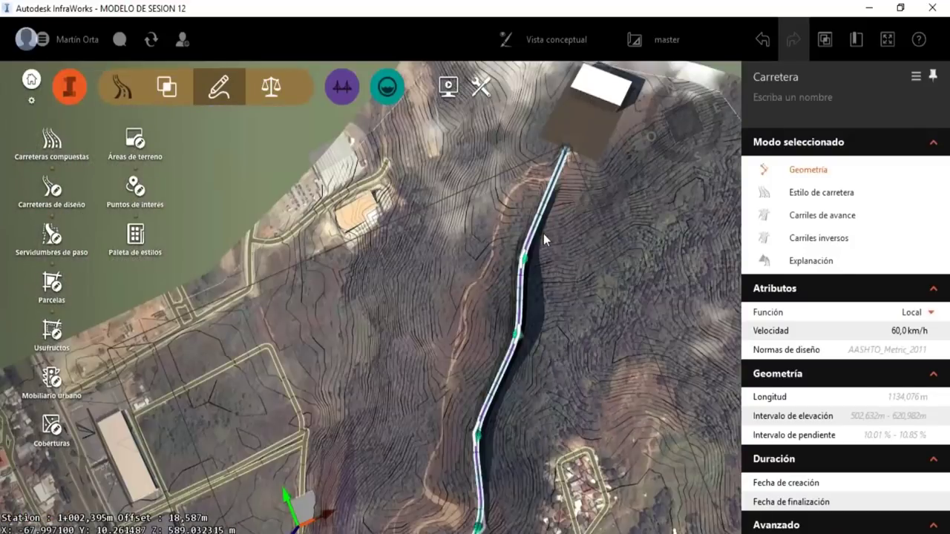
{"action": "middle_click_drag", "start_coordinate": [543, 239], "coordinate": [505, 347]}
{"action": "scroll", "coordinate": [505, 347], "scroll_direction": "up", "scroll_amount": 3}
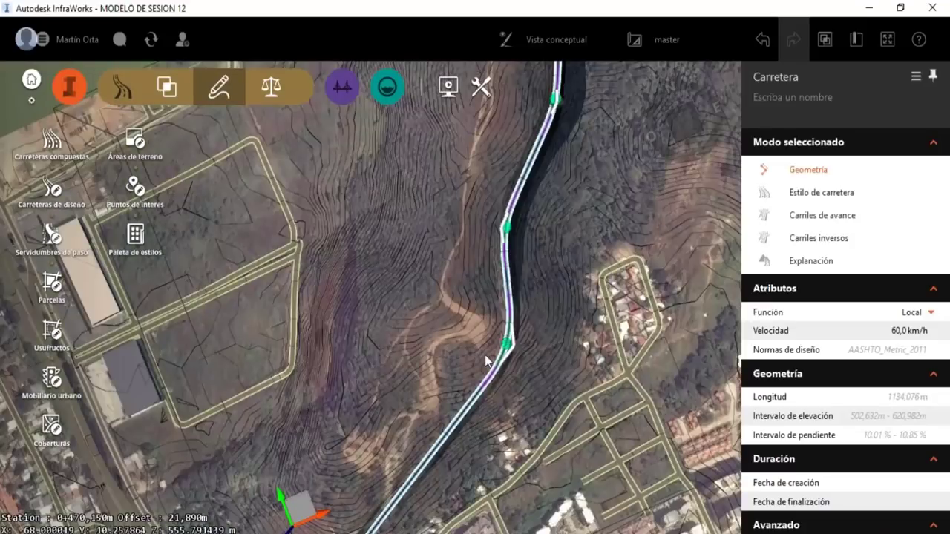
{"action": "scroll", "coordinate": [486, 360], "scroll_direction": "up", "scroll_amount": 3}
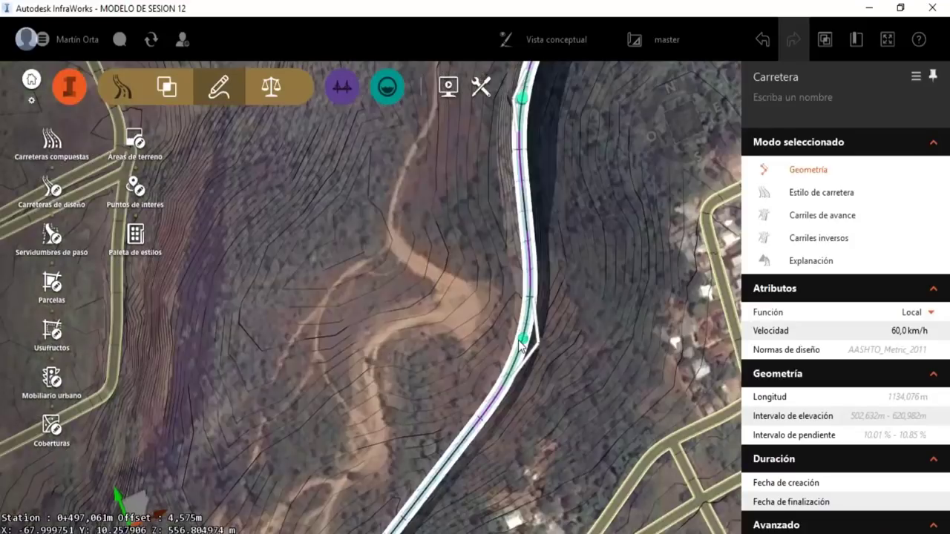
{"action": "left_click_drag", "start_coordinate": [519, 345], "coordinate": [514, 335]}
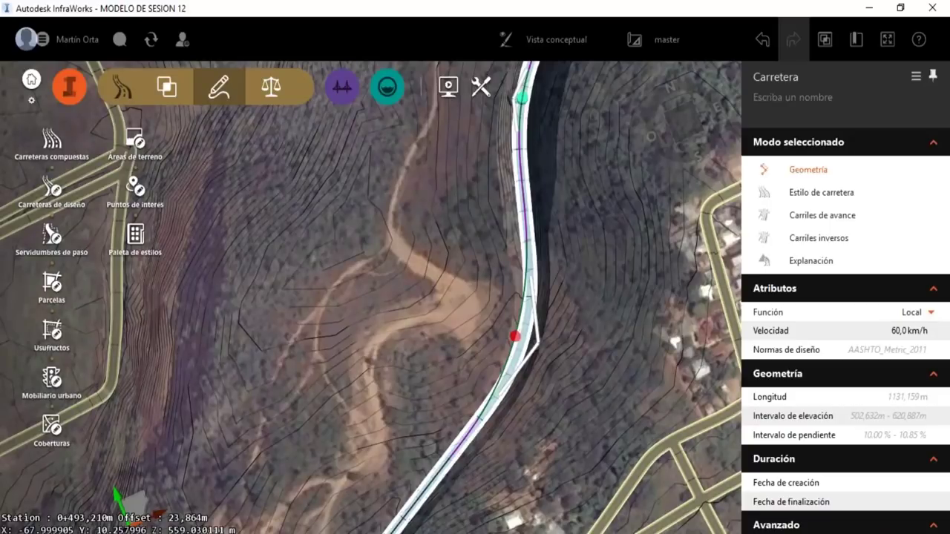
{"action": "left_click", "coordinate": [539, 336]}
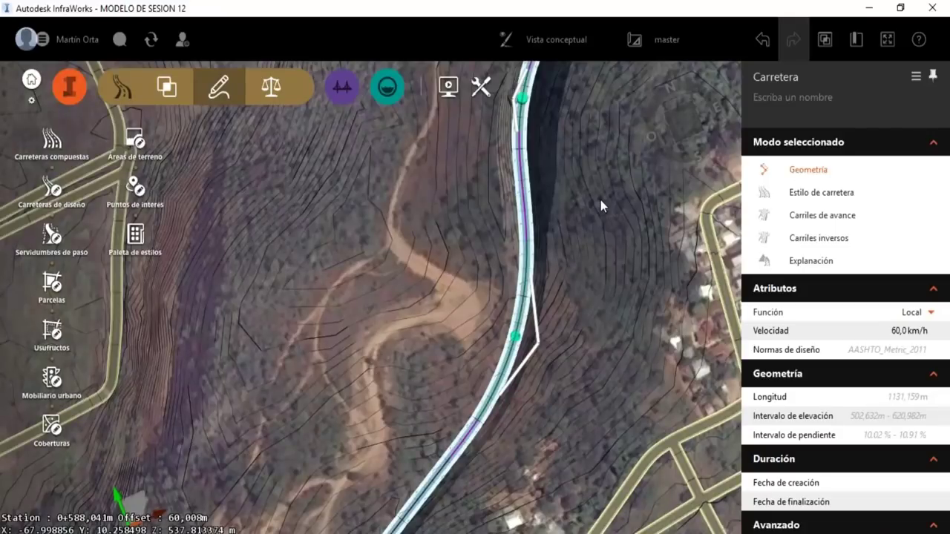
- Smooth another bend farther along, shortening the road to 1131.991 m
{"action": "mouse_move", "coordinate": [600, 200]}
{"action": "left_mouse_down"}
{"action": "mouse_move", "coordinate": [575, 229]}
{"action": "mouse_move", "coordinate": [401, 336]}
{"action": "left_mouse_up"}
{"action": "scroll", "coordinate": [402, 335], "scroll_direction": "up", "scroll_amount": 2}
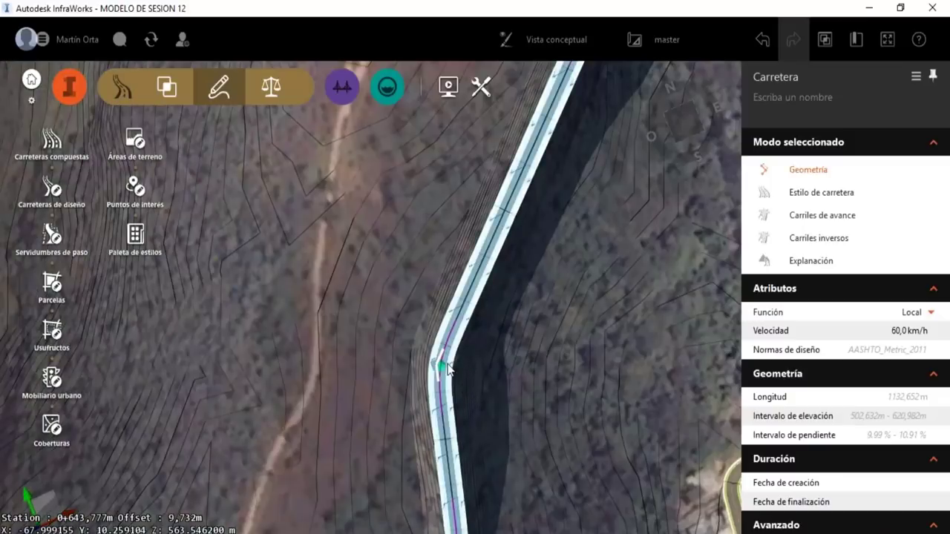
{"action": "scroll", "coordinate": [438, 401], "scroll_direction": "down", "scroll_amount": 2}
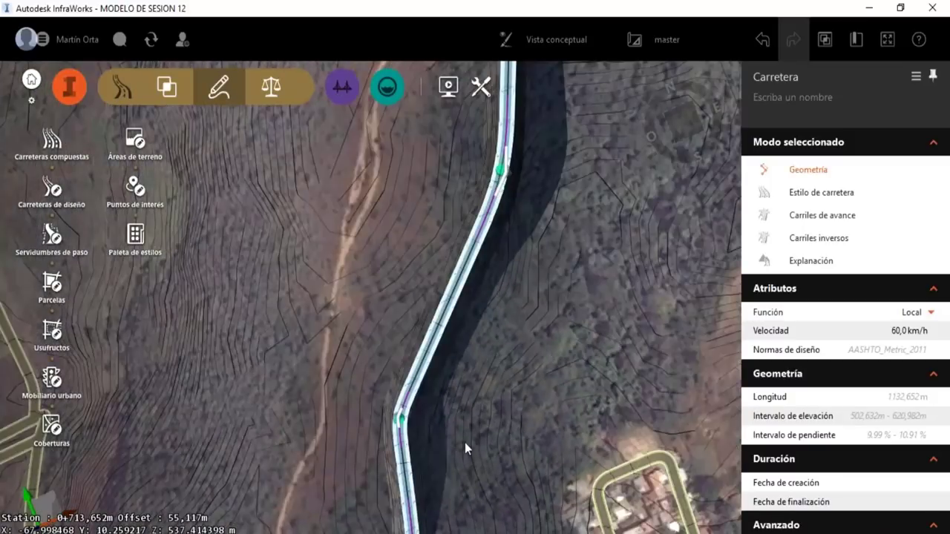
{"action": "scroll", "coordinate": [425, 284], "scroll_direction": "up", "scroll_amount": 2}
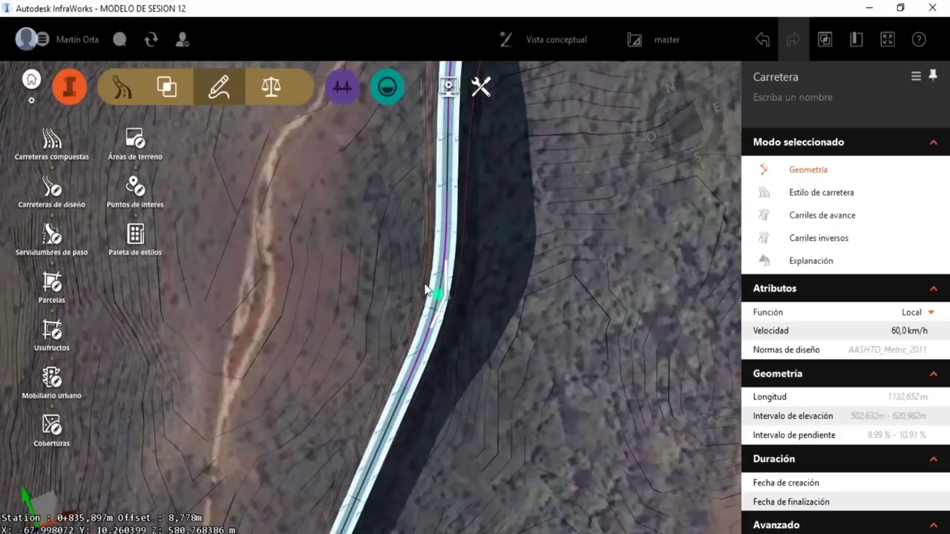
{"action": "left_click_drag", "start_coordinate": [425, 289], "coordinate": [433, 293]}
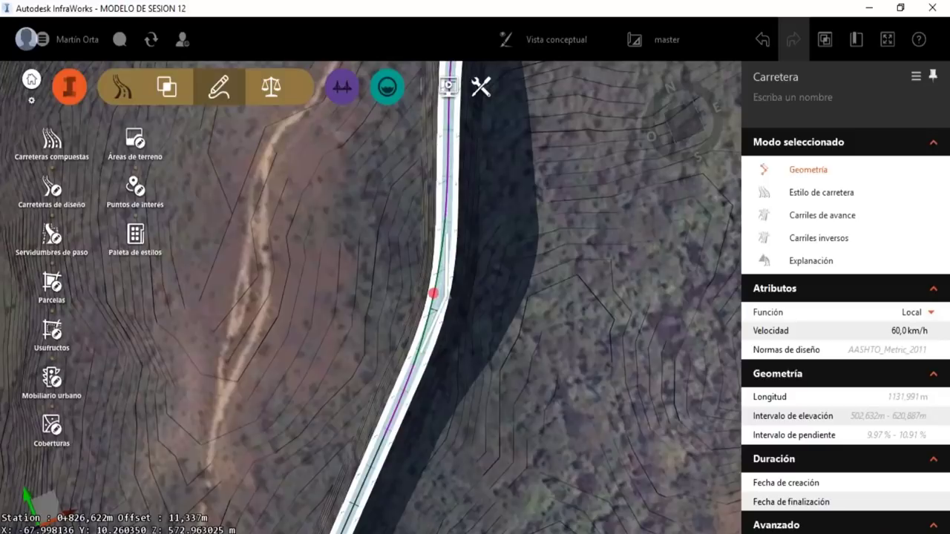
{"action": "left_click", "coordinate": [433, 293]}
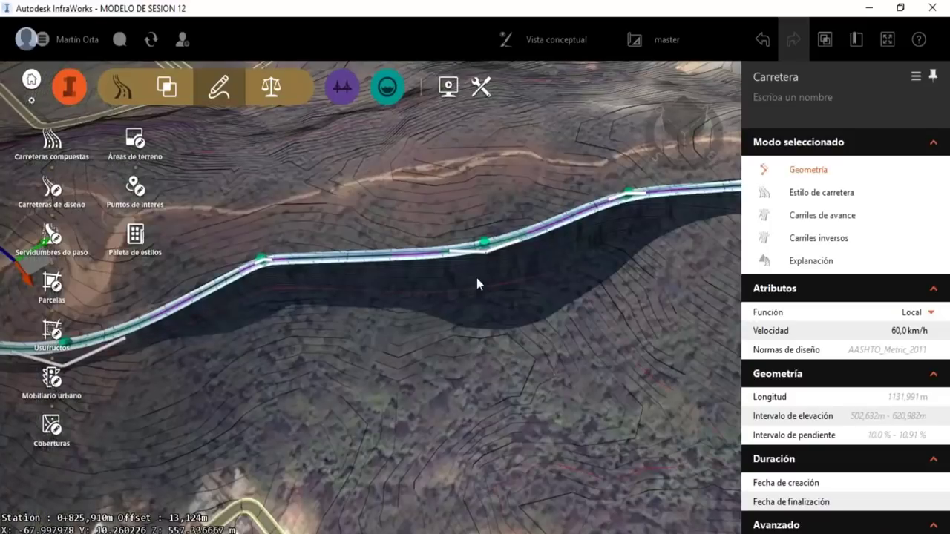
{"action": "middle_click_drag", "start_coordinate": [476, 277], "coordinate": [431, 328]}
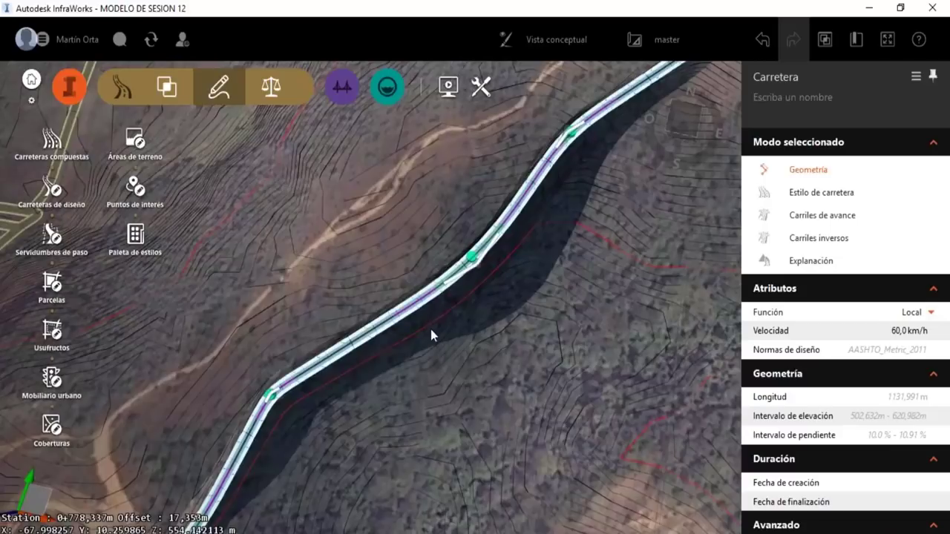
{"action": "scroll", "coordinate": [430, 329], "scroll_direction": "up", "scroll_amount": 2}
- Convert the design road into a component road and select it
{"action": "right_click", "coordinate": [495, 227]}
{"action": "mouse_move", "coordinate": [565, 249]}
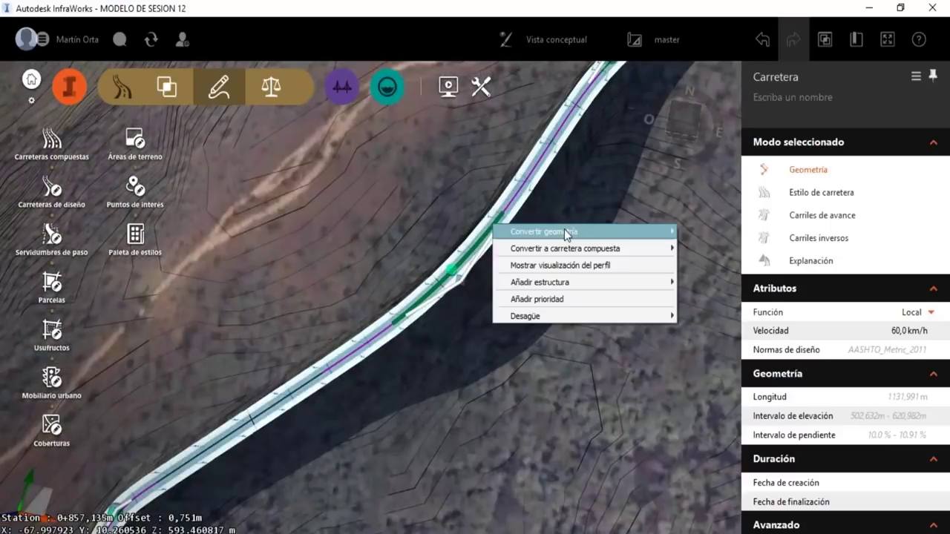
{"action": "left_click", "coordinate": [712, 265]}
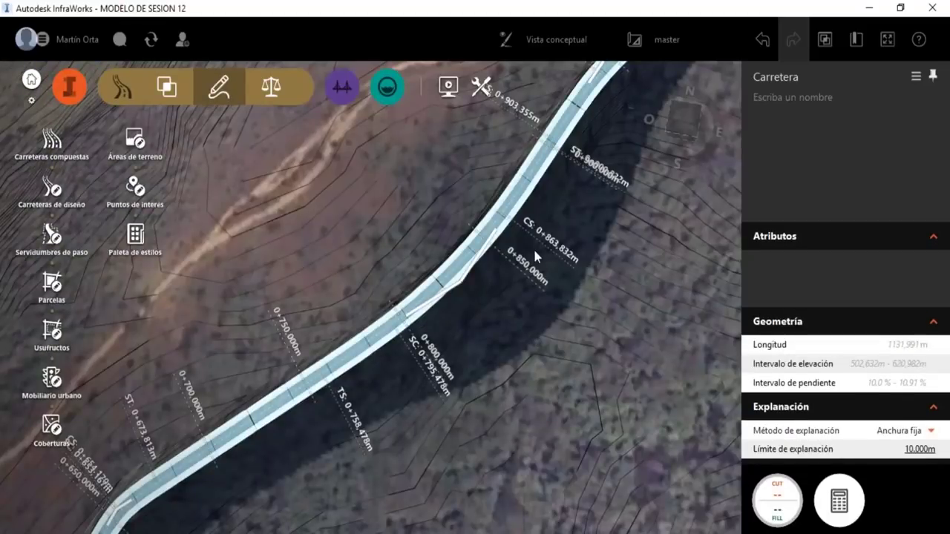
{"action": "left_click", "coordinate": [534, 252]}
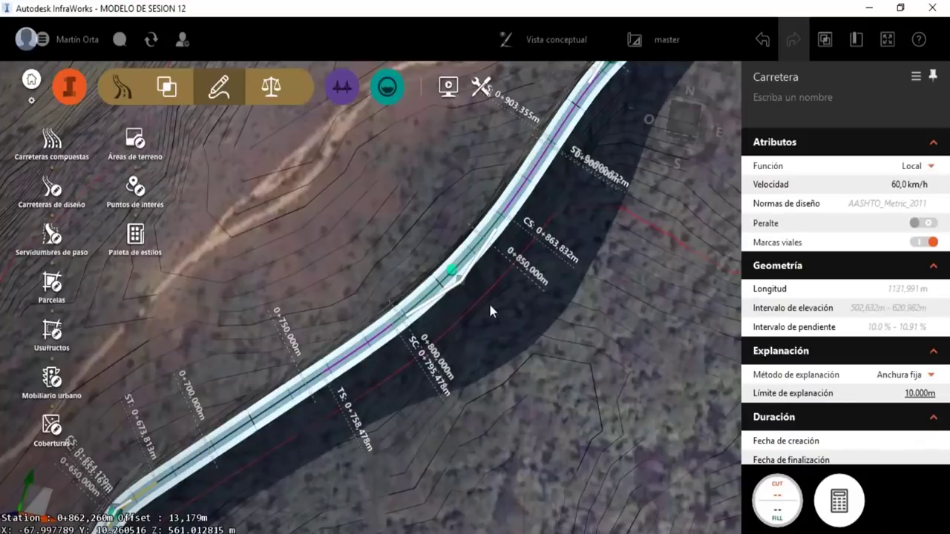
- Show the curve's radius and length and reshape the bend near station 0+650
{"action": "left_click_drag", "start_coordinate": [478, 312], "coordinate": [600, 110]}
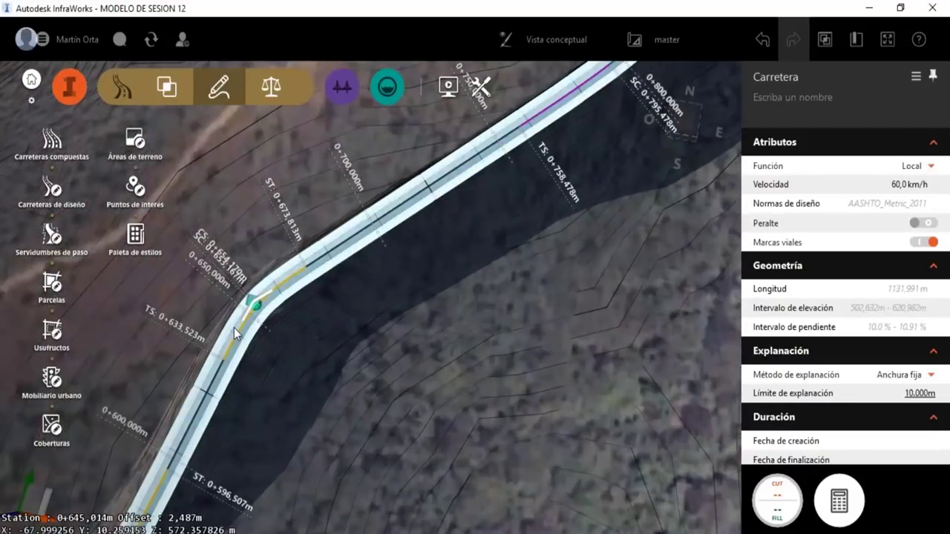
{"action": "scroll", "coordinate": [233, 327], "scroll_direction": "up", "scroll_amount": 2}
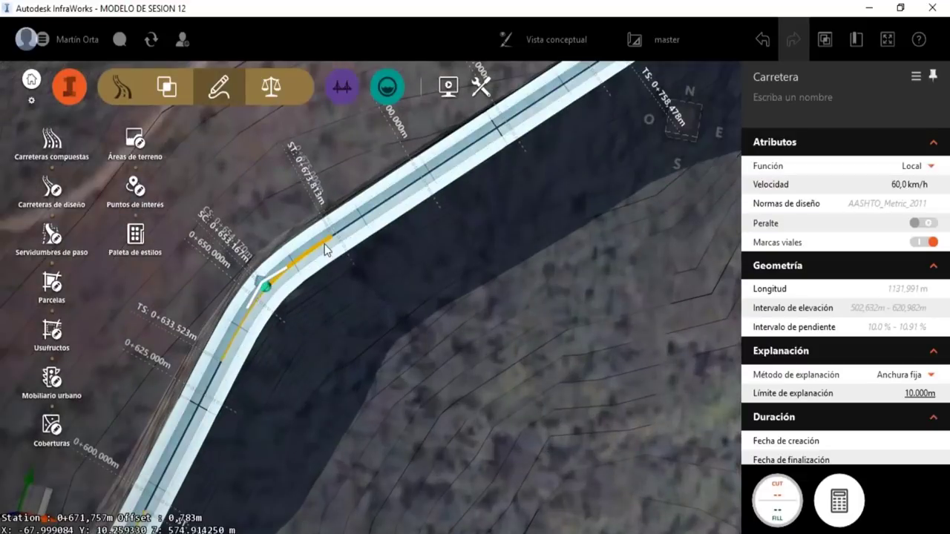
{"action": "right_click", "coordinate": [318, 247]}
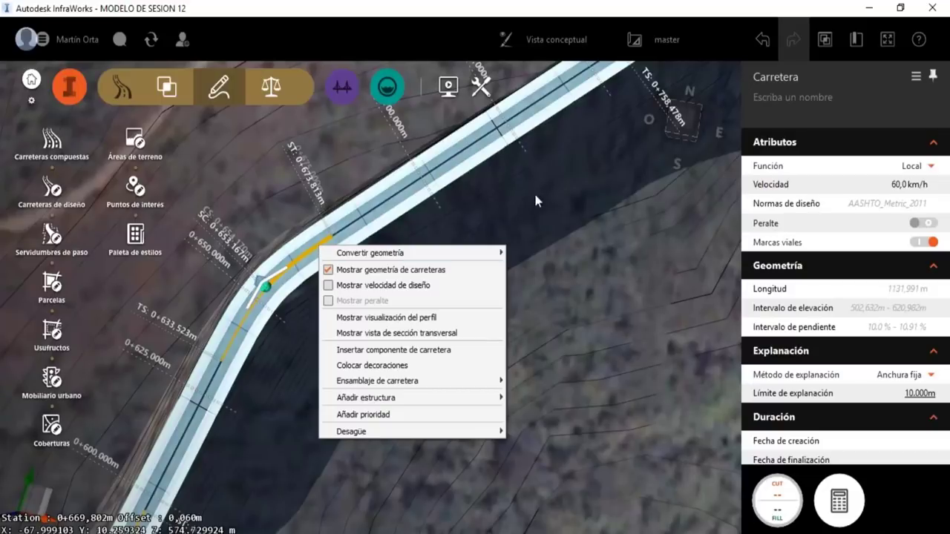
{"action": "left_click", "coordinate": [570, 227]}
{"action": "left_click", "coordinate": [573, 222]}
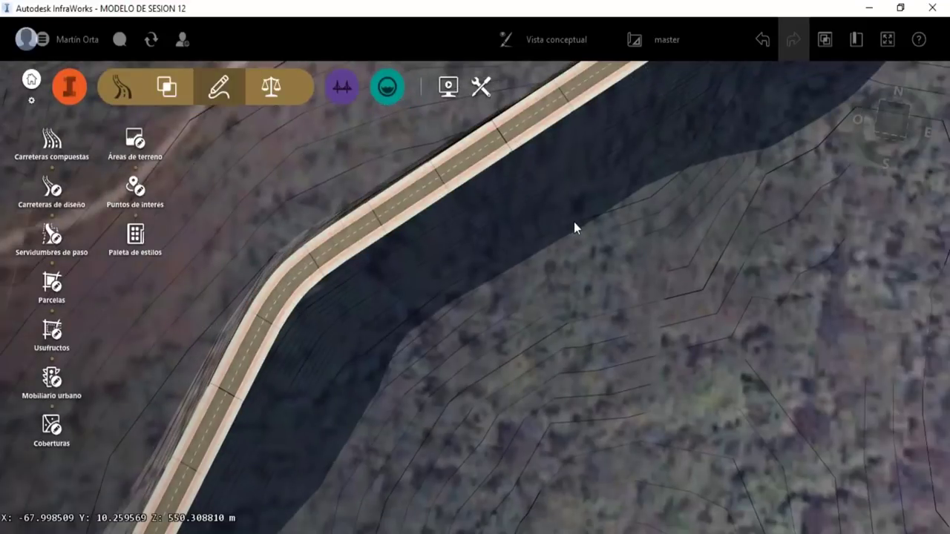
{"action": "scroll", "coordinate": [573, 222], "scroll_direction": "down", "scroll_amount": 2}
{"action": "scroll", "coordinate": [579, 156], "scroll_direction": "down", "scroll_amount": 2}
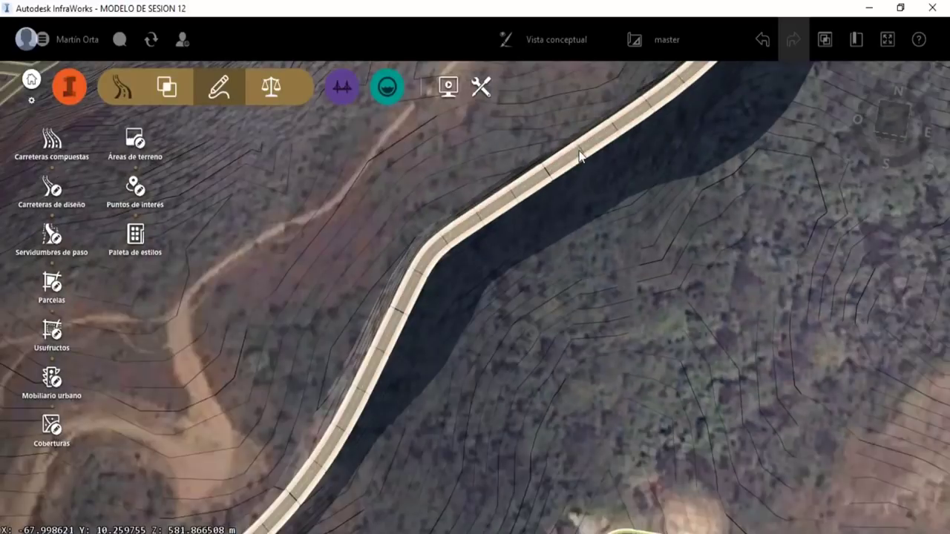
{"action": "left_click", "coordinate": [579, 156]}
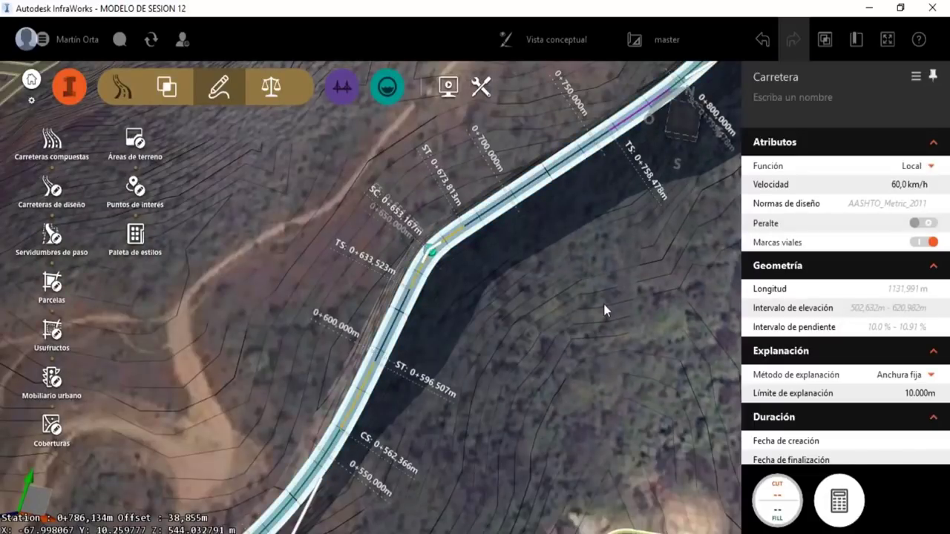
{"action": "left_click_drag", "start_coordinate": [603, 303], "coordinate": [499, 416]}
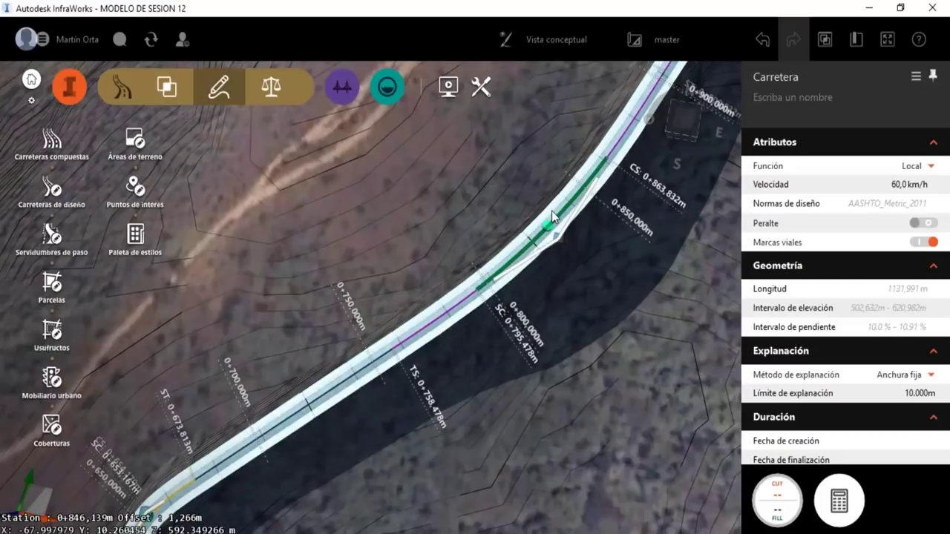
{"action": "scroll", "coordinate": [515, 175], "scroll_direction": "down", "scroll_amount": 1}
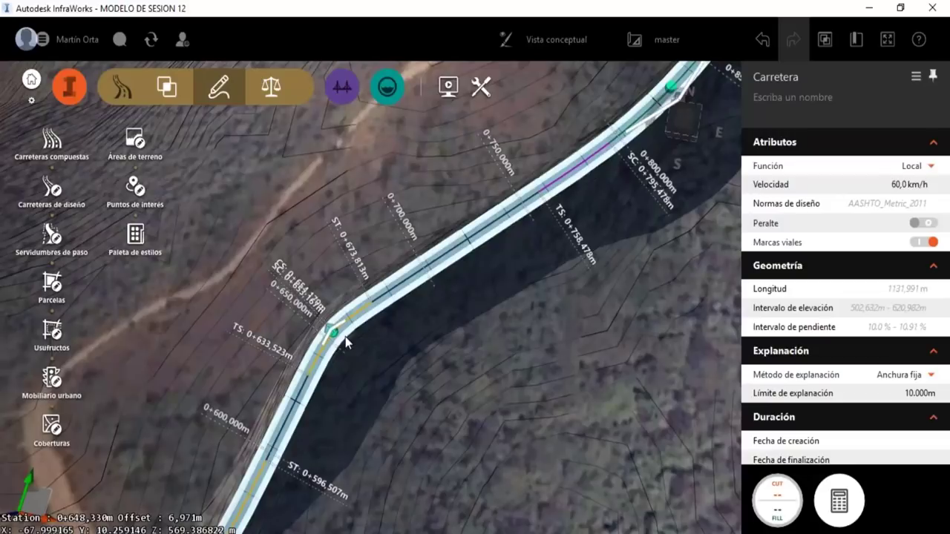
{"action": "scroll", "coordinate": [346, 343], "scroll_direction": "up", "scroll_amount": 1}
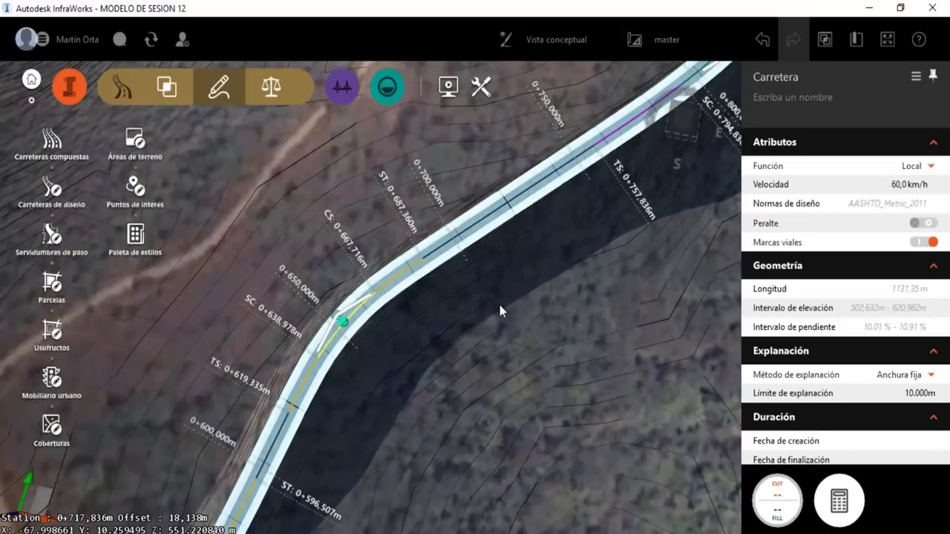
{"action": "scroll", "coordinate": [500, 305], "scroll_direction": "down", "scroll_amount": 2}
{"action": "scroll", "coordinate": [375, 287], "scroll_direction": "up", "scroll_amount": 2}
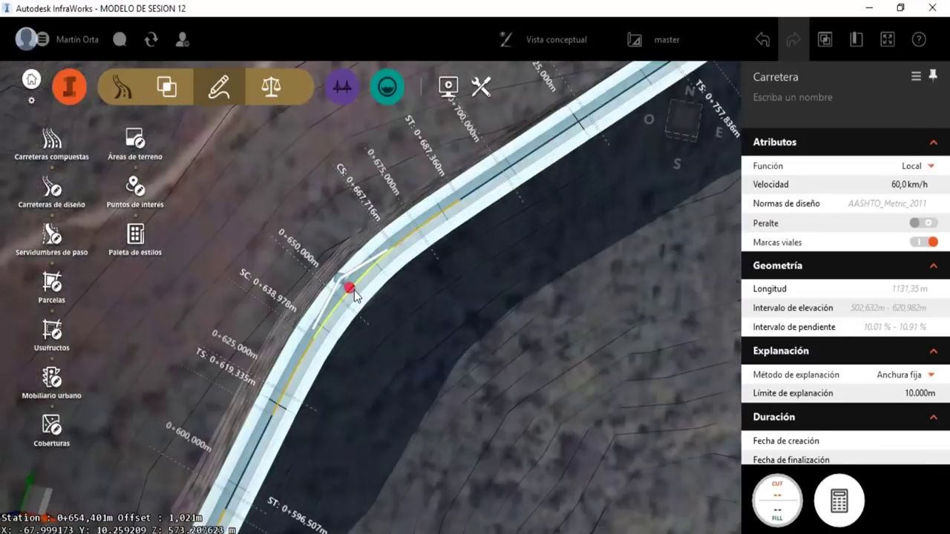
{"action": "left_click_drag", "start_coordinate": [354, 296], "coordinate": [357, 298]}
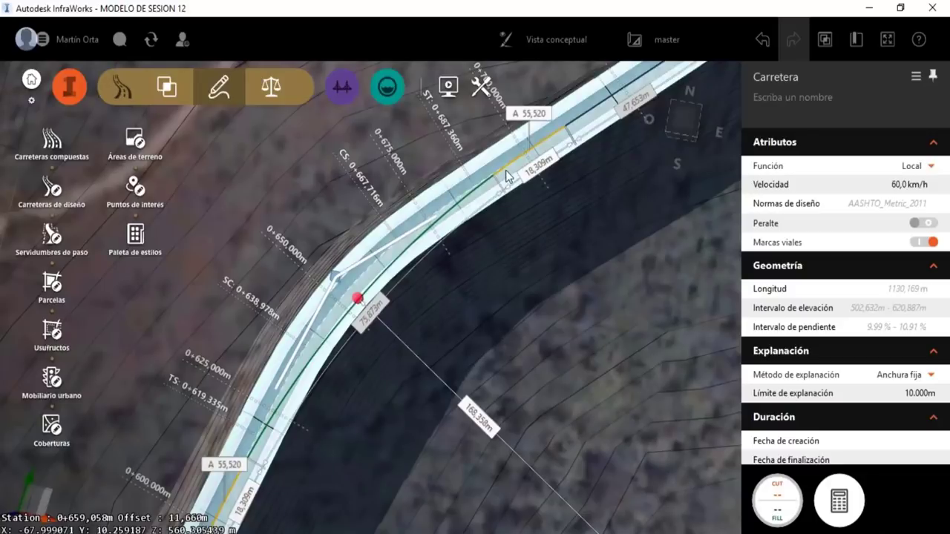
{"action": "left_click_drag", "start_coordinate": [523, 181], "coordinate": [486, 178]}
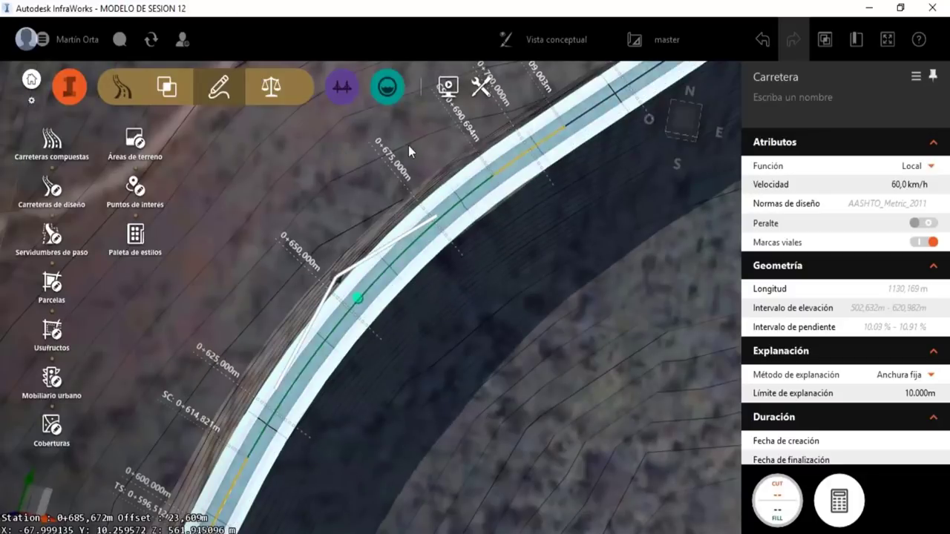
- Drag the curve grip near station 0+600, making the road 1129.847 m long
{"action": "scroll", "coordinate": [409, 145], "scroll_direction": "down", "scroll_amount": 2}
{"action": "scroll", "coordinate": [425, 127], "scroll_direction": "down", "scroll_amount": 2}
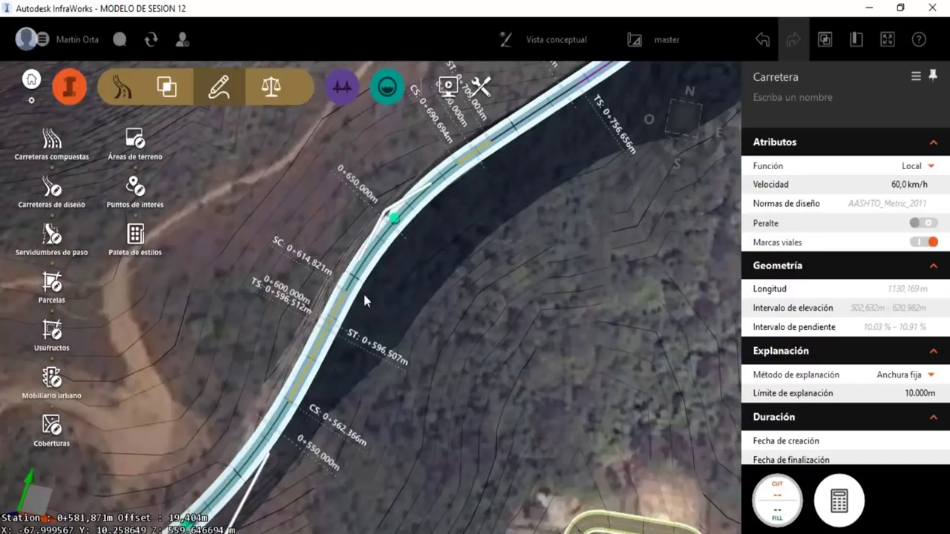
{"action": "scroll", "coordinate": [363, 294], "scroll_direction": "down", "scroll_amount": 2}
{"action": "mouse_move", "coordinate": [395, 425]}
{"action": "middle_mouse_down"}
{"action": "mouse_move", "coordinate": [308, 426]}
{"action": "mouse_move", "coordinate": [405, 355]}
{"action": "middle_mouse_up"}
{"action": "left_click_drag", "start_coordinate": [405, 355], "coordinate": [403, 355]}
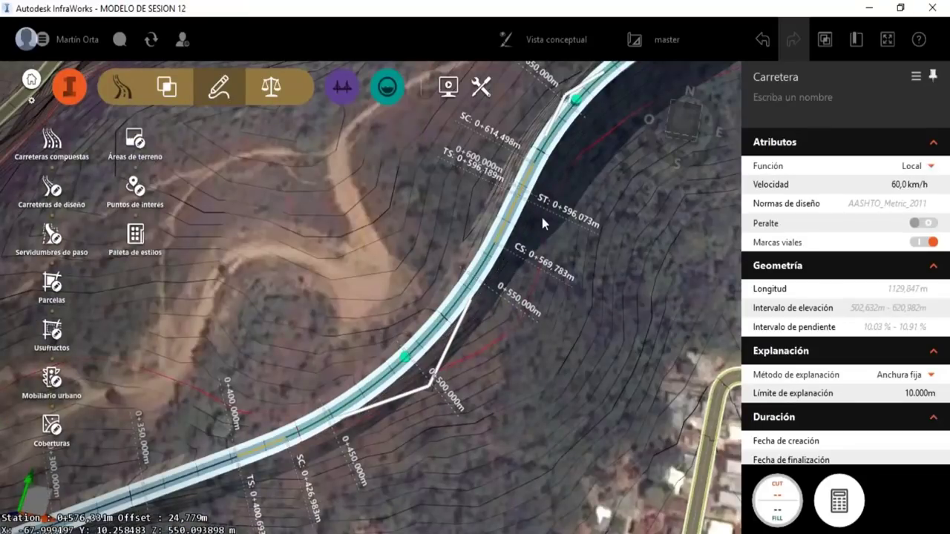
{"action": "scroll", "coordinate": [542, 217], "scroll_direction": "down", "scroll_amount": 2}
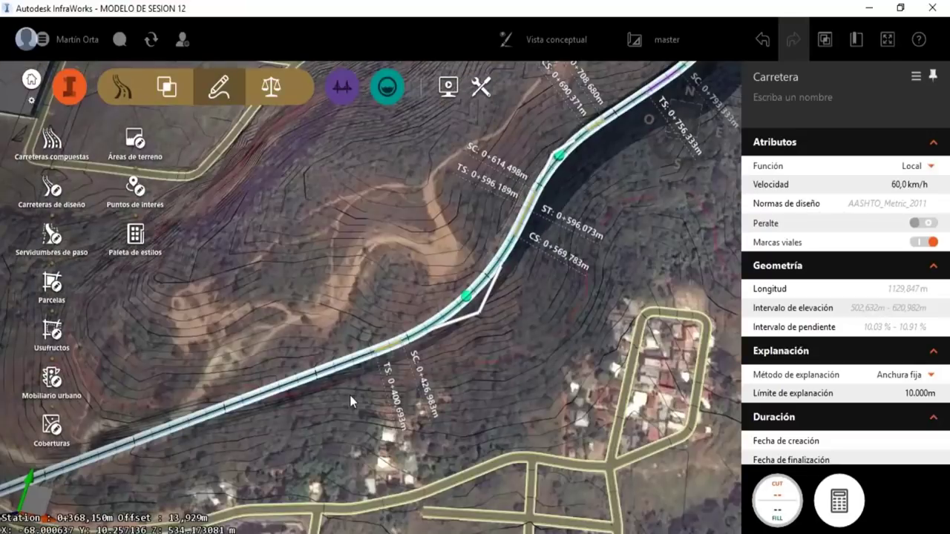
{"action": "scroll", "coordinate": [349, 394], "scroll_direction": "up", "scroll_amount": 2}
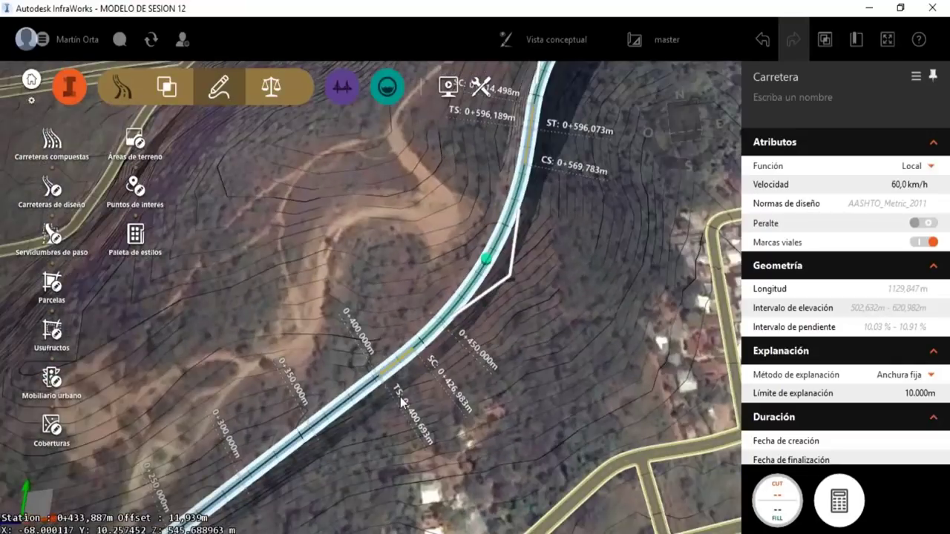
{"action": "scroll", "coordinate": [401, 403], "scroll_direction": "up", "scroll_amount": 1}
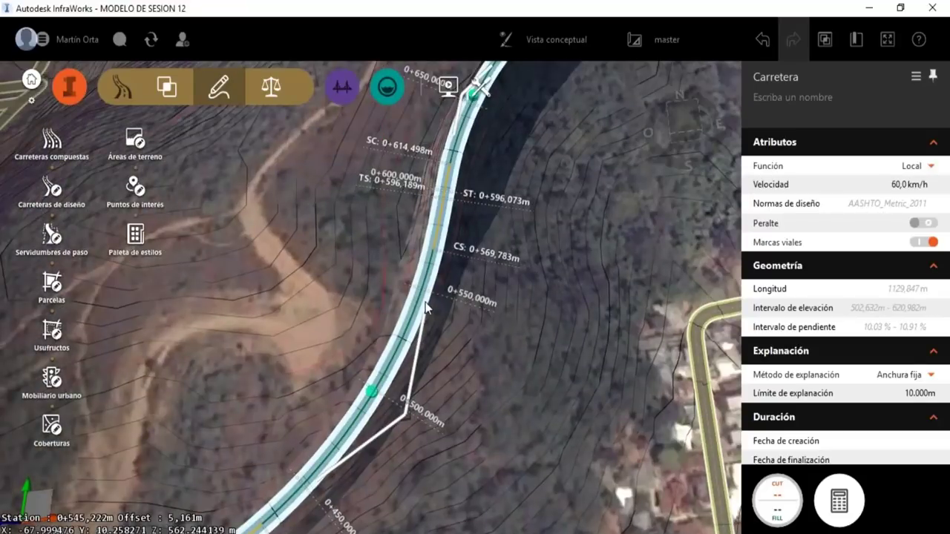
- Show the profile view of Carretera de diseño 2 and enlarge its panel
{"action": "right_click", "coordinate": [419, 304]}
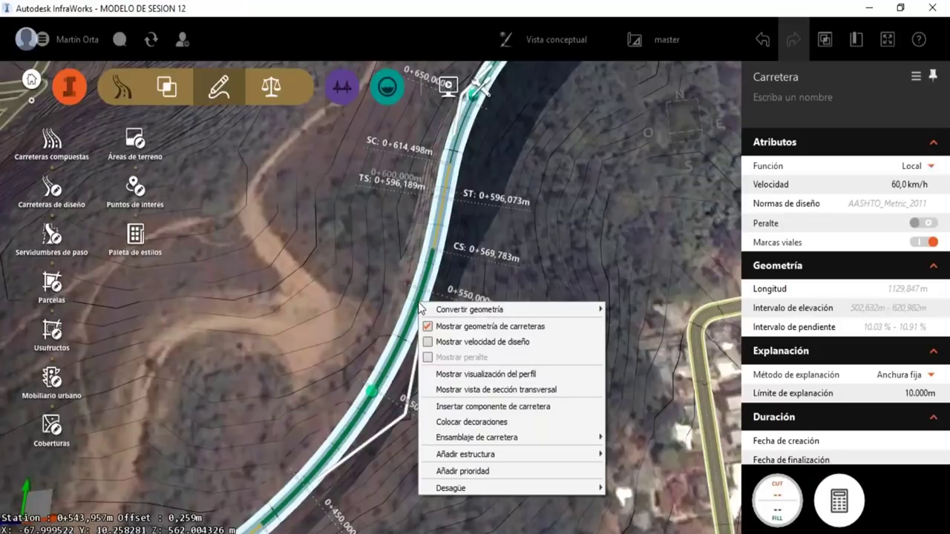
{"action": "left_click", "coordinate": [532, 372]}
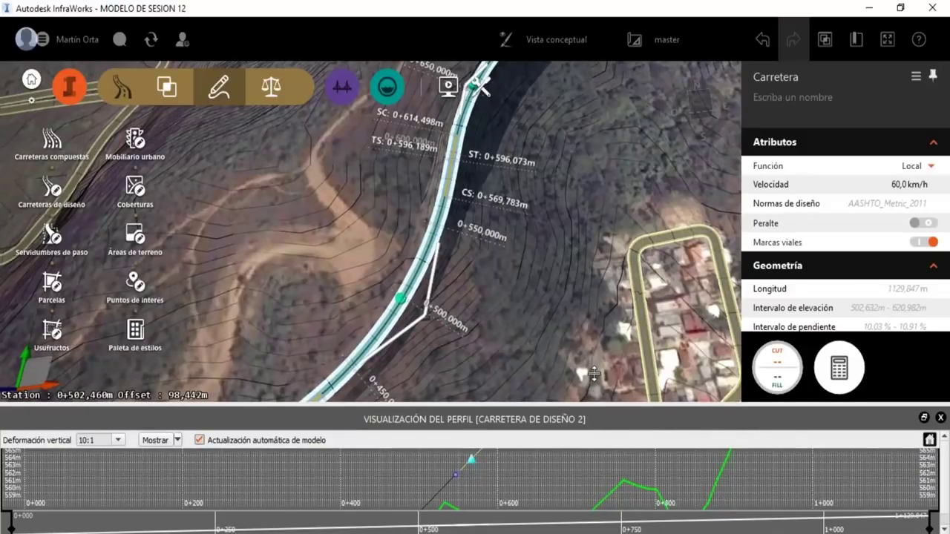
{"action": "left_click_drag", "start_coordinate": [593, 374], "coordinate": [603, 239]}
- Move the middle vertical point to 0+539,585, giving 9.04% and 11.79% grades
{"action": "scroll", "coordinate": [502, 423], "scroll_direction": "up", "scroll_amount": 2}
{"action": "scroll", "coordinate": [586, 401], "scroll_direction": "up", "scroll_amount": 2}
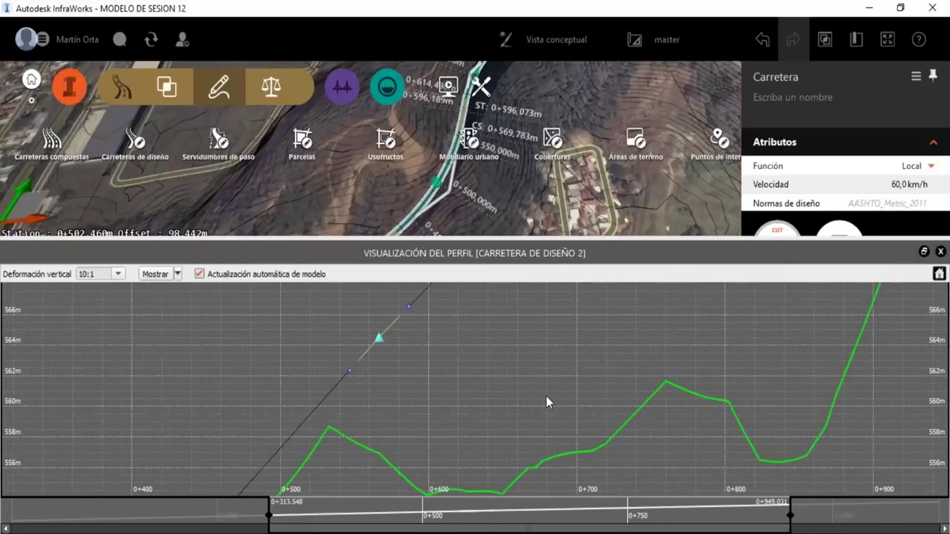
{"action": "scroll", "coordinate": [546, 396], "scroll_direction": "down", "scroll_amount": 2}
{"action": "scroll", "coordinate": [546, 396], "scroll_direction": "down", "scroll_amount": 2}
{"action": "scroll", "coordinate": [546, 395], "scroll_direction": "down", "scroll_amount": 1}
{"action": "scroll", "coordinate": [547, 395], "scroll_direction": "down", "scroll_amount": 2}
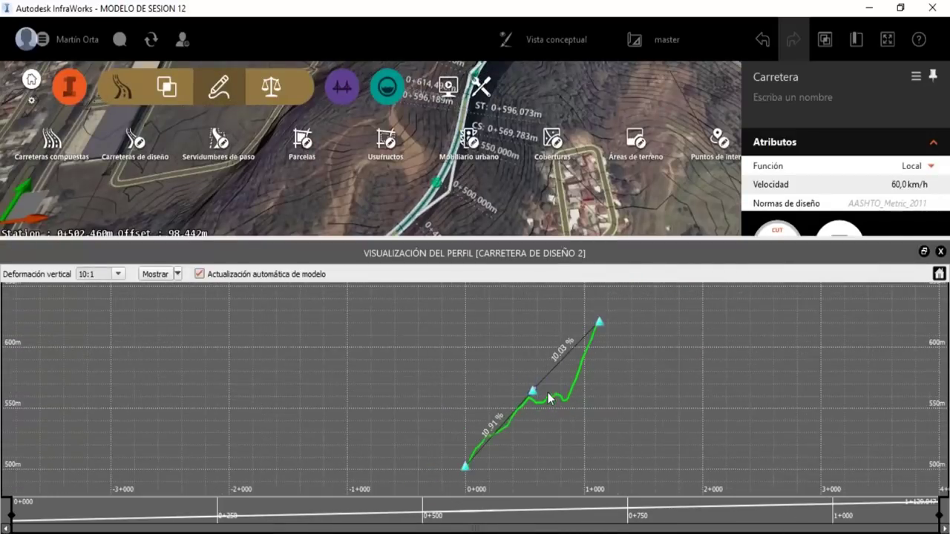
{"action": "scroll", "coordinate": [549, 399], "scroll_direction": "up", "scroll_amount": 1}
{"action": "scroll", "coordinate": [553, 401], "scroll_direction": "up", "scroll_amount": 1}
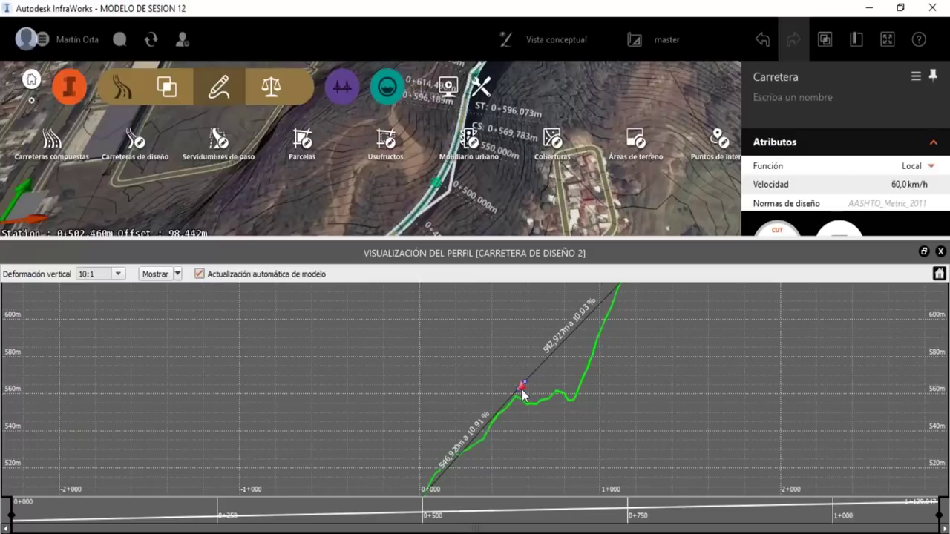
{"action": "mouse_move", "coordinate": [522, 388]}
{"action": "left_mouse_down"}
{"action": "mouse_move", "coordinate": [534, 390]}
{"action": "mouse_move", "coordinate": [511, 405]}
{"action": "mouse_move", "coordinate": [517, 410]}
{"action": "left_mouse_up"}
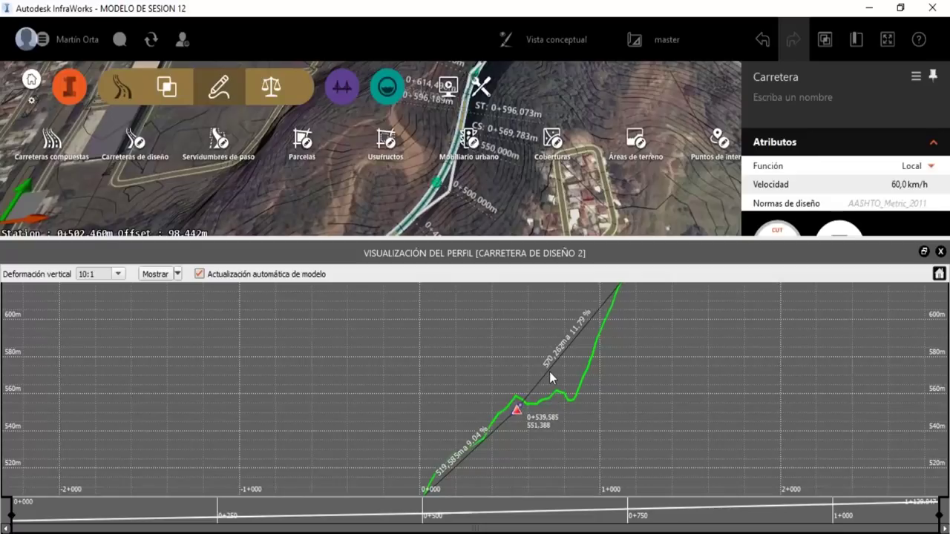
{"action": "scroll", "coordinate": [549, 372], "scroll_direction": "down", "scroll_amount": 1}
{"action": "scroll", "coordinate": [576, 374], "scroll_direction": "down", "scroll_amount": 1}
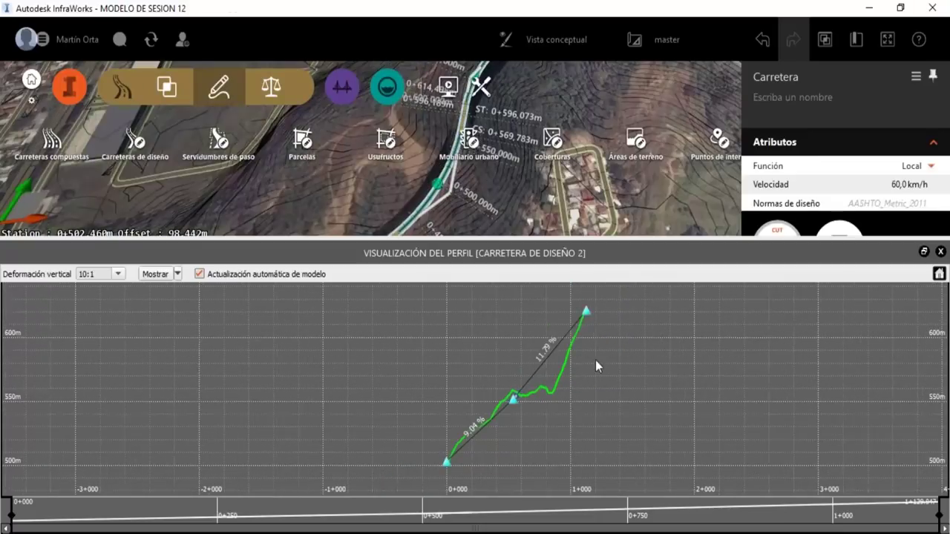
- Add a new vertical point with Añadir VAV and lower it toward the ground line
{"action": "right_click", "coordinate": [542, 362]}
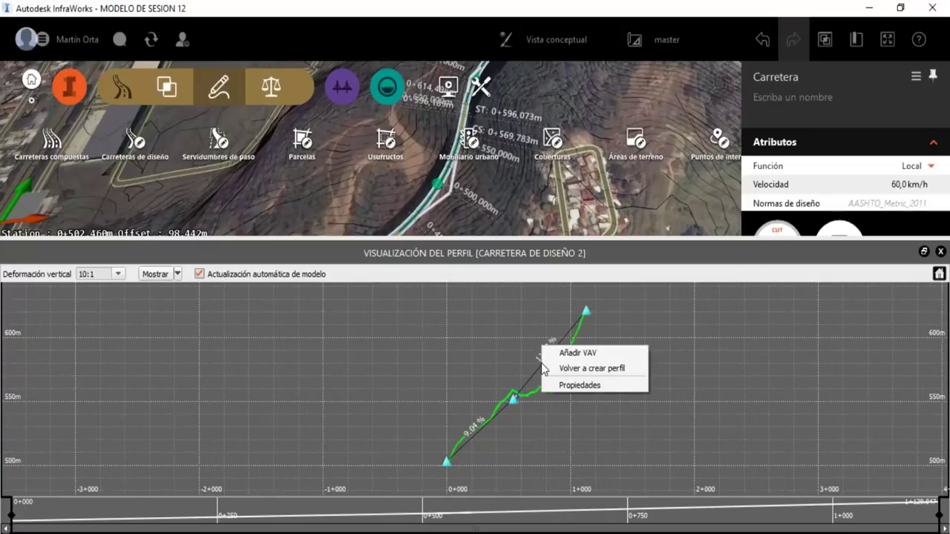
{"action": "left_click", "coordinate": [585, 359]}
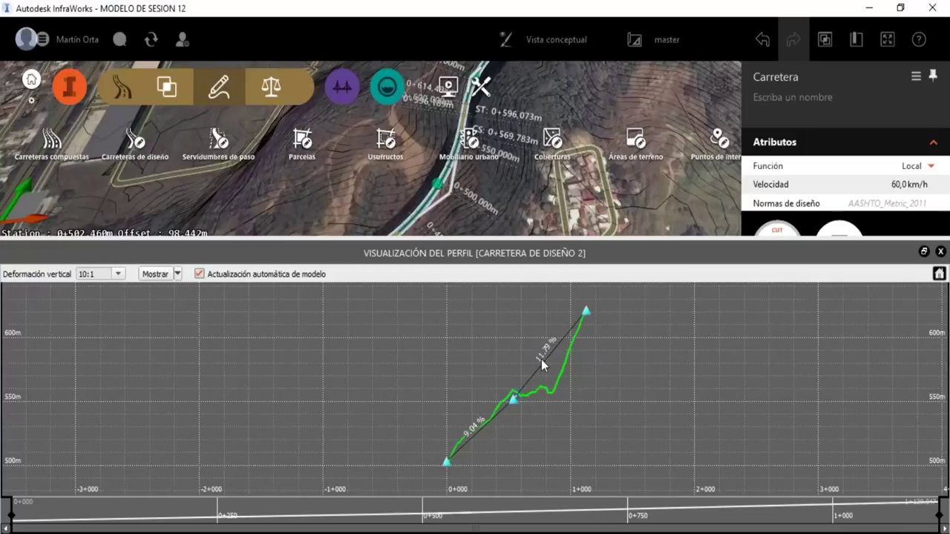
{"action": "left_click", "coordinate": [541, 359]}
{"action": "scroll", "coordinate": [520, 356], "scroll_direction": "up", "scroll_amount": 2}
{"action": "scroll", "coordinate": [482, 353], "scroll_direction": "up", "scroll_amount": 3}
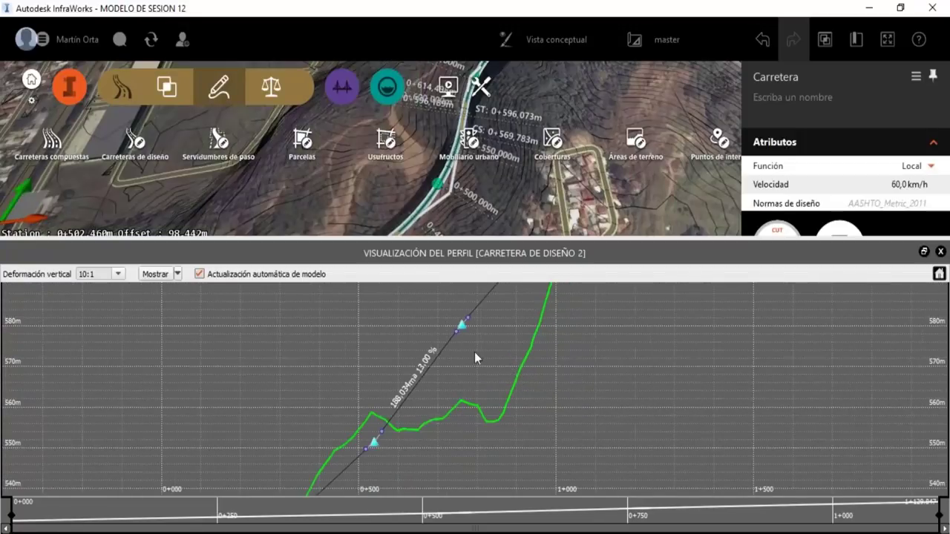
{"action": "mouse_move", "coordinate": [463, 327]}
{"action": "left_mouse_down"}
{"action": "mouse_move", "coordinate": [495, 394]}
{"action": "mouse_move", "coordinate": [471, 399]}
{"action": "left_mouse_up"}
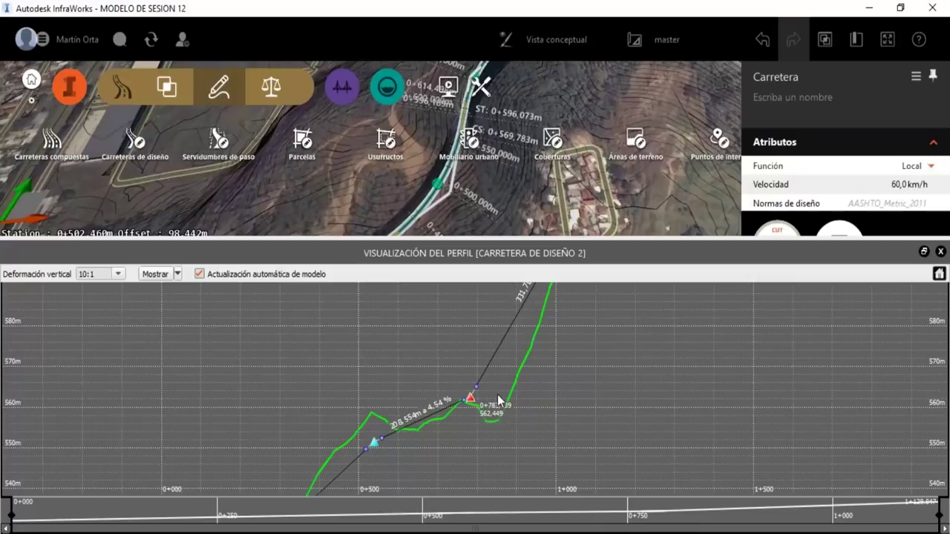
- Adjust the vertical points so the grades read 9.39%, 3.91% and 16.88%
{"action": "left_click", "coordinate": [431, 436]}
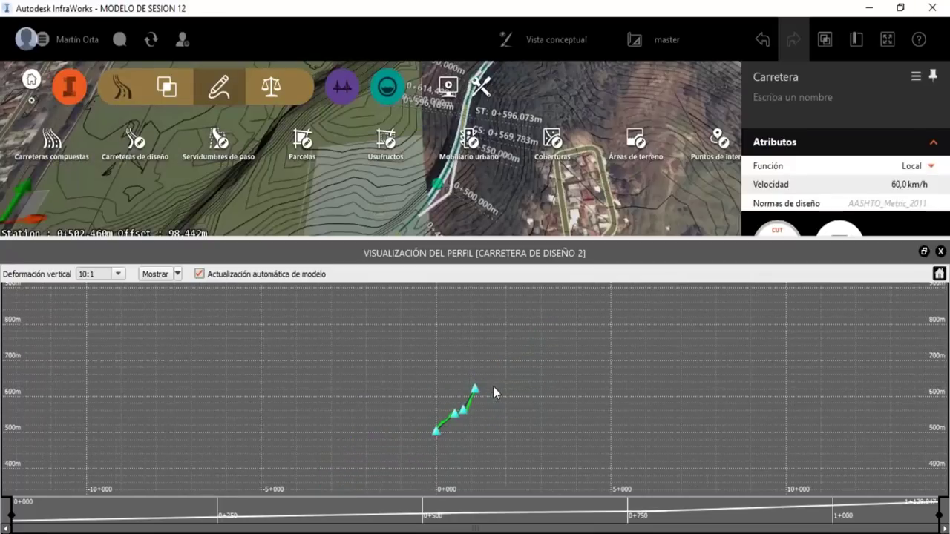
{"action": "scroll", "coordinate": [456, 417], "scroll_direction": "up", "scroll_amount": 2}
{"action": "scroll", "coordinate": [455, 417], "scroll_direction": "up", "scroll_amount": 2}
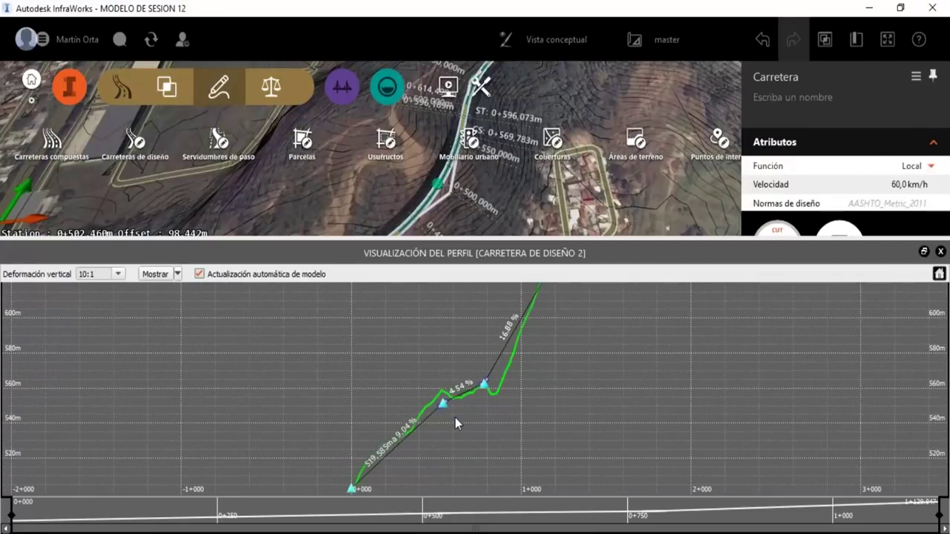
{"action": "left_click_drag", "start_coordinate": [443, 404], "coordinate": [436, 401]}
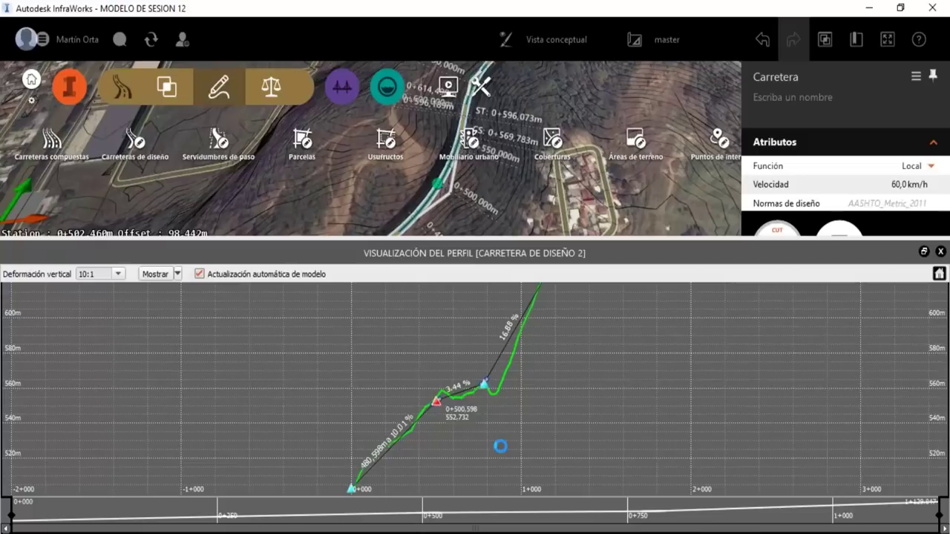
{"action": "left_click", "coordinate": [478, 391]}
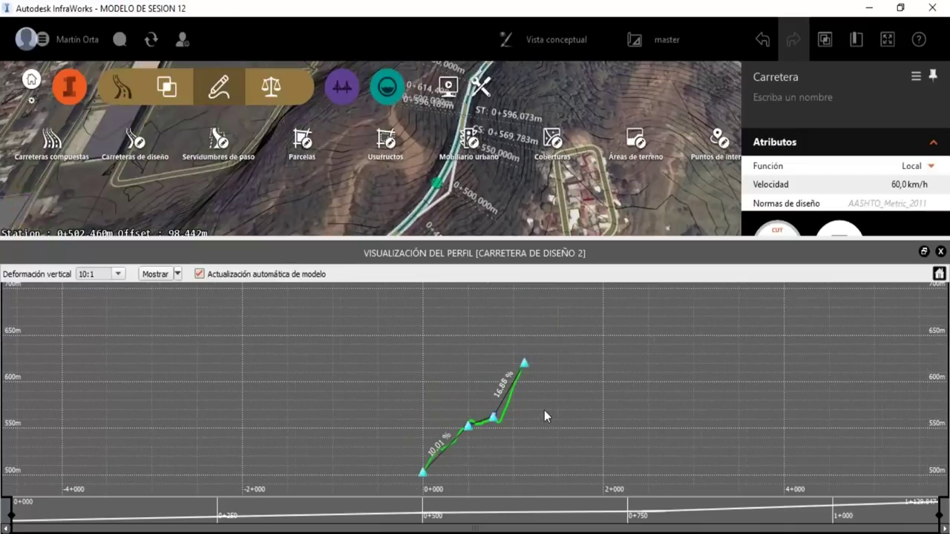
{"action": "left_click", "coordinate": [468, 425]}
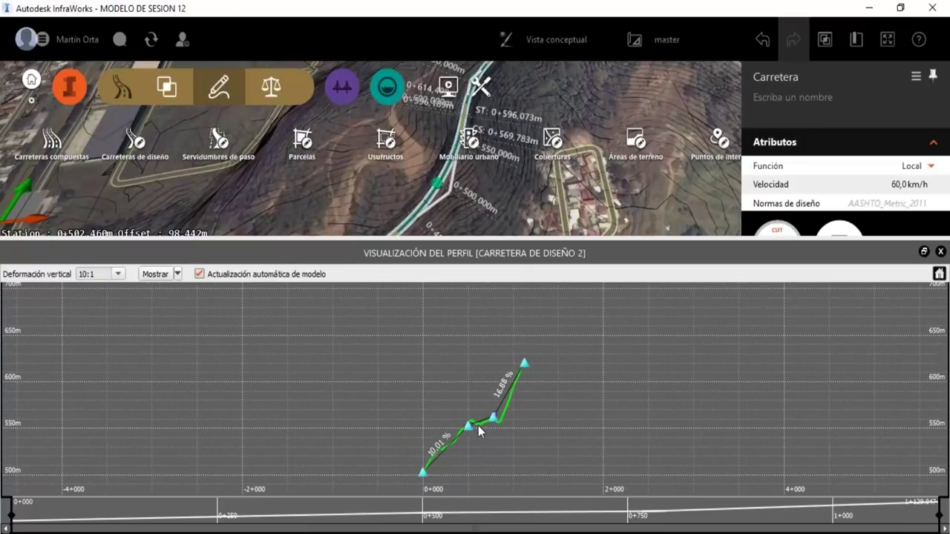
{"action": "left_click_drag", "start_coordinate": [469, 426], "coordinate": [472, 431]}
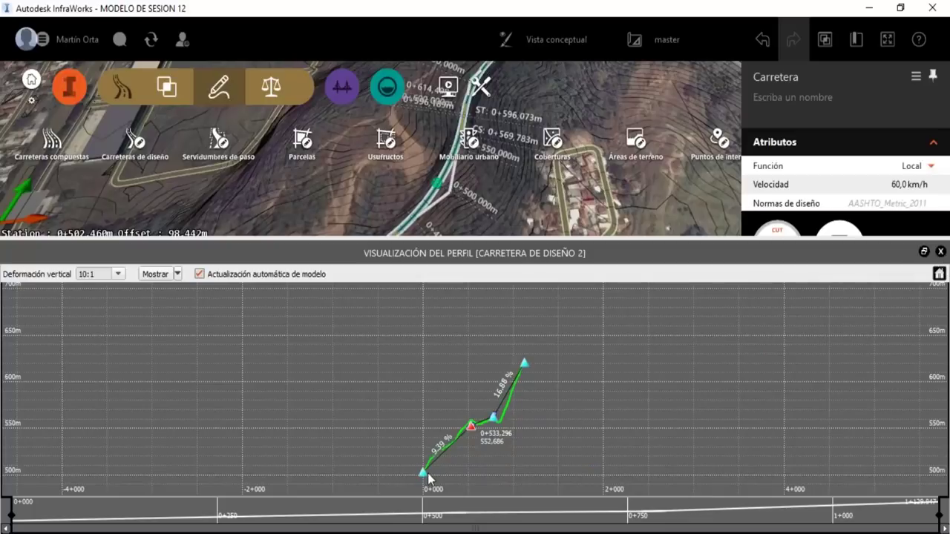
- Review the adjusted profile and close the profile view
{"action": "scroll", "coordinate": [472, 449], "scroll_direction": "up", "scroll_amount": 3}
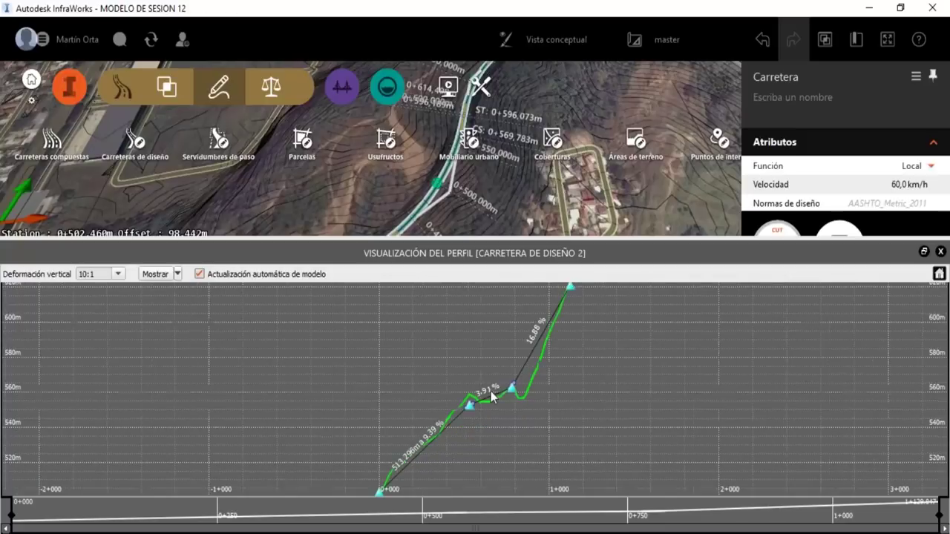
{"action": "scroll", "coordinate": [491, 395], "scroll_direction": "up", "scroll_amount": 5}
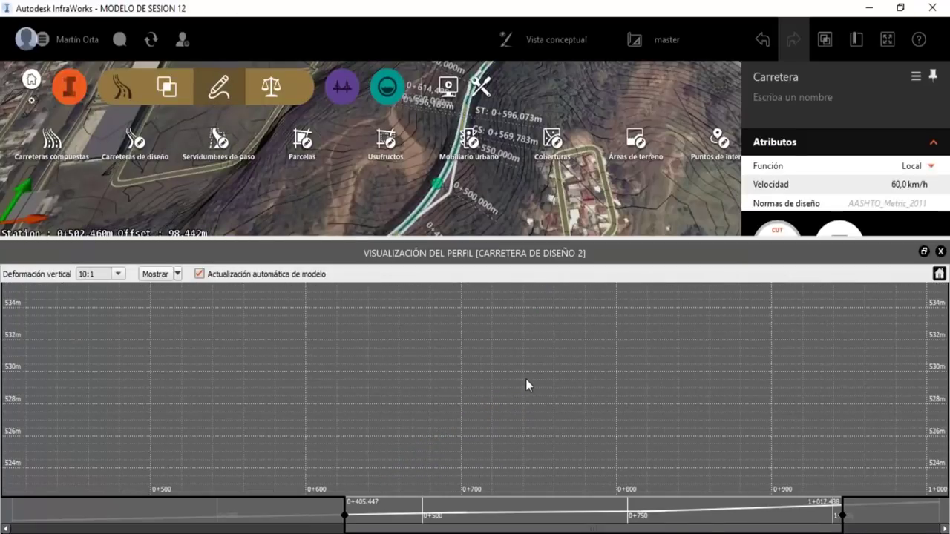
{"action": "scroll", "coordinate": [526, 381], "scroll_direction": "down", "scroll_amount": 3}
{"action": "scroll", "coordinate": [488, 389], "scroll_direction": "down", "scroll_amount": 2}
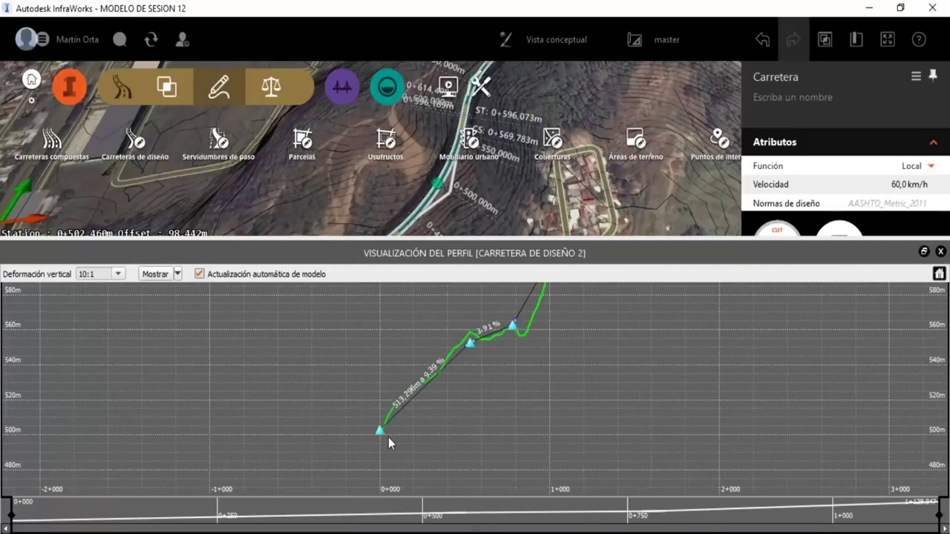
{"action": "scroll", "coordinate": [388, 437], "scroll_direction": "down", "scroll_amount": 1}
{"action": "scroll", "coordinate": [413, 408], "scroll_direction": "up", "scroll_amount": 4}
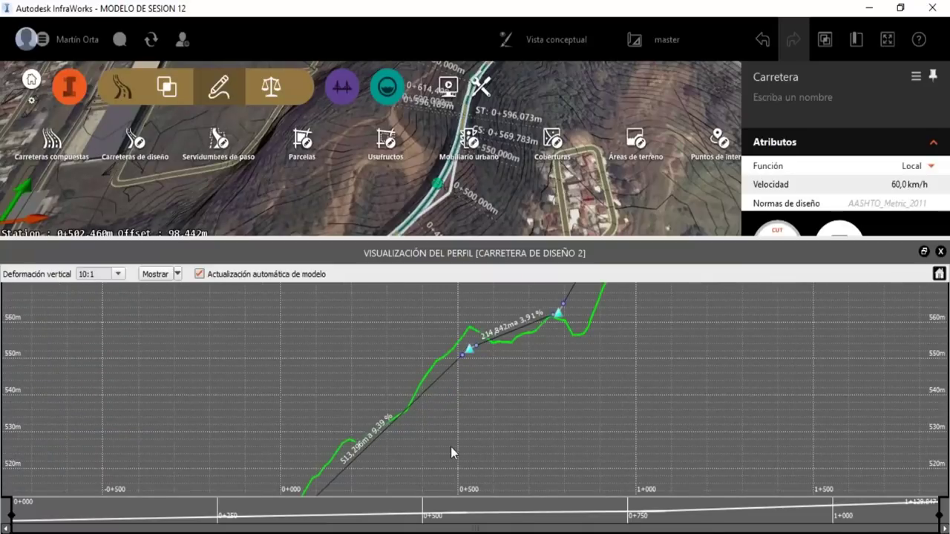
{"action": "scroll", "coordinate": [450, 448], "scroll_direction": "down", "scroll_amount": 3}
{"action": "scroll", "coordinate": [410, 446], "scroll_direction": "up", "scroll_amount": 2}
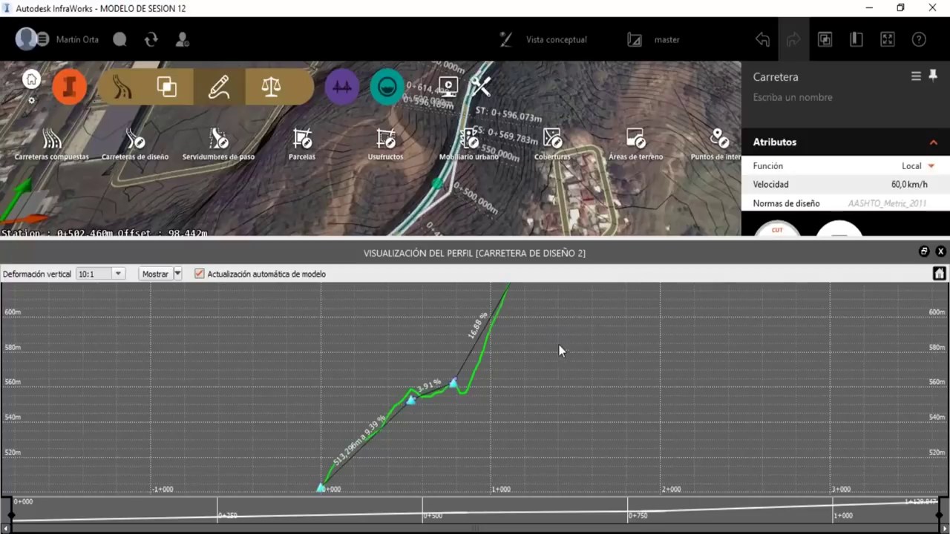
{"action": "left_click", "coordinate": [940, 252]}
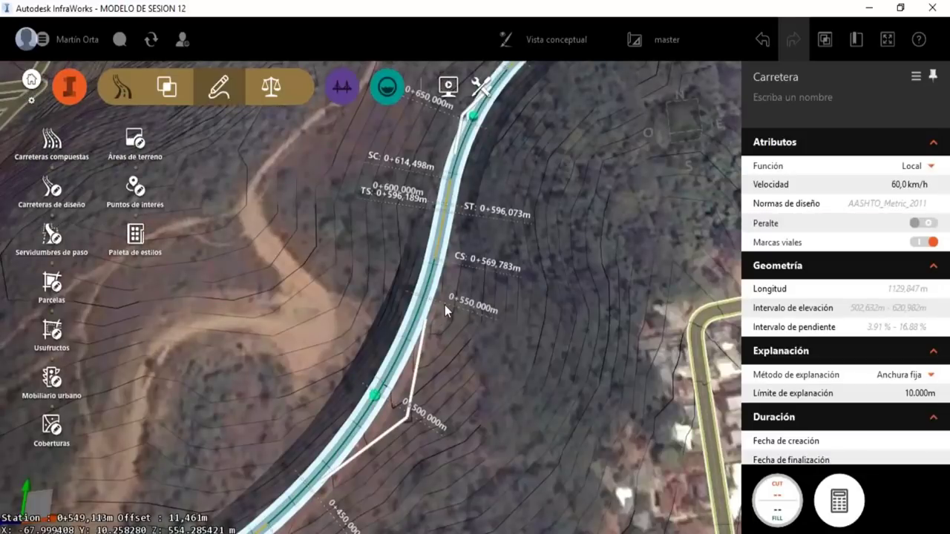
- Deselect the road and orbit along it in perspective to see the hillside cut
{"action": "scroll", "coordinate": [444, 305], "scroll_direction": "down", "scroll_amount": 1}
{"action": "scroll", "coordinate": [441, 312], "scroll_direction": "down", "scroll_amount": 1}
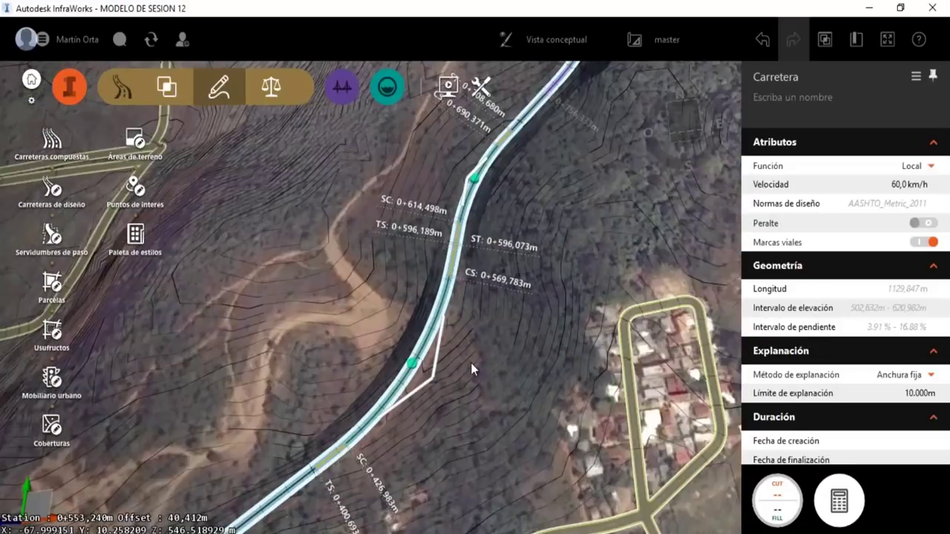
{"action": "left_click", "coordinate": [470, 363]}
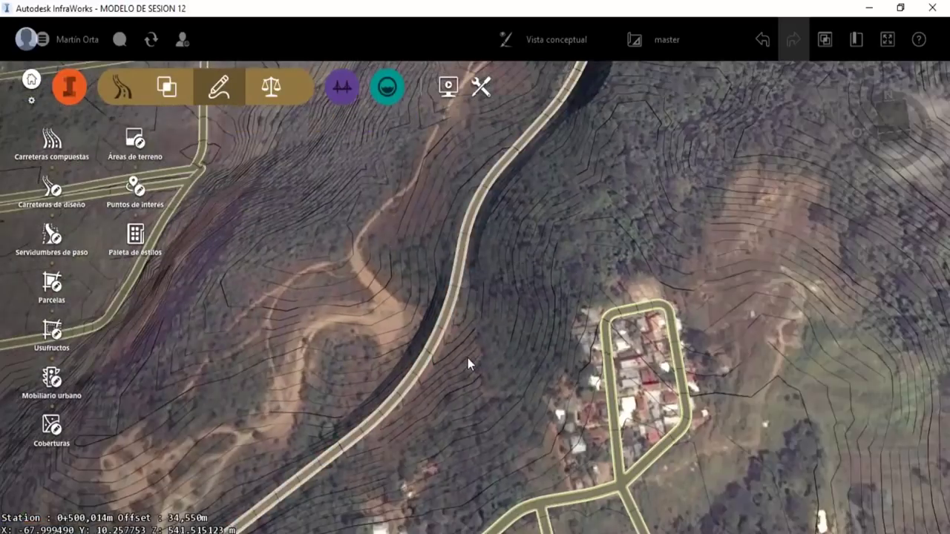
{"action": "mouse_move", "coordinate": [467, 358]}
{"action": "middle_mouse_down", "text": "shift"}
{"action": "mouse_move", "coordinate": [526, 225]}
{"action": "mouse_move", "coordinate": [468, 329]}
{"action": "mouse_move", "coordinate": [435, 326]}
{"action": "mouse_move", "coordinate": [315, 528]}
{"action": "mouse_move", "coordinate": [466, 251]}
{"action": "mouse_move", "coordinate": [537, 224]}
{"action": "mouse_move", "coordinate": [483, 290]}
{"action": "mouse_move", "coordinate": [570, 211]}
{"action": "mouse_move", "coordinate": [412, 269]}
{"action": "mouse_move", "coordinate": [441, 290]}
{"action": "mouse_move", "coordinate": [543, 292]}
{"action": "mouse_move", "coordinate": [462, 322]}
{"action": "middle_mouse_up", "text": "shift"}
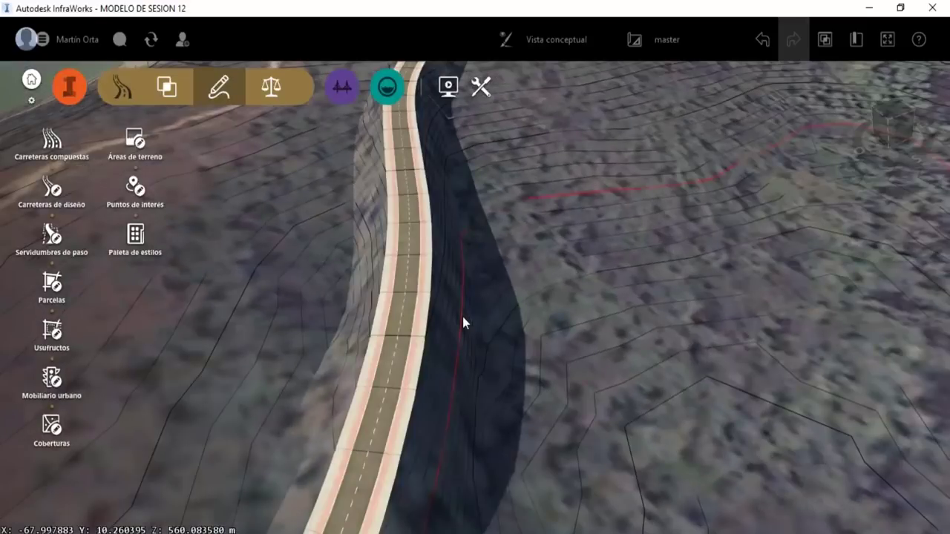
{"action": "scroll", "coordinate": [462, 316], "scroll_direction": "down", "scroll_amount": 2}
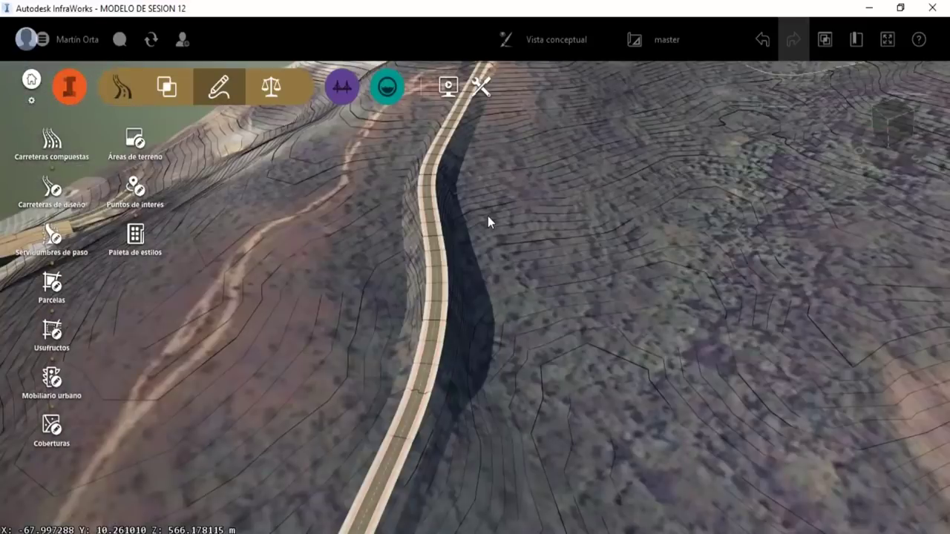
{"action": "mouse_move", "coordinate": [487, 216]}
{"action": "middle_mouse_down", "text": "shift"}
{"action": "mouse_move", "coordinate": [460, 274]}
{"action": "mouse_move", "coordinate": [360, 322]}
{"action": "middle_mouse_up", "text": "shift"}
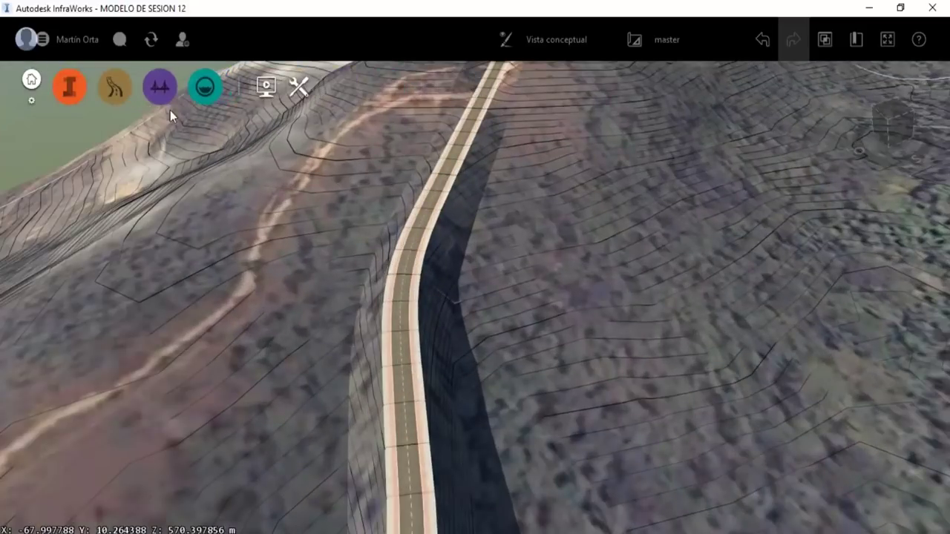
{"action": "mouse_move", "coordinate": [387, 86]}
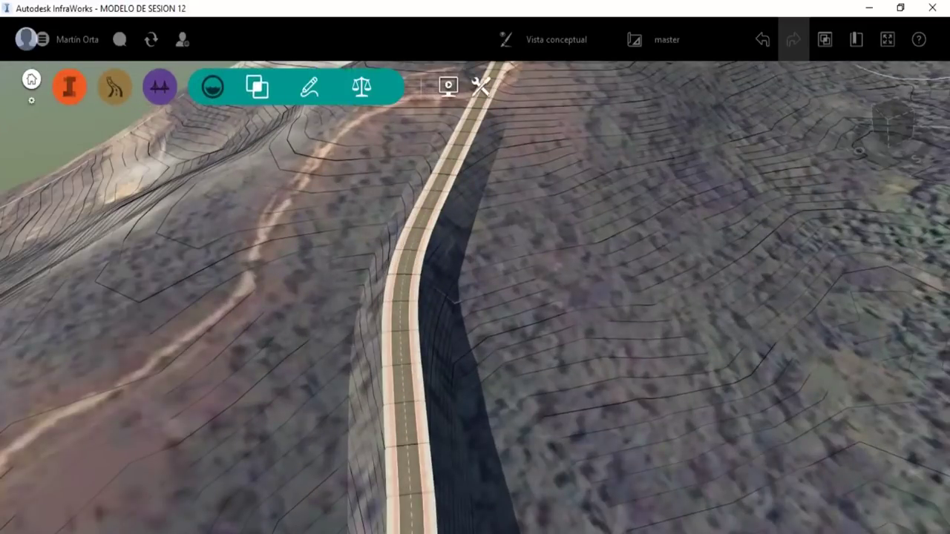
- Start the O.D.T. culvert tool from the drainage Create menu and tilt to plan view
{"action": "left_click", "coordinate": [309, 87]}
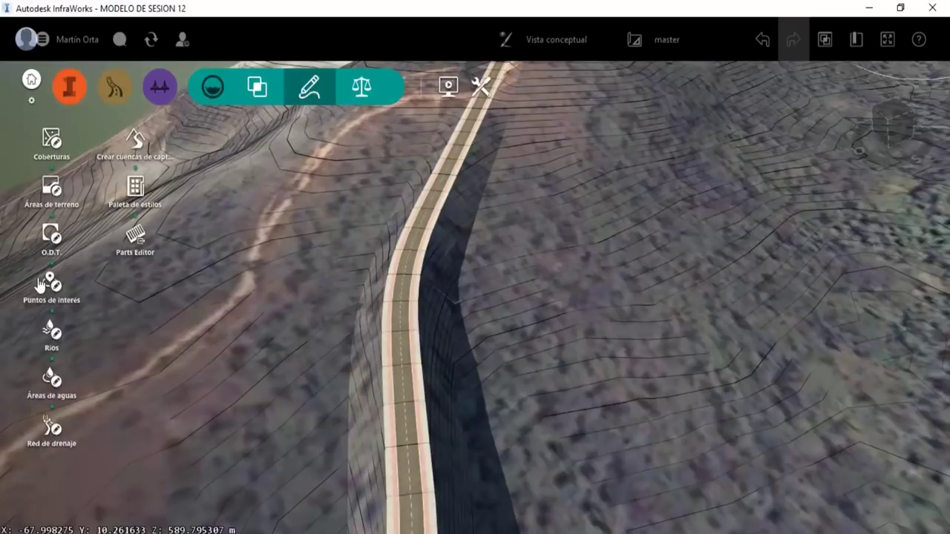
{"action": "left_click", "coordinate": [51, 235]}
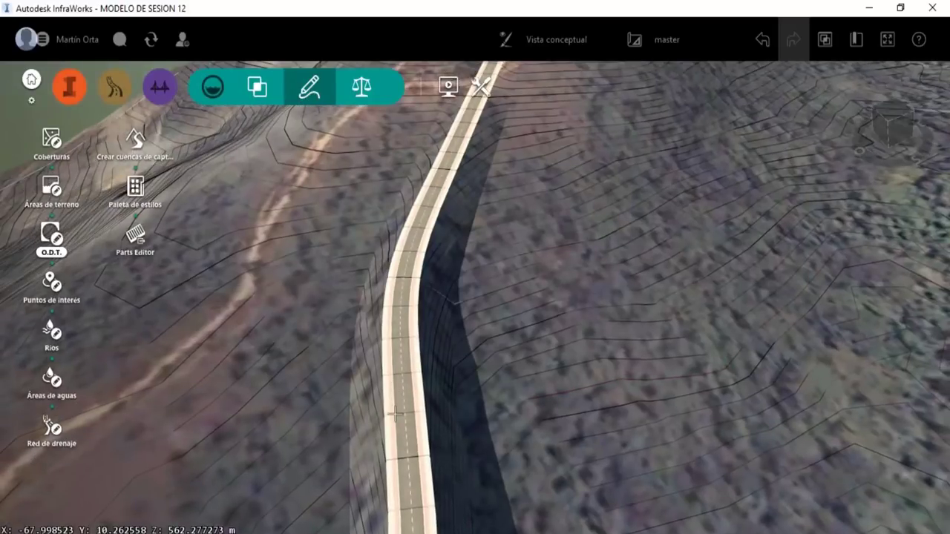
{"action": "middle_click_drag", "start_coordinate": [396, 414], "coordinate": [383, 473], "text": "shift"}
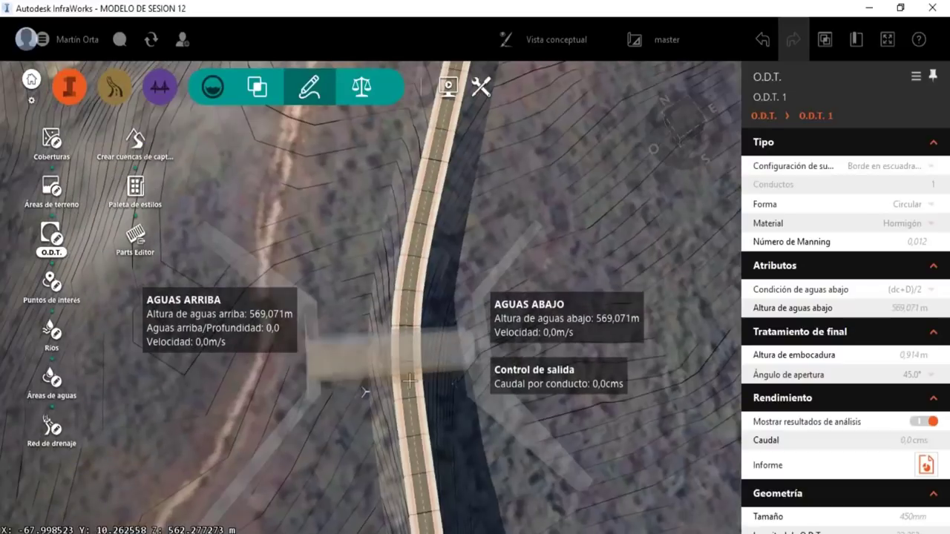
- Finish placing culvert O.D.T. 1 across the road, then deselect it
{"action": "middle_click_drag", "start_coordinate": [410, 380], "coordinate": [417, 304]}
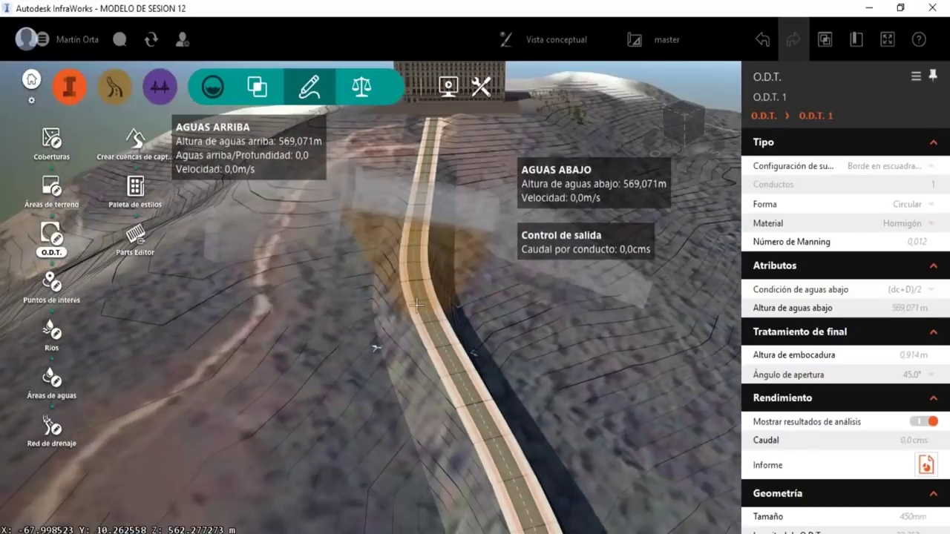
{"action": "middle_click_drag", "start_coordinate": [417, 304], "coordinate": [398, 328], "text": "shift"}
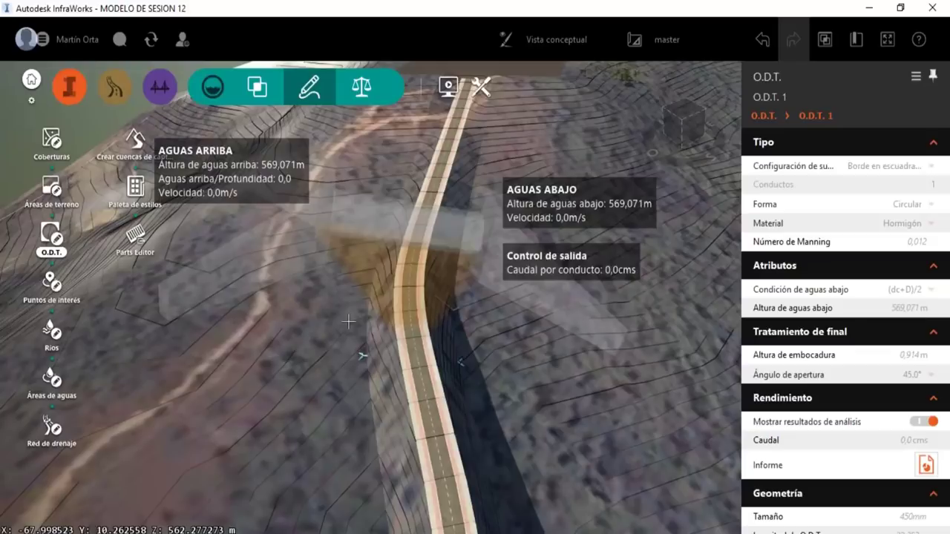
{"action": "left_click", "coordinate": [358, 349]}
{"action": "left_click", "coordinate": [342, 370]}
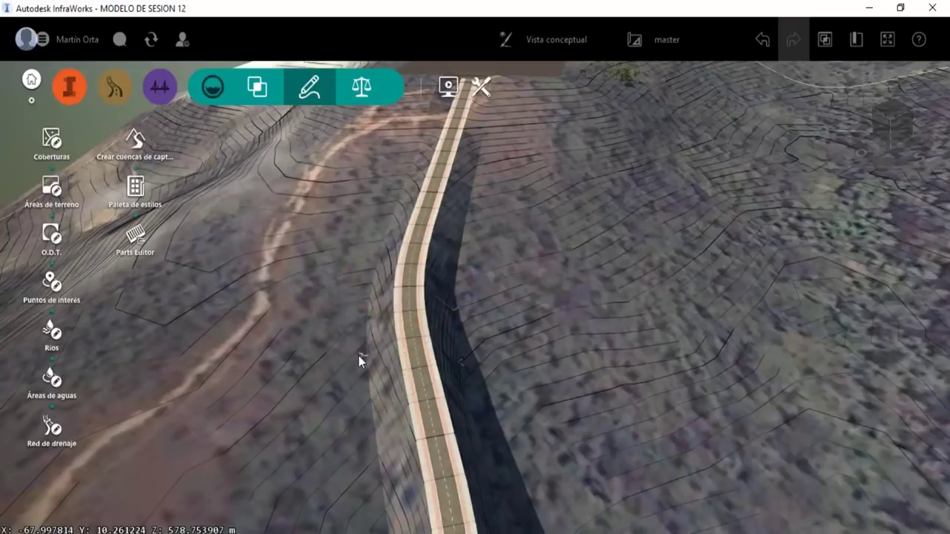
- Zoom and orbit to culvert O.D.T. 1 and select it to show its properties
{"action": "scroll", "coordinate": [359, 361], "scroll_direction": "up", "scroll_amount": 1}
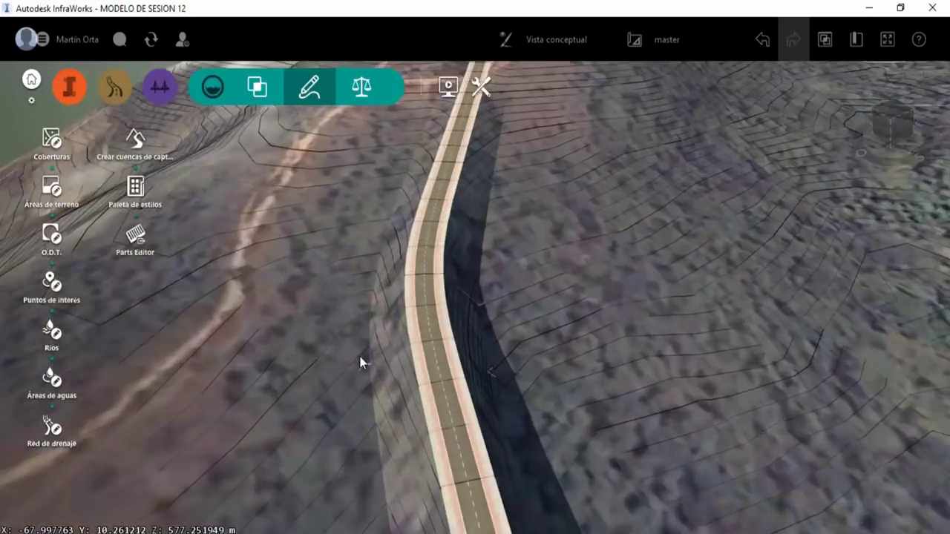
{"action": "scroll", "coordinate": [423, 391], "scroll_direction": "up", "scroll_amount": 3}
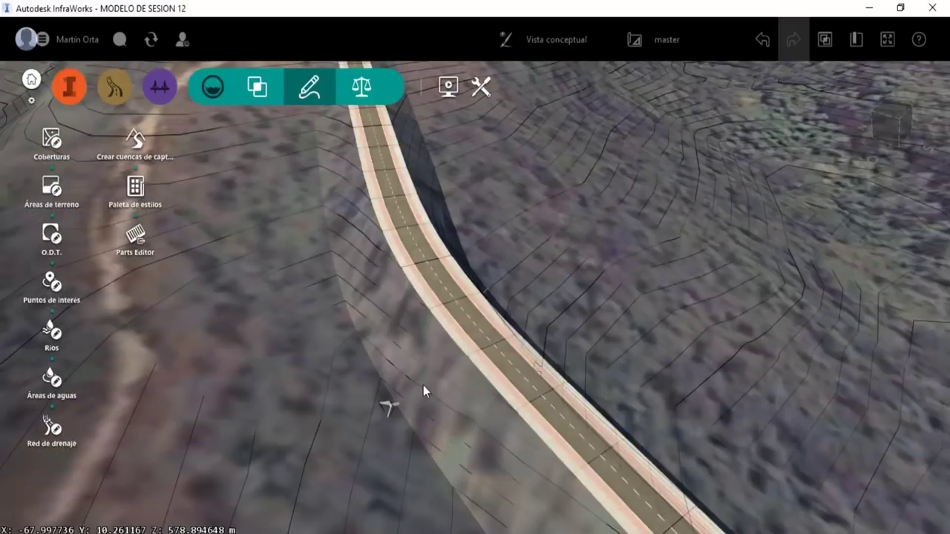
{"action": "middle_click_drag", "start_coordinate": [423, 385], "coordinate": [432, 431]}
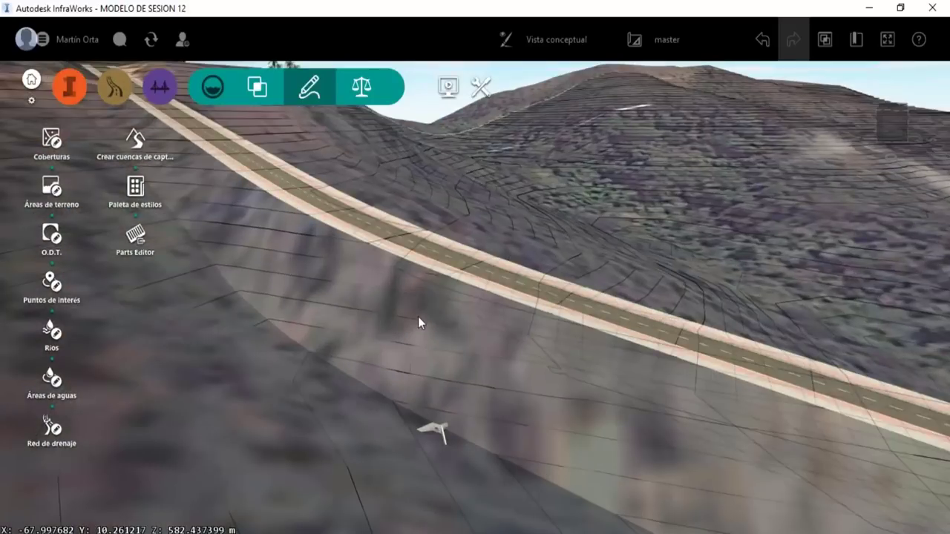
{"action": "scroll", "coordinate": [418, 316], "scroll_direction": "up", "scroll_amount": 1}
{"action": "right_click", "coordinate": [459, 428]}
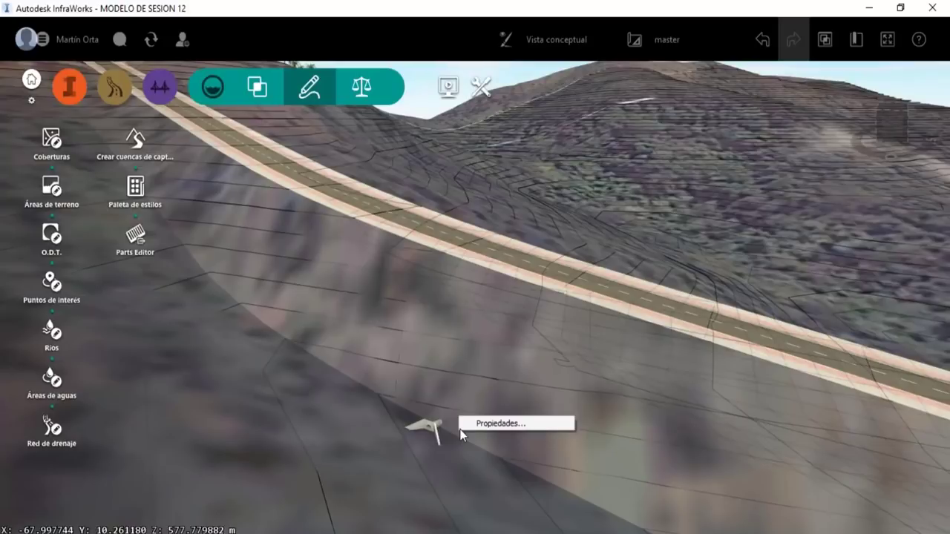
{"action": "mouse_move", "coordinate": [460, 429]}
{"action": "middle_mouse_down"}
{"action": "mouse_move", "coordinate": [438, 429]}
{"action": "mouse_move", "coordinate": [441, 411]}
{"action": "mouse_move", "coordinate": [448, 485]}
{"action": "mouse_move", "coordinate": [416, 475]}
{"action": "mouse_move", "coordinate": [454, 451]}
{"action": "mouse_move", "coordinate": [428, 419]}
{"action": "middle_mouse_up"}
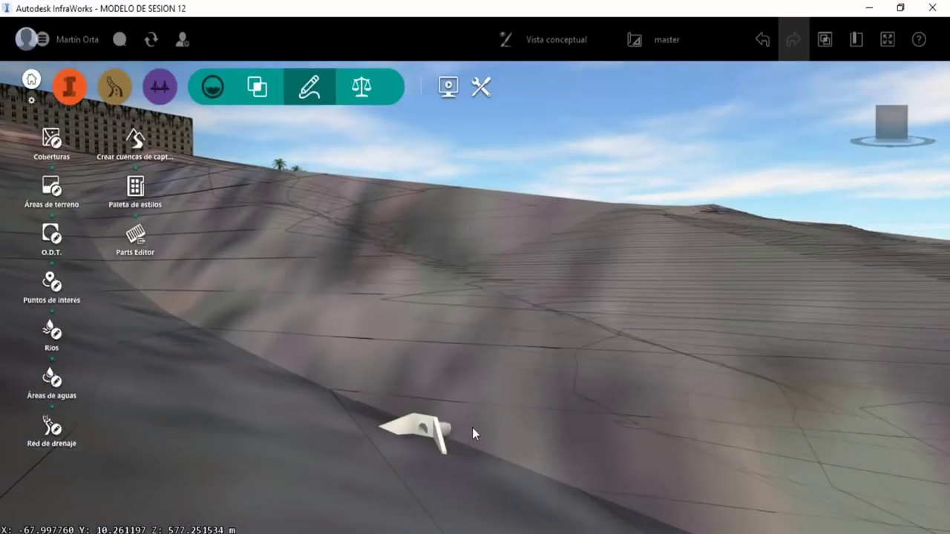
{"action": "left_click", "coordinate": [442, 428]}
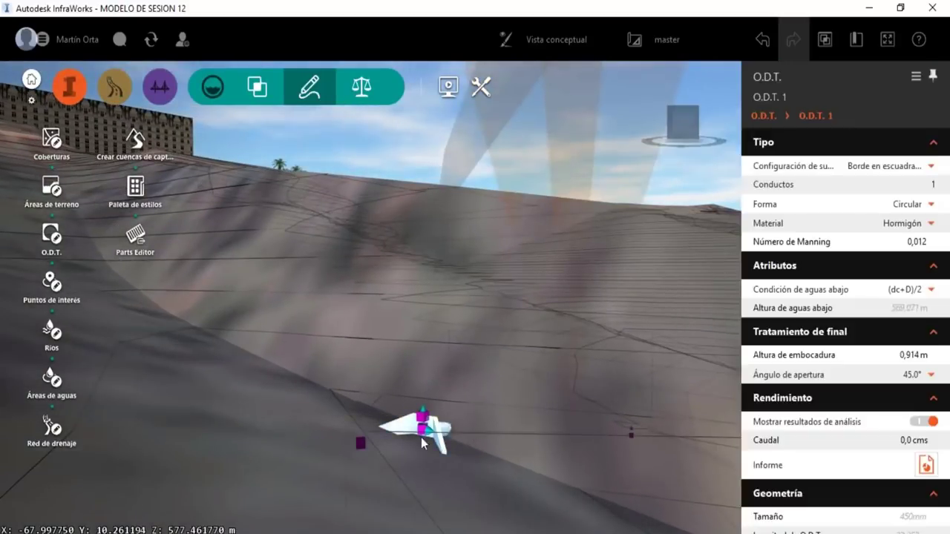
- Make culvert O.D.T. 1 a rectangular 900 x 600 mm concrete box, then deselect it
{"action": "left_click", "coordinate": [931, 205]}
{"action": "left_click", "coordinate": [933, 206]}
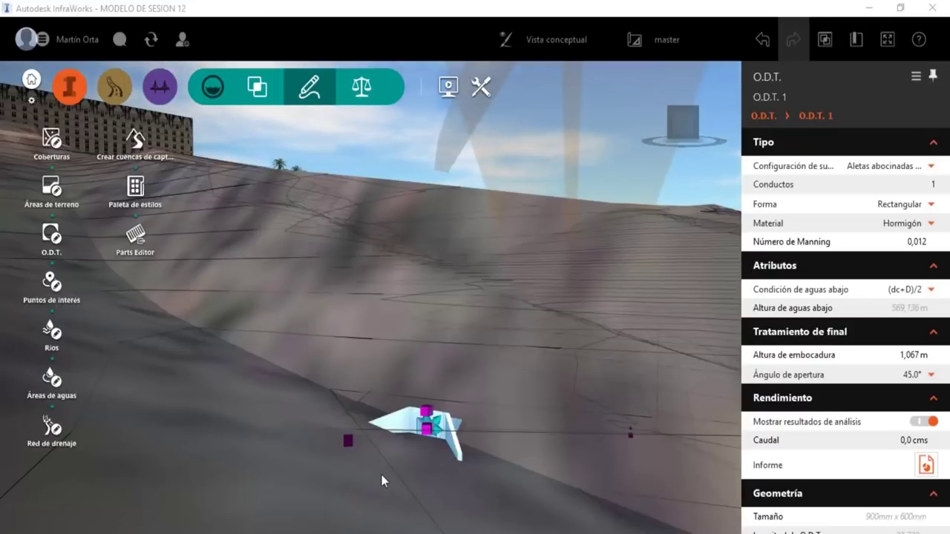
{"action": "scroll", "coordinate": [434, 449], "scroll_direction": "up", "scroll_amount": 1}
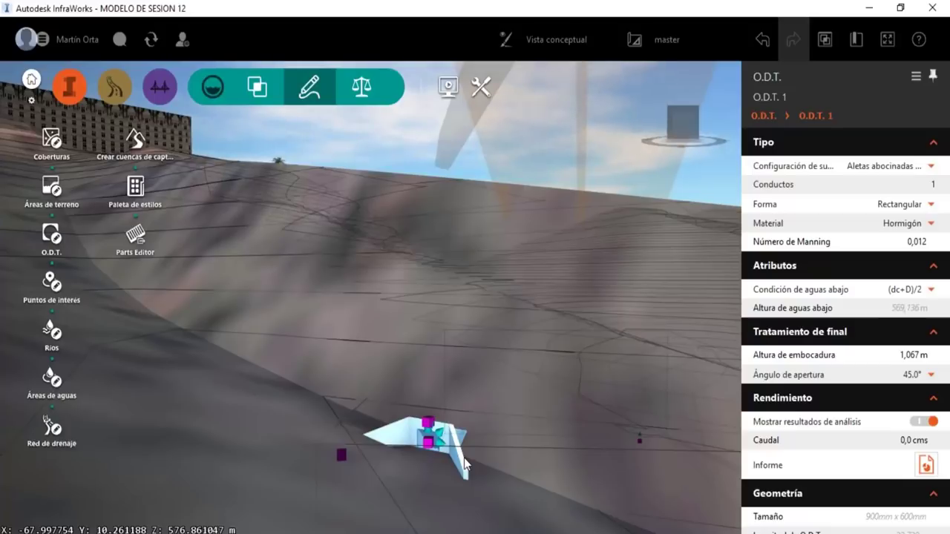
{"action": "left_click", "coordinate": [475, 459]}
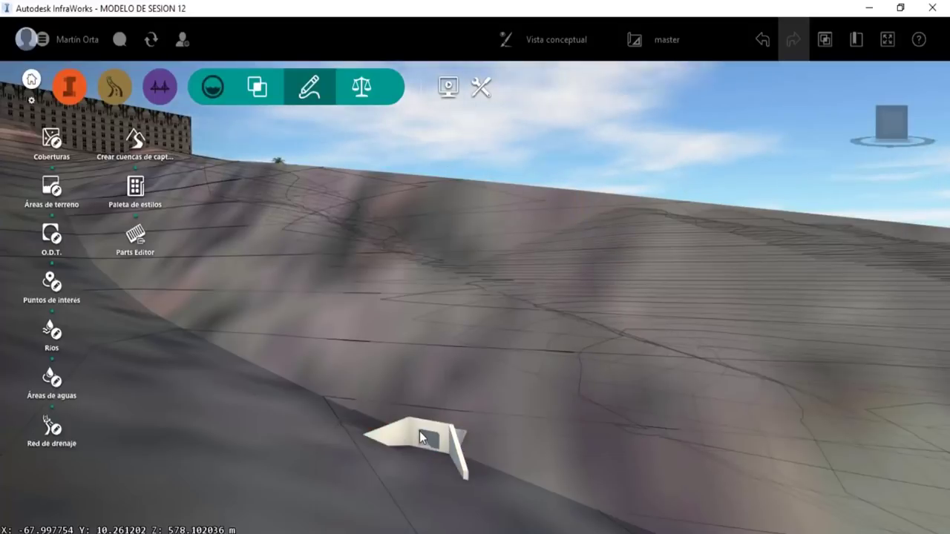
{"action": "key", "text": "ctrl+z"}
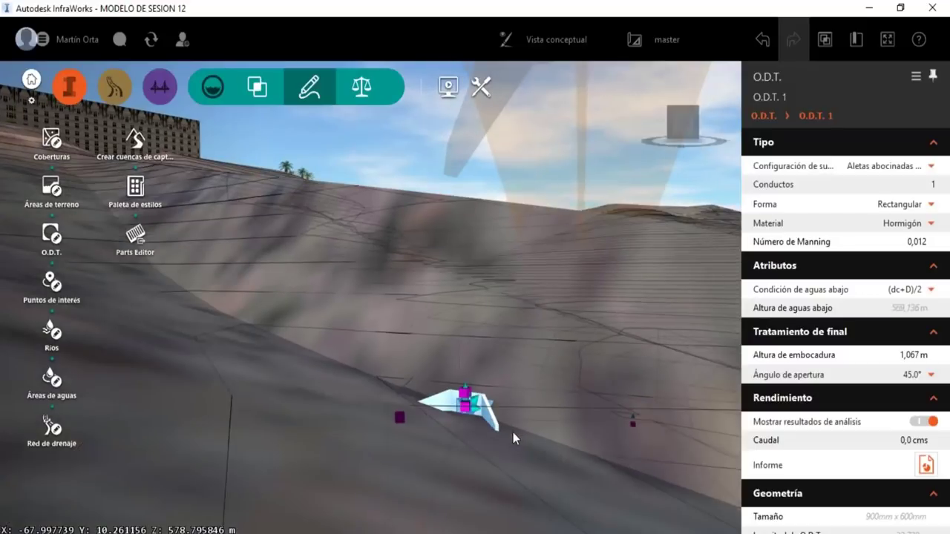
{"action": "mouse_move", "coordinate": [512, 432]}
{"action": "middle_mouse_down", "text": "shift"}
{"action": "mouse_move", "coordinate": [405, 398]}
{"action": "mouse_move", "coordinate": [371, 320]}
{"action": "mouse_move", "coordinate": [382, 311]}
{"action": "middle_mouse_up", "text": "shift"}
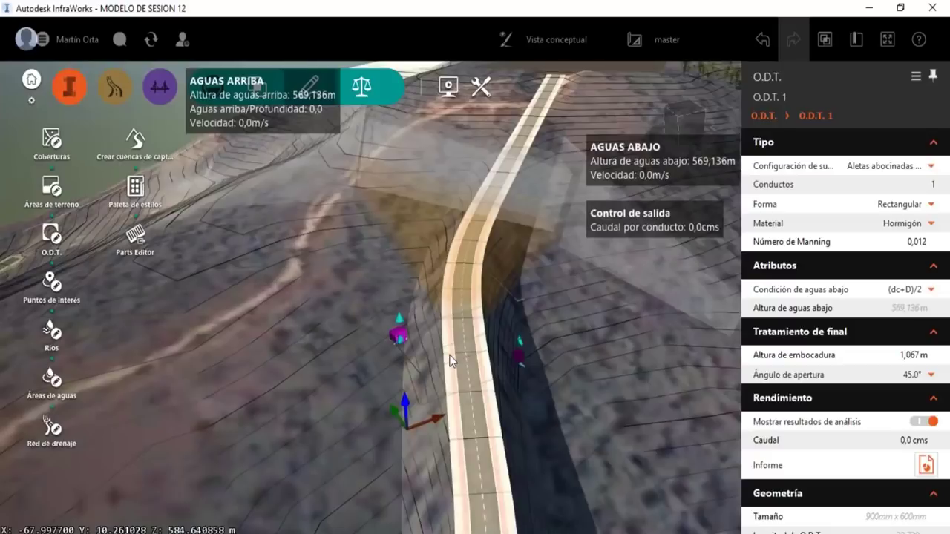
{"action": "key", "text": "Escape"}
{"action": "mouse_move", "coordinate": [458, 355]}
{"action": "middle_mouse_down", "text": "shift"}
{"action": "mouse_move", "coordinate": [538, 359]}
{"action": "mouse_move", "coordinate": [609, 273]}
{"action": "mouse_move", "coordinate": [578, 333]}
{"action": "mouse_move", "coordinate": [456, 422]}
{"action": "mouse_move", "coordinate": [448, 373]}
{"action": "mouse_move", "coordinate": [352, 380]}
{"action": "mouse_move", "coordinate": [403, 392]}
{"action": "mouse_move", "coordinate": [477, 448]}
{"action": "middle_mouse_up", "text": "shift"}
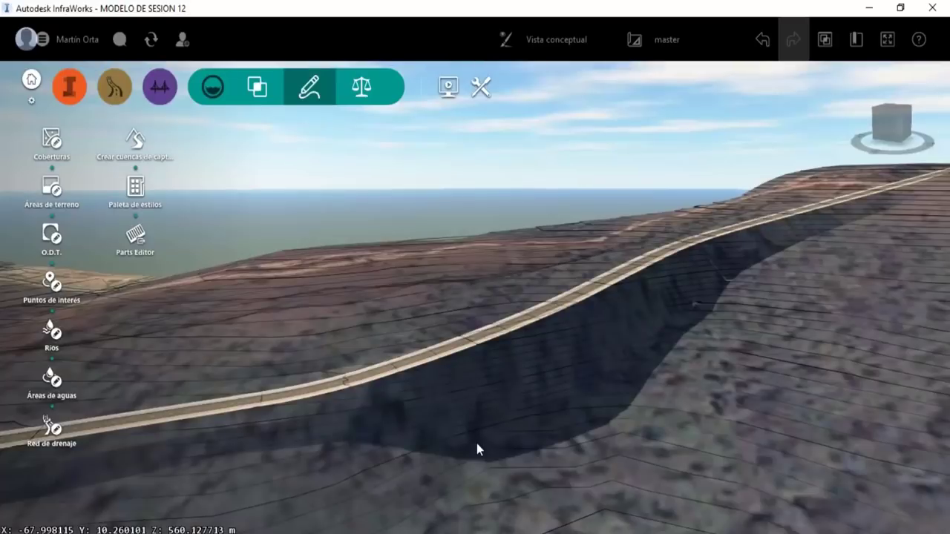
- Define an I-girder bridge span from station 0+812,252 to 0+894,837 on the road
{"action": "left_click", "coordinate": [159, 86]}
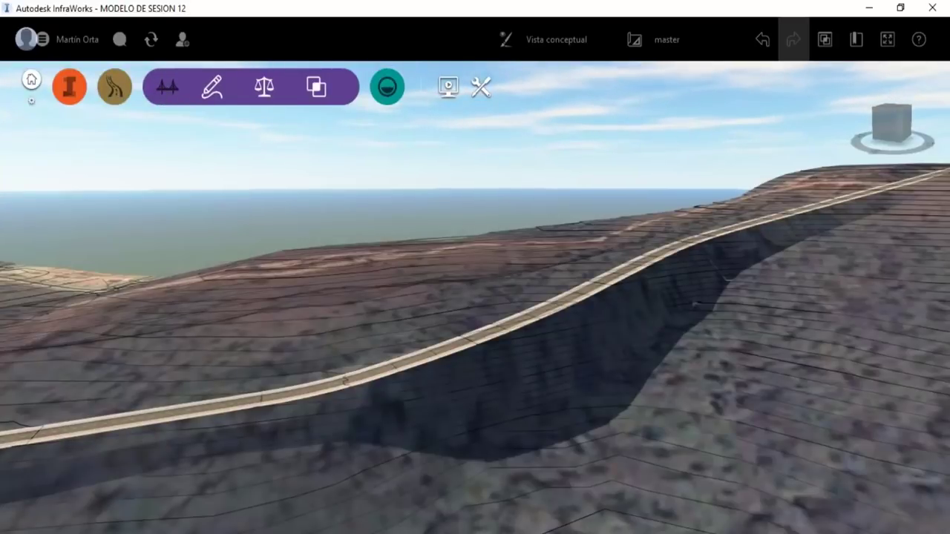
{"action": "left_click", "coordinate": [212, 88]}
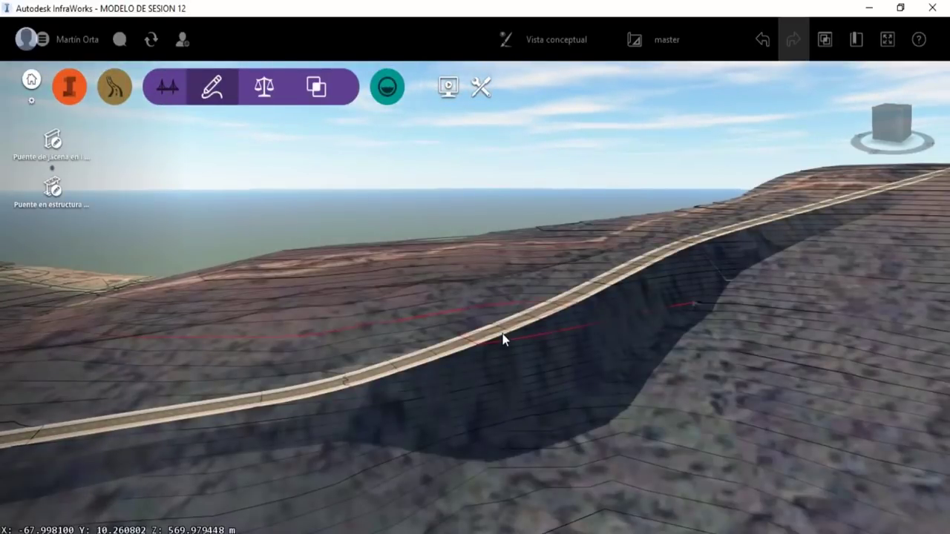
{"action": "mouse_move", "coordinate": [503, 339]}
{"action": "middle_mouse_down", "text": "shift"}
{"action": "mouse_move", "coordinate": [488, 401]}
{"action": "mouse_move", "coordinate": [445, 271]}
{"action": "mouse_move", "coordinate": [349, 333]}
{"action": "mouse_move", "coordinate": [349, 360]}
{"action": "middle_mouse_up", "text": "shift"}
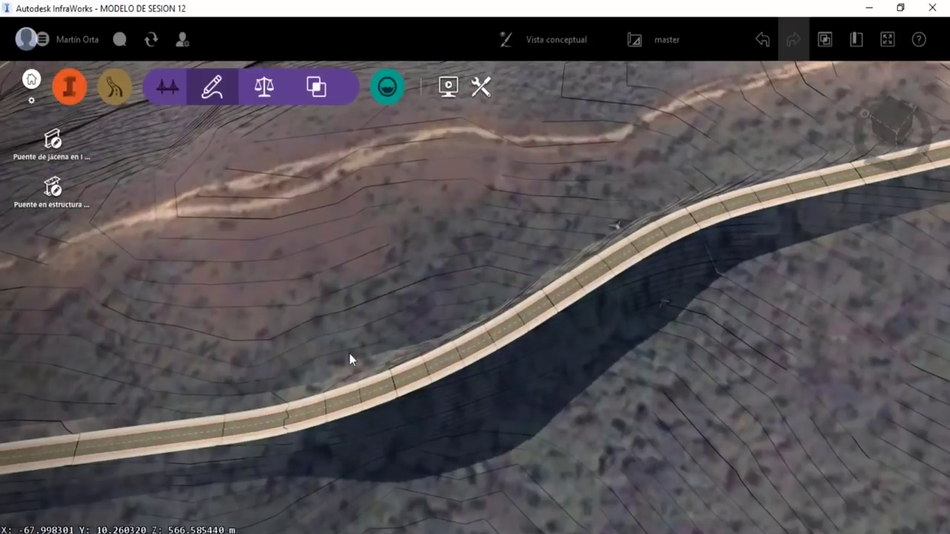
{"action": "left_click", "coordinate": [52, 140]}
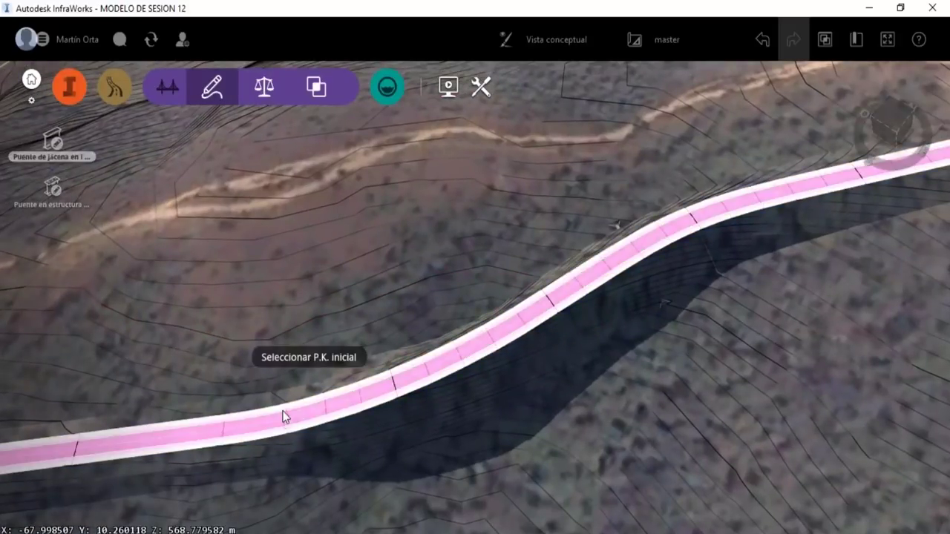
{"action": "left_click", "coordinate": [352, 409]}
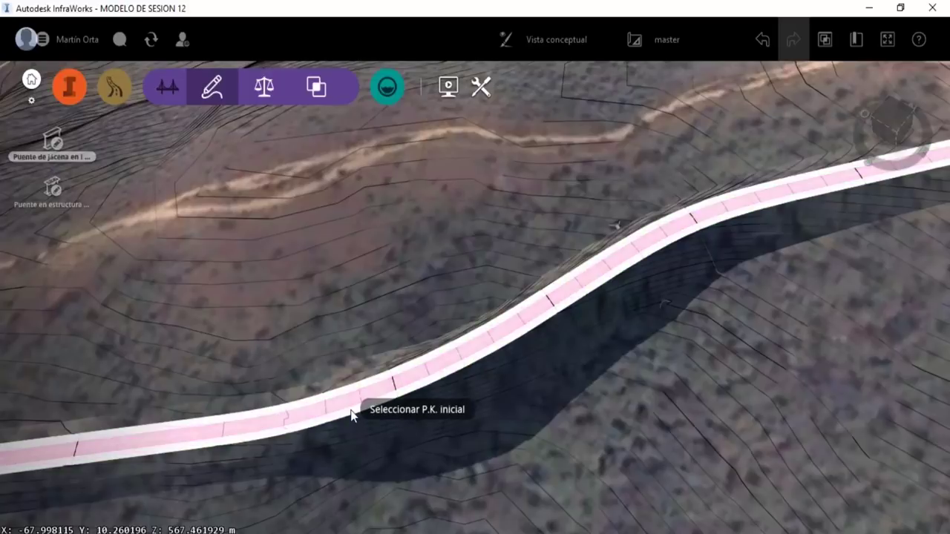
{"action": "left_click", "coordinate": [514, 335]}
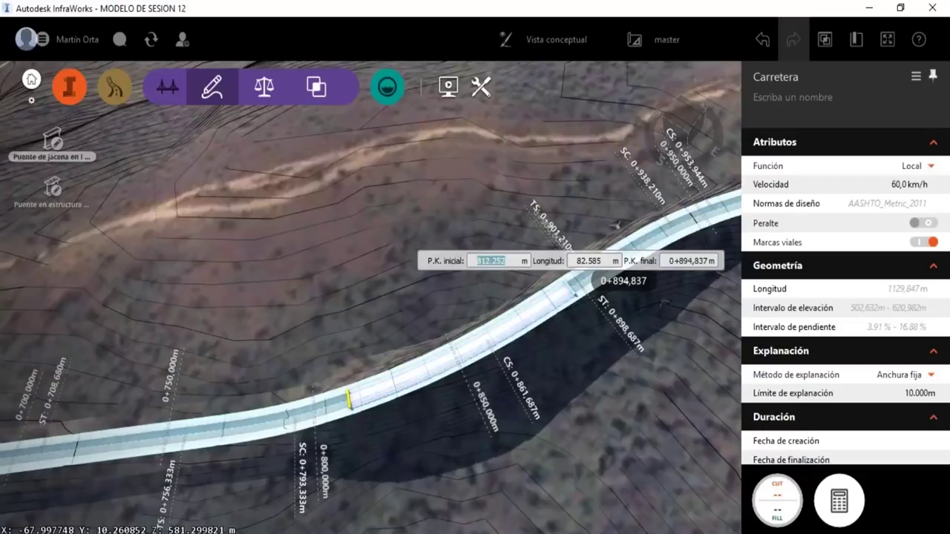
- Create bridge Puente 1, deselect it, and orbit low to inspect its two piers
{"action": "key", "text": "Escape"}
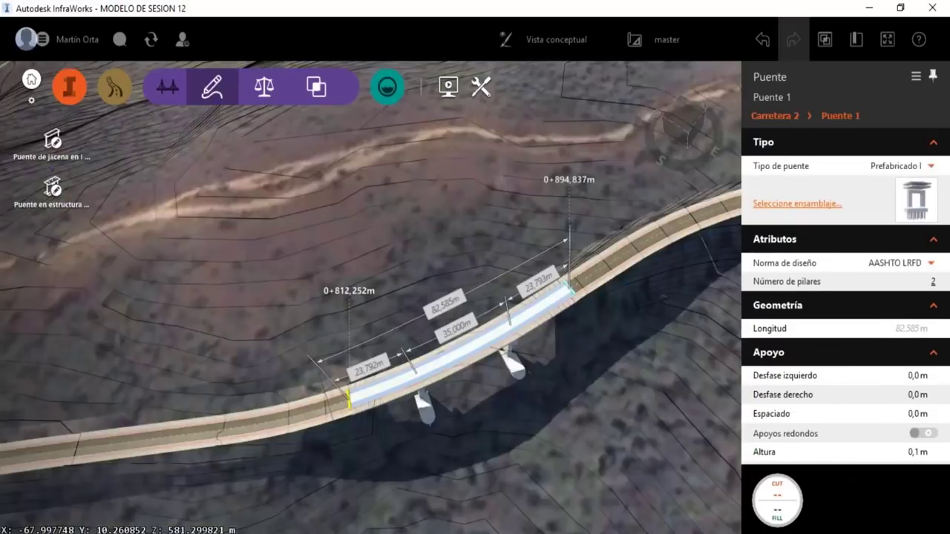
{"action": "left_click", "coordinate": [512, 318]}
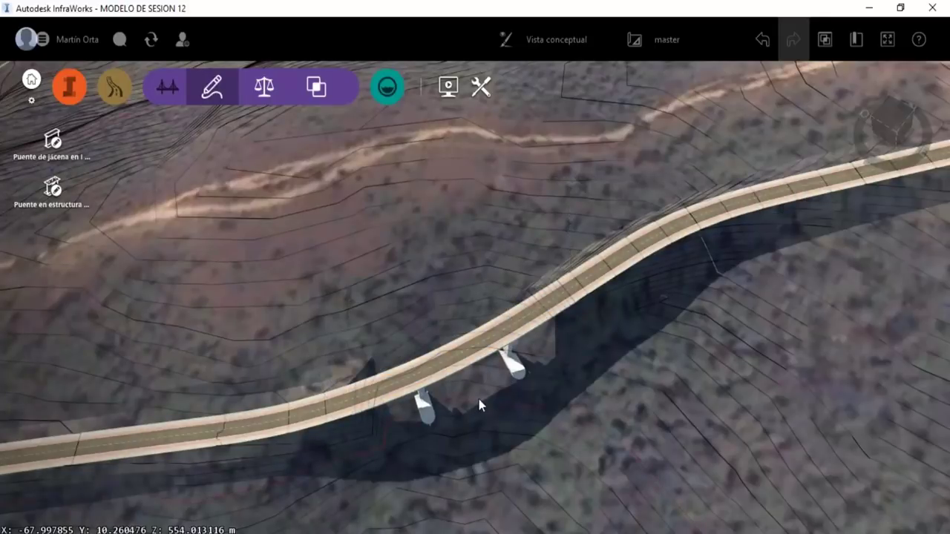
{"action": "mouse_move", "coordinate": [483, 392]}
{"action": "middle_mouse_down"}
{"action": "mouse_move", "coordinate": [481, 281]}
{"action": "mouse_move", "coordinate": [454, 315]}
{"action": "mouse_move", "coordinate": [443, 364]}
{"action": "mouse_move", "coordinate": [549, 371]}
{"action": "mouse_move", "coordinate": [515, 382]}
{"action": "middle_mouse_up"}
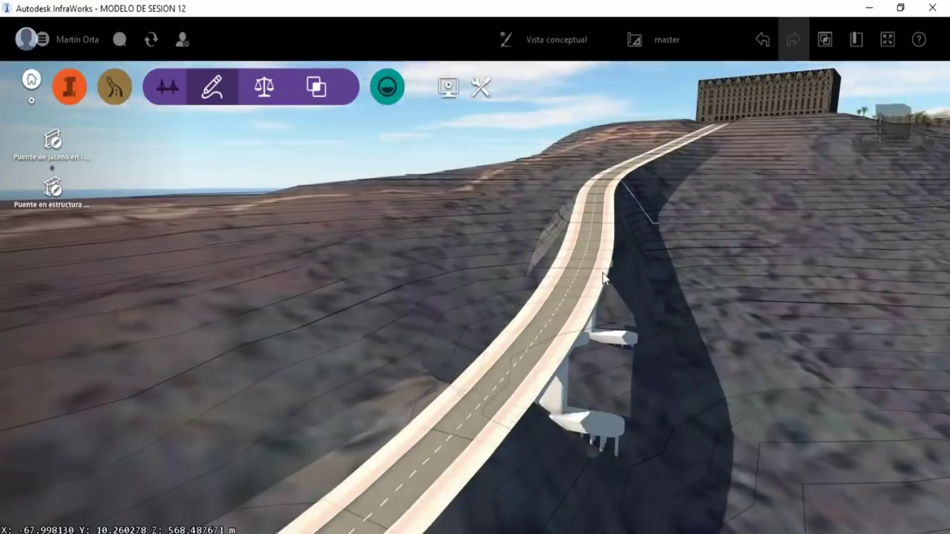
{"action": "mouse_move", "coordinate": [578, 335]}
{"action": "middle_mouse_down"}
{"action": "mouse_move", "coordinate": [600, 384]}
{"action": "mouse_move", "coordinate": [546, 296]}
{"action": "mouse_move", "coordinate": [565, 252]}
{"action": "mouse_move", "coordinate": [585, 260]}
{"action": "mouse_move", "coordinate": [608, 243]}
{"action": "mouse_move", "coordinate": [696, 252]}
{"action": "mouse_move", "coordinate": [693, 310]}
{"action": "mouse_move", "coordinate": [572, 337]}
{"action": "mouse_move", "coordinate": [544, 318]}
{"action": "mouse_move", "coordinate": [544, 299]}
{"action": "middle_mouse_up"}
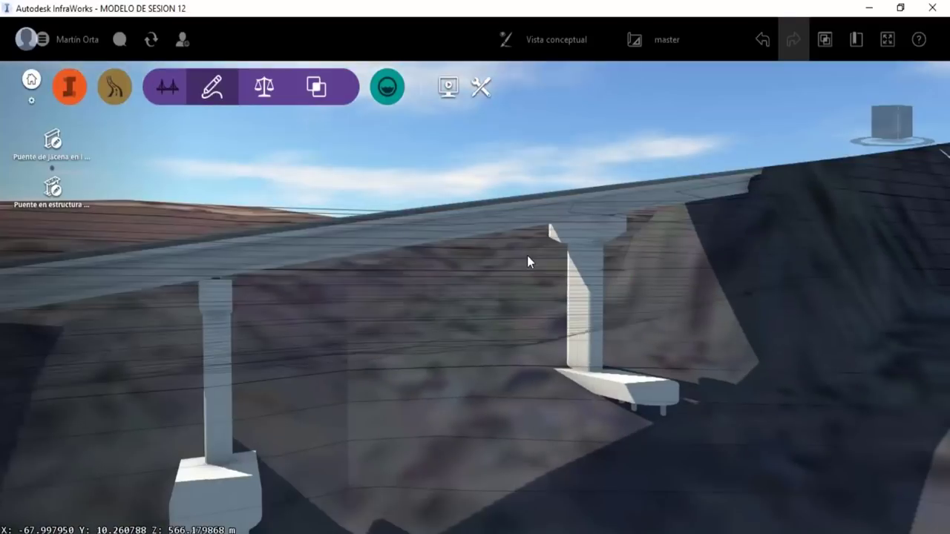
{"action": "scroll", "coordinate": [527, 255], "scroll_direction": "down", "scroll_amount": 3}
{"action": "mouse_move", "coordinate": [462, 316]}
{"action": "middle_mouse_down"}
{"action": "mouse_move", "coordinate": [535, 287]}
{"action": "mouse_move", "coordinate": [532, 252]}
{"action": "mouse_move", "coordinate": [527, 338]}
{"action": "mouse_move", "coordinate": [503, 299]}
{"action": "mouse_move", "coordinate": [483, 350]}
{"action": "mouse_move", "coordinate": [472, 303]}
{"action": "middle_mouse_up"}
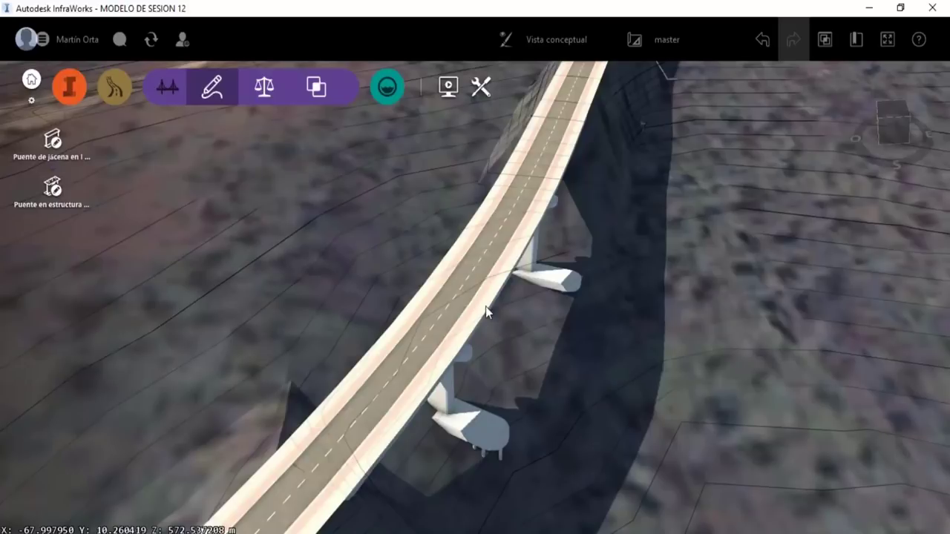
- View the bridge side-on and select Puente 1: precast I-girder, AASHTO LRFD, spans 23,792, 35,000 and 23,793 m
{"action": "left_click", "coordinate": [485, 307]}
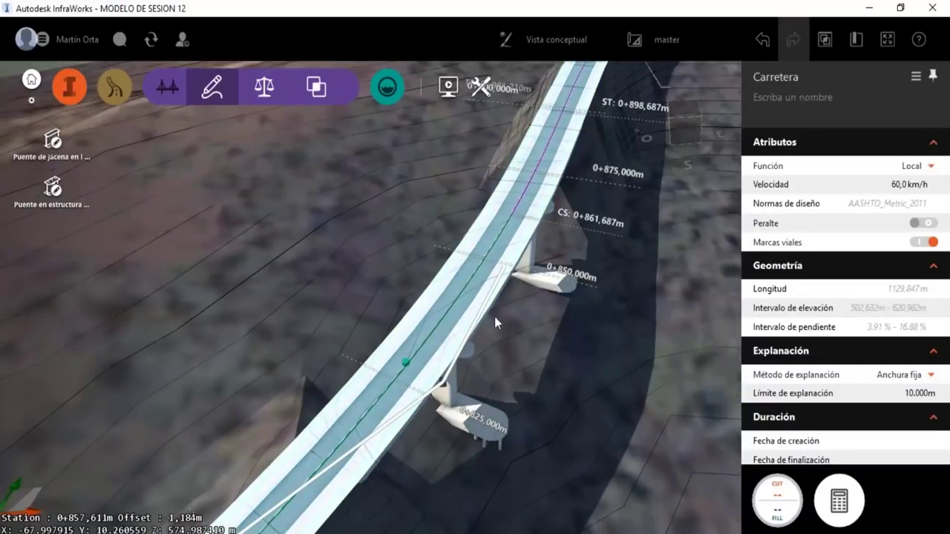
{"action": "mouse_move", "coordinate": [494, 316]}
{"action": "middle_mouse_down"}
{"action": "mouse_move", "coordinate": [492, 335]}
{"action": "mouse_move", "coordinate": [555, 345]}
{"action": "mouse_move", "coordinate": [510, 293]}
{"action": "mouse_move", "coordinate": [521, 291]}
{"action": "middle_mouse_up"}
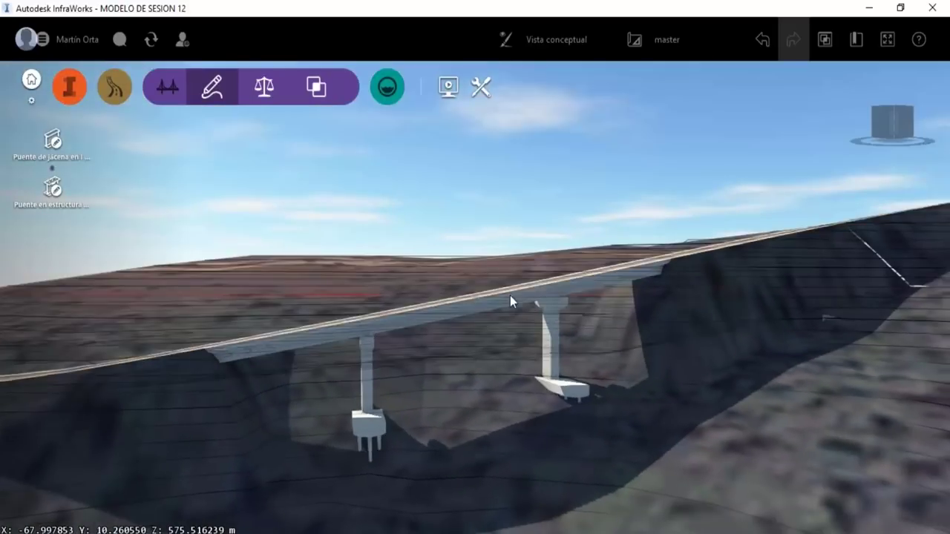
{"action": "left_click", "coordinate": [276, 343]}
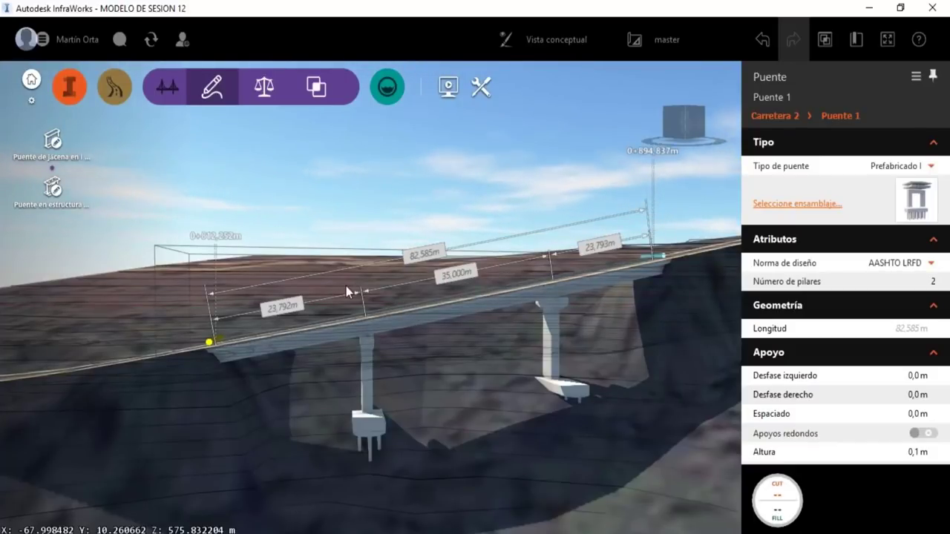
- Open Puente 1's Cantidades table: 229,694 m³ precast, 1151,161 m³ cast-in-place concrete, zero steel
{"action": "right_click", "coordinate": [494, 302]}
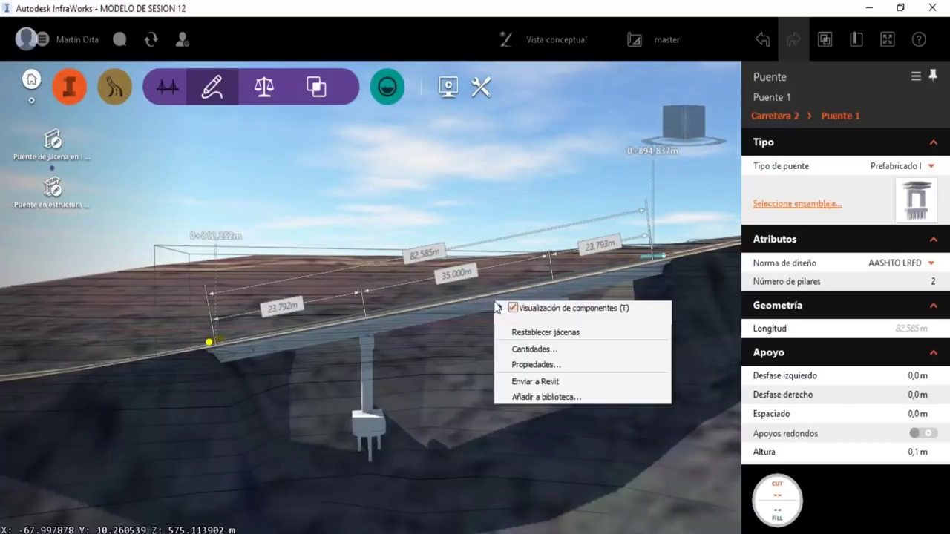
{"action": "left_click", "coordinate": [552, 348]}
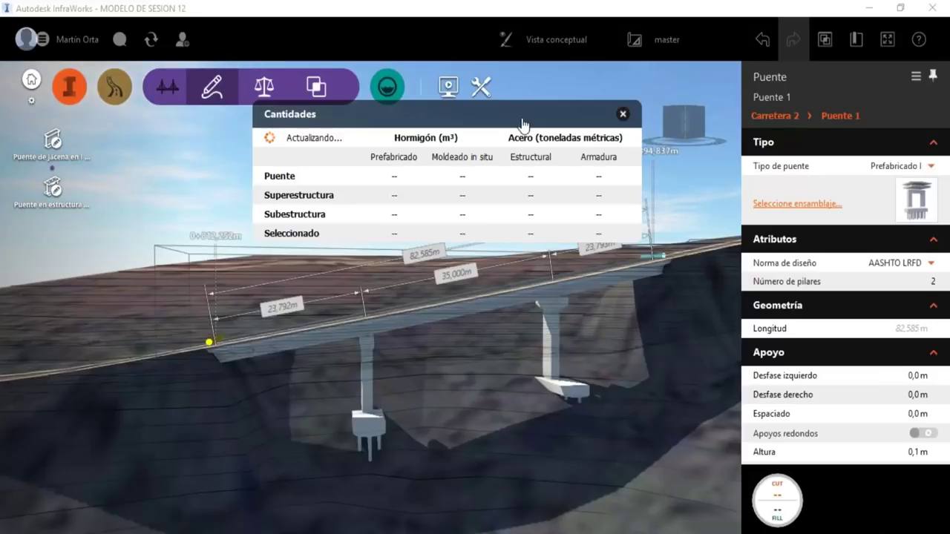
{"action": "left_click_drag", "start_coordinate": [521, 121], "coordinate": [335, 210]}
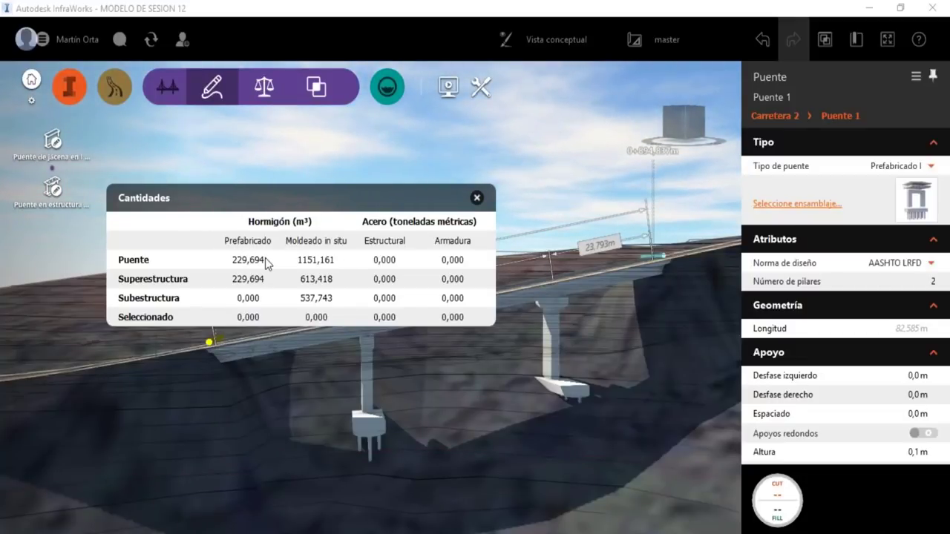
- Move the Cantidades table to the upper left, zoom in and reselect the bridge deck
{"action": "left_click_drag", "start_coordinate": [342, 208], "coordinate": [316, 123]}
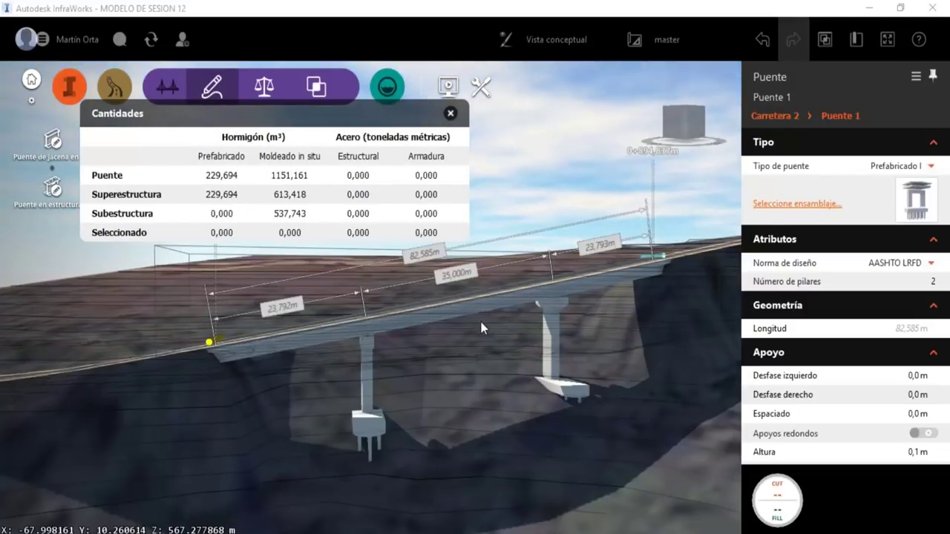
{"action": "scroll", "coordinate": [480, 320], "scroll_direction": "up", "scroll_amount": 2}
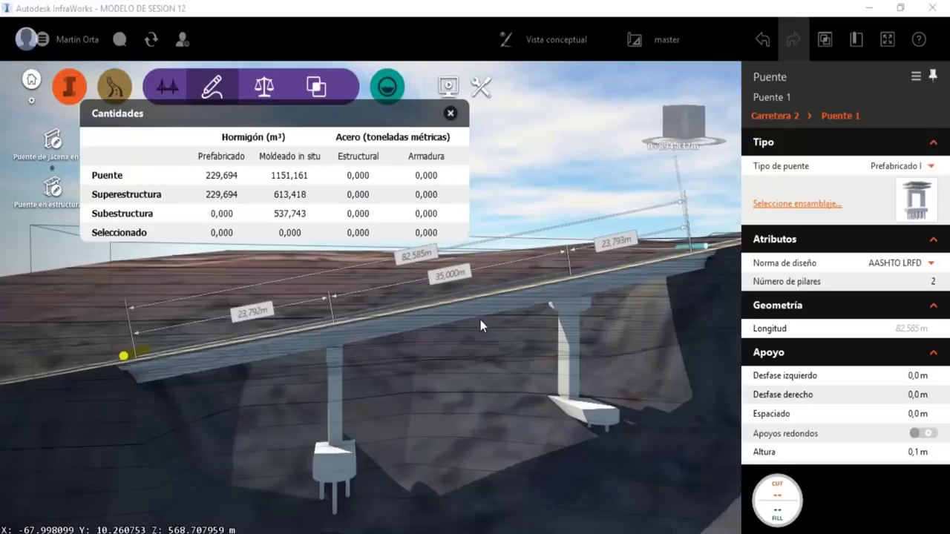
{"action": "scroll", "coordinate": [480, 320], "scroll_direction": "up", "scroll_amount": 2}
{"action": "scroll", "coordinate": [419, 306], "scroll_direction": "up", "scroll_amount": 2}
{"action": "left_click", "coordinate": [418, 306]}
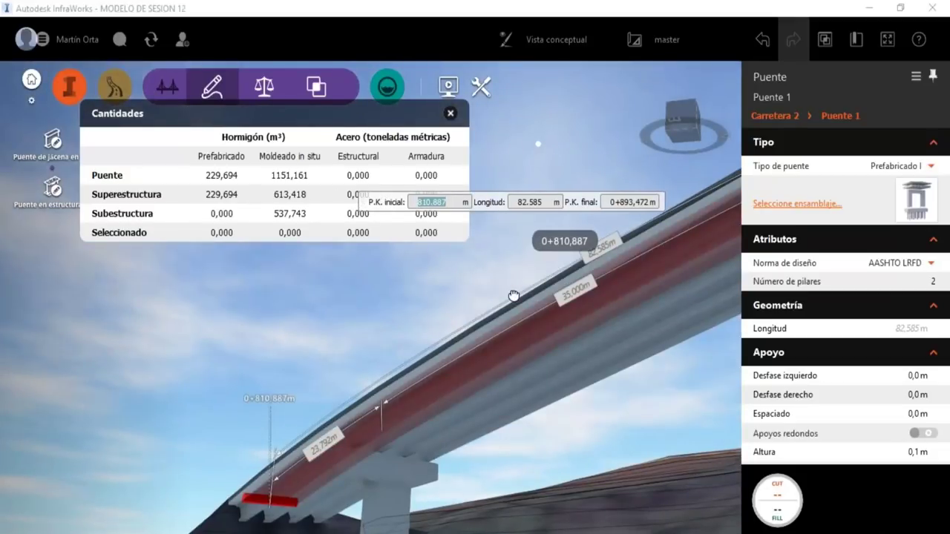
{"action": "key", "text": "Escape"}
{"action": "scroll", "coordinate": [601, 337], "scroll_direction": "up", "scroll_amount": 2}
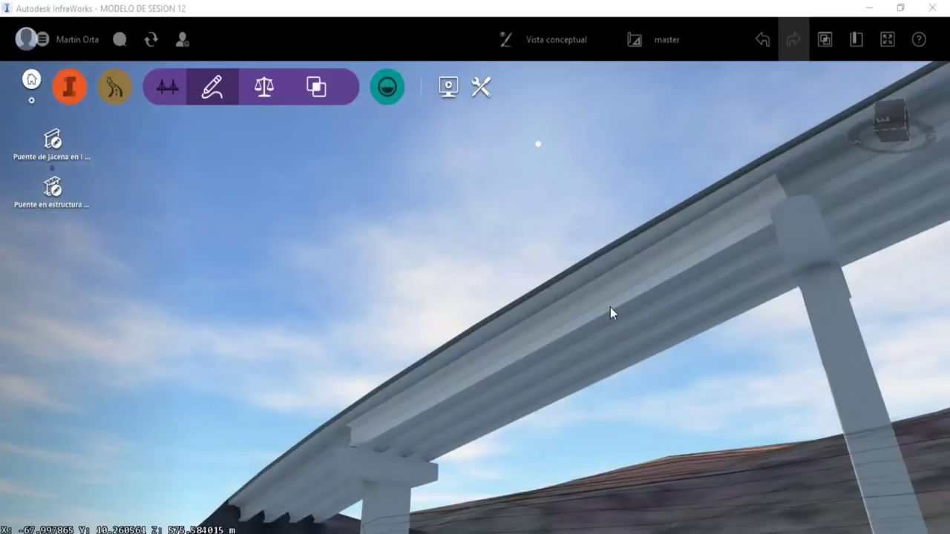
{"action": "left_click", "coordinate": [610, 307]}
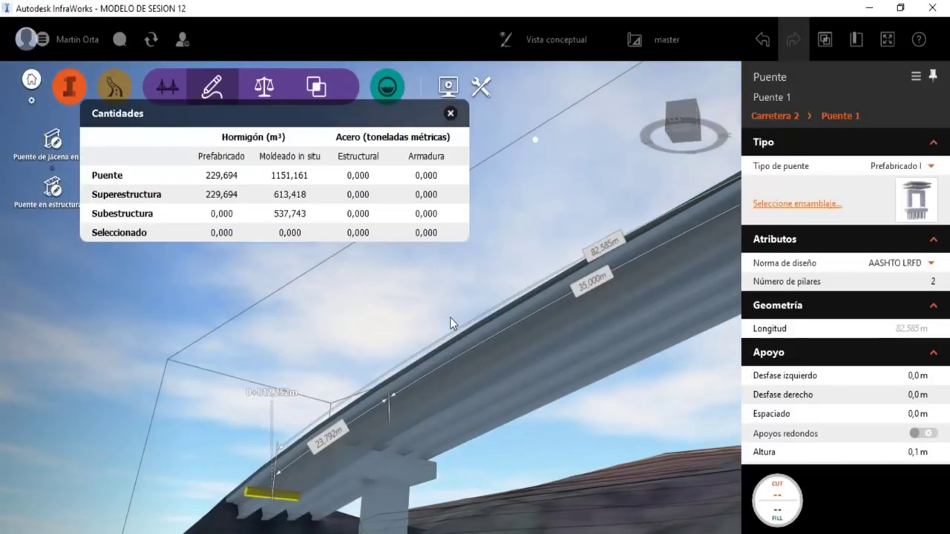
- Orbit around the bridge deck and pier, ending top-down along the road
{"action": "mouse_move", "coordinate": [450, 317]}
{"action": "middle_mouse_down"}
{"action": "mouse_move", "coordinate": [589, 338]}
{"action": "mouse_move", "coordinate": [404, 355]}
{"action": "mouse_move", "coordinate": [115, 209]}
{"action": "middle_mouse_up"}
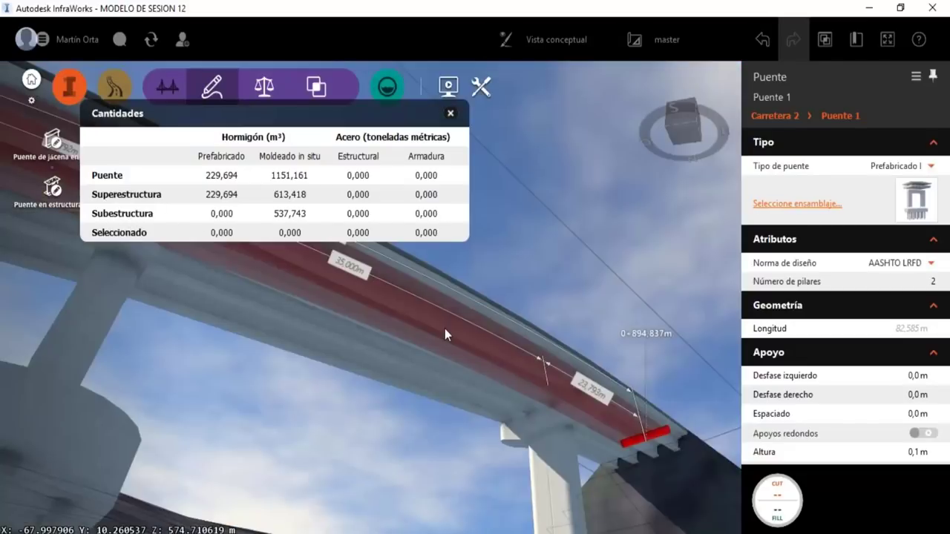
{"action": "mouse_move", "coordinate": [445, 334]}
{"action": "middle_mouse_down"}
{"action": "mouse_move", "coordinate": [470, 344]}
{"action": "mouse_move", "coordinate": [425, 367]}
{"action": "mouse_move", "coordinate": [479, 364]}
{"action": "mouse_move", "coordinate": [373, 387]}
{"action": "mouse_move", "coordinate": [364, 341]}
{"action": "mouse_move", "coordinate": [344, 387]}
{"action": "middle_mouse_up"}
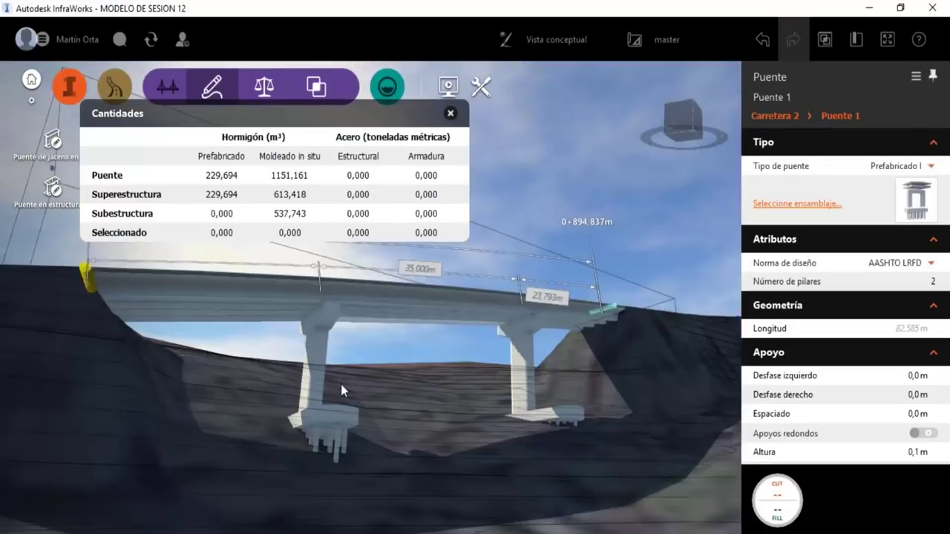
{"action": "scroll", "coordinate": [396, 364], "scroll_direction": "down", "scroll_amount": 2}
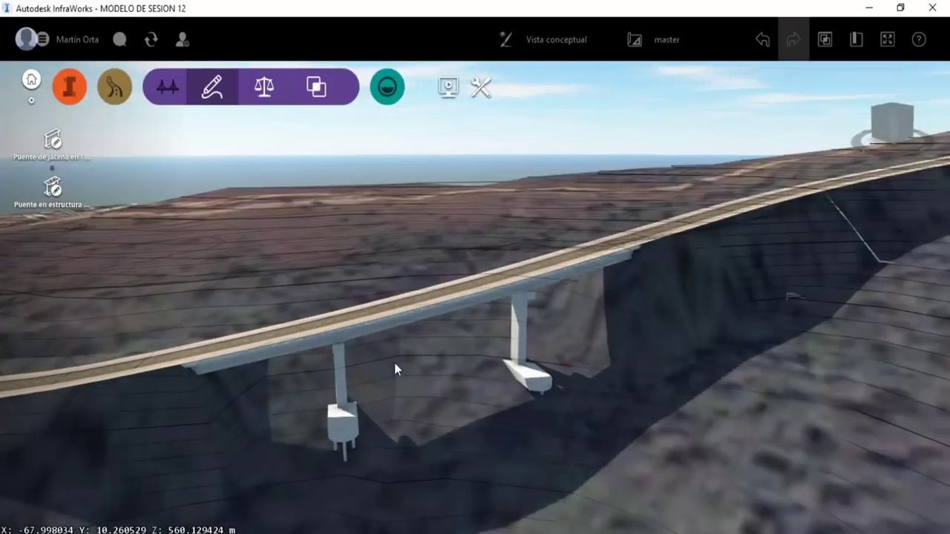
{"action": "middle_click_drag", "start_coordinate": [394, 363], "coordinate": [484, 379]}
- Select the road, dismiss its action menu, zoom out and clear the selection
{"action": "left_click", "coordinate": [465, 327]}
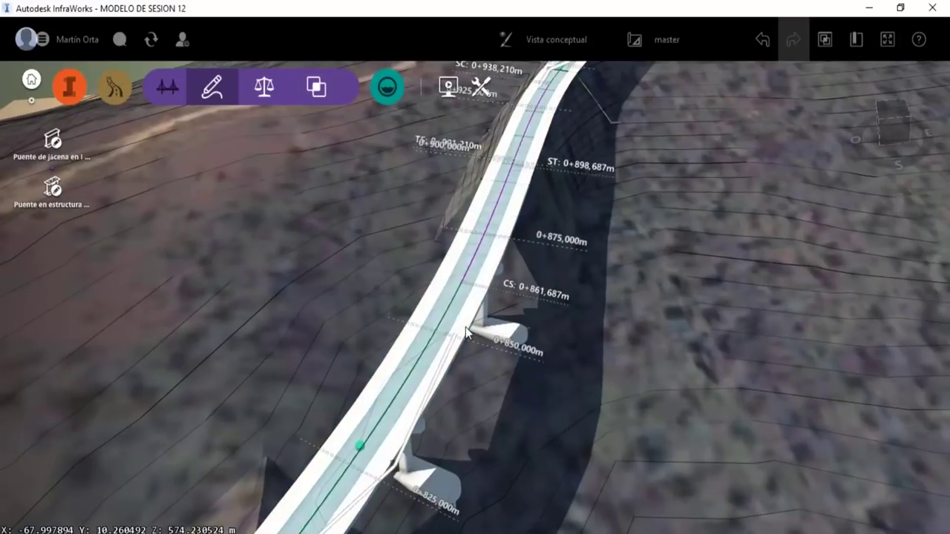
{"action": "right_click", "coordinate": [465, 327]}
{"action": "key", "text": "Escape"}
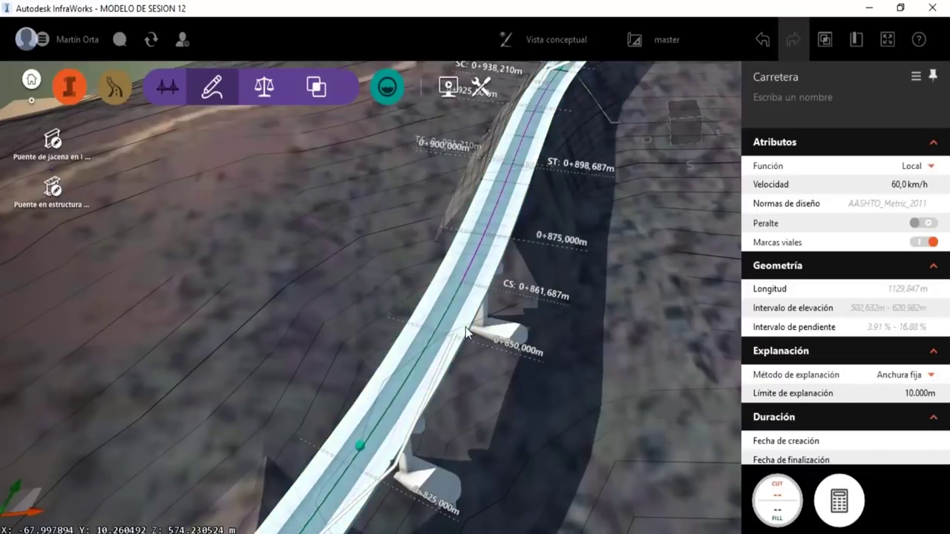
{"action": "scroll", "coordinate": [218, 273], "scroll_direction": "down", "scroll_amount": 1}
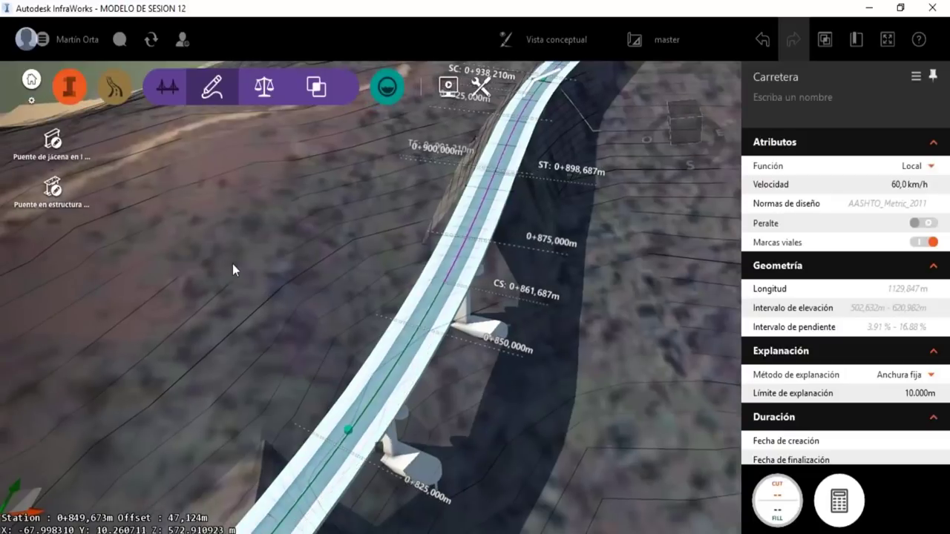
{"action": "scroll", "coordinate": [232, 263], "scroll_direction": "down", "scroll_amount": 1}
{"action": "scroll", "coordinate": [236, 243], "scroll_direction": "down", "scroll_amount": 1}
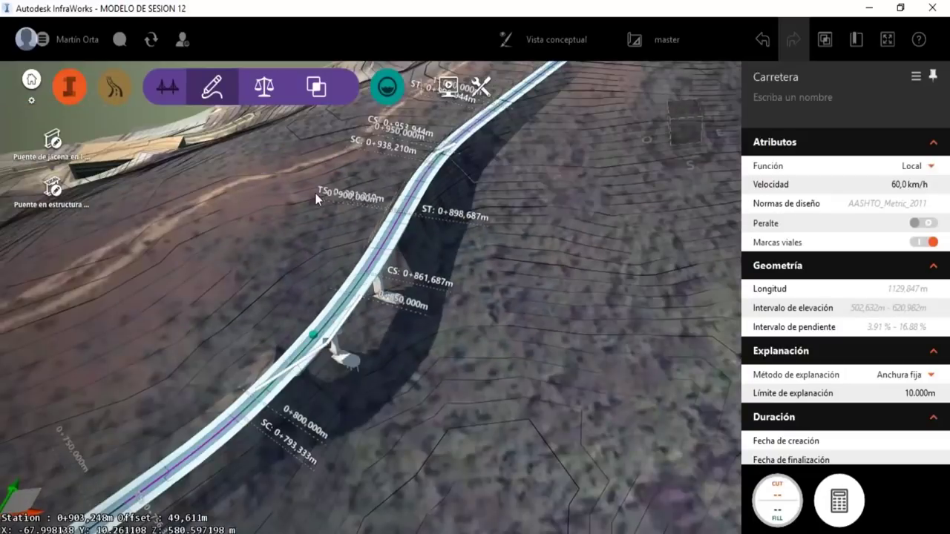
{"action": "left_click", "coordinate": [410, 216]}
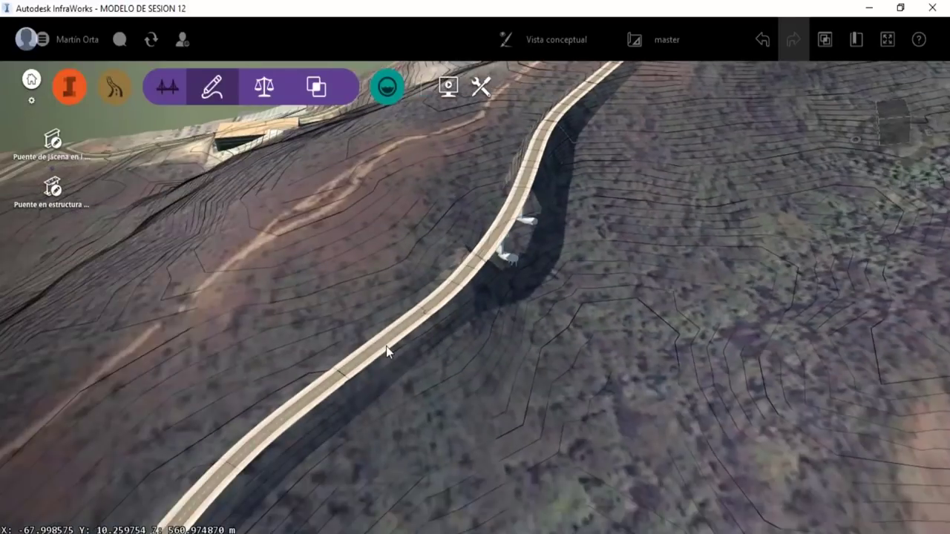
- Reselect the road and review its Carretera properties: 60,0 km/h, 1129,847 m, 10.000m grading limit
{"action": "left_click", "coordinate": [386, 346]}
{"action": "scroll", "coordinate": [858, 320], "scroll_direction": "down", "scroll_amount": 3}
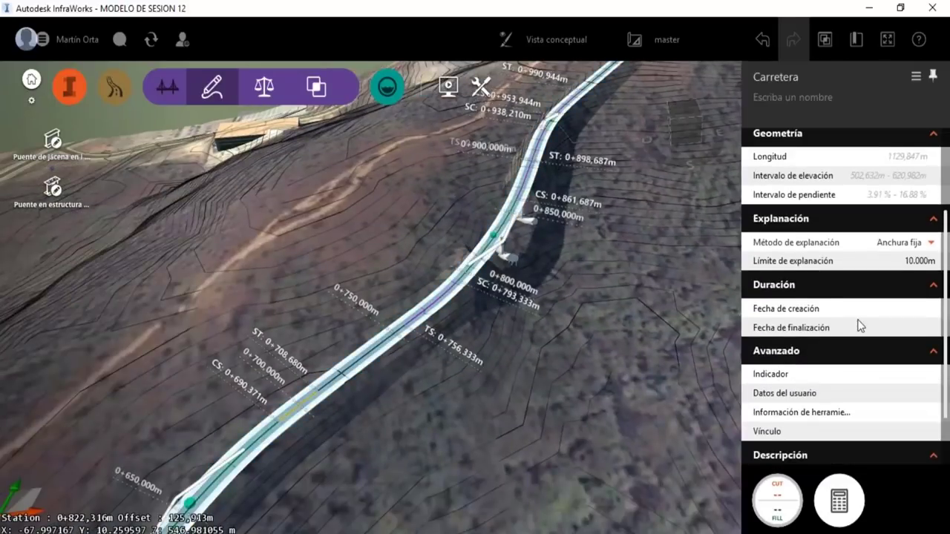
{"action": "scroll", "coordinate": [858, 323], "scroll_direction": "up", "scroll_amount": 2}
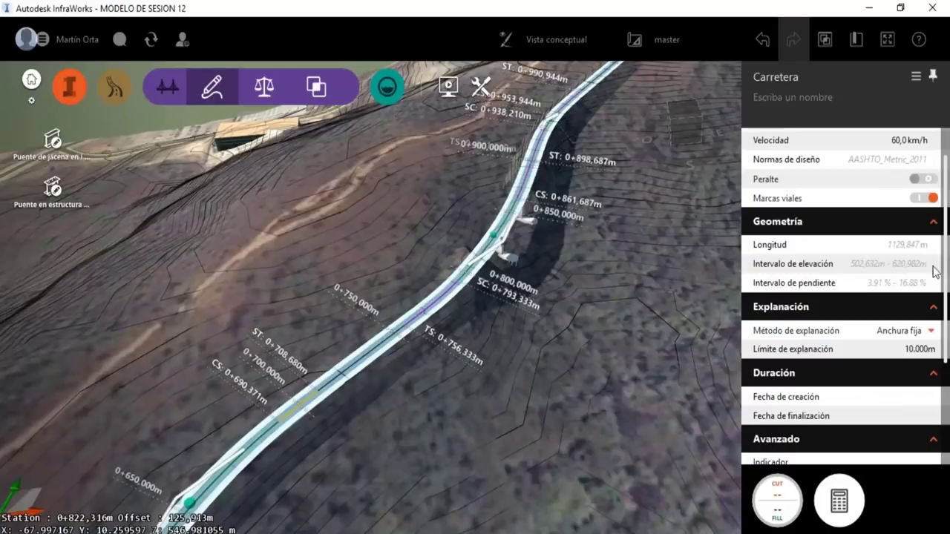
{"action": "scroll", "coordinate": [459, 262], "scroll_direction": "down", "scroll_amount": 1}
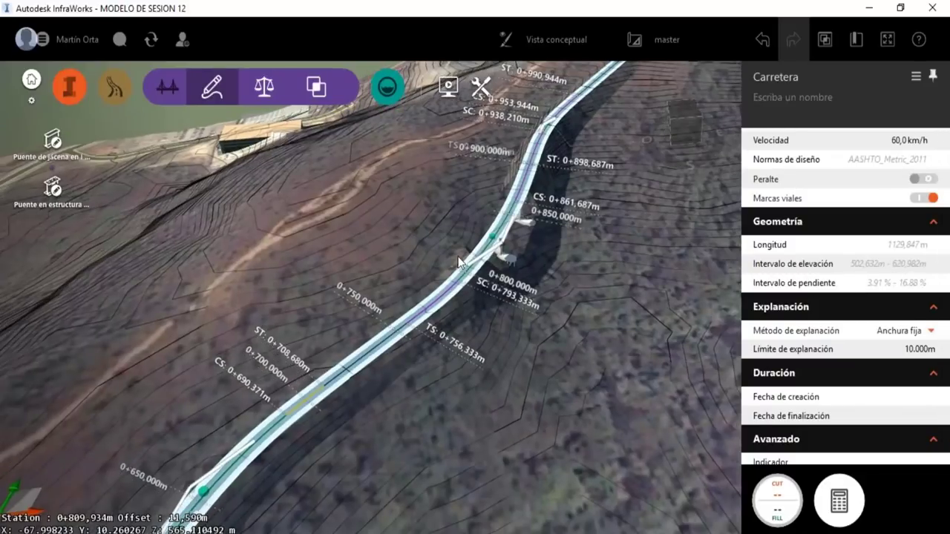
{"action": "scroll", "coordinate": [460, 261], "scroll_direction": "down", "scroll_amount": 1}
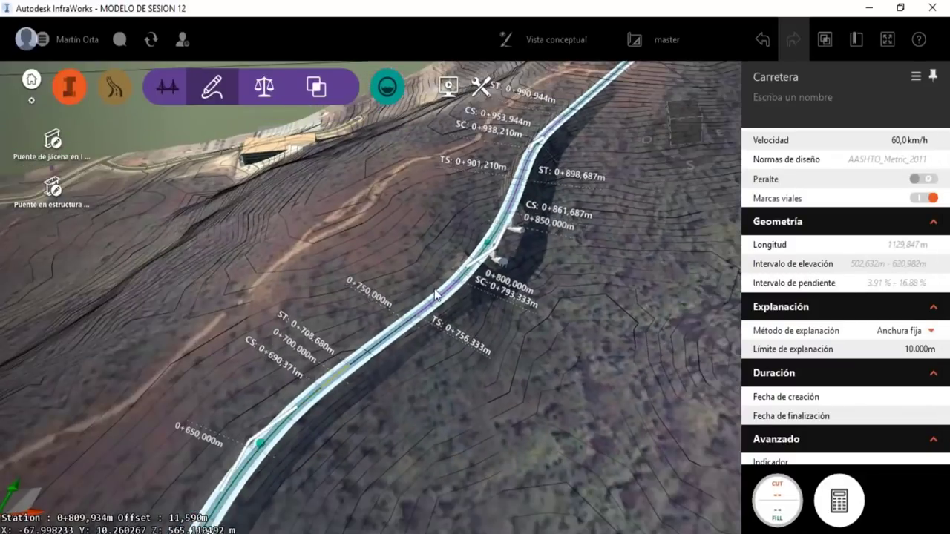
{"action": "scroll", "coordinate": [413, 364], "scroll_direction": "down", "scroll_amount": 1}
{"action": "scroll", "coordinate": [413, 359], "scroll_direction": "down", "scroll_amount": 2}
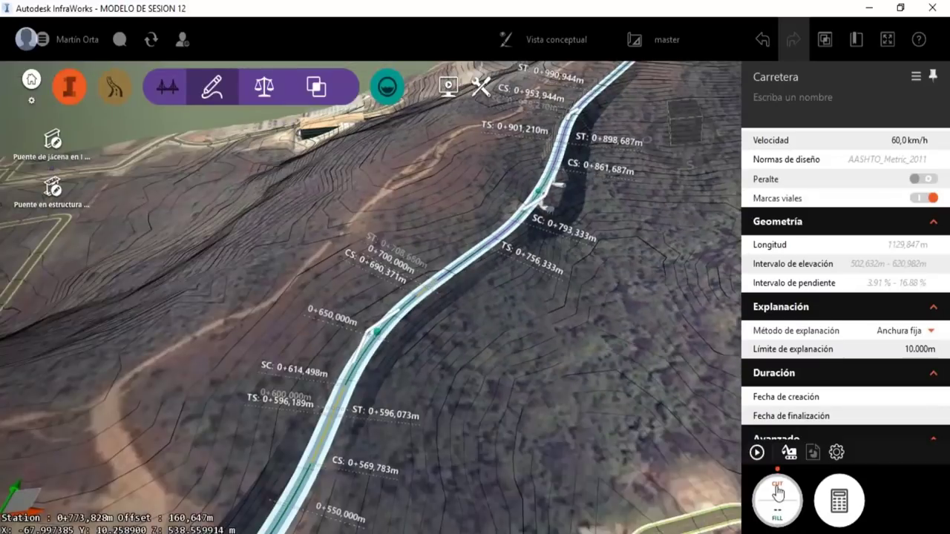
- Calculate the road's earthwork: 45707.730 m³ cut, 45547.519 m³ fill, 160.211 m³ net cut
{"action": "left_click", "coordinate": [755, 457]}
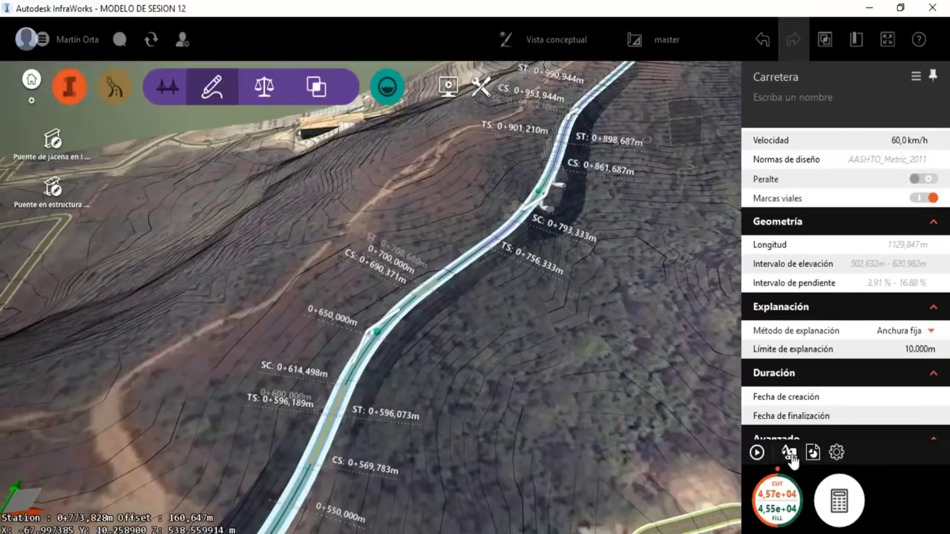
{"action": "left_click", "coordinate": [790, 454]}
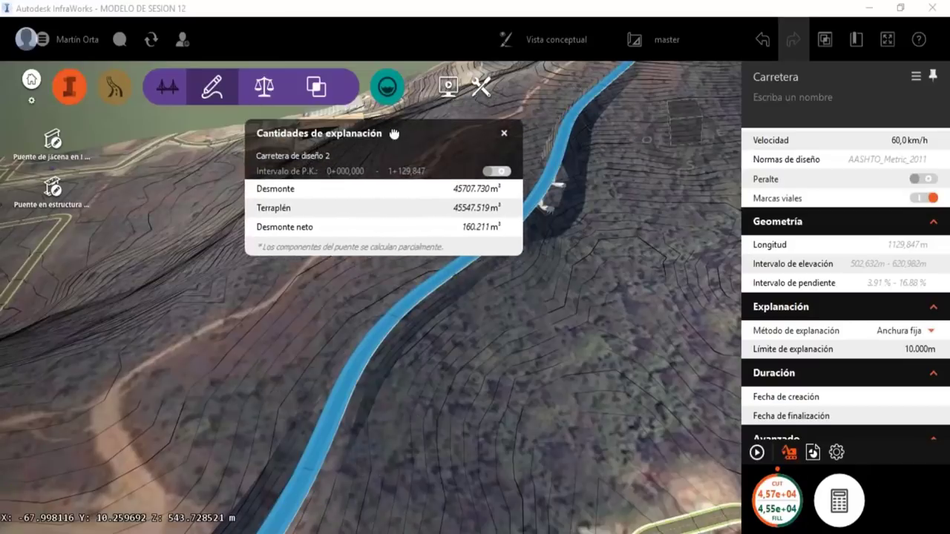
{"action": "left_click_drag", "start_coordinate": [402, 119], "coordinate": [361, 200]}
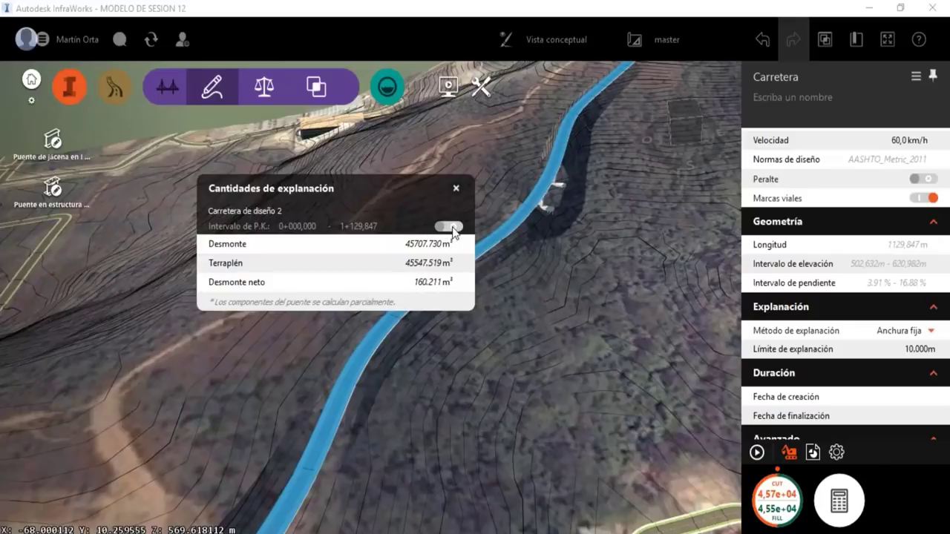
- Restrict earthwork to stations 0+000,000–0+500,000 and recalculate: 37577.137 m³ cut, 963.344 m³ fill
{"action": "left_click", "coordinate": [455, 227]}
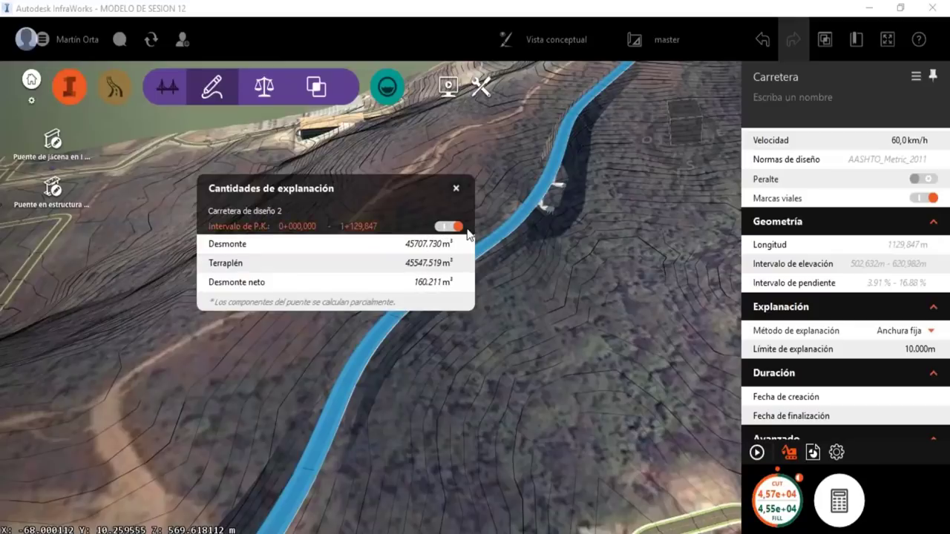
{"action": "left_click", "coordinate": [359, 227]}
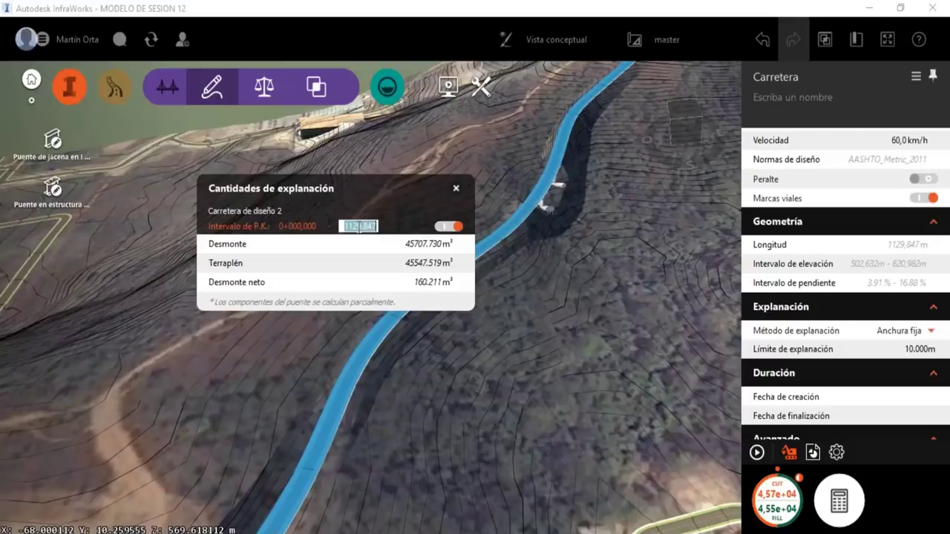
{"action": "type", "text": "500"}
{"action": "key", "text": "Return"}
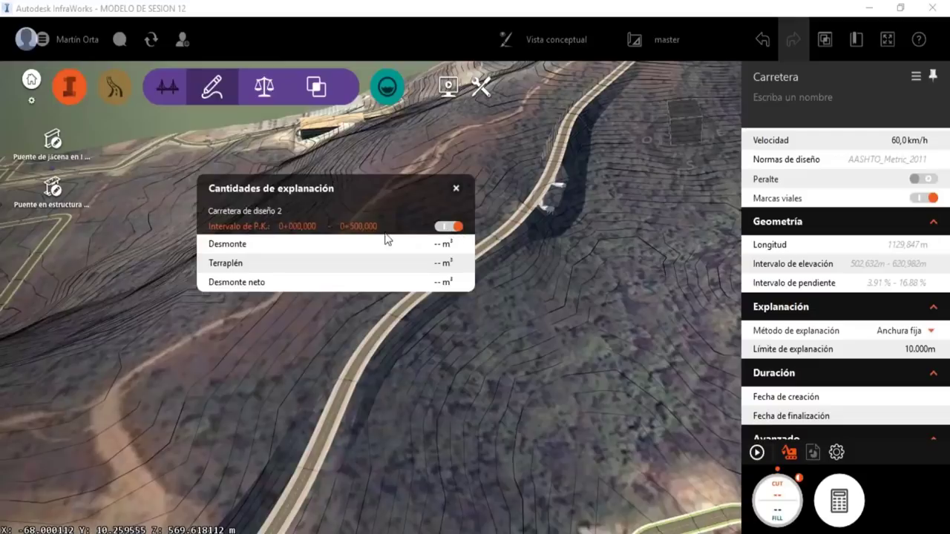
{"action": "left_click", "coordinate": [461, 229]}
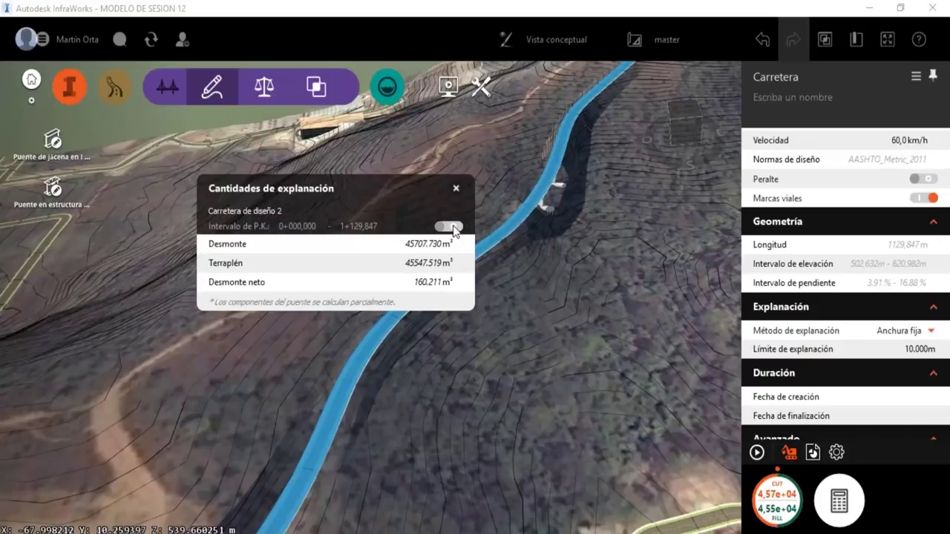
{"action": "left_click", "coordinate": [453, 227]}
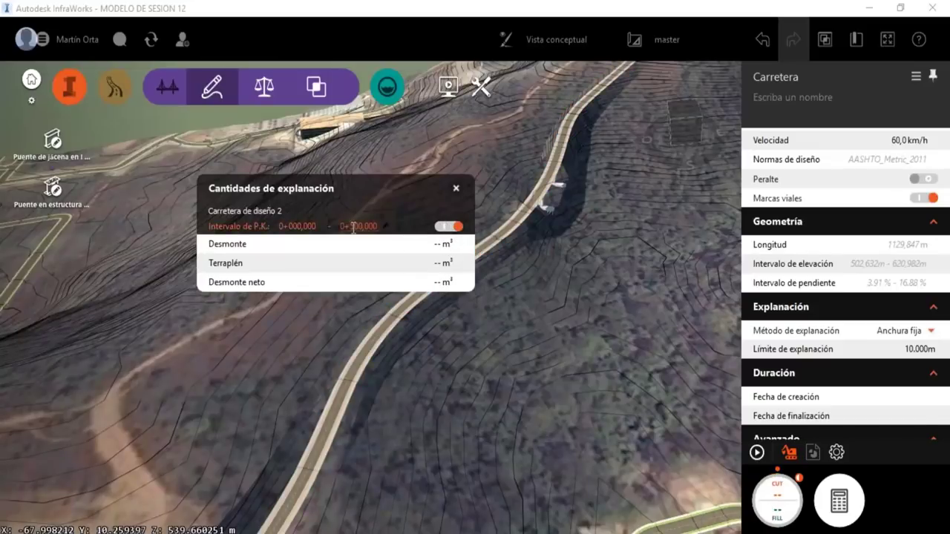
{"action": "left_click", "coordinate": [757, 452]}
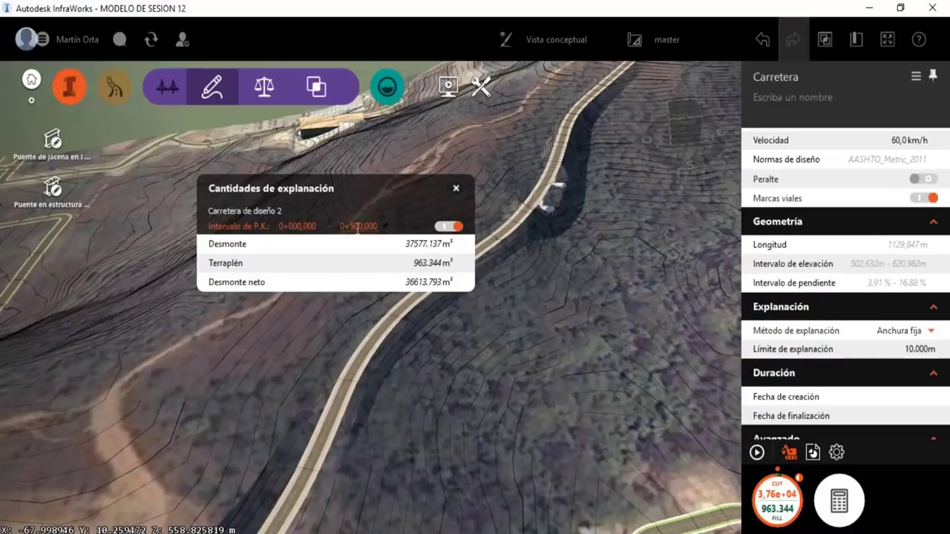
{"action": "scroll", "coordinate": [401, 355], "scroll_direction": "up", "scroll_amount": 1}
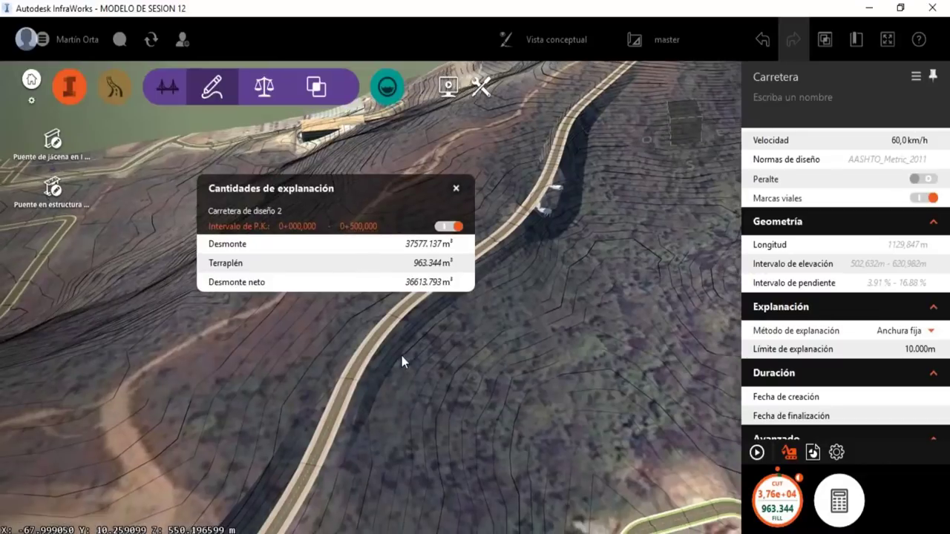
- Extend the earthwork interval end station to 0+800,000: 45337.293 m³ cut, 8854.117 m³ fill
{"action": "scroll", "coordinate": [402, 355], "scroll_direction": "up", "scroll_amount": 1}
{"action": "scroll", "coordinate": [401, 355], "scroll_direction": "down", "scroll_amount": 2}
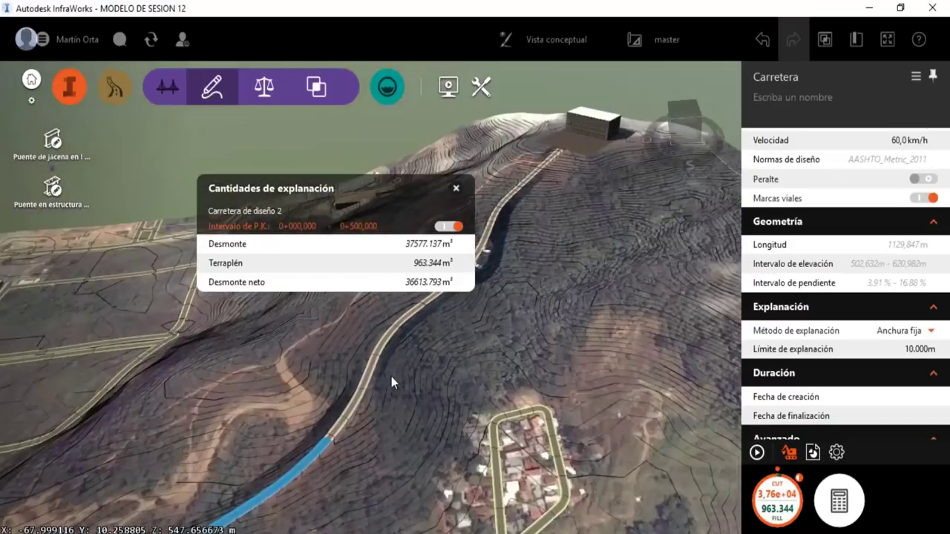
{"action": "left_click_drag", "start_coordinate": [391, 376], "coordinate": [549, 235]}
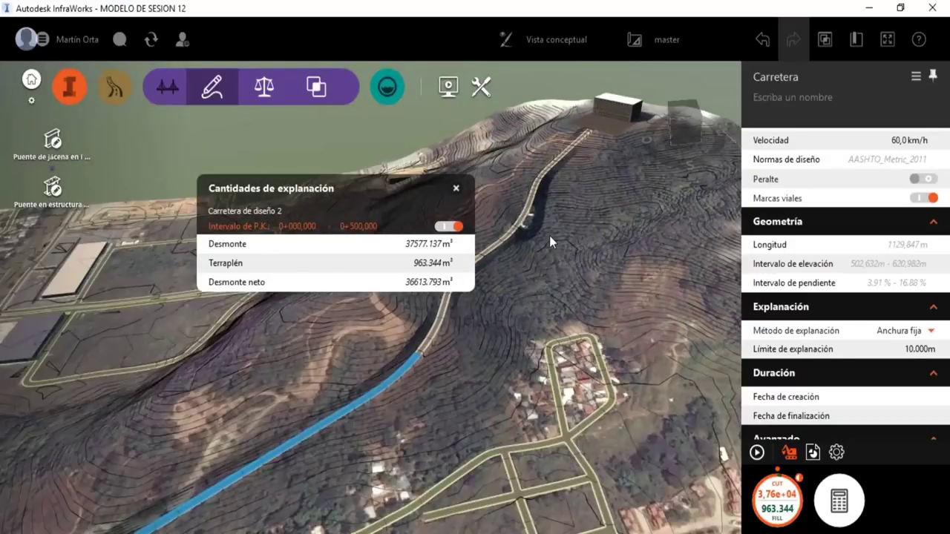
{"action": "scroll", "coordinate": [379, 409], "scroll_direction": "up", "scroll_amount": 2}
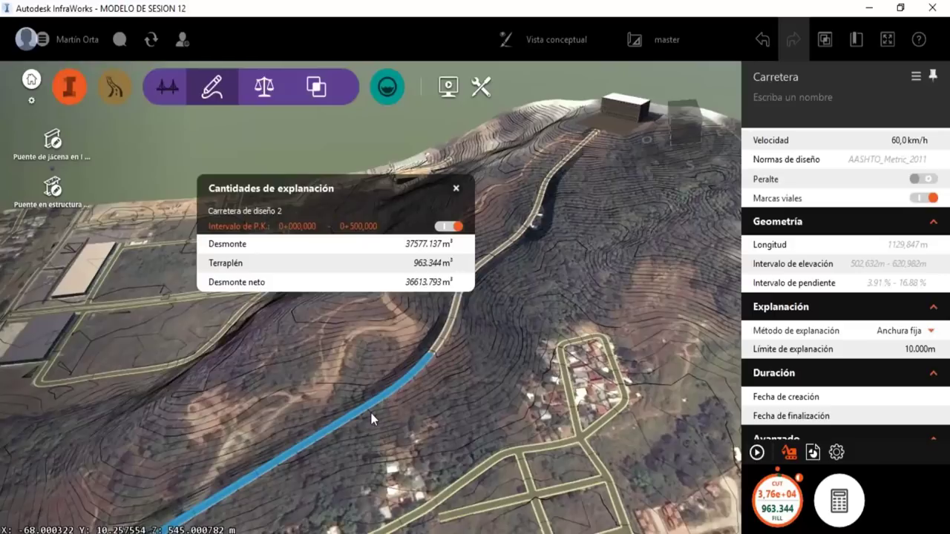
{"action": "left_click", "coordinate": [363, 227]}
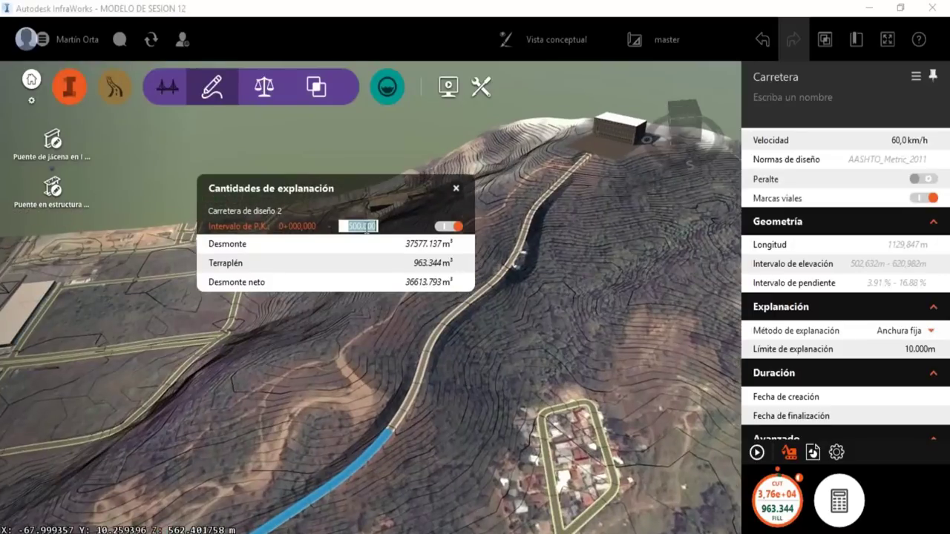
{"action": "type", "text": "800"}
{"action": "key", "text": "Return"}
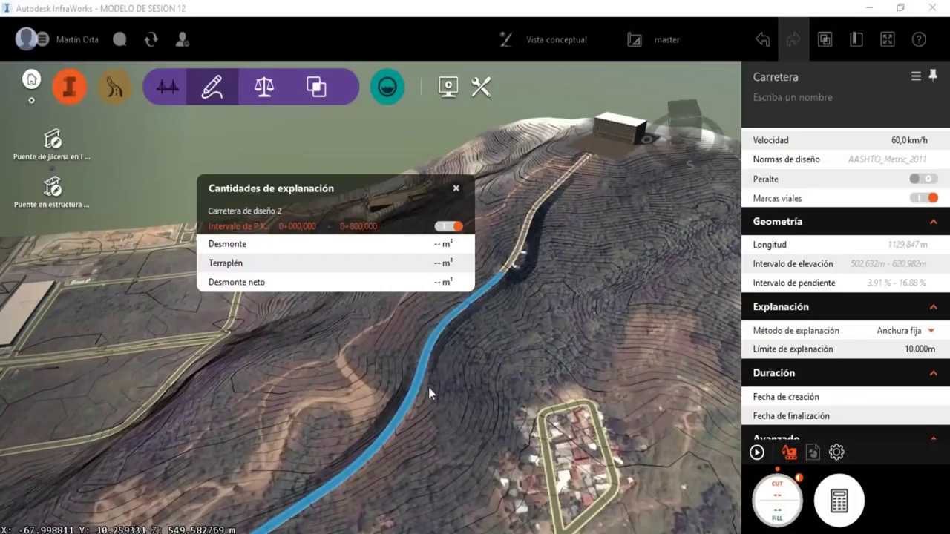
- Orbit and zoom along the road to inspect the bridge start and the uphill stretch
{"action": "middle_click_drag", "start_coordinate": [518, 309], "coordinate": [473, 324]}
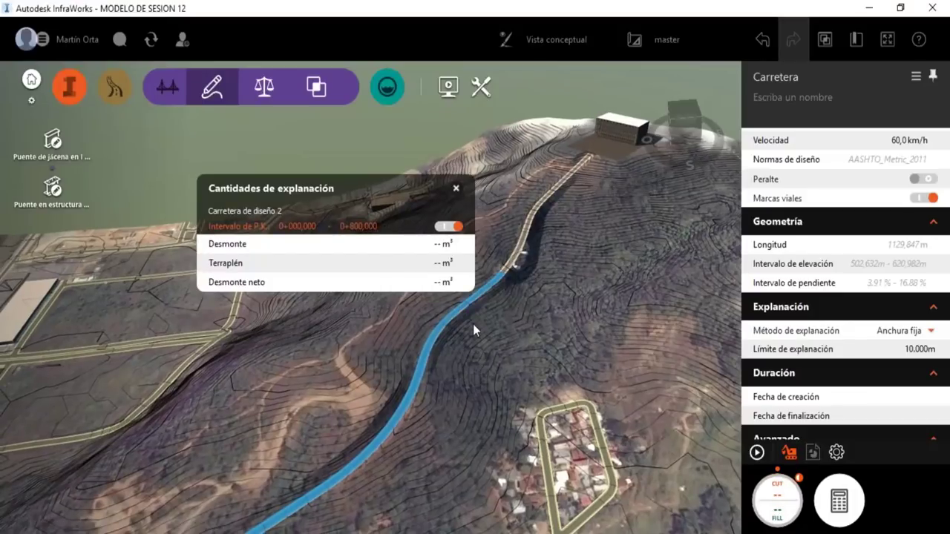
{"action": "scroll", "coordinate": [473, 324], "scroll_direction": "down", "scroll_amount": 2}
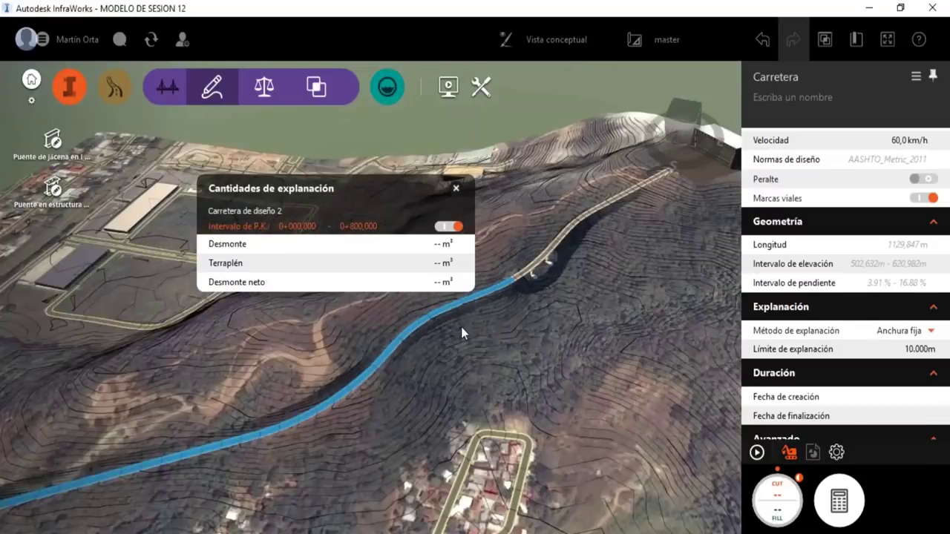
{"action": "scroll", "coordinate": [461, 327], "scroll_direction": "down", "scroll_amount": 2}
{"action": "scroll", "coordinate": [494, 304], "scroll_direction": "down", "scroll_amount": 2}
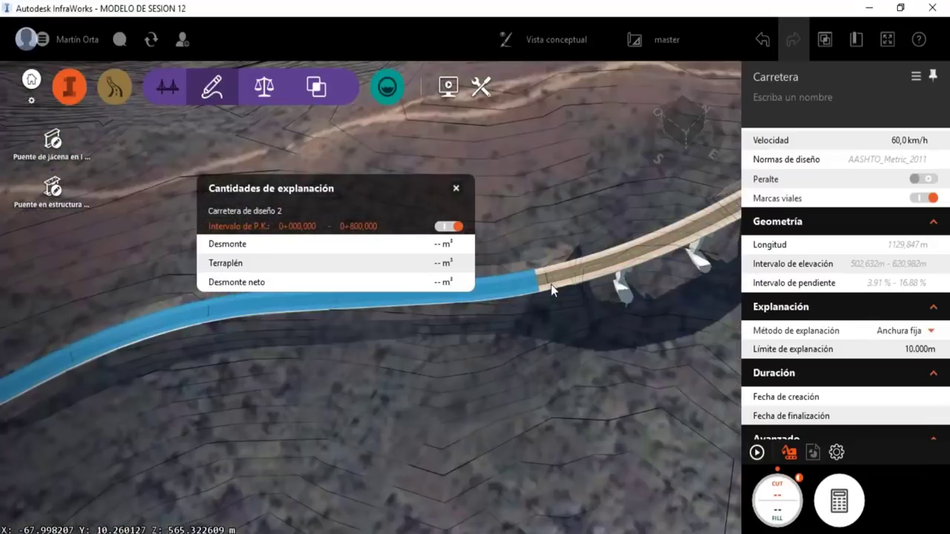
{"action": "mouse_move", "coordinate": [551, 284]}
{"action": "middle_mouse_down"}
{"action": "mouse_move", "coordinate": [495, 331]}
{"action": "mouse_move", "coordinate": [559, 270]}
{"action": "mouse_move", "coordinate": [508, 336]}
{"action": "middle_mouse_up"}
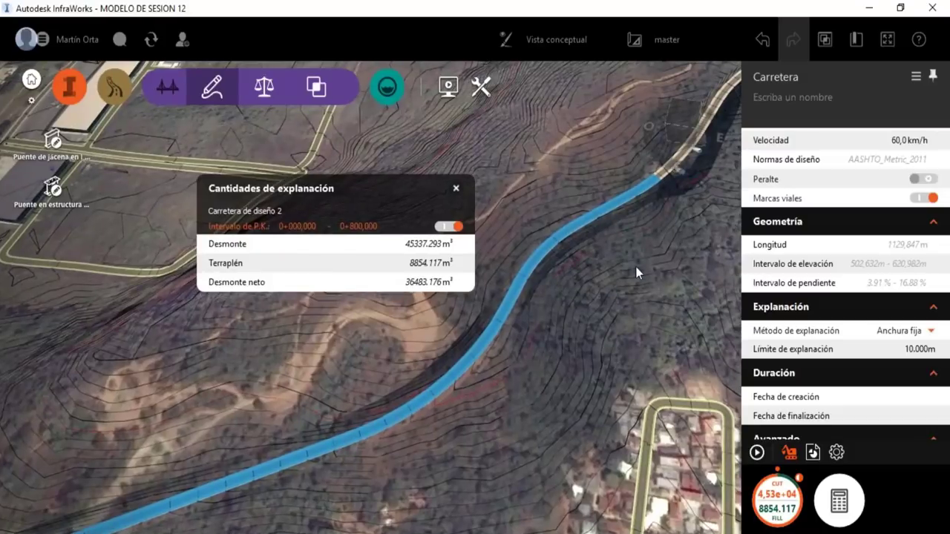
{"action": "mouse_move", "coordinate": [636, 273]}
{"action": "middle_mouse_down", "text": "shift"}
{"action": "mouse_move", "coordinate": [591, 354]}
{"action": "mouse_move", "coordinate": [517, 382]}
{"action": "mouse_move", "coordinate": [593, 257]}
{"action": "mouse_move", "coordinate": [564, 263]}
{"action": "middle_mouse_up", "text": "shift"}
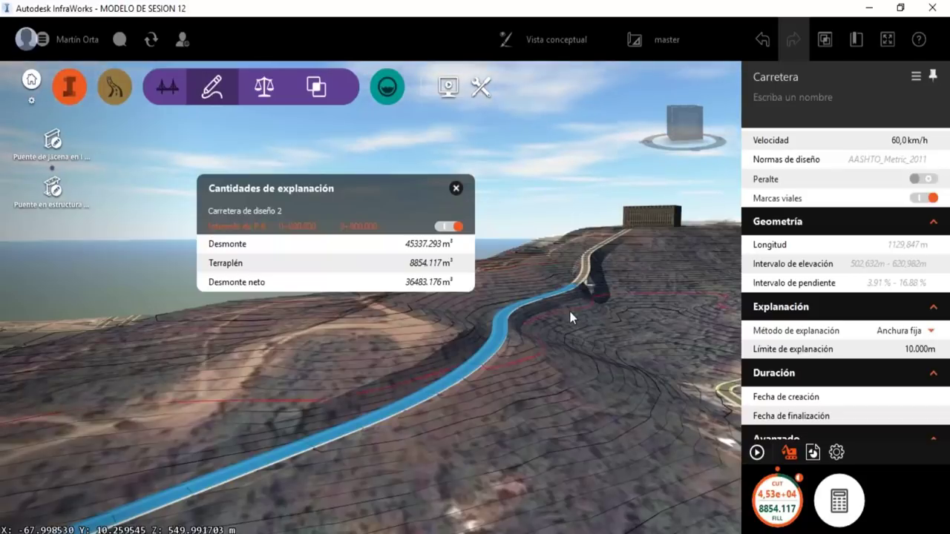
{"action": "mouse_move", "coordinate": [568, 314]}
{"action": "middle_mouse_down"}
{"action": "mouse_move", "coordinate": [629, 315]}
{"action": "mouse_move", "coordinate": [507, 403]}
{"action": "mouse_move", "coordinate": [640, 279]}
{"action": "middle_mouse_up"}
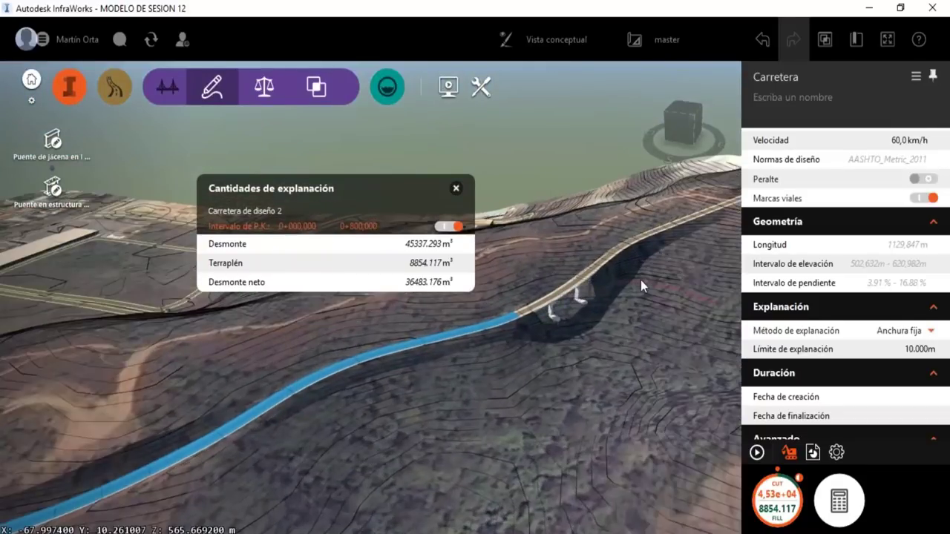
- Close the earthwork report, deselect the road, and inspect the piers with the road toward the hilltop building
{"action": "left_click", "coordinate": [456, 189]}
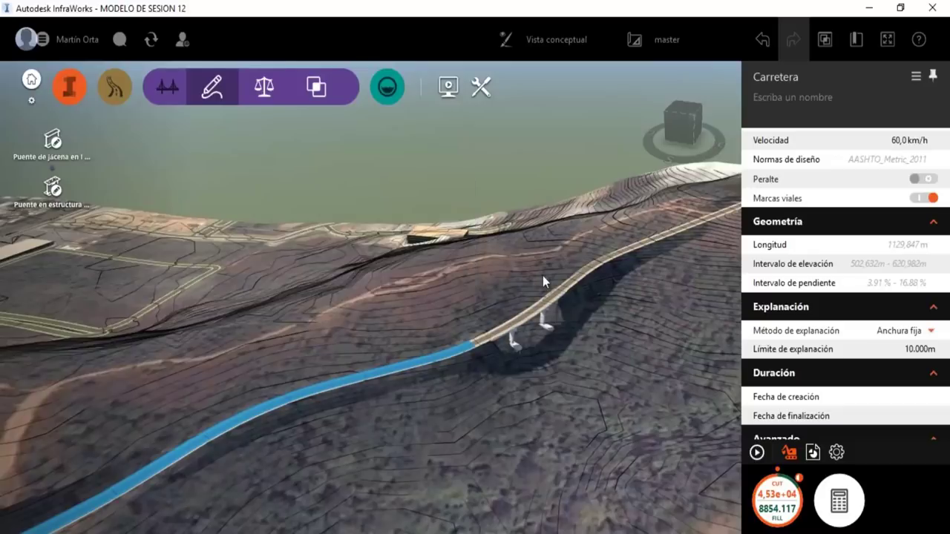
{"action": "left_click", "coordinate": [629, 358]}
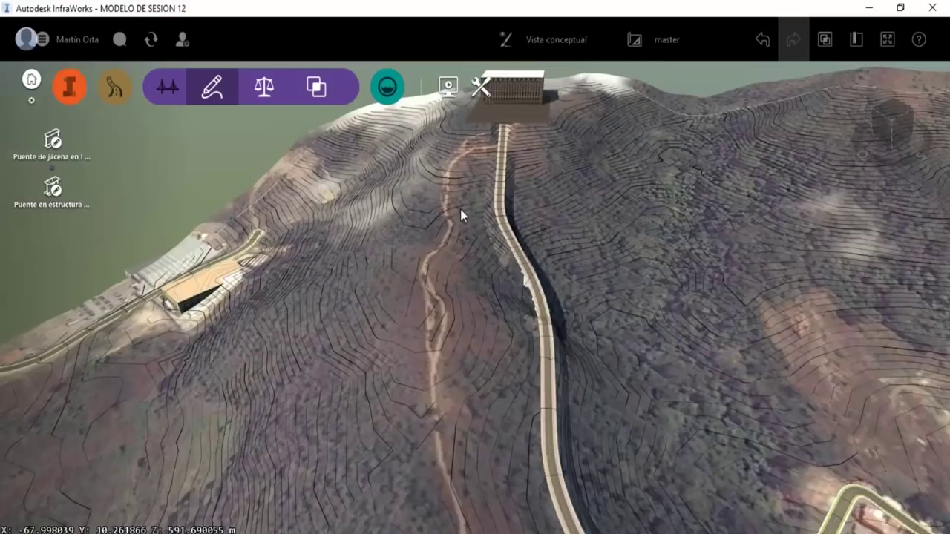
{"action": "scroll", "coordinate": [507, 509], "scroll_direction": "up", "scroll_amount": 5}
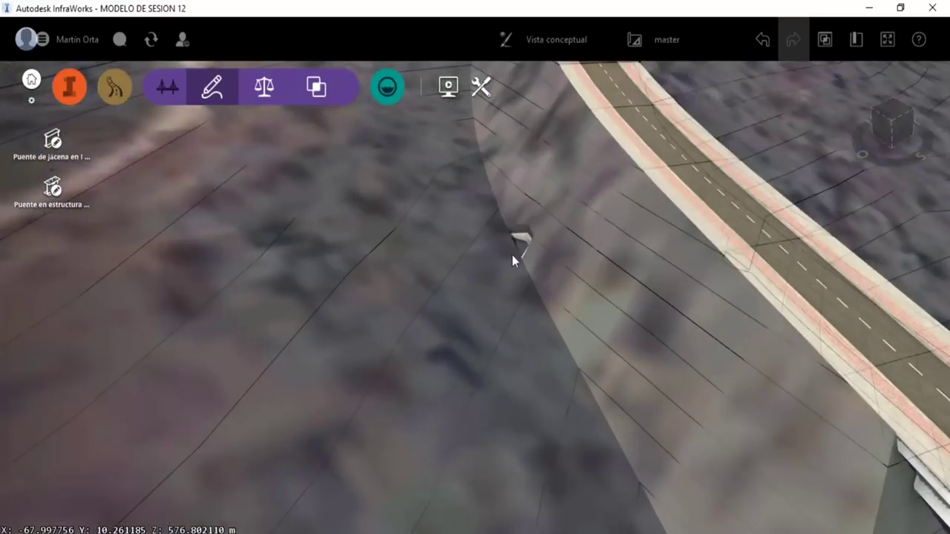
{"action": "scroll", "coordinate": [512, 255], "scroll_direction": "up", "scroll_amount": 5}
{"action": "scroll", "coordinate": [381, 205], "scroll_direction": "up", "scroll_amount": 2}
{"action": "scroll", "coordinate": [402, 184], "scroll_direction": "up", "scroll_amount": 2}
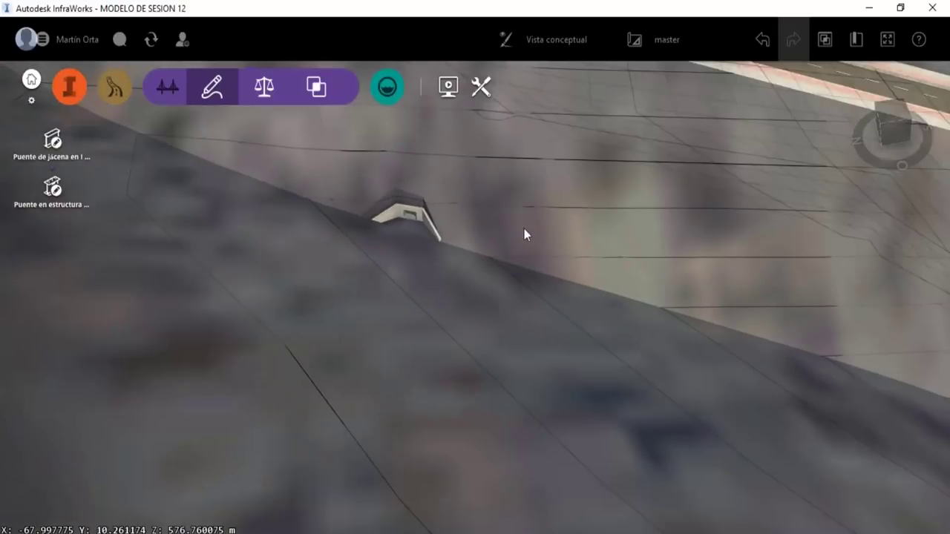
{"action": "mouse_move", "coordinate": [524, 233]}
{"action": "middle_mouse_down", "text": "shift"}
{"action": "mouse_move", "coordinate": [403, 237]}
{"action": "mouse_move", "coordinate": [602, 278]}
{"action": "mouse_move", "coordinate": [443, 277]}
{"action": "mouse_move", "coordinate": [490, 243]}
{"action": "mouse_move", "coordinate": [538, 266]}
{"action": "mouse_move", "coordinate": [632, 454]}
{"action": "middle_mouse_up", "text": "shift"}
{"action": "scroll", "coordinate": [632, 460], "scroll_direction": "down", "scroll_amount": 5}
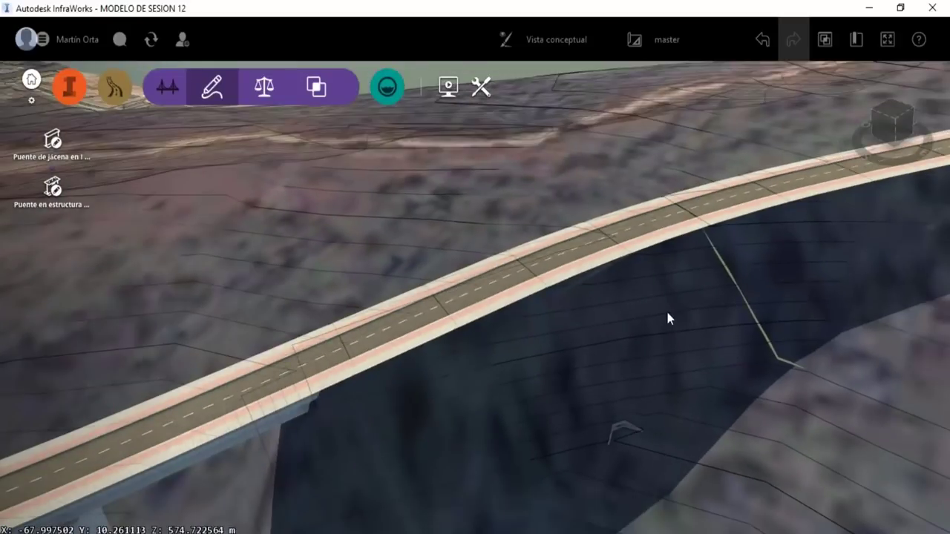
{"action": "scroll", "coordinate": [666, 311], "scroll_direction": "down", "scroll_amount": 5}
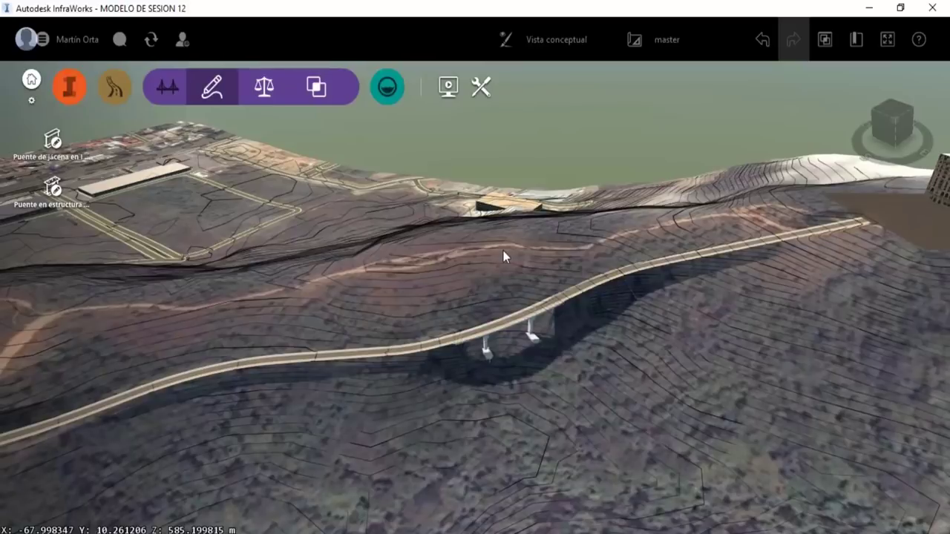
{"action": "mouse_move", "coordinate": [503, 251]}
{"action": "middle_mouse_down", "text": "shift"}
{"action": "mouse_move", "coordinate": [644, 250]}
{"action": "mouse_move", "coordinate": [667, 227]}
{"action": "mouse_move", "coordinate": [557, 248]}
{"action": "mouse_move", "coordinate": [292, 413]}
{"action": "mouse_move", "coordinate": [548, 413]}
{"action": "middle_mouse_up", "text": "shift"}
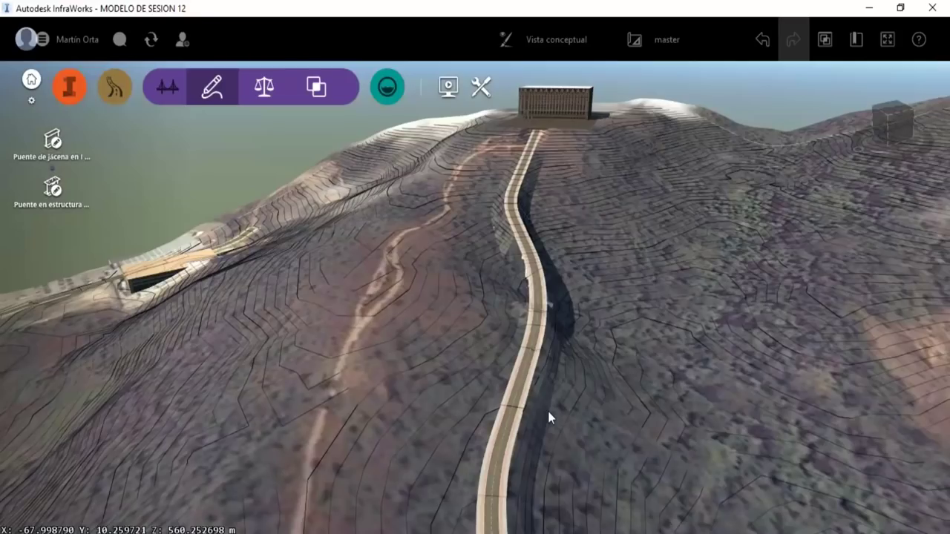
- Select the design road, showing its Carretera properties and the 4,53e+04 cut / 8854.117 fill badge
{"action": "left_click", "coordinate": [525, 393]}
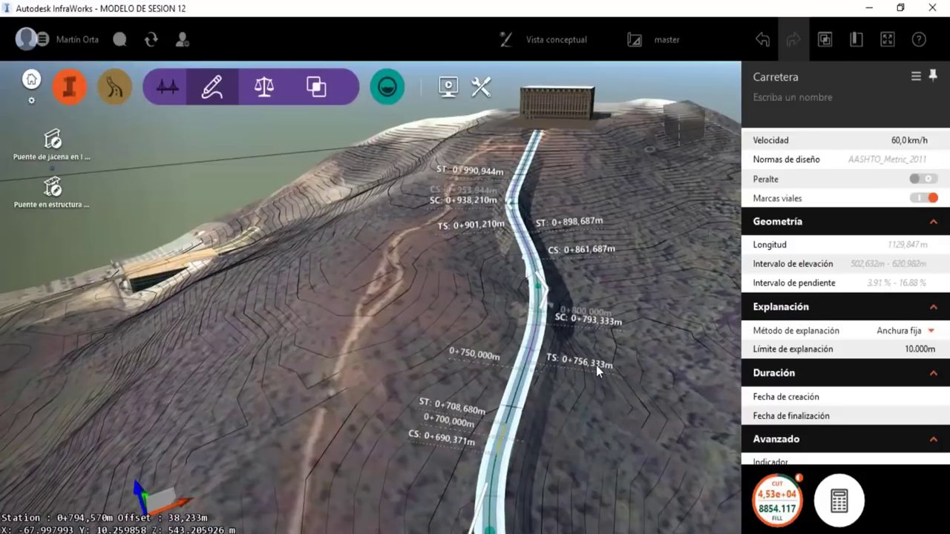
{"action": "mouse_move", "coordinate": [596, 365]}
{"action": "middle_mouse_down"}
{"action": "mouse_move", "coordinate": [547, 354]}
{"action": "mouse_move", "coordinate": [479, 360]}
{"action": "middle_mouse_up"}
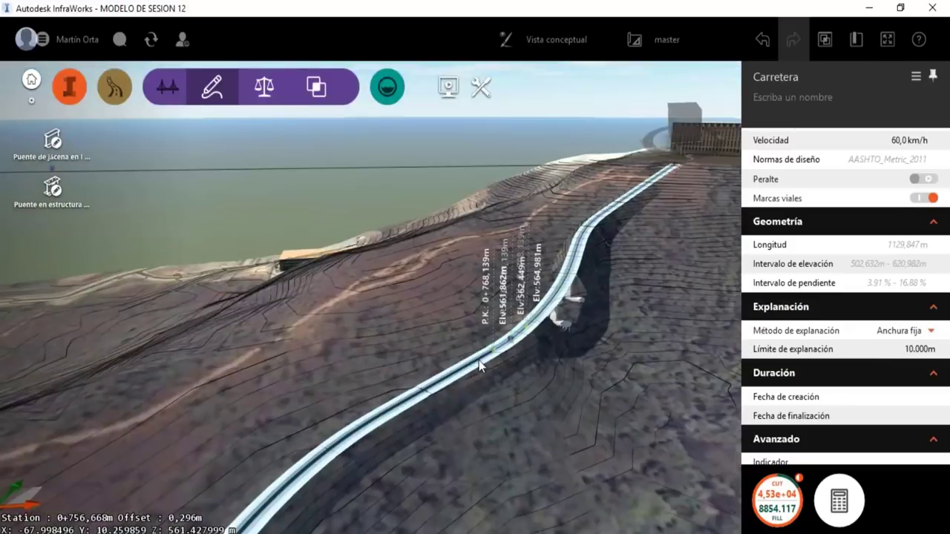
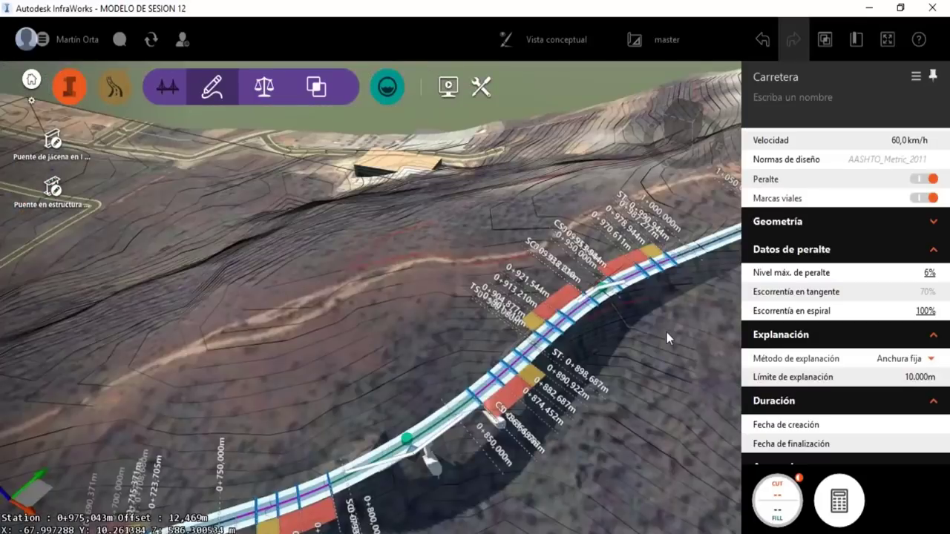
- Orbit along the road and open its cross-section at station 0+987,277
{"action": "left_click_drag", "start_coordinate": [666, 332], "coordinate": [578, 369]}
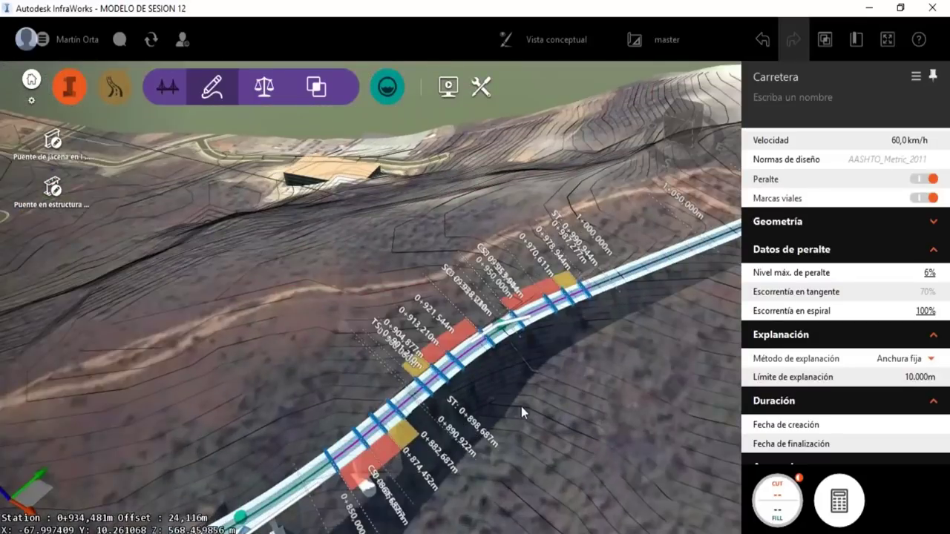
{"action": "middle_click_drag", "start_coordinate": [578, 369], "coordinate": [591, 357]}
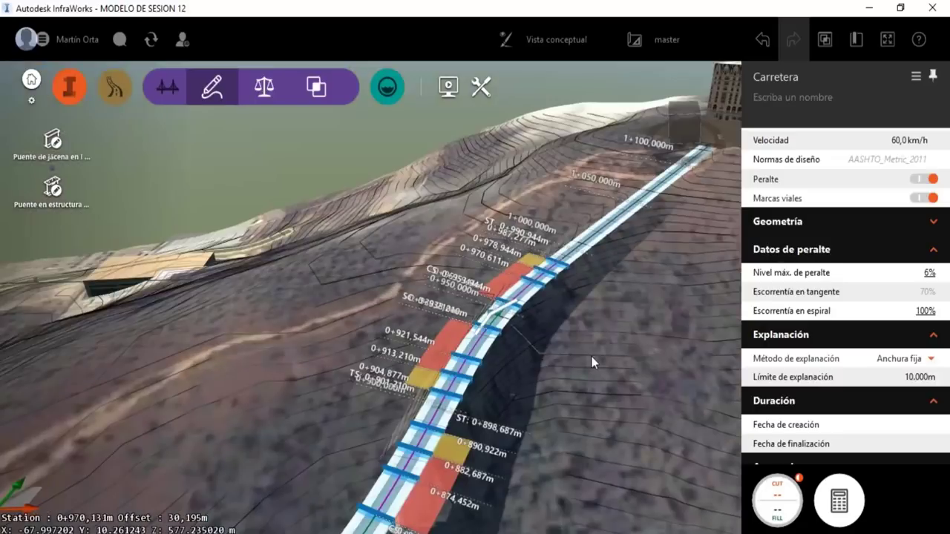
{"action": "left_click_drag", "start_coordinate": [592, 362], "coordinate": [479, 315]}
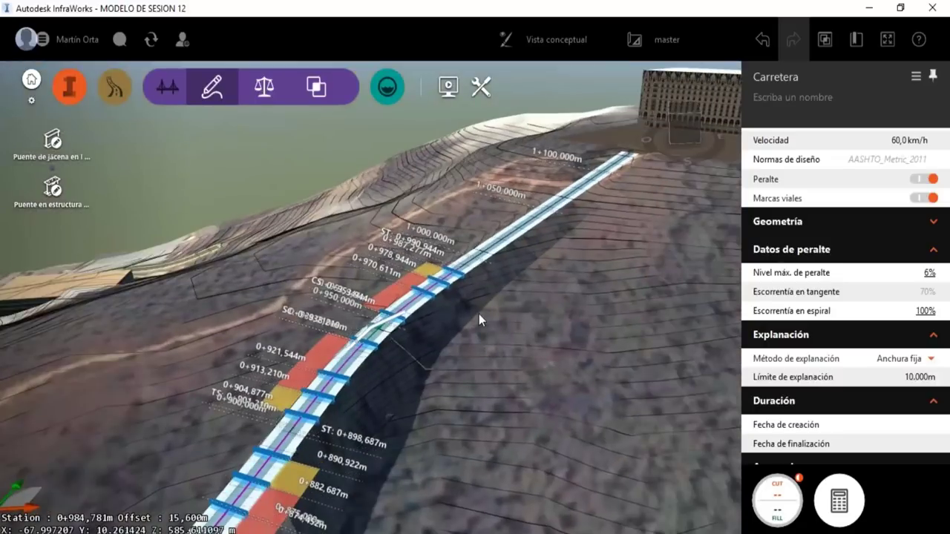
{"action": "right_click", "coordinate": [478, 314]}
{"action": "left_click", "coordinate": [526, 284]}
{"action": "left_click_drag", "start_coordinate": [364, 34], "coordinate": [420, 63]}
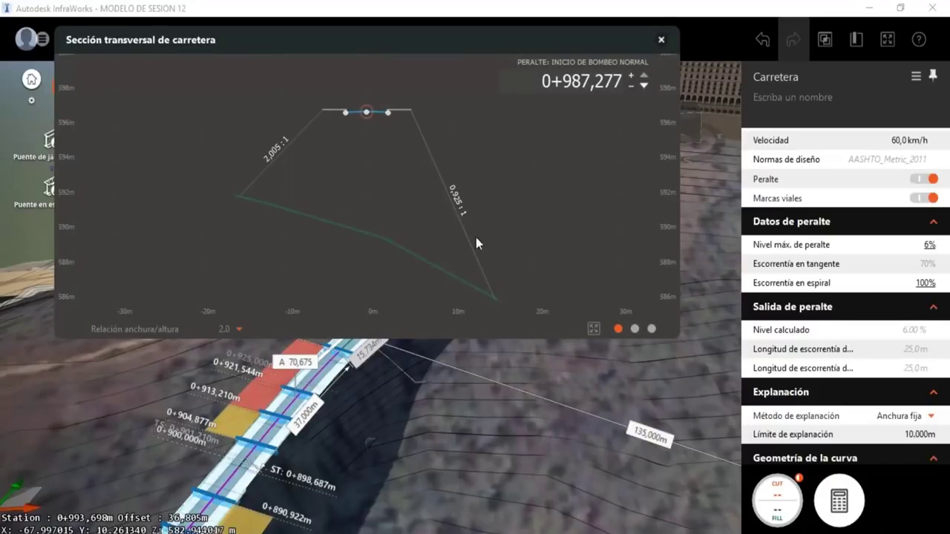
- Show cut/fill areas in the cross-section: 0,000 m² cut and 144,725 m² fill
{"action": "left_click", "coordinate": [635, 329]}
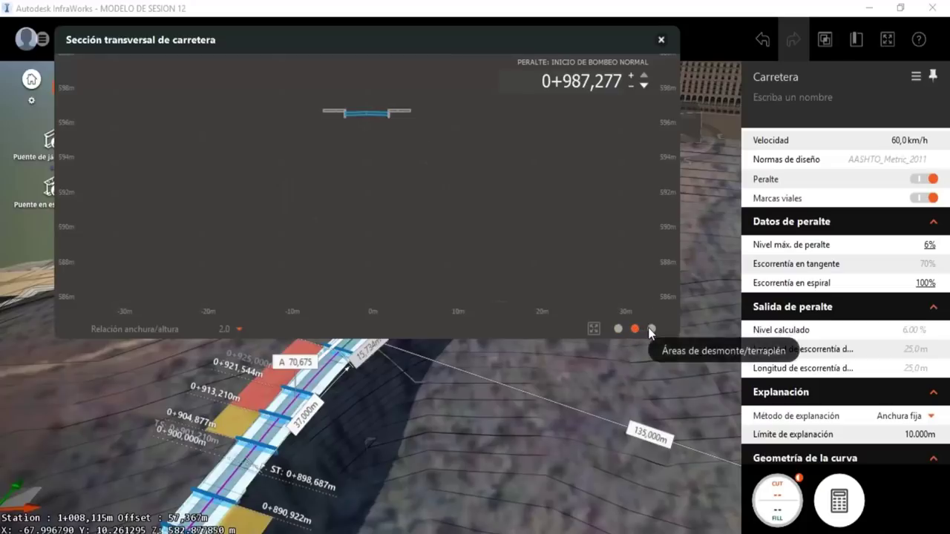
{"action": "left_click", "coordinate": [650, 329]}
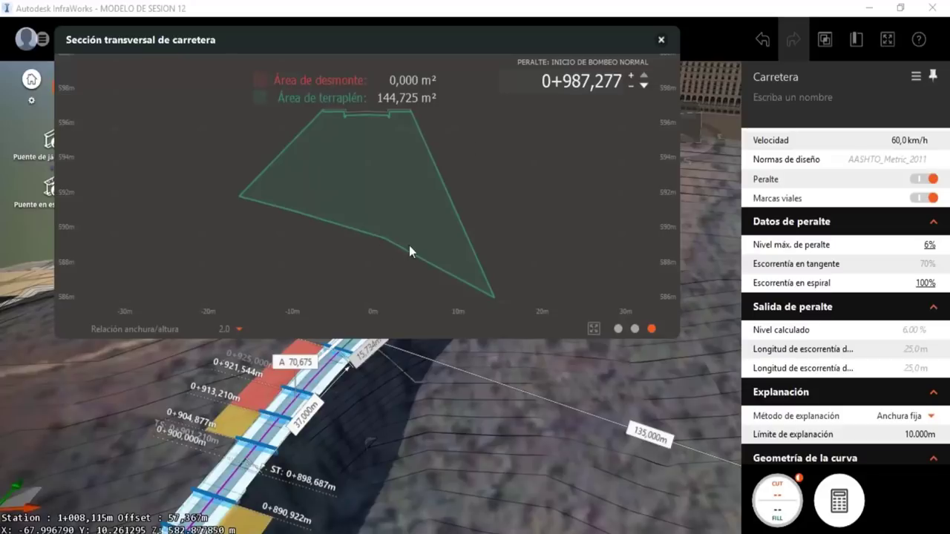
- Step the cross-section back from 0+987,277 to station 0+938,210
{"action": "left_click", "coordinate": [645, 86]}
{"action": "left_click", "coordinate": [645, 86]}
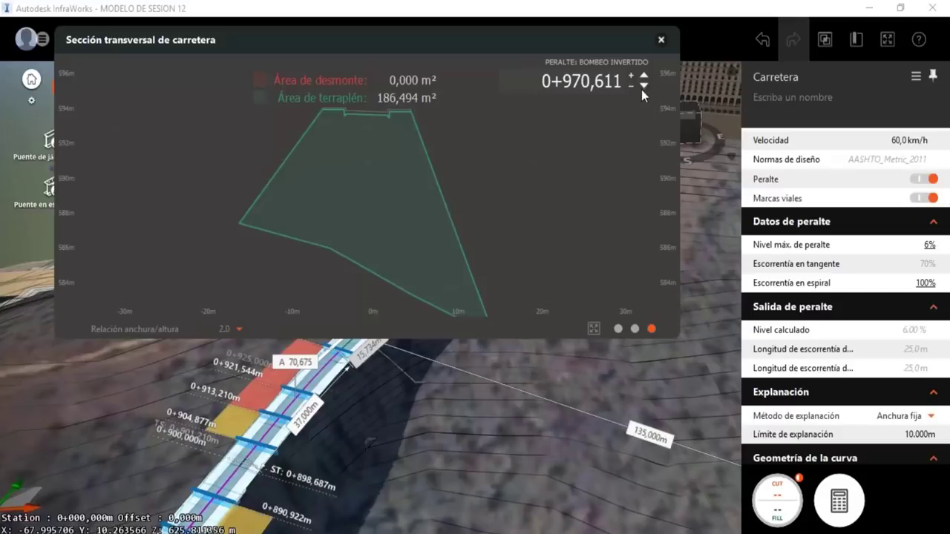
{"action": "left_click", "coordinate": [644, 88]}
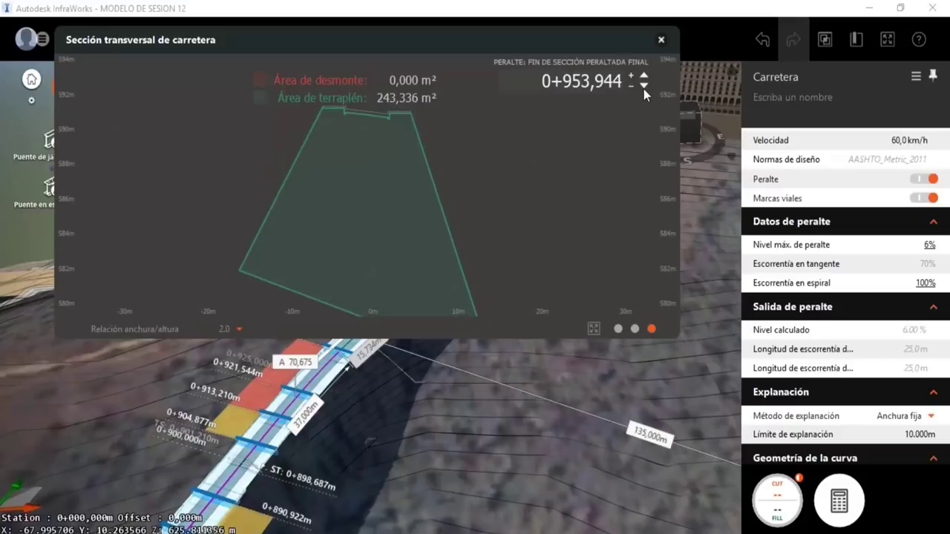
{"action": "left_click", "coordinate": [643, 88]}
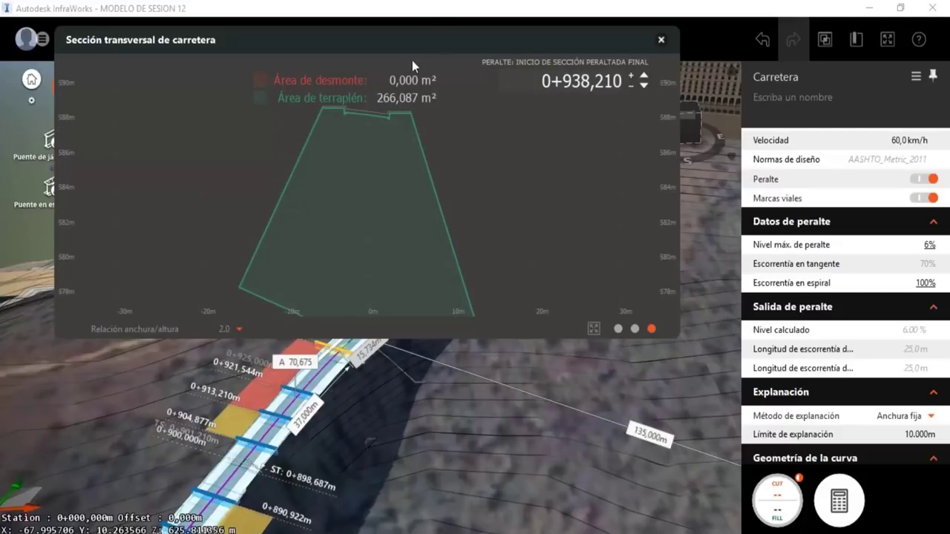
{"action": "left_click_drag", "start_coordinate": [439, 50], "coordinate": [452, 32]}
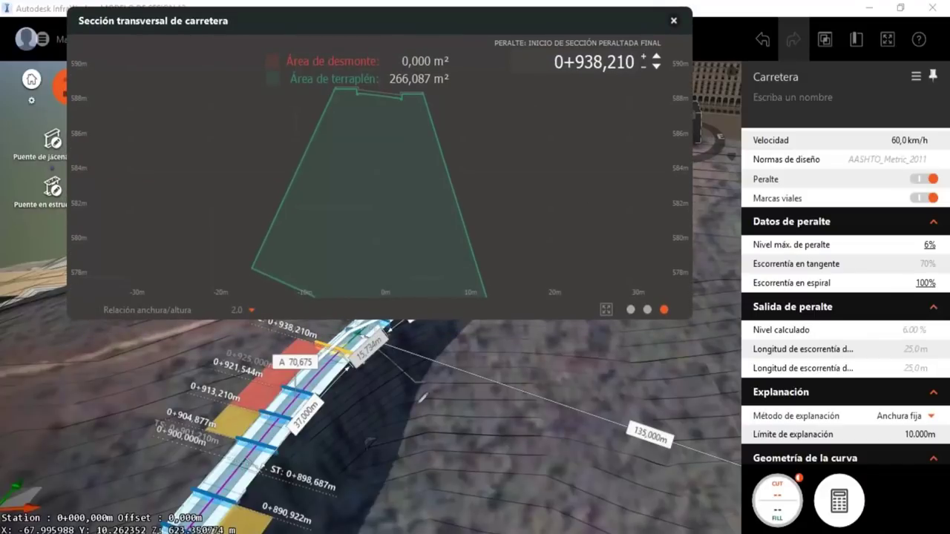
{"action": "mouse_move", "coordinate": [335, 324]}
{"action": "left_mouse_down"}
{"action": "mouse_move", "coordinate": [370, 355]}
{"action": "mouse_move", "coordinate": [311, 343]}
{"action": "left_mouse_up"}
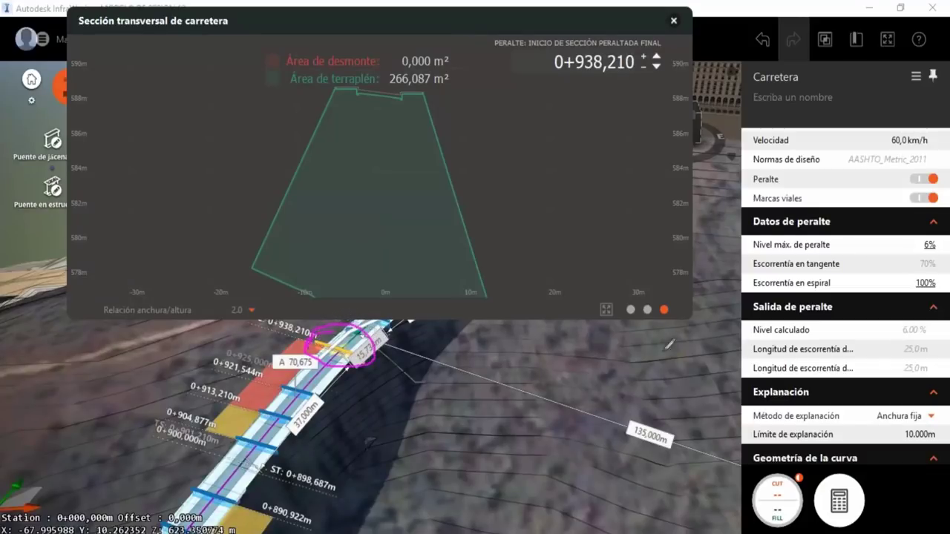
- Step back through stations from 0+921,544 down to 0+569,783
{"action": "left_click", "coordinate": [656, 65]}
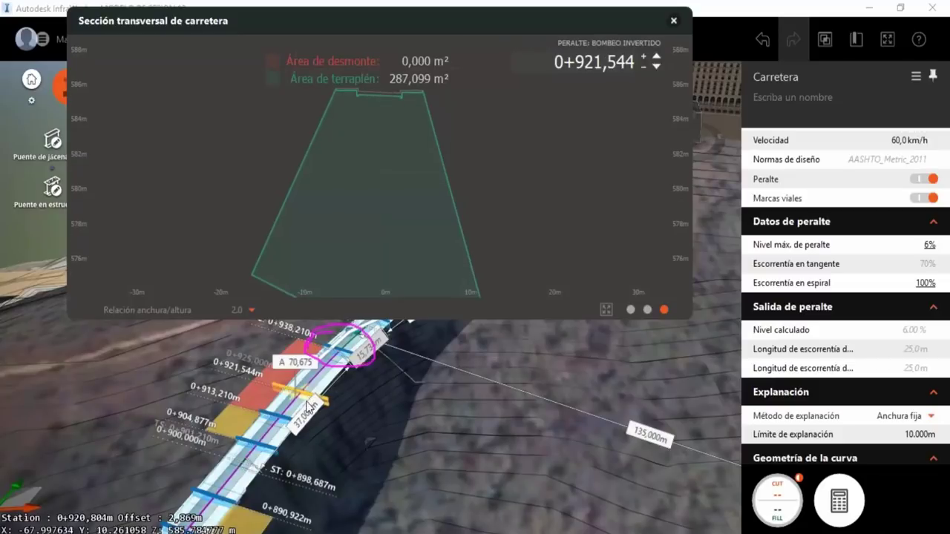
{"action": "left_click", "coordinate": [655, 67]}
{"action": "left_click", "coordinate": [655, 68]}
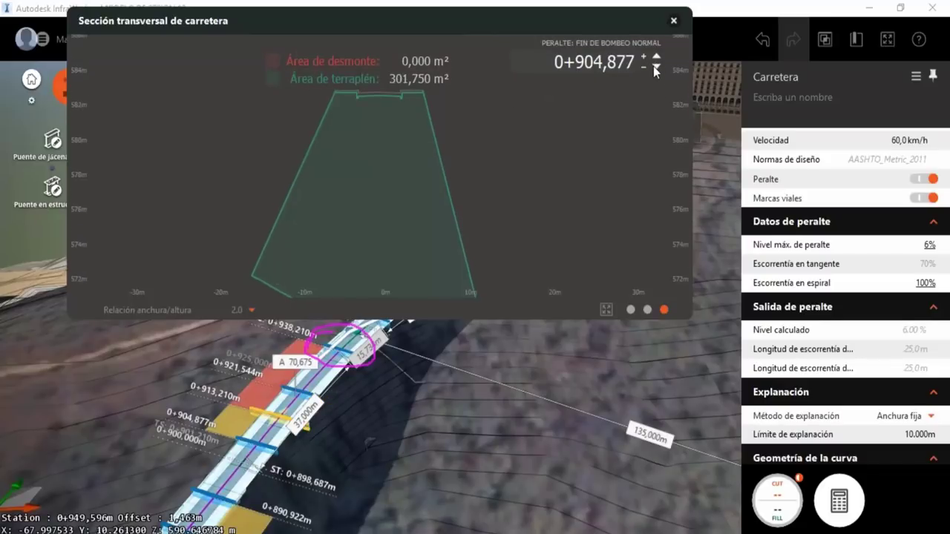
{"action": "left_click", "coordinate": [655, 67]}
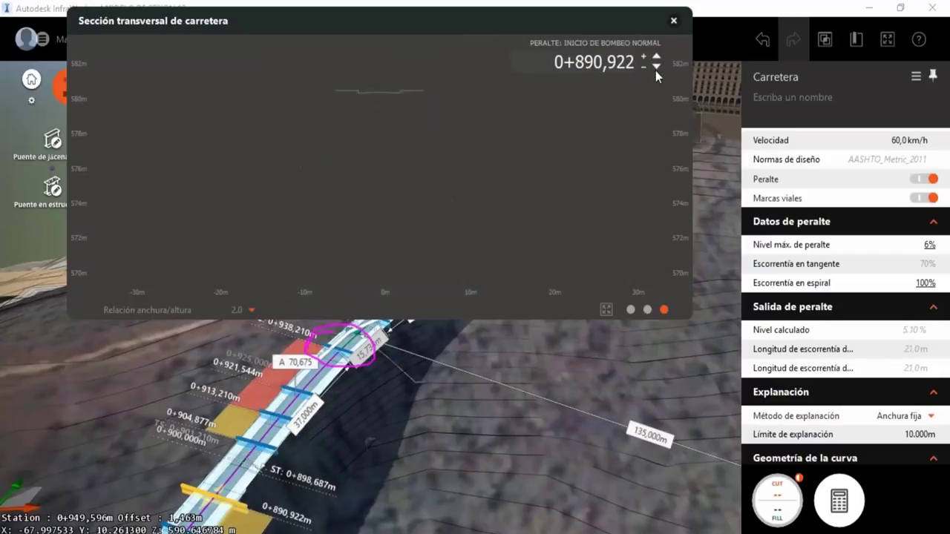
{"action": "left_click", "coordinate": [656, 72]}
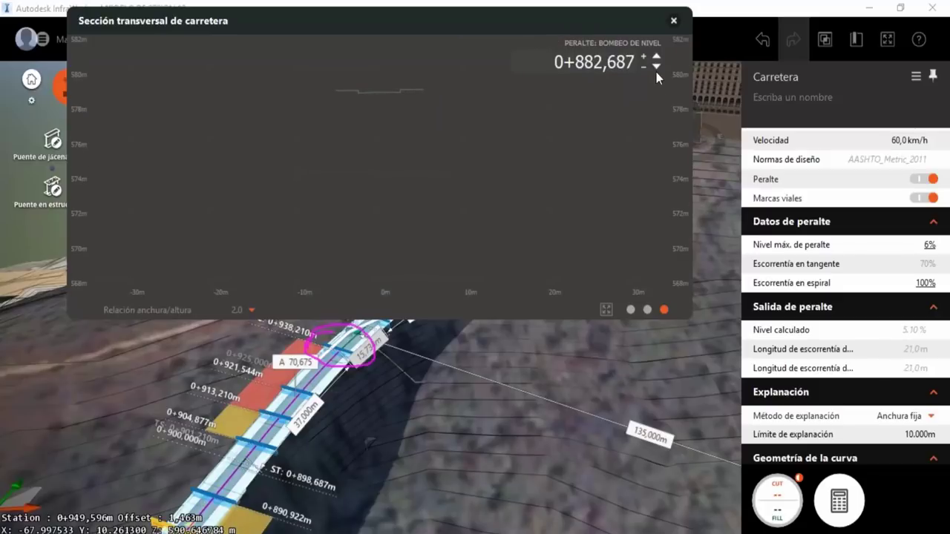
{"action": "left_click", "coordinate": [656, 72]}
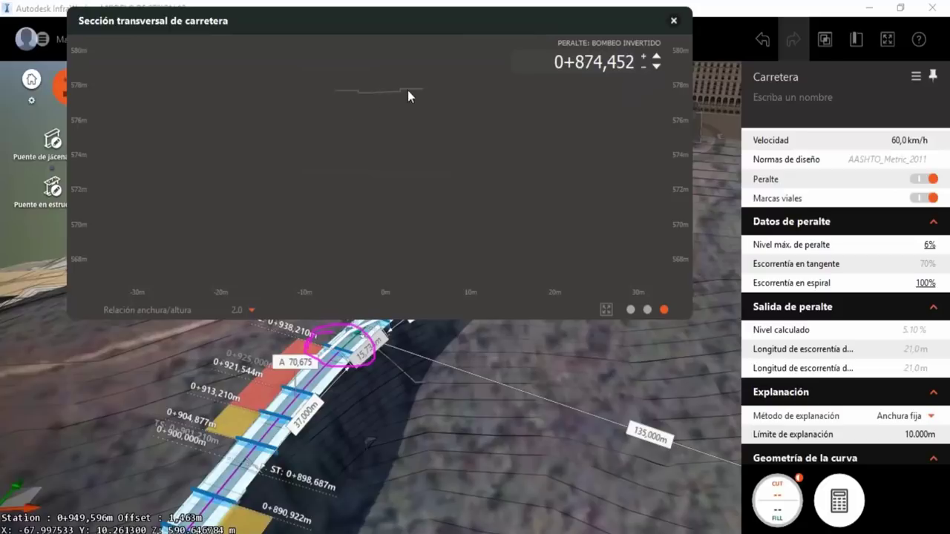
{"action": "left_click", "coordinate": [656, 68]}
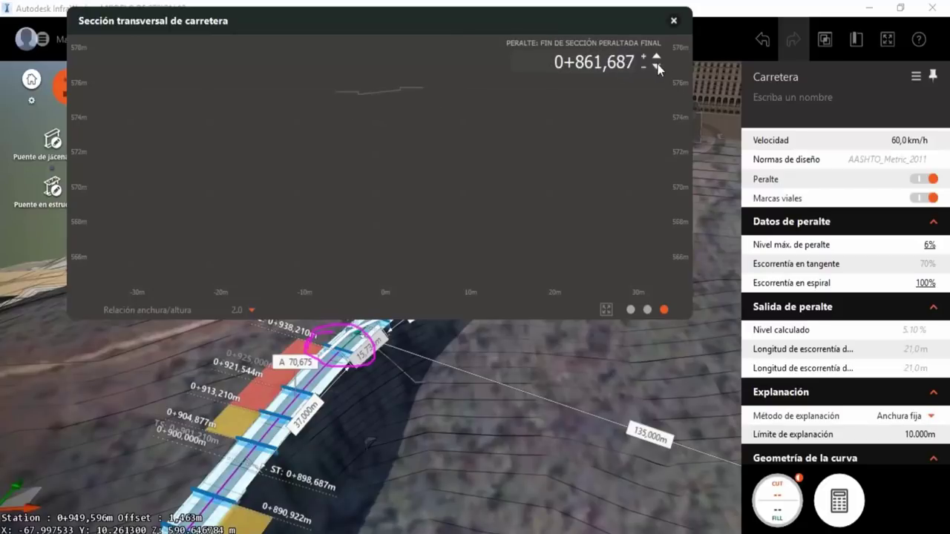
{"action": "left_click", "coordinate": [656, 67]}
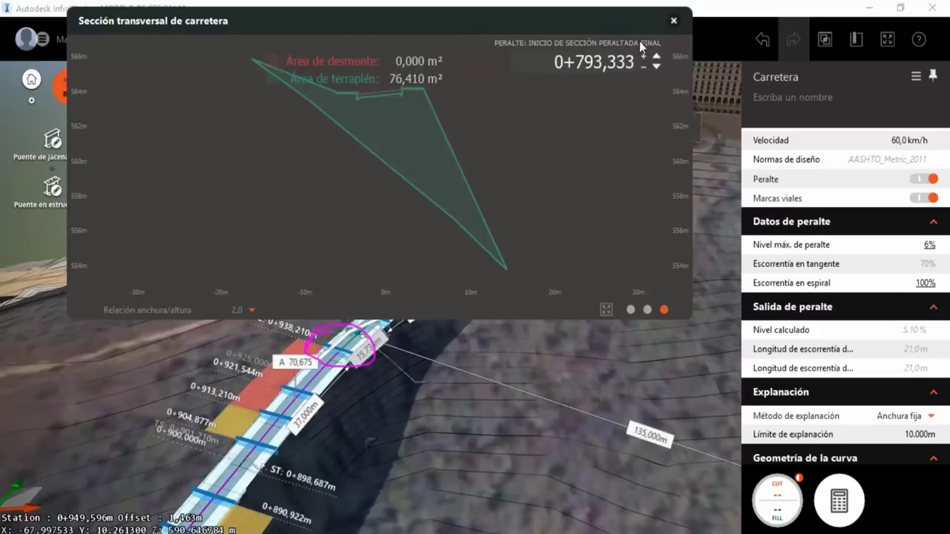
{"action": "left_click", "coordinate": [657, 67]}
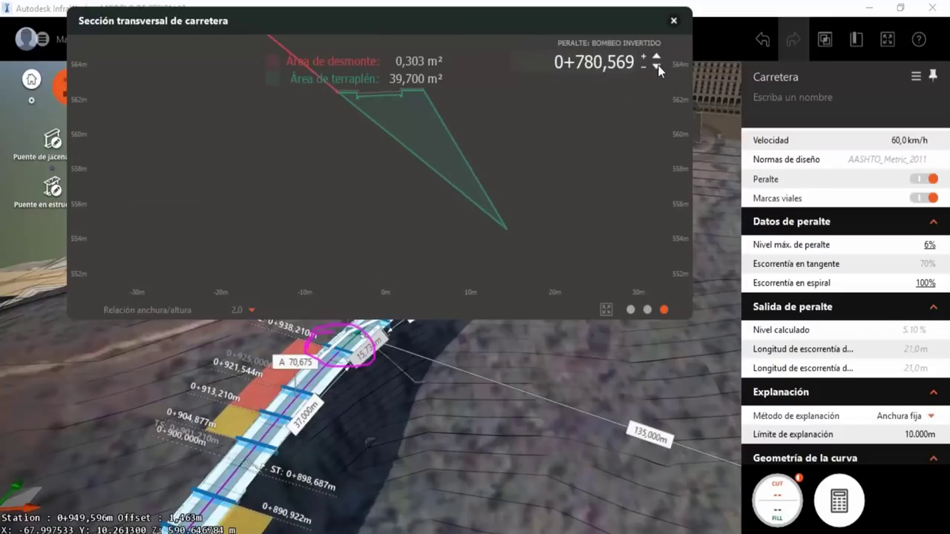
{"action": "left_click", "coordinate": [657, 67]}
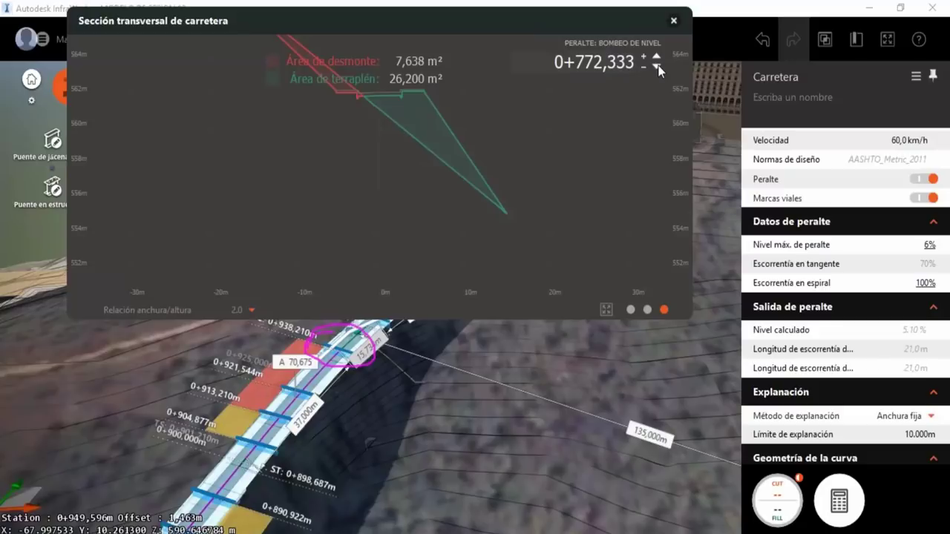
{"action": "left_click", "coordinate": [656, 67]}
{"action": "left_click", "coordinate": [657, 68]}
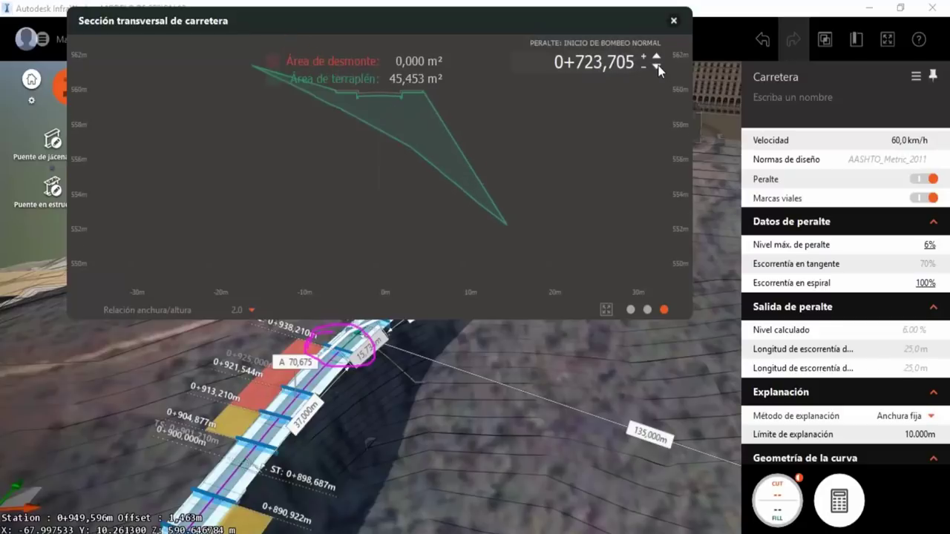
{"action": "left_click", "coordinate": [656, 68]}
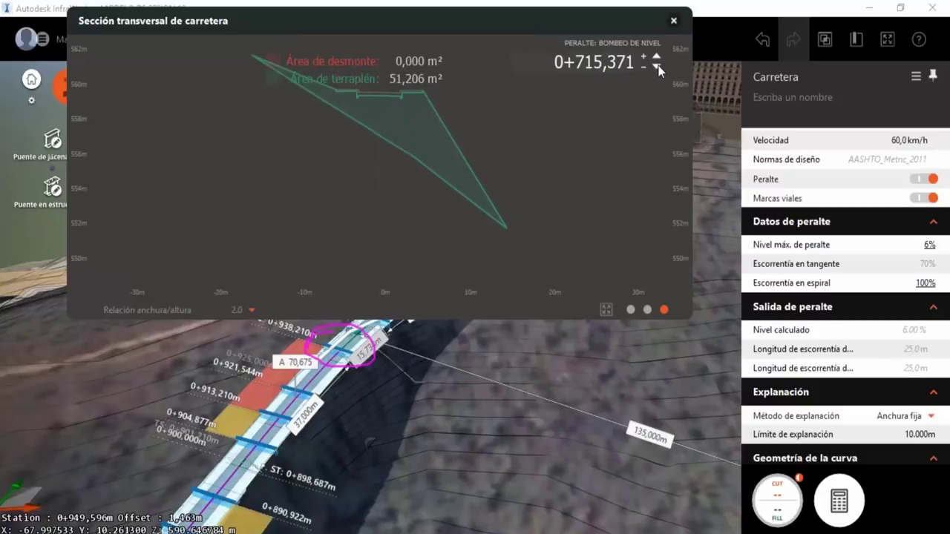
{"action": "left_click", "coordinate": [656, 68]}
{"action": "left_click", "coordinate": [656, 67]}
{"action": "left_click", "coordinate": [656, 68]}
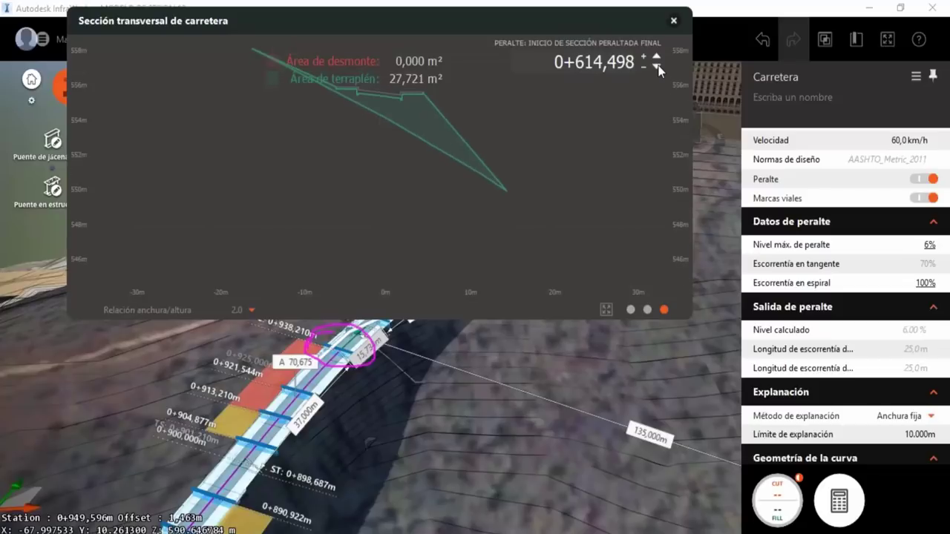
{"action": "left_click", "coordinate": [656, 67]}
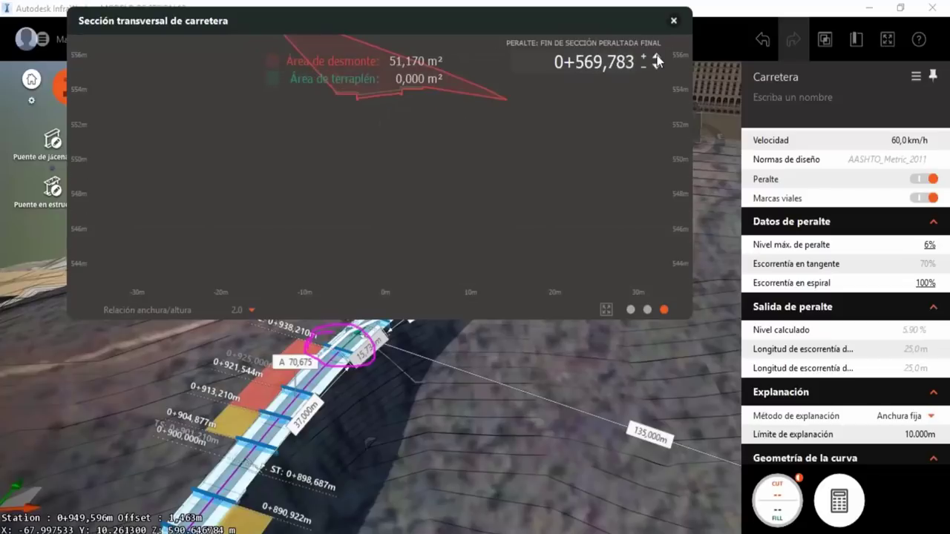
- Step forward through stations from 0+591,953 up past 0+938,210
{"action": "left_click", "coordinate": [656, 55]}
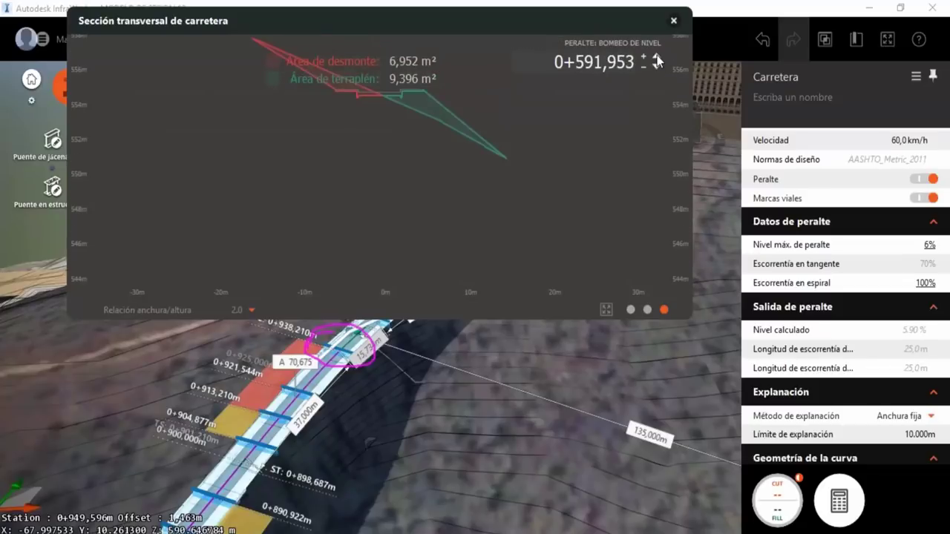
{"action": "left_click", "coordinate": [657, 55]}
{"action": "left_click", "coordinate": [656, 55]}
{"action": "left_click", "coordinate": [656, 55]}
{"action": "left_click", "coordinate": [656, 55]}
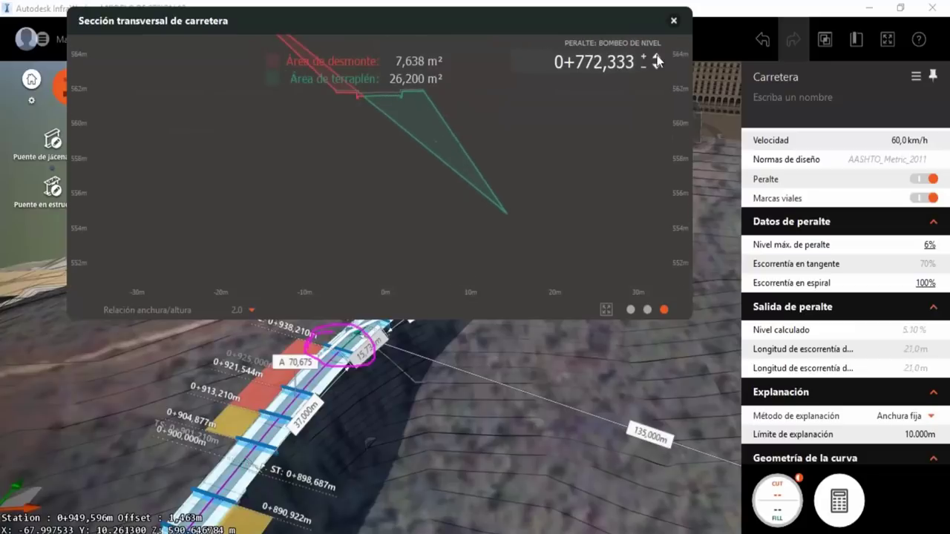
{"action": "left_click", "coordinate": [656, 55]}
{"action": "left_click", "coordinate": [657, 55]}
{"action": "left_click", "coordinate": [656, 55]}
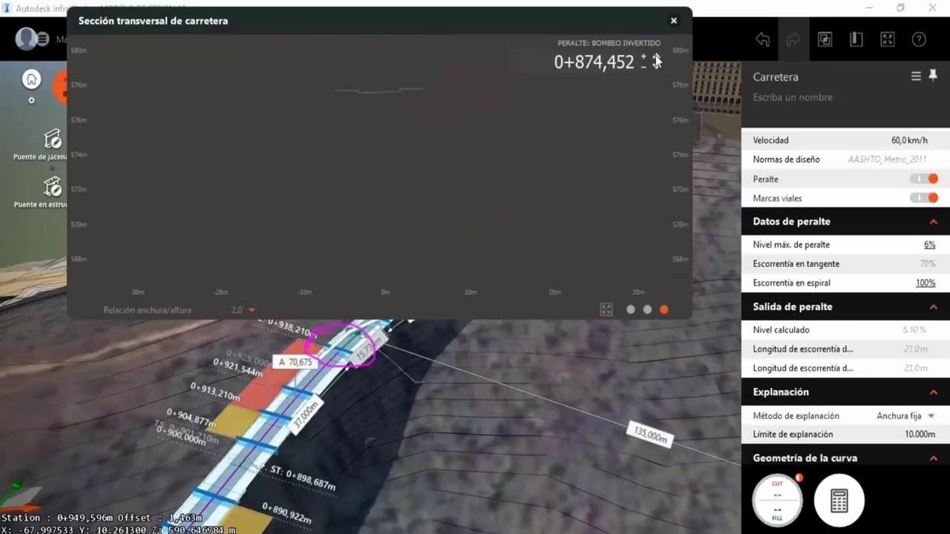
{"action": "left_click", "coordinate": [657, 54]}
{"action": "left_click", "coordinate": [657, 55]}
{"action": "left_click", "coordinate": [656, 59]}
{"action": "left_click", "coordinate": [656, 59]}
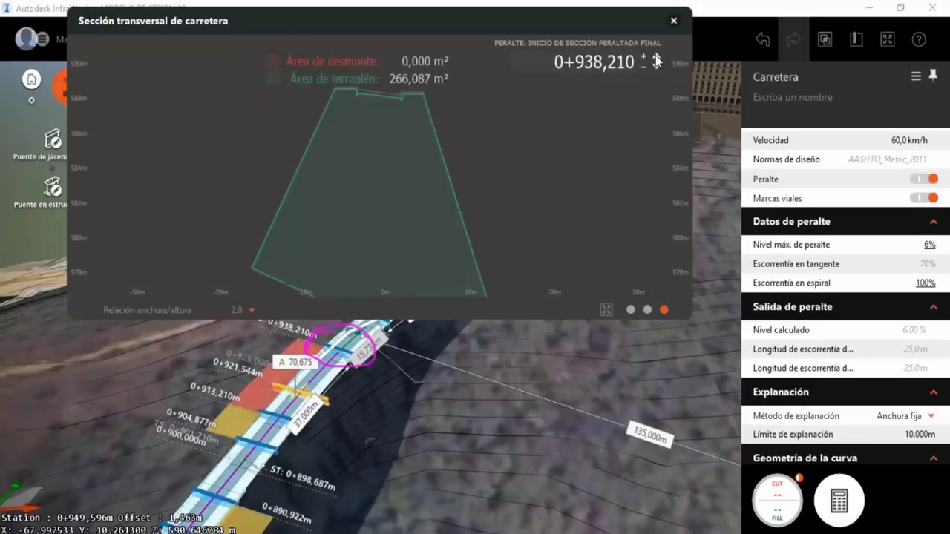
{"action": "left_click", "coordinate": [656, 60]}
{"action": "left_click", "coordinate": [656, 60]}
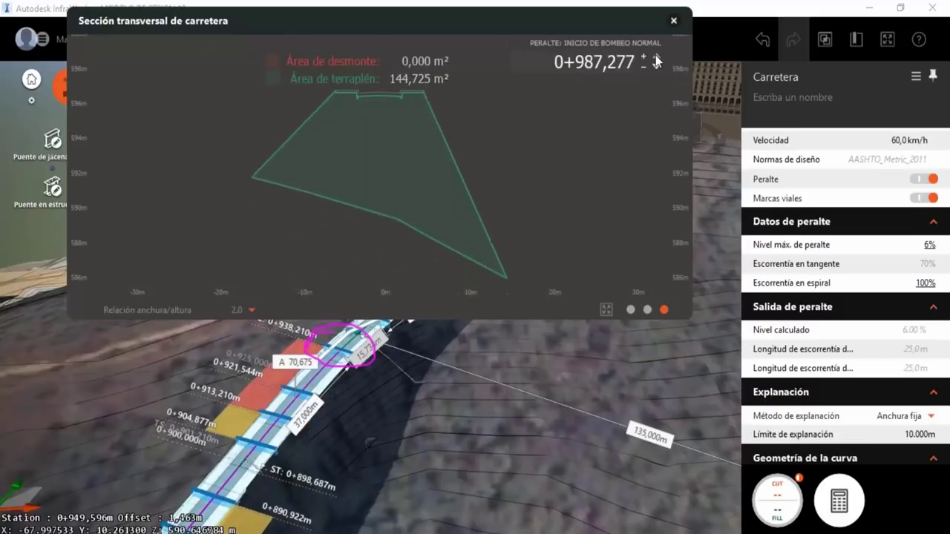
- Toggle the road-only section view and step back through critical stations past 0+874,452
{"action": "left_click", "coordinate": [647, 309]}
{"action": "left_click", "coordinate": [631, 310]}
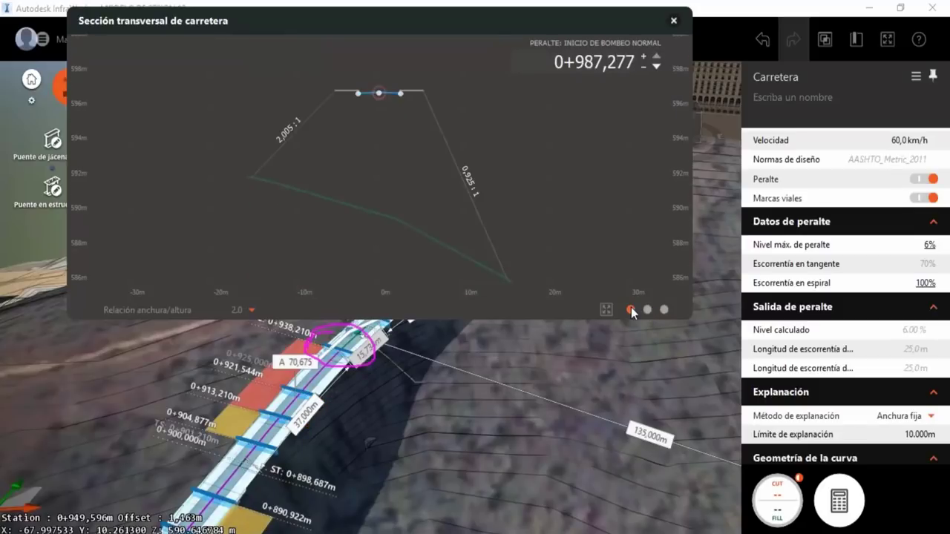
{"action": "left_click", "coordinate": [646, 309]}
{"action": "left_click", "coordinate": [656, 66]}
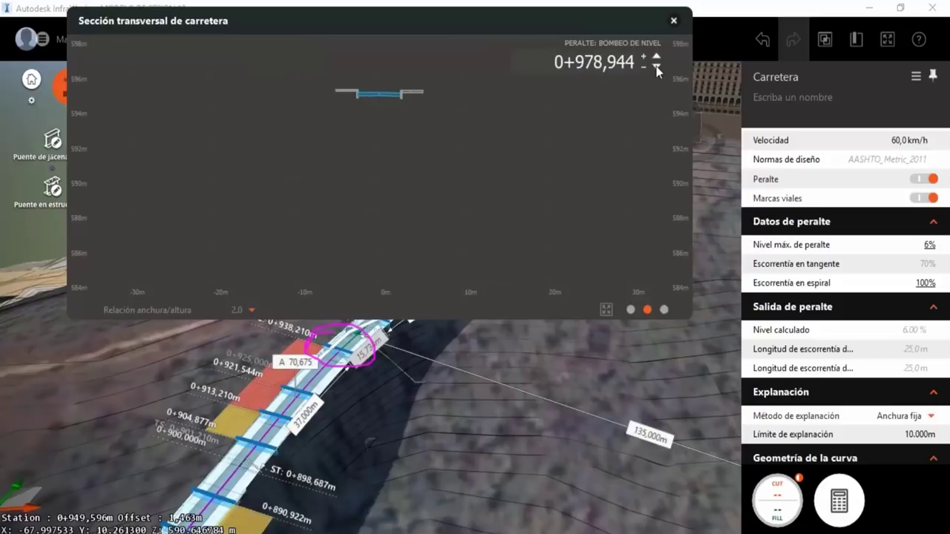
{"action": "left_click", "coordinate": [656, 66]}
{"action": "left_click", "coordinate": [656, 66]}
{"action": "left_click", "coordinate": [656, 66]}
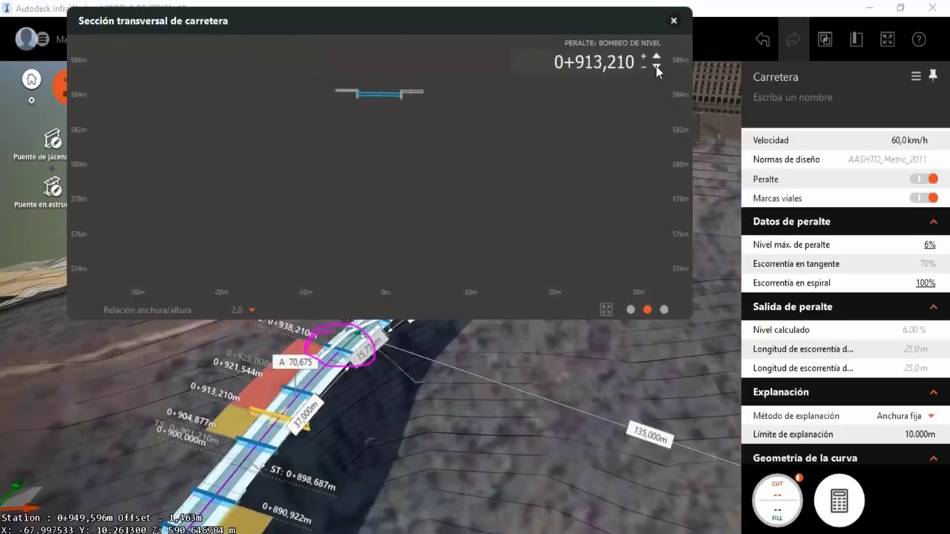
{"action": "left_click", "coordinate": [656, 66]}
{"action": "left_click", "coordinate": [656, 66]}
{"action": "left_click", "coordinate": [656, 66]}
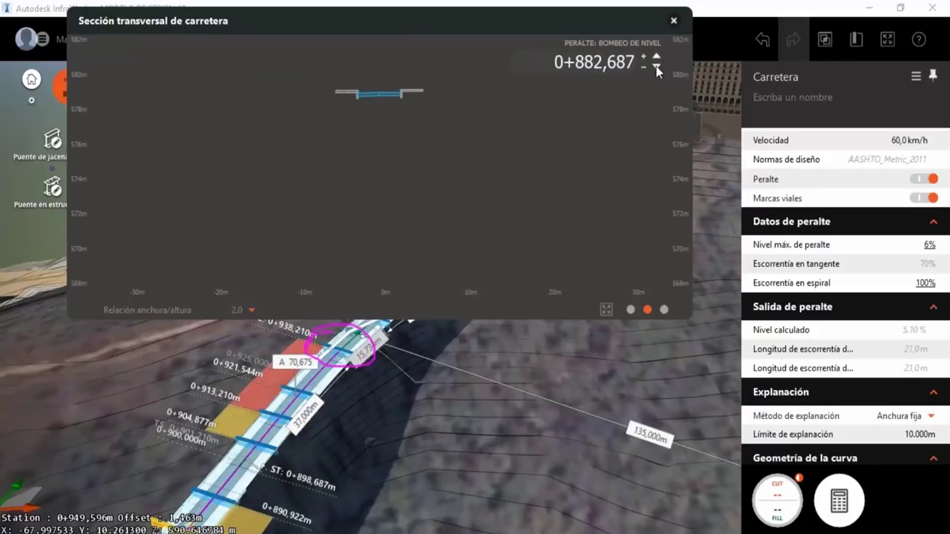
{"action": "left_click", "coordinate": [655, 66]}
{"action": "left_click", "coordinate": [656, 67]}
- Advance to station 0+904,877 and zoom into the recentred road profile
{"action": "left_click", "coordinate": [658, 56]}
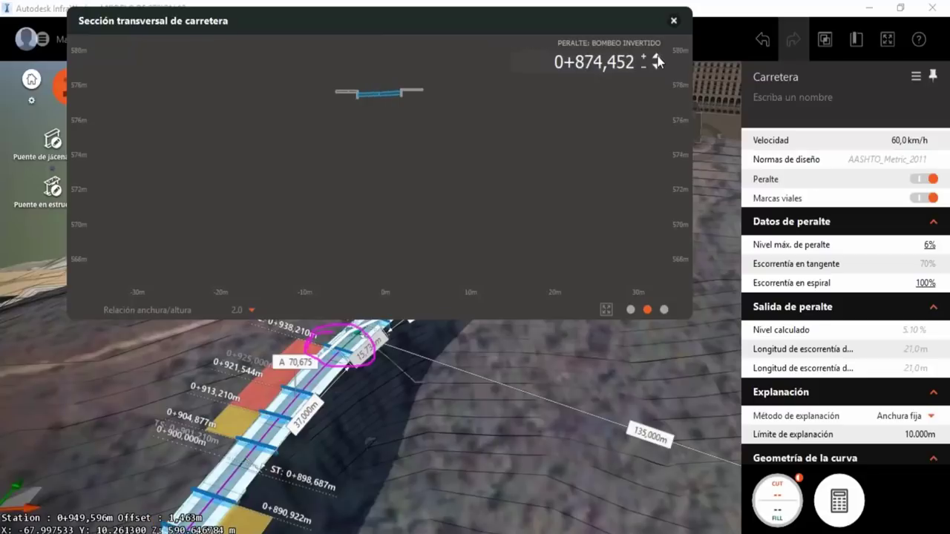
{"action": "left_click", "coordinate": [657, 57]}
{"action": "left_click", "coordinate": [657, 57]}
{"action": "left_click", "coordinate": [657, 58]}
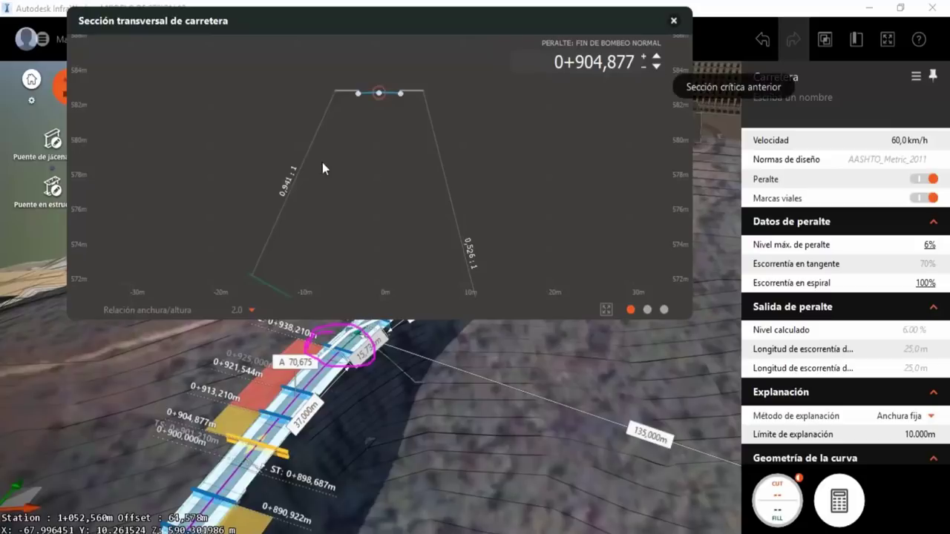
{"action": "scroll", "coordinate": [351, 151], "scroll_direction": "up", "scroll_amount": 1}
{"action": "scroll", "coordinate": [423, 59], "scroll_direction": "up", "scroll_amount": 2}
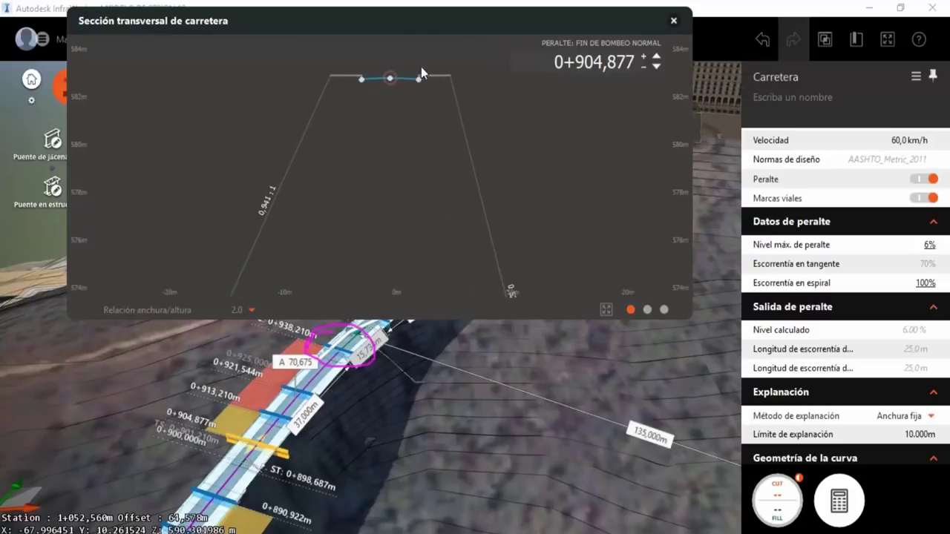
{"action": "scroll", "coordinate": [368, 141], "scroll_direction": "up", "scroll_amount": 2}
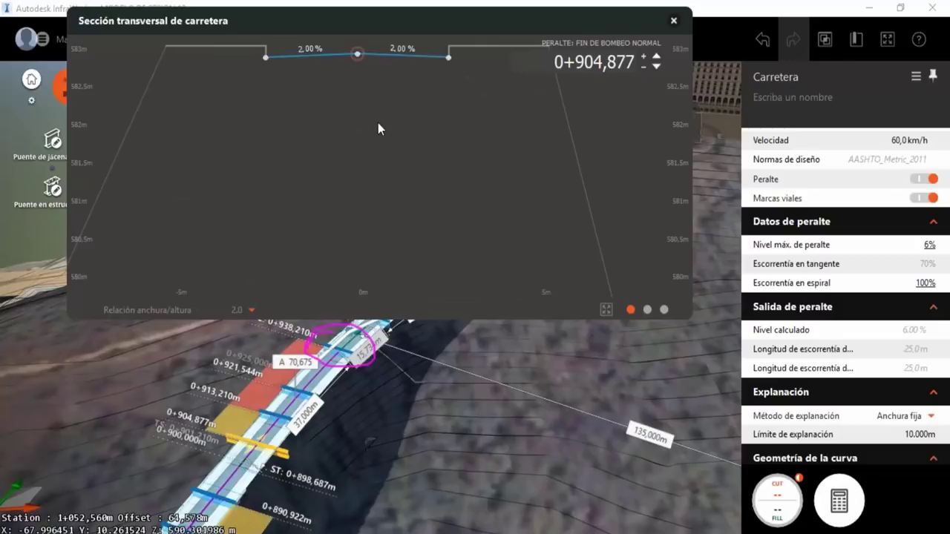
{"action": "left_click_drag", "start_coordinate": [399, 153], "coordinate": [413, 248]}
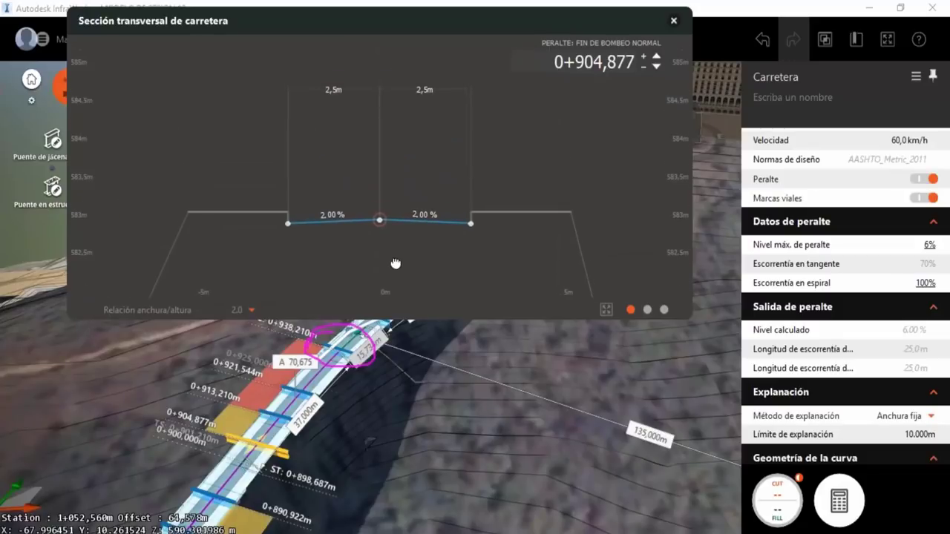
{"action": "scroll", "coordinate": [393, 235], "scroll_direction": "up", "scroll_amount": 2}
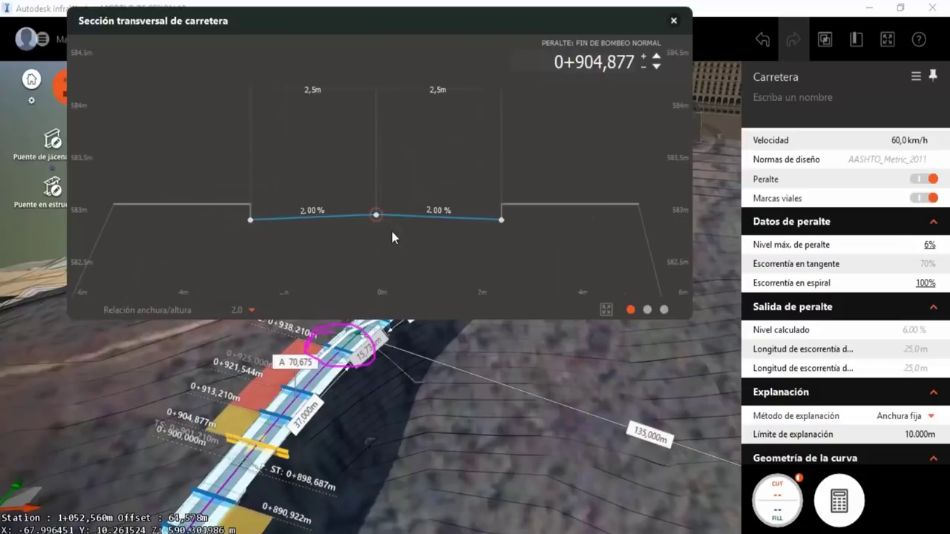
- Advance to 0+938,210 with 6.00% superelevation, then back to 0+890,922
{"action": "left_click", "coordinate": [655, 57]}
{"action": "left_click", "coordinate": [655, 57]}
{"action": "left_click", "coordinate": [655, 57]}
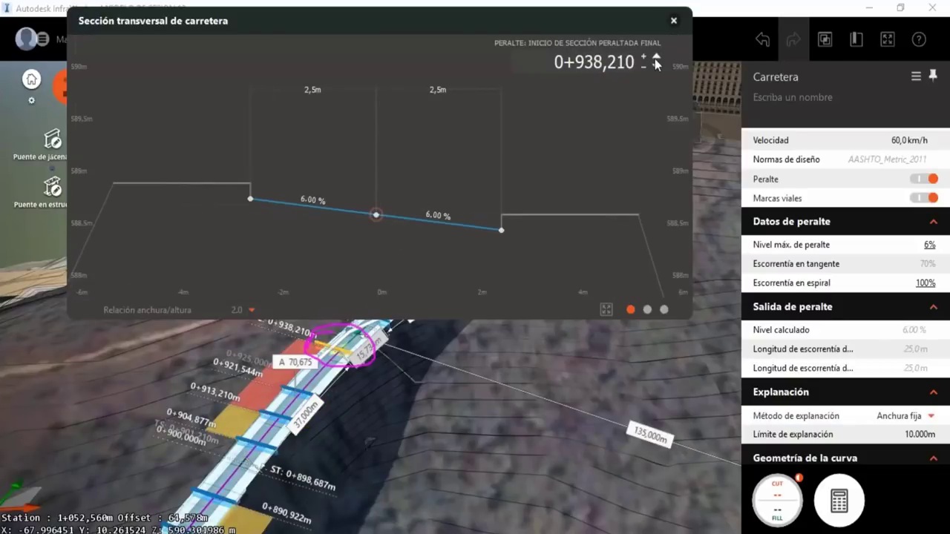
{"action": "left_click", "coordinate": [656, 69]}
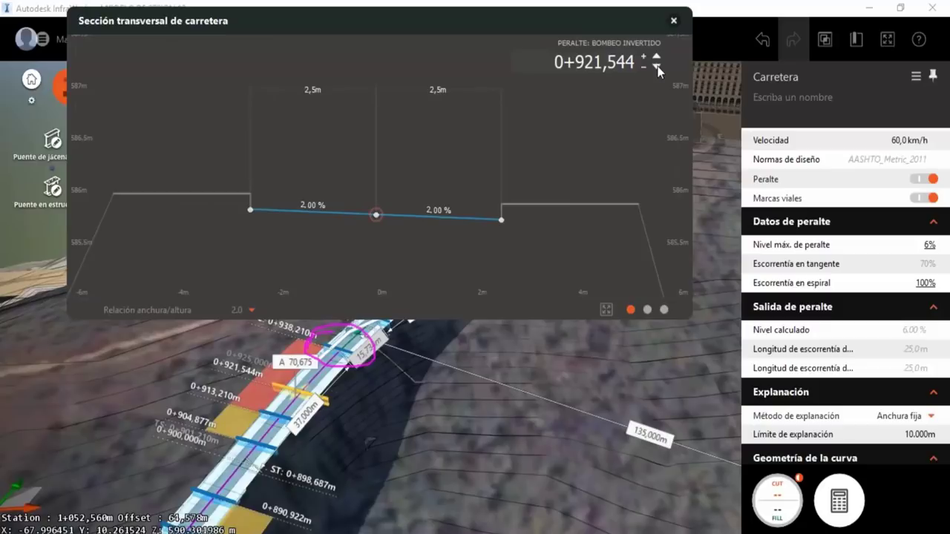
{"action": "left_click", "coordinate": [657, 68]}
{"action": "left_click", "coordinate": [657, 68]}
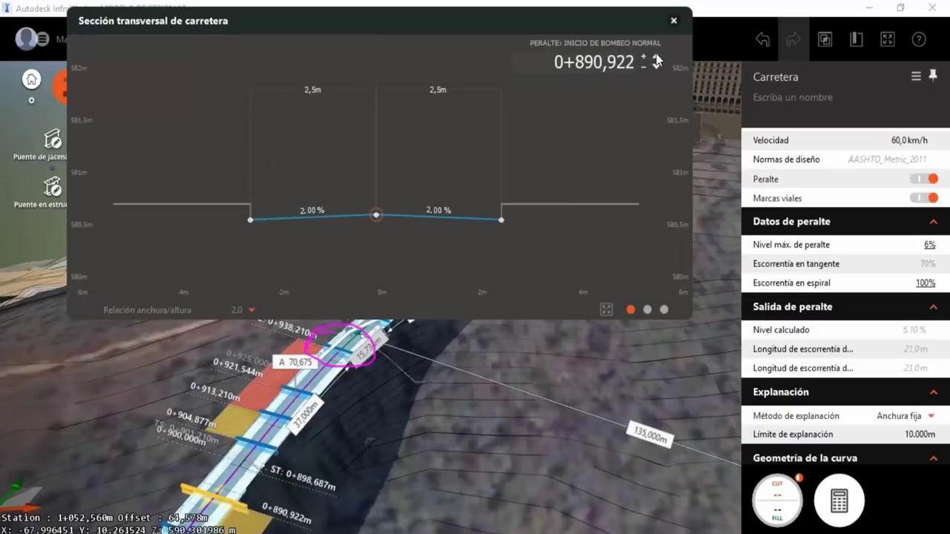
- Advance to station 0+987,277 and close the cross-section window
{"action": "left_click", "coordinate": [656, 58]}
{"action": "left_click", "coordinate": [656, 57]}
{"action": "left_click", "coordinate": [656, 58]}
{"action": "left_click", "coordinate": [656, 57]}
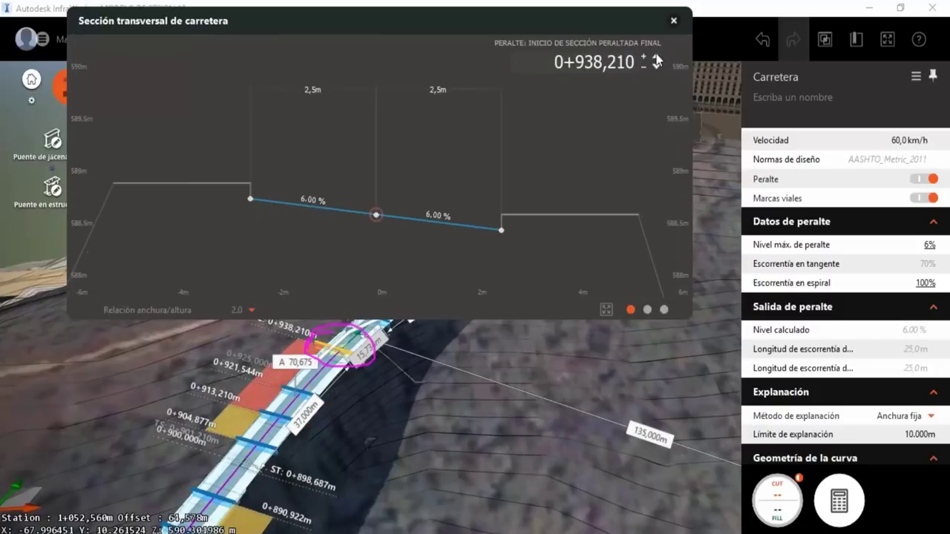
{"action": "left_click", "coordinate": [655, 58]}
{"action": "left_click", "coordinate": [655, 58]}
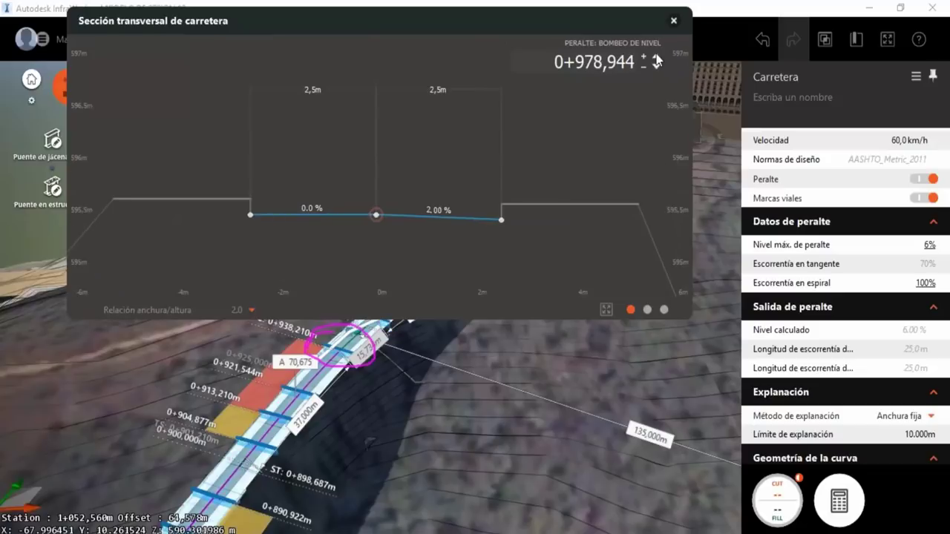
{"action": "left_click", "coordinate": [656, 58]}
{"action": "left_click", "coordinate": [673, 21]}
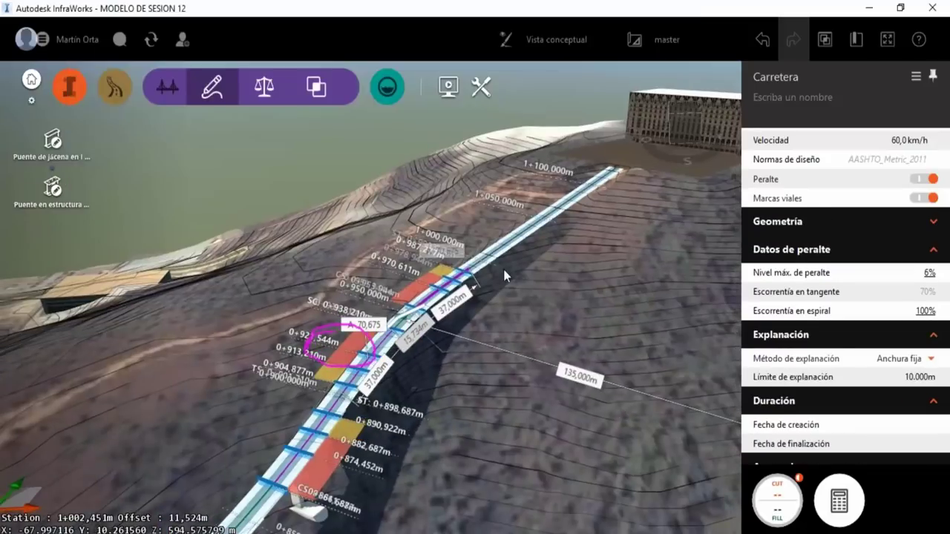
- Zoom out and tilt to a near top-down view with the road running vertically
{"action": "scroll", "coordinate": [512, 221], "scroll_direction": "down", "scroll_amount": 2}
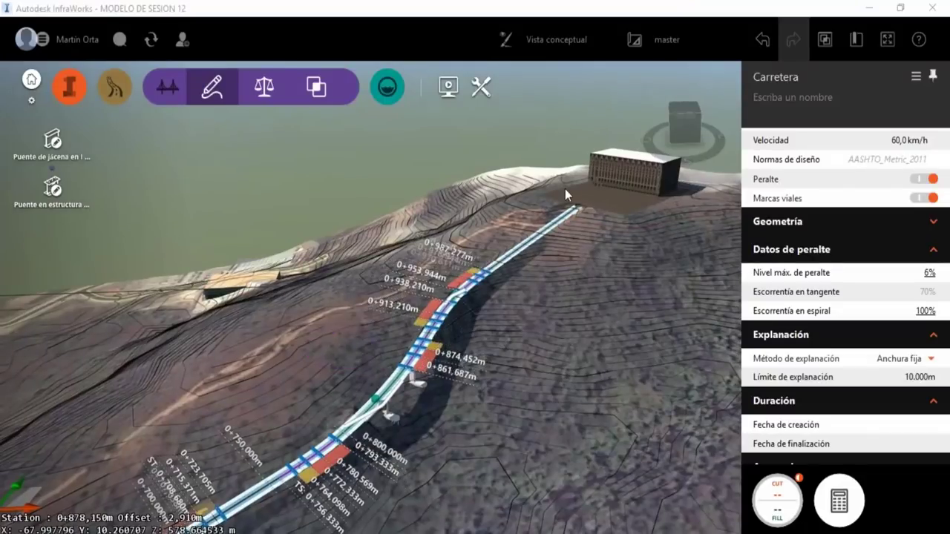
{"action": "scroll", "coordinate": [564, 189], "scroll_direction": "down", "scroll_amount": 2}
{"action": "mouse_move", "coordinate": [306, 314]}
{"action": "left_mouse_down"}
{"action": "mouse_move", "coordinate": [463, 393]}
{"action": "mouse_move", "coordinate": [453, 435]}
{"action": "left_mouse_up"}
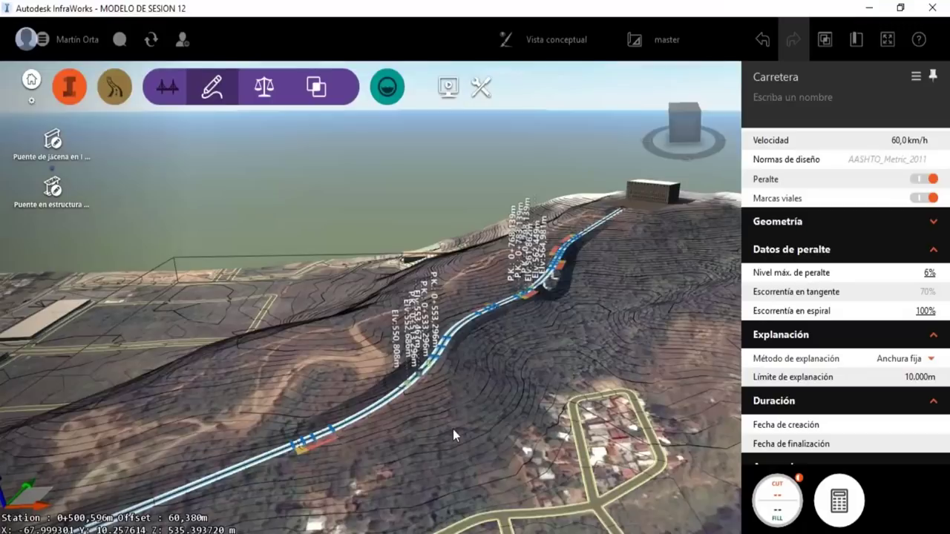
{"action": "scroll", "coordinate": [453, 428], "scroll_direction": "down", "scroll_amount": 2}
{"action": "mouse_move", "coordinate": [542, 281]}
{"action": "left_mouse_down"}
{"action": "mouse_move", "coordinate": [473, 449]}
{"action": "mouse_move", "coordinate": [196, 386]}
{"action": "left_mouse_up"}
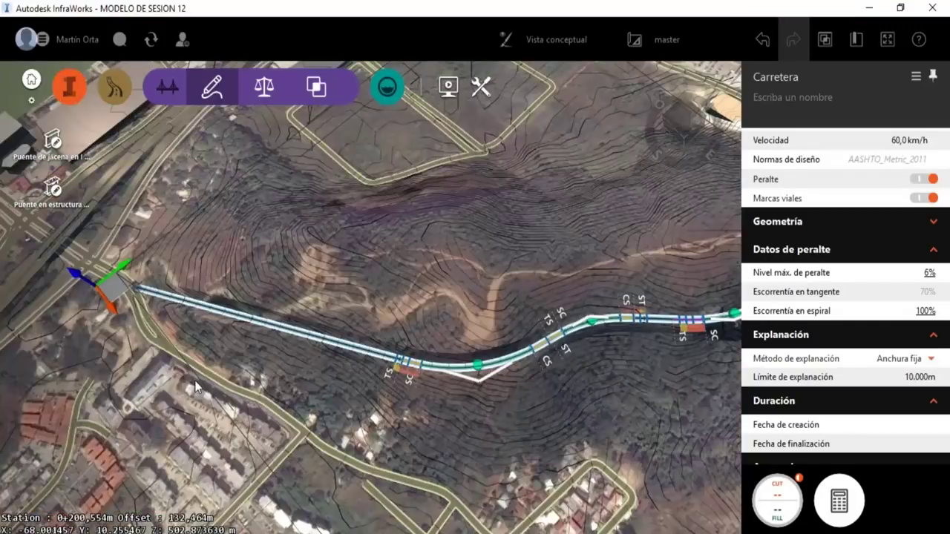
{"action": "scroll", "coordinate": [172, 329], "scroll_direction": "up", "scroll_amount": 2}
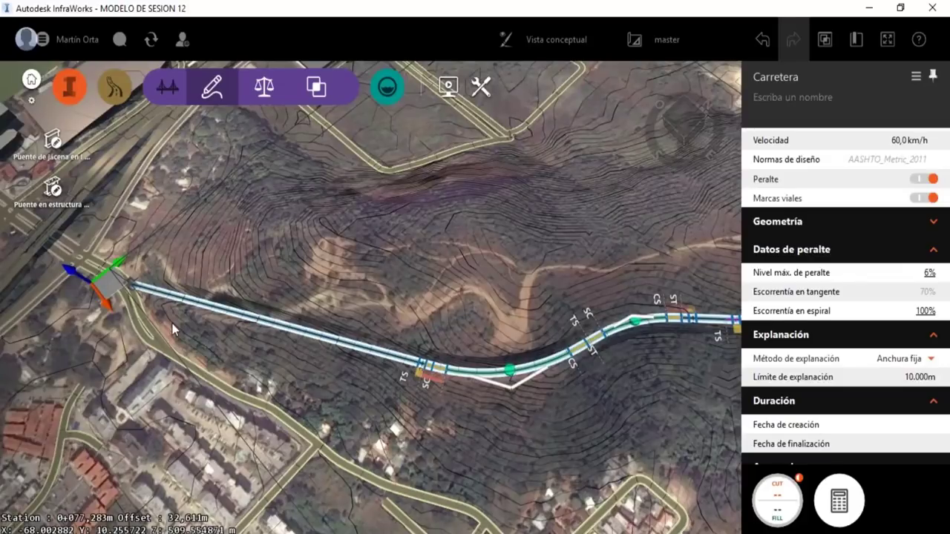
{"action": "mouse_move", "coordinate": [172, 329]}
{"action": "left_mouse_down"}
{"action": "mouse_move", "coordinate": [307, 295]}
{"action": "mouse_move", "coordinate": [447, 343]}
{"action": "mouse_move", "coordinate": [450, 428]}
{"action": "mouse_move", "coordinate": [431, 530]}
{"action": "left_mouse_up"}
- Zoom to the hilltop building and lower the view to look uphill along the bridge road
{"action": "scroll", "coordinate": [420, 426], "scroll_direction": "up", "scroll_amount": 3}
{"action": "scroll", "coordinate": [420, 427], "scroll_direction": "up", "scroll_amount": 2}
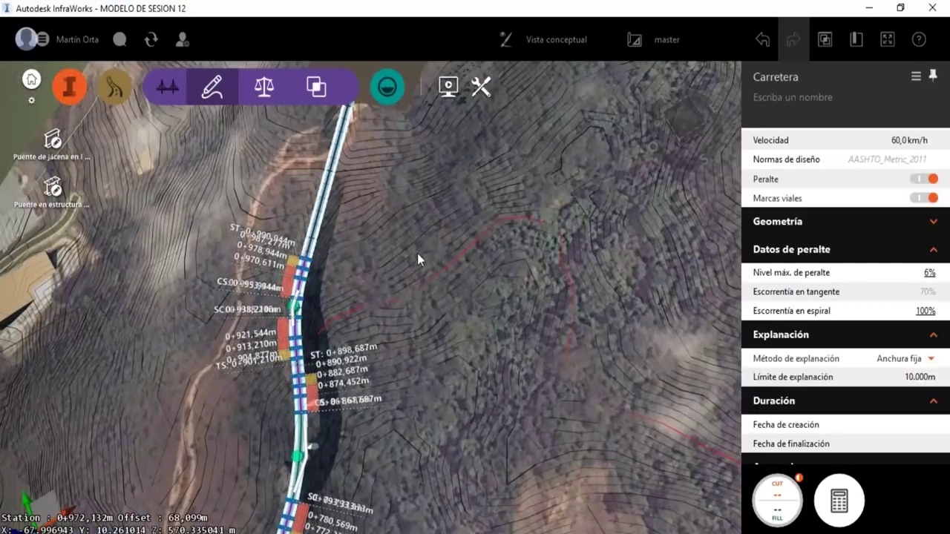
{"action": "left_click_drag", "start_coordinate": [417, 253], "coordinate": [457, 348]}
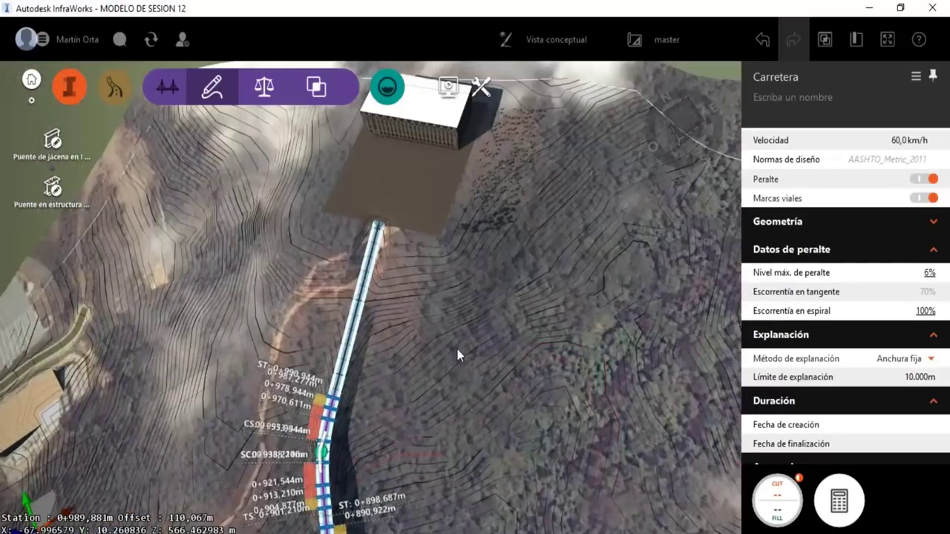
{"action": "mouse_move", "coordinate": [457, 349]}
{"action": "middle_mouse_down"}
{"action": "mouse_move", "coordinate": [449, 363]}
{"action": "mouse_move", "coordinate": [440, 223]}
{"action": "mouse_move", "coordinate": [427, 215]}
{"action": "middle_mouse_up"}
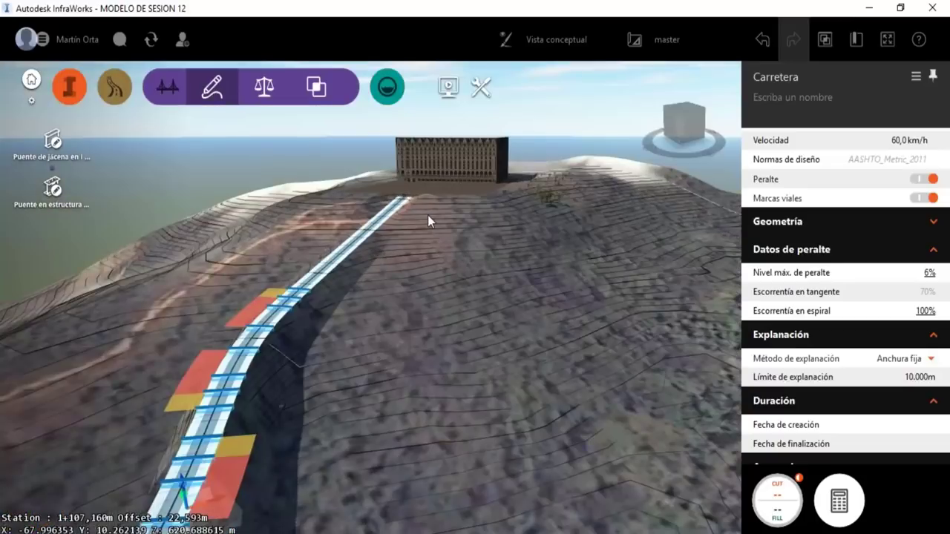
{"action": "scroll", "coordinate": [427, 215], "scroll_direction": "up", "scroll_amount": 3}
{"action": "scroll", "coordinate": [394, 183], "scroll_direction": "up", "scroll_amount": 1}
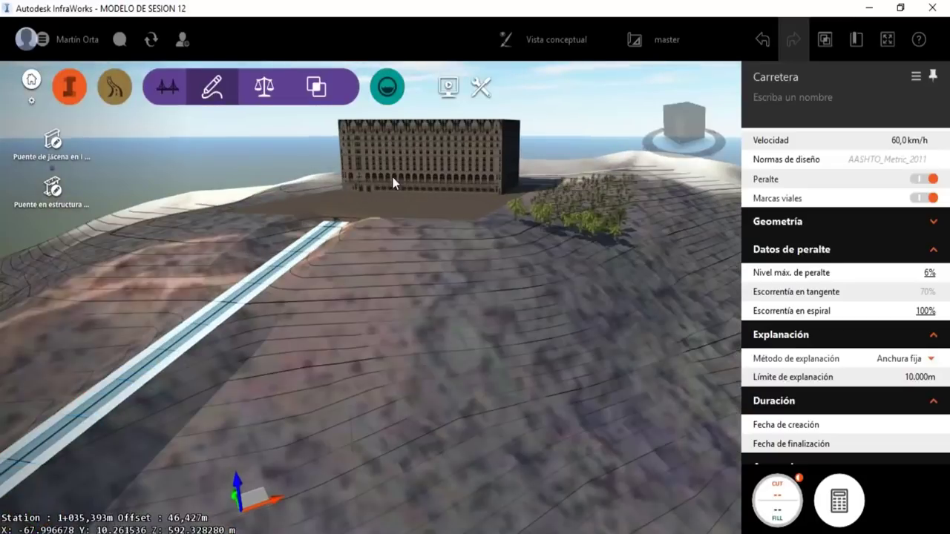
{"action": "scroll", "coordinate": [320, 271], "scroll_direction": "up", "scroll_amount": 1}
{"action": "scroll", "coordinate": [384, 207], "scroll_direction": "up", "scroll_amount": 1}
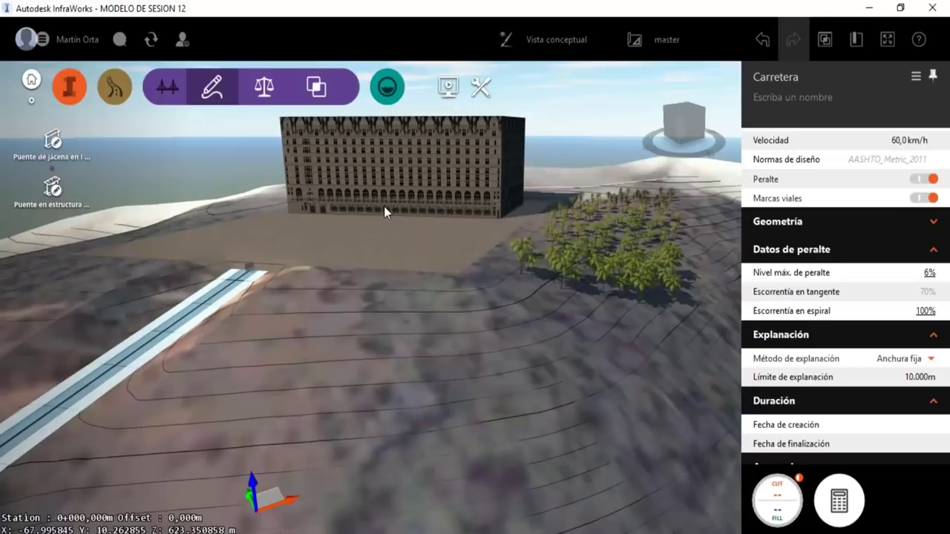
{"action": "scroll", "coordinate": [383, 206], "scroll_direction": "down", "scroll_amount": 1}
{"action": "scroll", "coordinate": [418, 173], "scroll_direction": "down", "scroll_amount": 2}
{"action": "scroll", "coordinate": [404, 199], "scroll_direction": "down", "scroll_amount": 2}
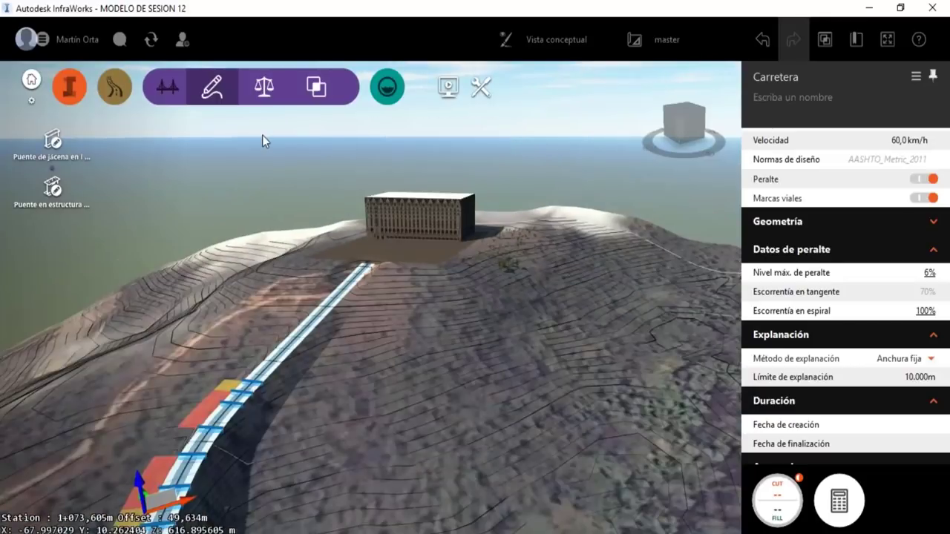
{"action": "scroll", "coordinate": [292, 241], "scroll_direction": "down", "scroll_amount": 2}
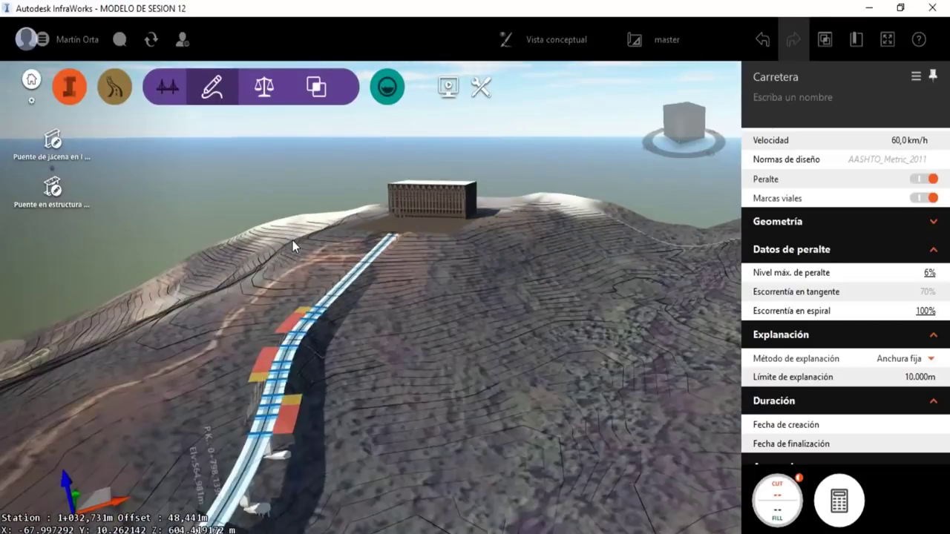
{"action": "mouse_move", "coordinate": [292, 240]}
{"action": "middle_mouse_down", "text": "shift"}
{"action": "mouse_move", "coordinate": [305, 343]}
{"action": "mouse_move", "coordinate": [355, 338]}
{"action": "mouse_move", "coordinate": [123, 429]}
{"action": "middle_mouse_up", "text": "shift"}
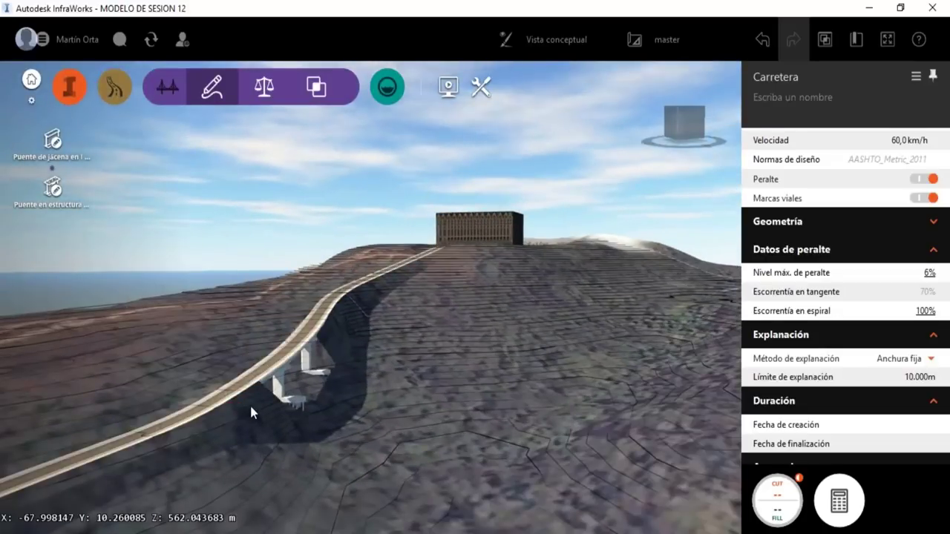
{"action": "left_click", "coordinate": [249, 403]}
{"action": "left_click", "coordinate": [231, 397]}
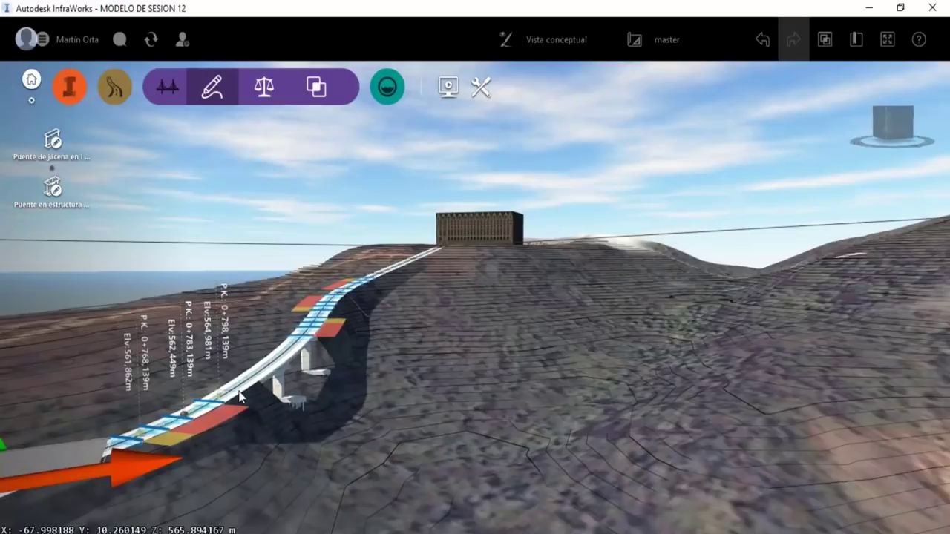
{"action": "mouse_move", "coordinate": [373, 372]}
{"action": "middle_mouse_down"}
{"action": "mouse_move", "coordinate": [320, 401]}
{"action": "mouse_move", "coordinate": [180, 378]}
{"action": "mouse_move", "coordinate": [223, 423]}
{"action": "mouse_move", "coordinate": [400, 282]}
{"action": "mouse_move", "coordinate": [412, 377]}
{"action": "mouse_move", "coordinate": [386, 320]}
{"action": "middle_mouse_up"}
{"action": "key", "text": "Escape"}
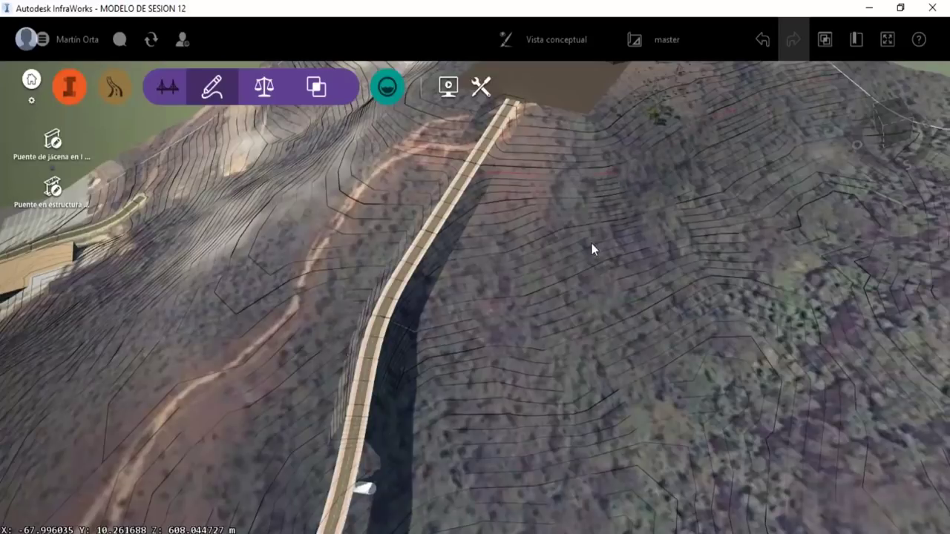
{"action": "middle_click_drag", "start_coordinate": [591, 243], "coordinate": [536, 358], "text": "shift"}
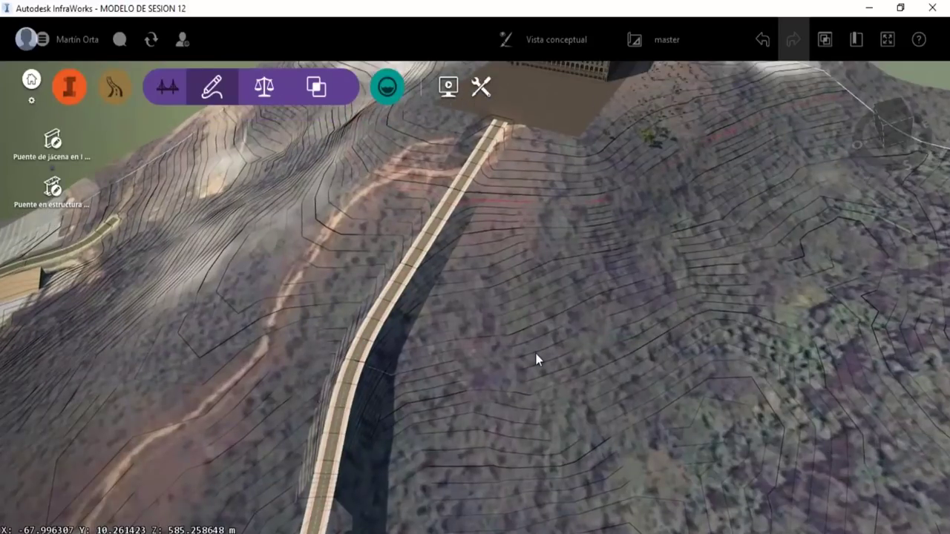
{"action": "middle_click_drag", "start_coordinate": [536, 360], "coordinate": [448, 317]}
{"action": "scroll", "coordinate": [448, 317], "scroll_direction": "down", "scroll_amount": 5}
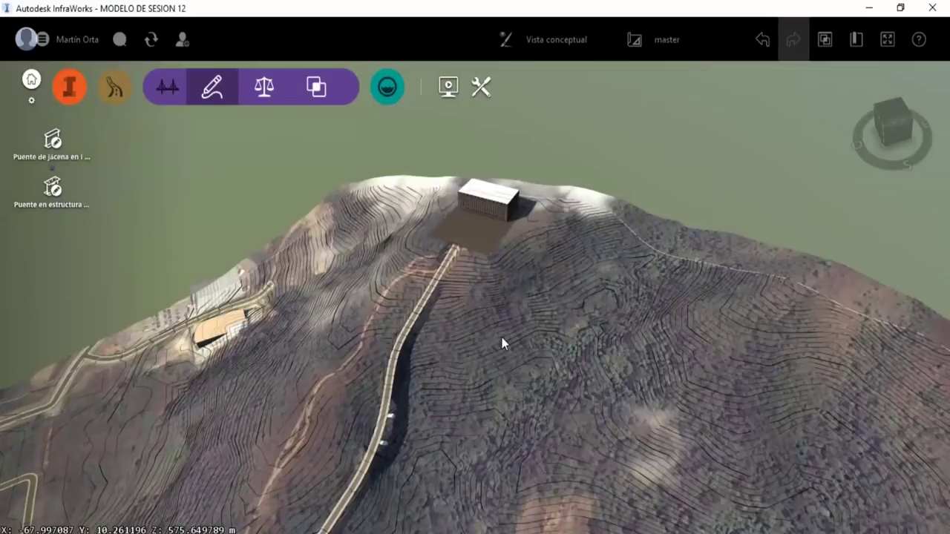
{"action": "middle_click_drag", "start_coordinate": [502, 343], "coordinate": [586, 270], "text": "shift"}
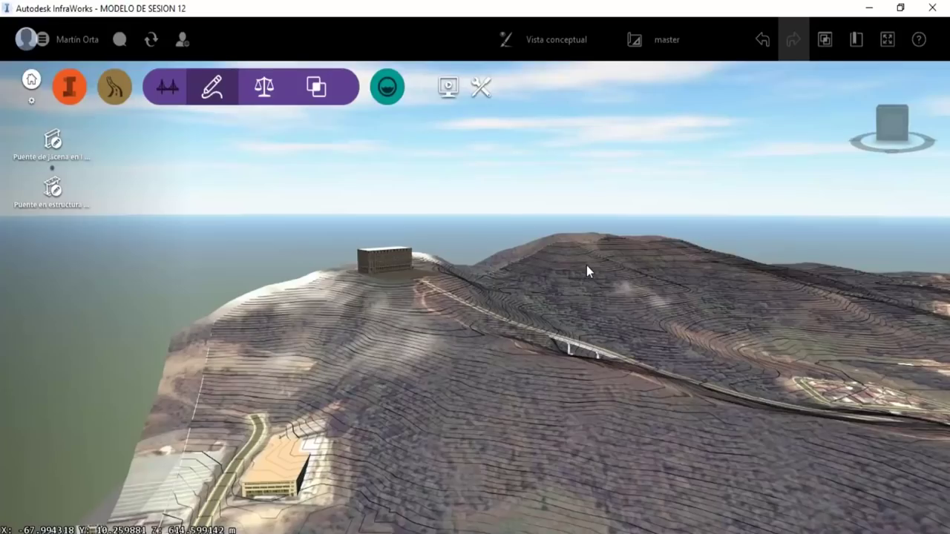
{"action": "scroll", "coordinate": [598, 267], "scroll_direction": "up", "scroll_amount": 2}
{"action": "mouse_move", "coordinate": [592, 326]}
{"action": "middle_mouse_down", "text": "shift"}
{"action": "mouse_move", "coordinate": [595, 291]}
{"action": "mouse_move", "coordinate": [583, 306]}
{"action": "mouse_move", "coordinate": [617, 349]}
{"action": "mouse_move", "coordinate": [592, 320]}
{"action": "mouse_move", "coordinate": [536, 64]}
{"action": "middle_mouse_up", "text": "shift"}
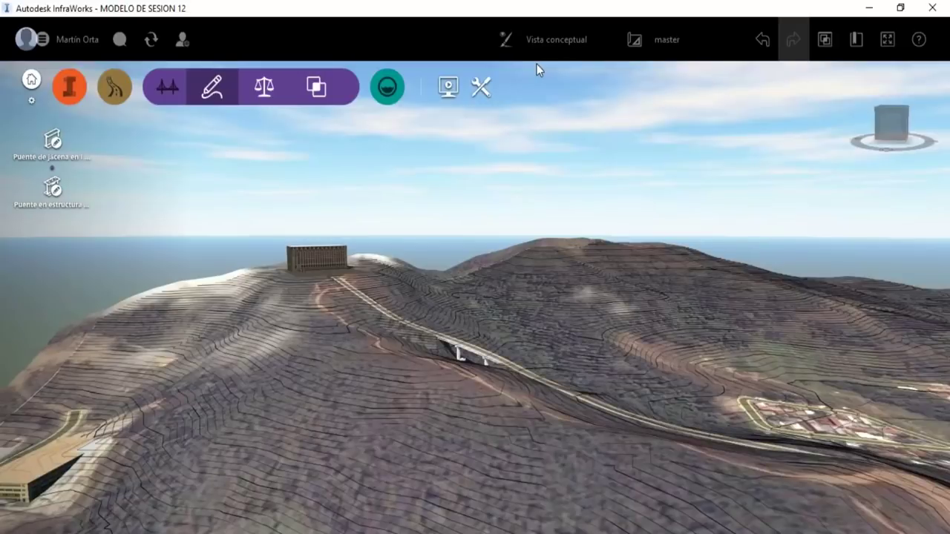
- Switch the visual style to Vista de ingeniería and orbit to show the bridge piers
{"action": "left_click", "coordinate": [552, 39]}
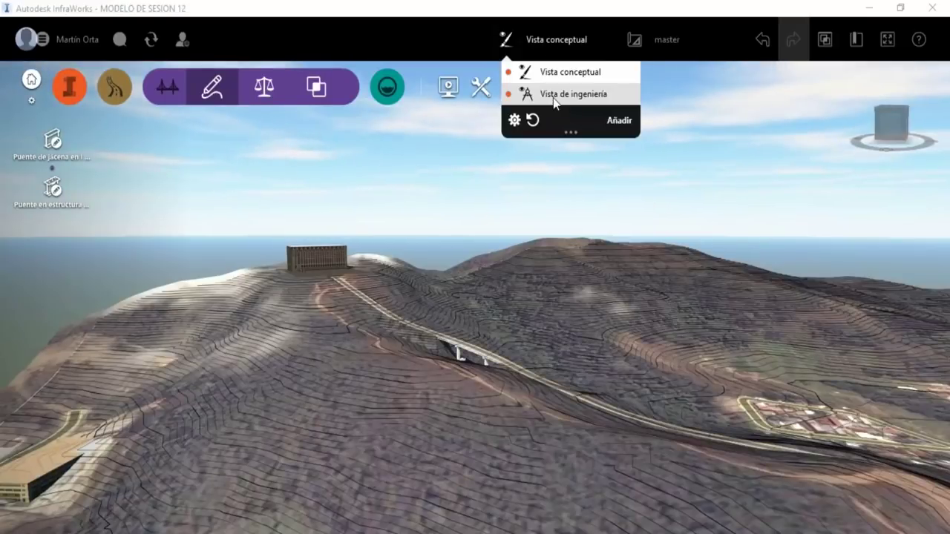
{"action": "left_click", "coordinate": [555, 96]}
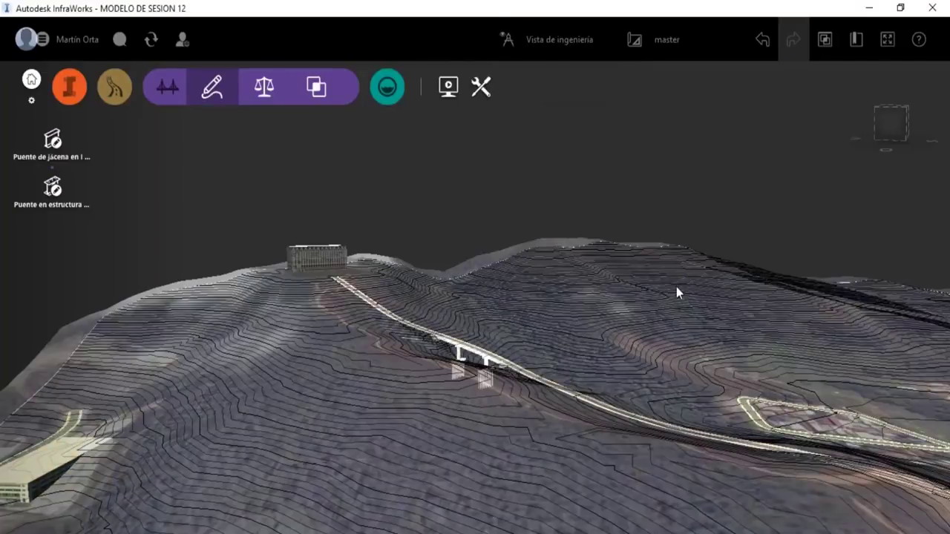
{"action": "mouse_move", "coordinate": [667, 298]}
{"action": "middle_mouse_down", "text": "shift"}
{"action": "mouse_move", "coordinate": [642, 320]}
{"action": "mouse_move", "coordinate": [407, 417]}
{"action": "mouse_move", "coordinate": [592, 273]}
{"action": "mouse_move", "coordinate": [405, 387]}
{"action": "middle_mouse_up", "text": "shift"}
{"action": "scroll", "coordinate": [219, 214], "scroll_direction": "up", "scroll_amount": 2}
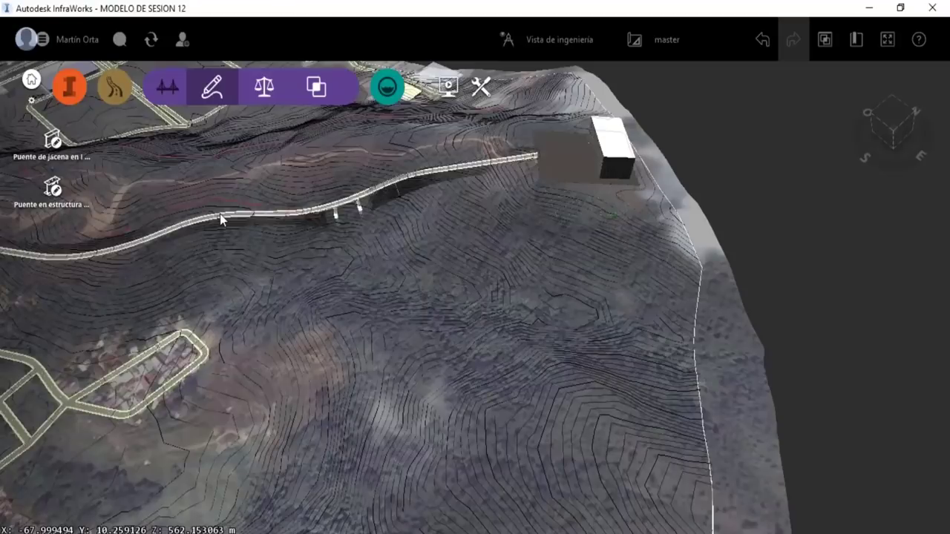
{"action": "mouse_move", "coordinate": [220, 214]}
{"action": "middle_mouse_down", "text": "shift"}
{"action": "mouse_move", "coordinate": [326, 403]}
{"action": "mouse_move", "coordinate": [439, 290]}
{"action": "mouse_move", "coordinate": [427, 301]}
{"action": "middle_mouse_up", "text": "shift"}
{"action": "middle_click_drag", "start_coordinate": [568, 284], "coordinate": [673, 47], "text": "shift"}
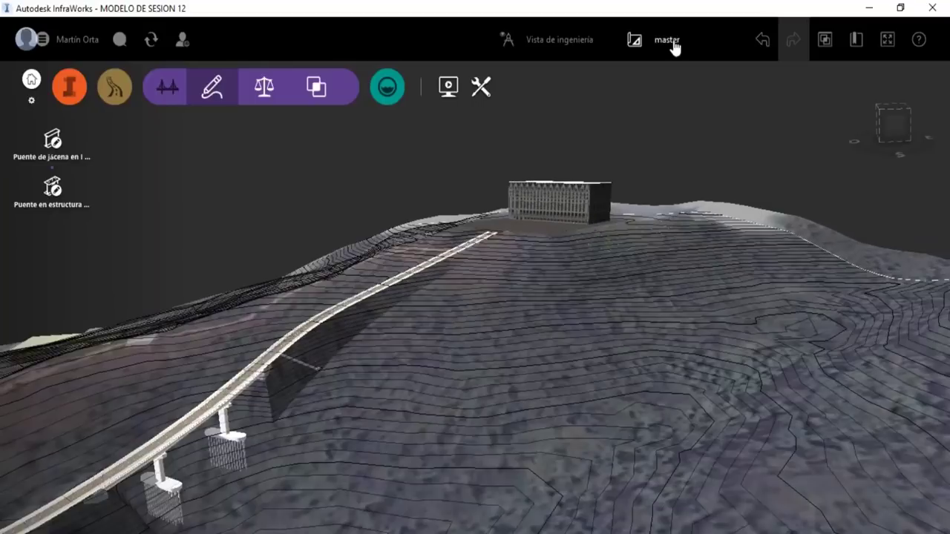
- Add a new proposal named PROPUESTA_PUENTE and make it active
{"action": "left_click", "coordinate": [672, 48]}
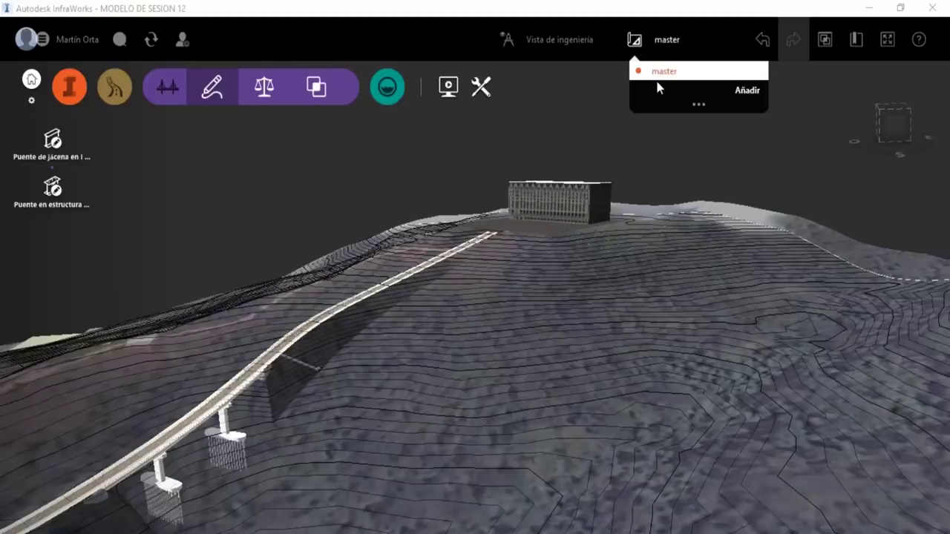
{"action": "left_click", "coordinate": [749, 89]}
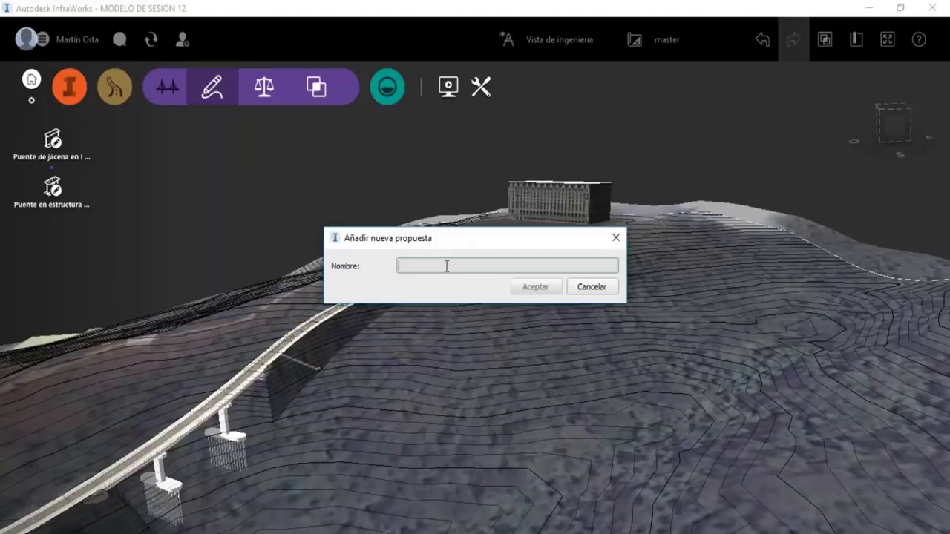
{"action": "type", "text": "PROPUEST"}
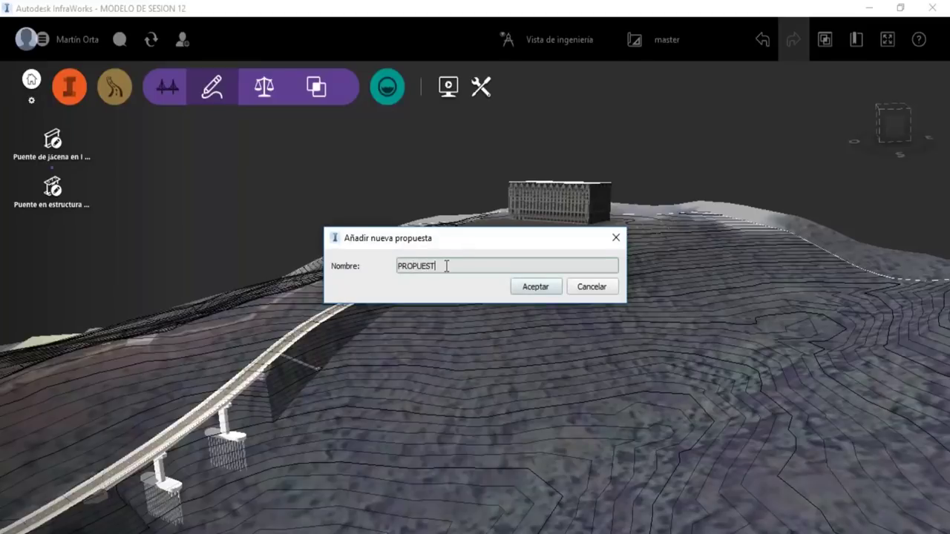
{"action": "key", "text": "BackSpace"}
{"action": "key", "text": "BackSpace"}
{"action": "key", "text": "BackSpace"}
{"action": "key", "text": "BackSpace"}
{"action": "key", "text": "BackSpace"}
{"action": "key", "text": "BackSpace"}
{"action": "key", "text": "BackSpace"}
{"action": "key", "text": "BackSpace"}
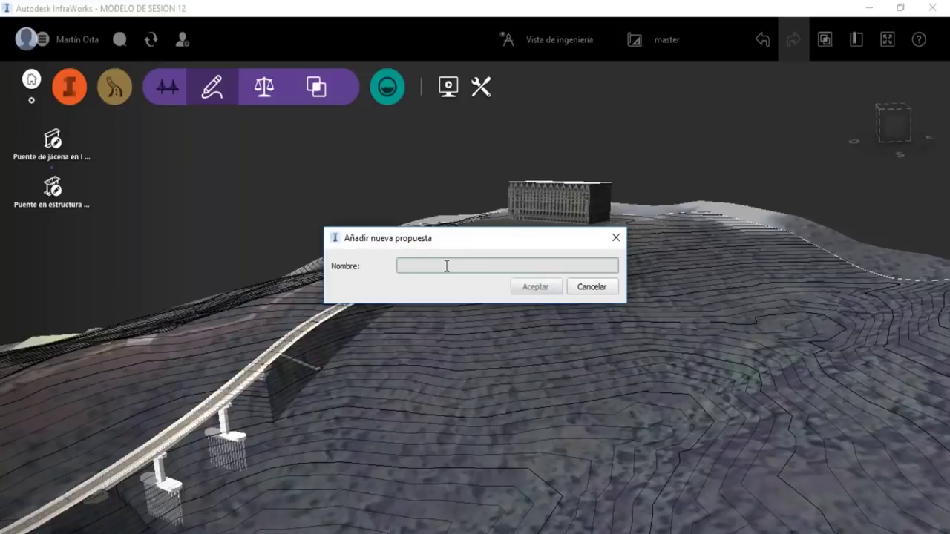
{"action": "type", "text": "PROPUESTA"}
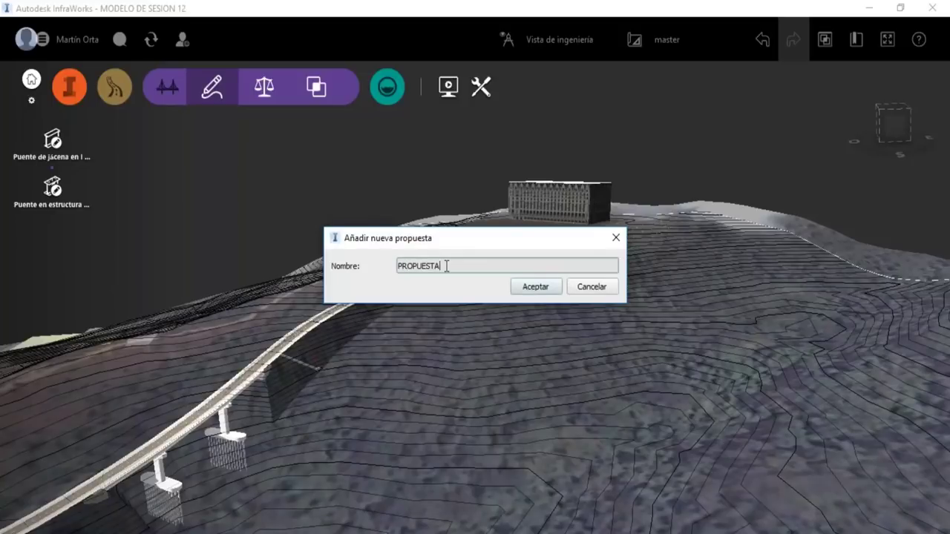
{"action": "type", "text": "PUENTE"}
{"action": "key", "text": "Left"}
{"action": "key", "text": "Left"}
{"action": "key", "text": "Left"}
{"action": "key", "text": "End"}
{"action": "key", "text": "BackSpace"}
{"action": "key", "text": "BackSpace"}
{"action": "key", "text": "BackSpace"}
{"action": "key", "text": "BackSpace"}
{"action": "key", "text": "BackSpace"}
{"action": "key", "text": "BackSpace"}
{"action": "type", "text": "_PUENTE"}
{"action": "left_click", "coordinate": [533, 287]}
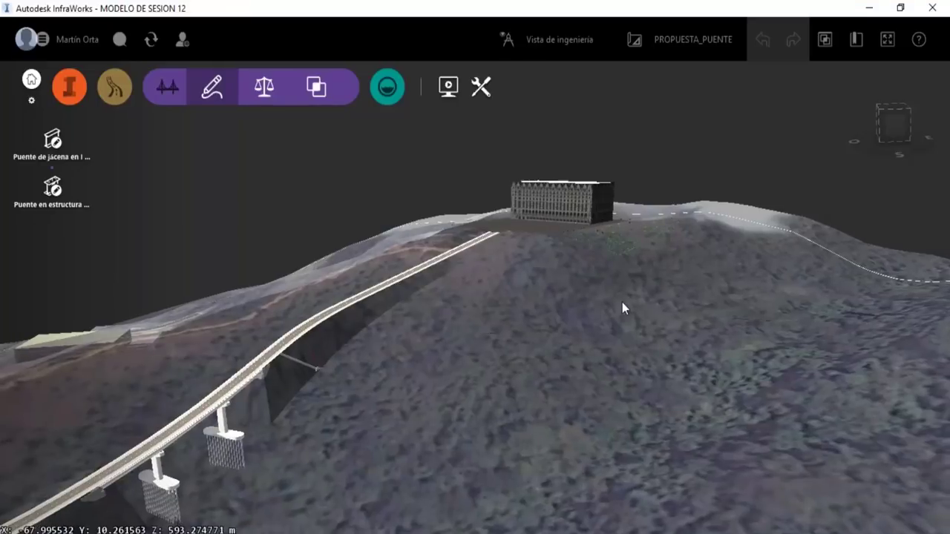
- Turn on Curvas de nivel > Mostrar for the terrain parcel
{"action": "mouse_move", "coordinate": [621, 302]}
{"action": "middle_mouse_down"}
{"action": "mouse_move", "coordinate": [592, 330]}
{"action": "mouse_move", "coordinate": [404, 385]}
{"action": "mouse_move", "coordinate": [324, 310]}
{"action": "middle_mouse_up"}
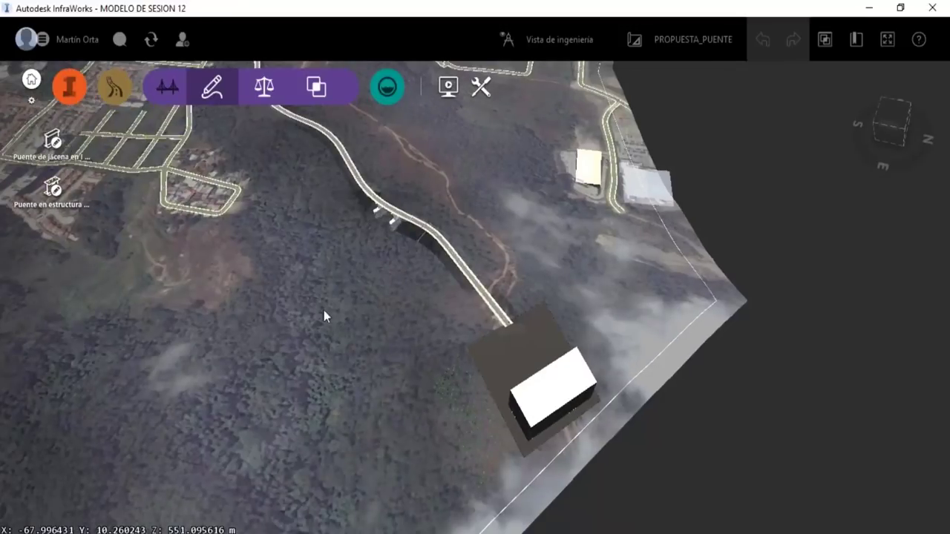
{"action": "scroll", "coordinate": [323, 310], "scroll_direction": "down", "scroll_amount": 1}
{"action": "scroll", "coordinate": [320, 292], "scroll_direction": "down", "scroll_amount": 1}
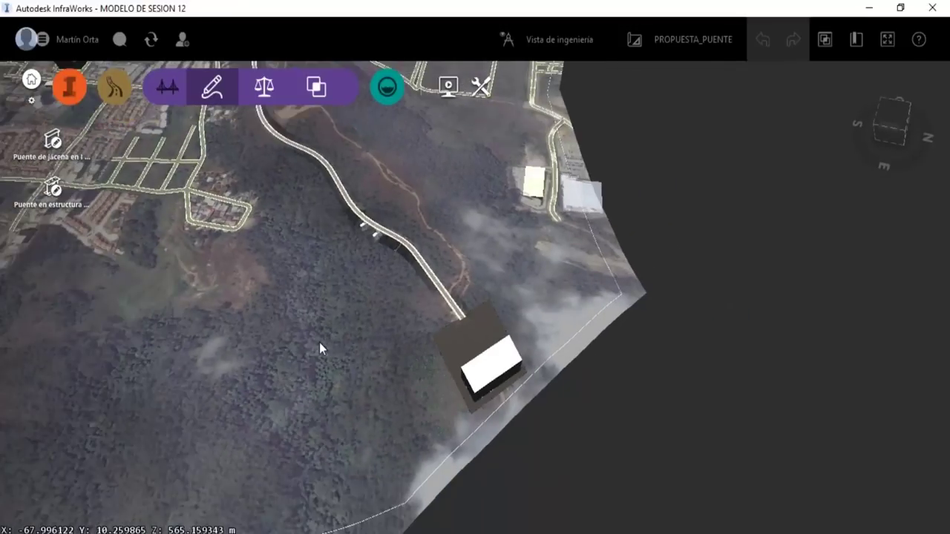
{"action": "mouse_move", "coordinate": [319, 342]}
{"action": "middle_mouse_down"}
{"action": "mouse_move", "coordinate": [632, 333]}
{"action": "mouse_move", "coordinate": [642, 360]}
{"action": "middle_mouse_up"}
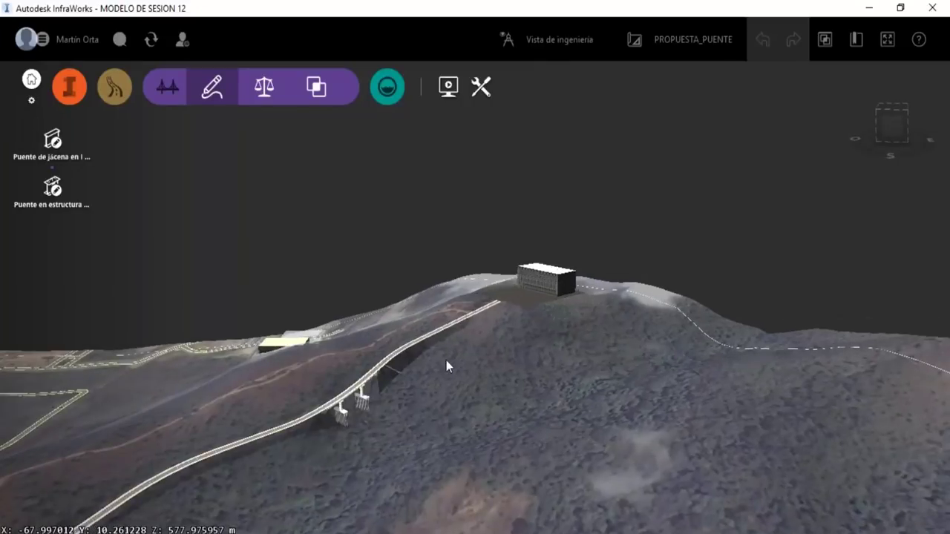
{"action": "mouse_move", "coordinate": [446, 360]}
{"action": "middle_mouse_down"}
{"action": "mouse_move", "coordinate": [445, 401]}
{"action": "mouse_move", "coordinate": [664, 296]}
{"action": "middle_mouse_up"}
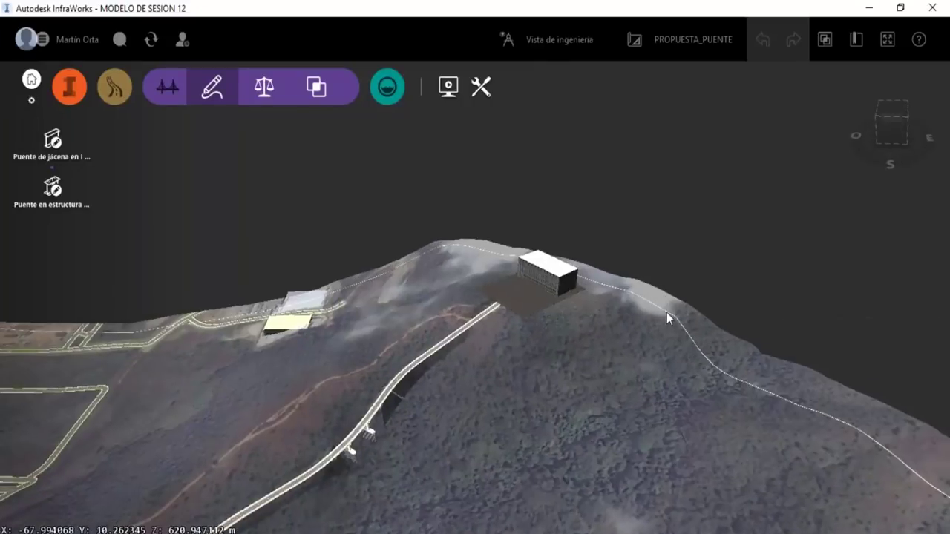
{"action": "left_click", "coordinate": [666, 313]}
{"action": "scroll", "coordinate": [909, 397], "scroll_direction": "down", "scroll_amount": 3}
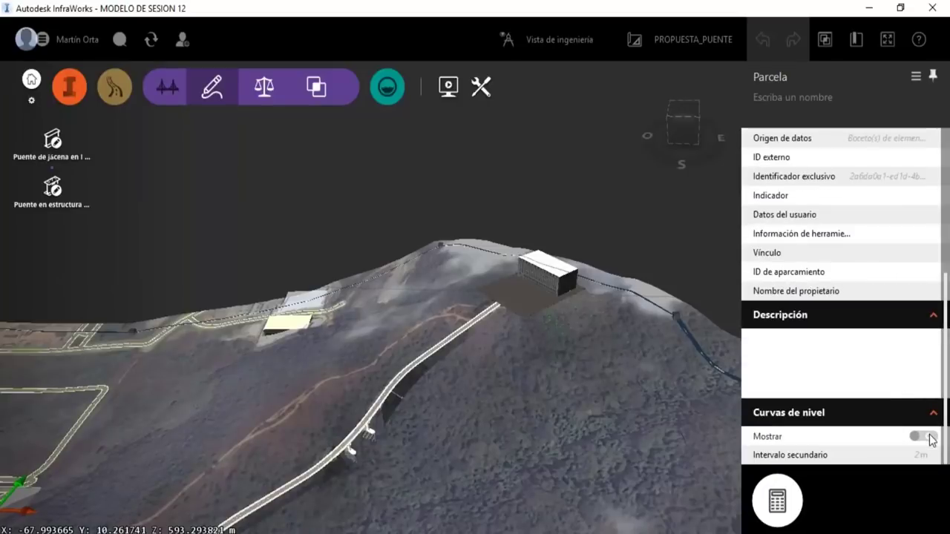
{"action": "left_click", "coordinate": [930, 437]}
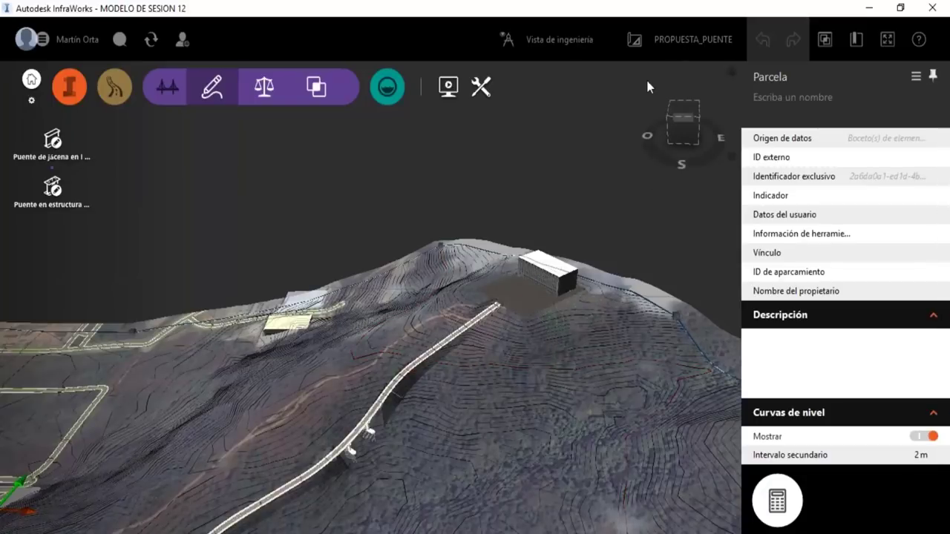
- Switch back to the master proposal and look down on the road and bridge
{"action": "left_click", "coordinate": [682, 39]}
{"action": "left_click", "coordinate": [678, 89]}
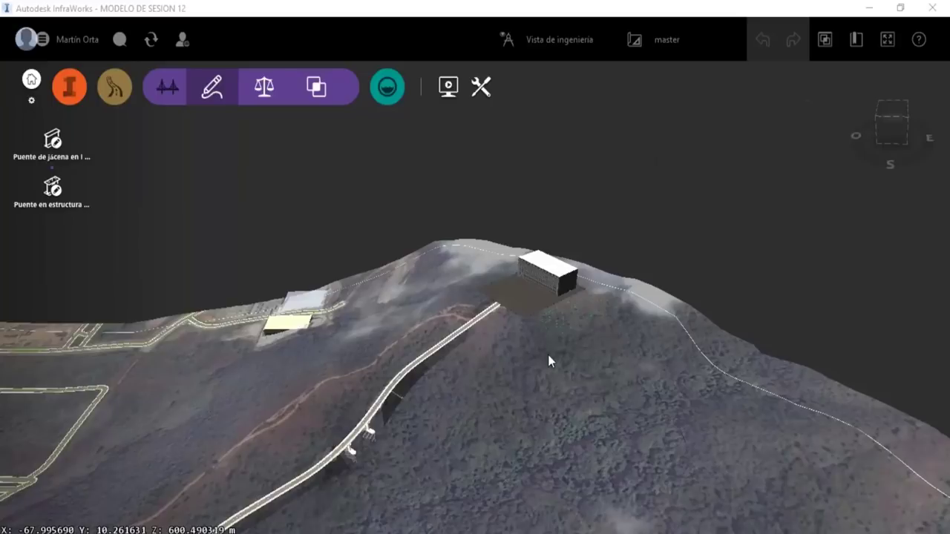
{"action": "mouse_move", "coordinate": [547, 355]}
{"action": "middle_mouse_down"}
{"action": "mouse_move", "coordinate": [501, 401]}
{"action": "mouse_move", "coordinate": [445, 424]}
{"action": "mouse_move", "coordinate": [308, 328]}
{"action": "middle_mouse_up"}
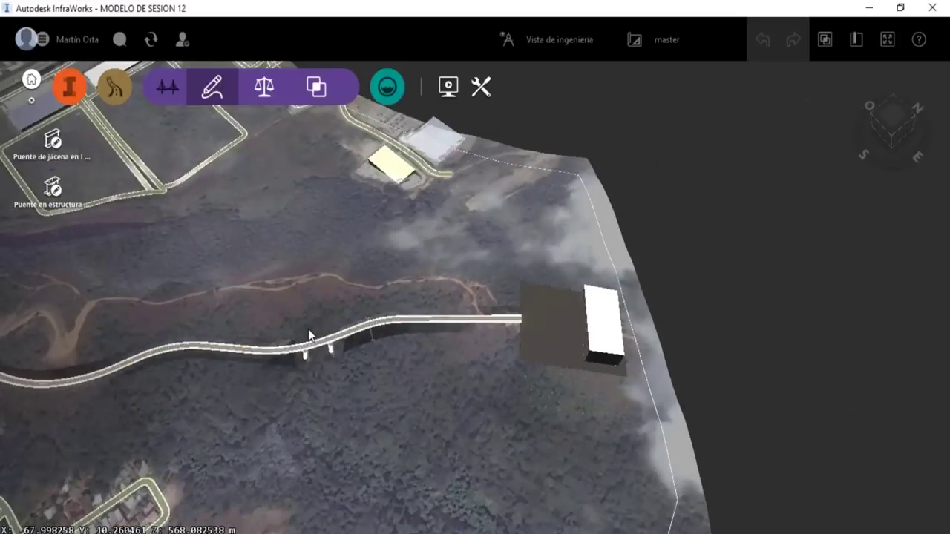
- Delete the bridge road from the master proposal
{"action": "left_click", "coordinate": [352, 335]}
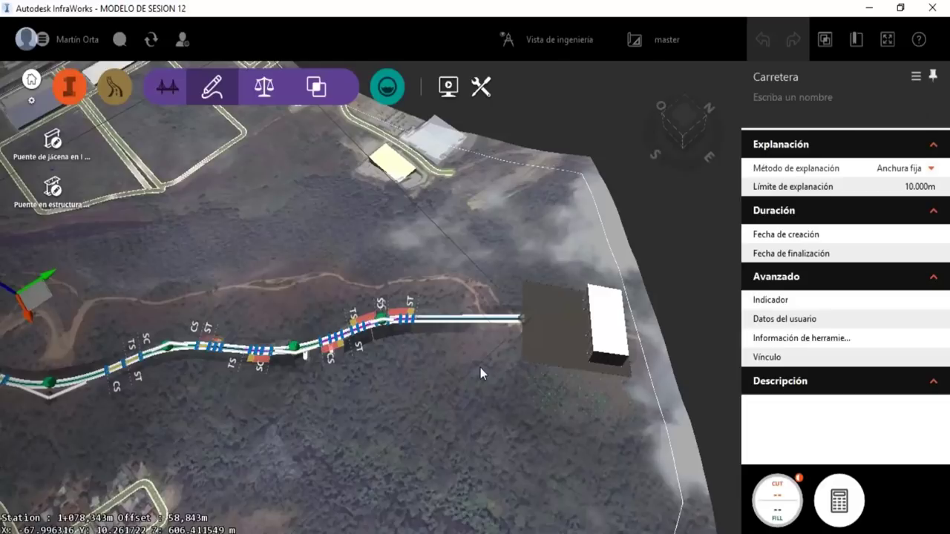
{"action": "key", "text": "Delete"}
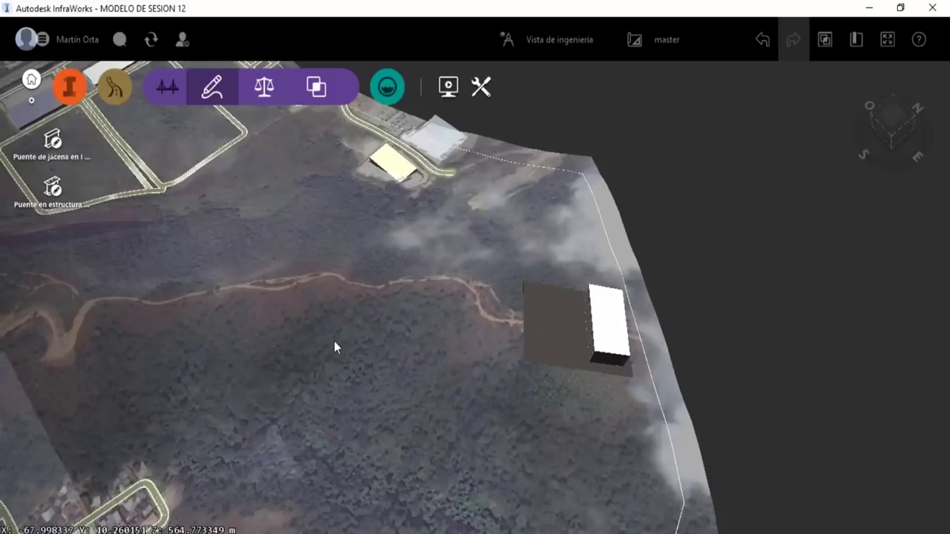
{"action": "mouse_move", "coordinate": [334, 343]}
{"action": "left_mouse_down"}
{"action": "mouse_move", "coordinate": [542, 273]}
{"action": "mouse_move", "coordinate": [537, 336]}
{"action": "left_mouse_up"}
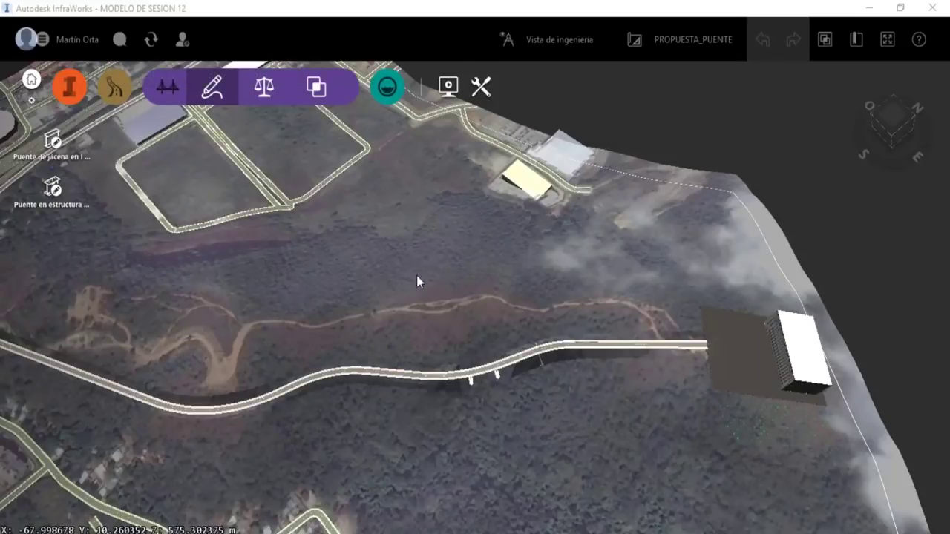
{"action": "scroll", "coordinate": [424, 242], "scroll_direction": "down", "scroll_amount": 5}
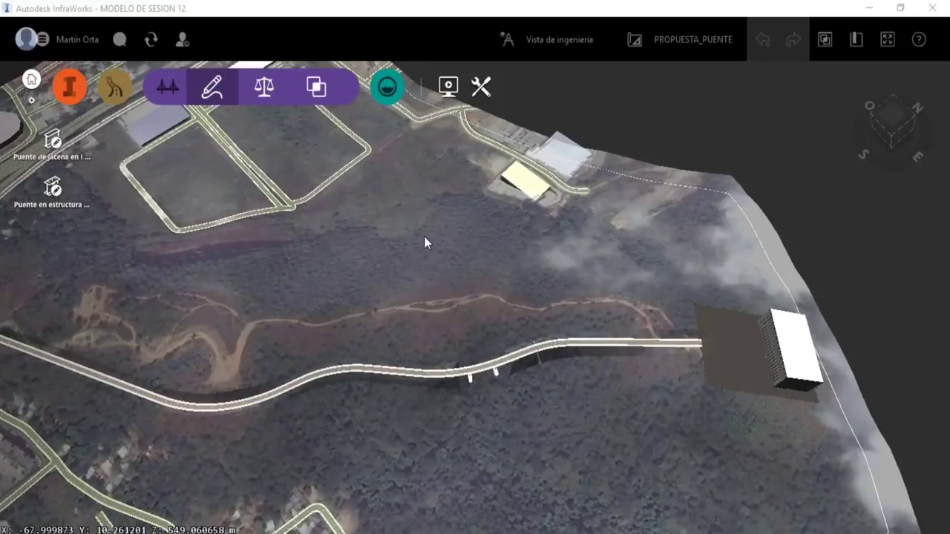
{"action": "middle_click_drag", "start_coordinate": [393, 339], "coordinate": [505, 353], "text": "shift"}
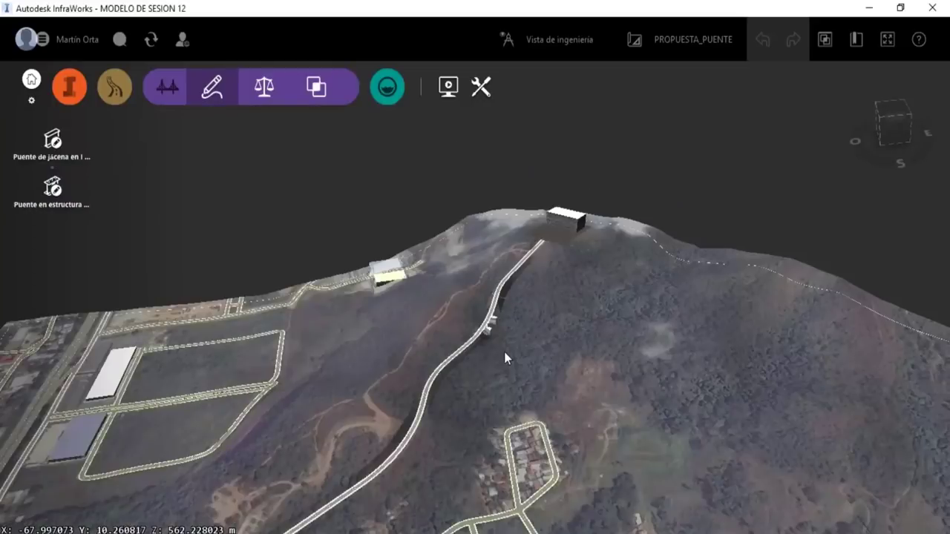
{"action": "scroll", "coordinate": [487, 378], "scroll_direction": "down", "scroll_amount": 3}
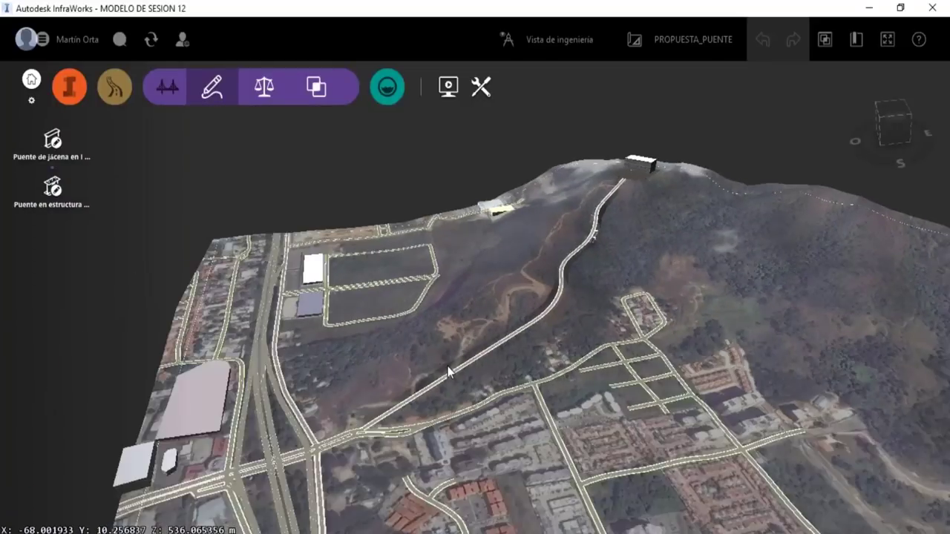
{"action": "scroll", "coordinate": [414, 443], "scroll_direction": "up", "scroll_amount": 2}
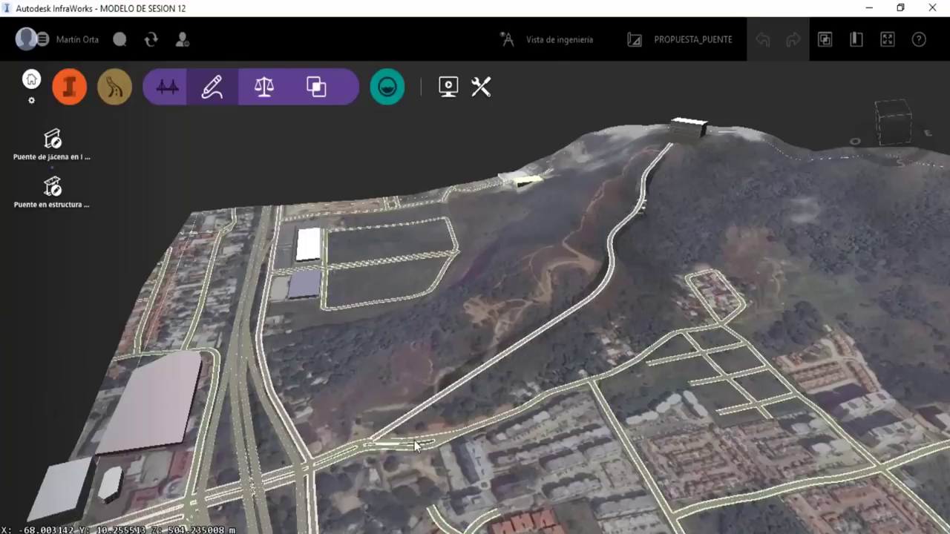
{"action": "scroll", "coordinate": [578, 387], "scroll_direction": "up", "scroll_amount": 3}
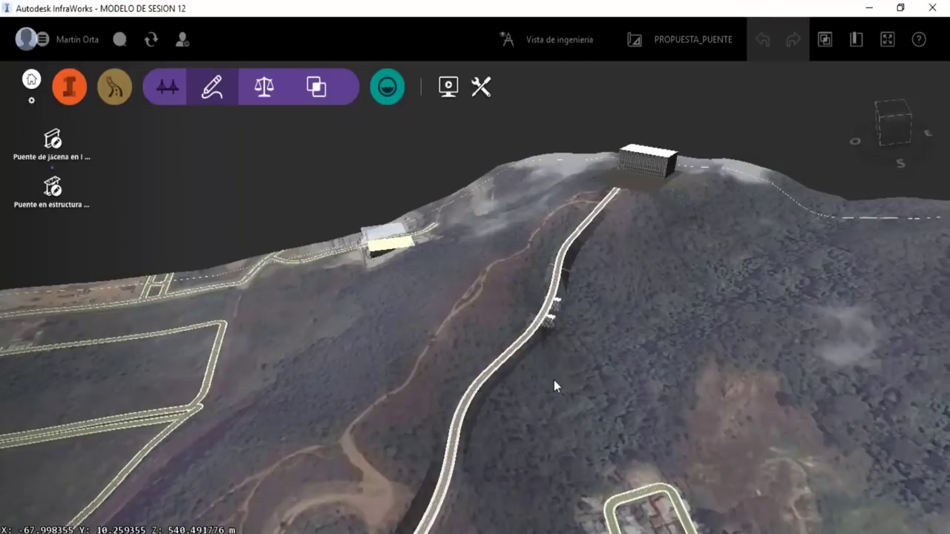
{"action": "scroll", "coordinate": [572, 317], "scroll_direction": "down", "scroll_amount": 2}
{"action": "scroll", "coordinate": [652, 259], "scroll_direction": "down", "scroll_amount": 1}
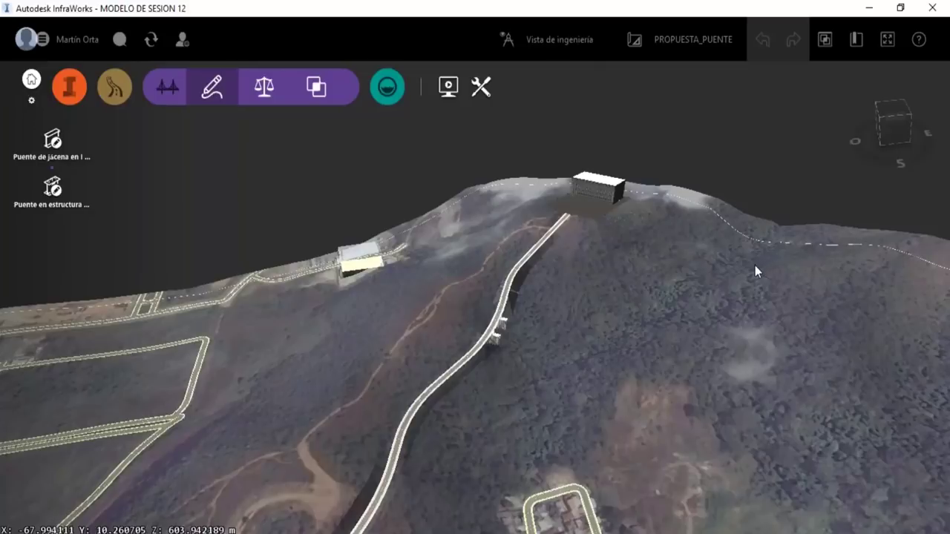
{"action": "mouse_move", "coordinate": [741, 271]}
{"action": "middle_mouse_down", "text": "shift"}
{"action": "mouse_move", "coordinate": [772, 311]}
{"action": "mouse_move", "coordinate": [652, 265]}
{"action": "middle_mouse_up", "text": "shift"}
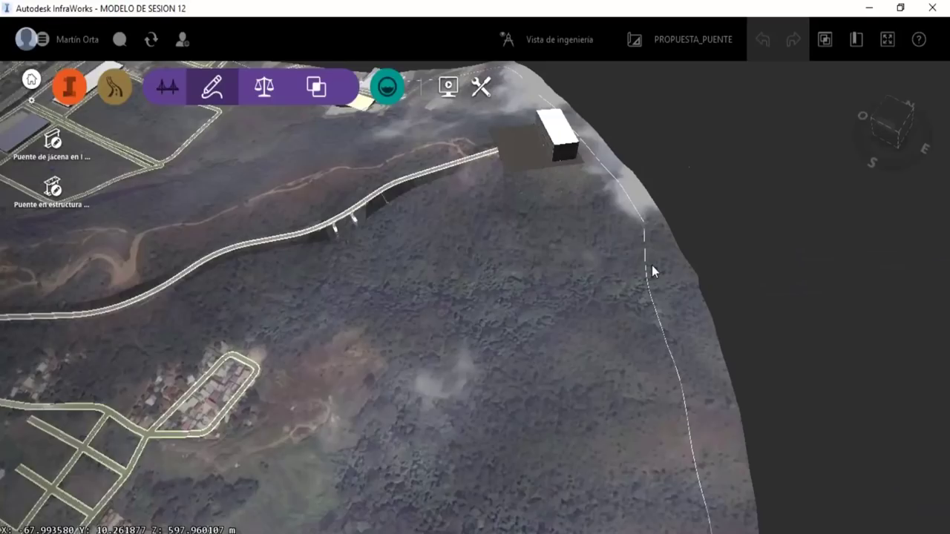
- Turn on Curvas de nivel display for the terrain parcel and tilt to a low view
{"action": "left_click", "coordinate": [647, 265]}
{"action": "scroll", "coordinate": [922, 445], "scroll_direction": "down", "scroll_amount": 1}
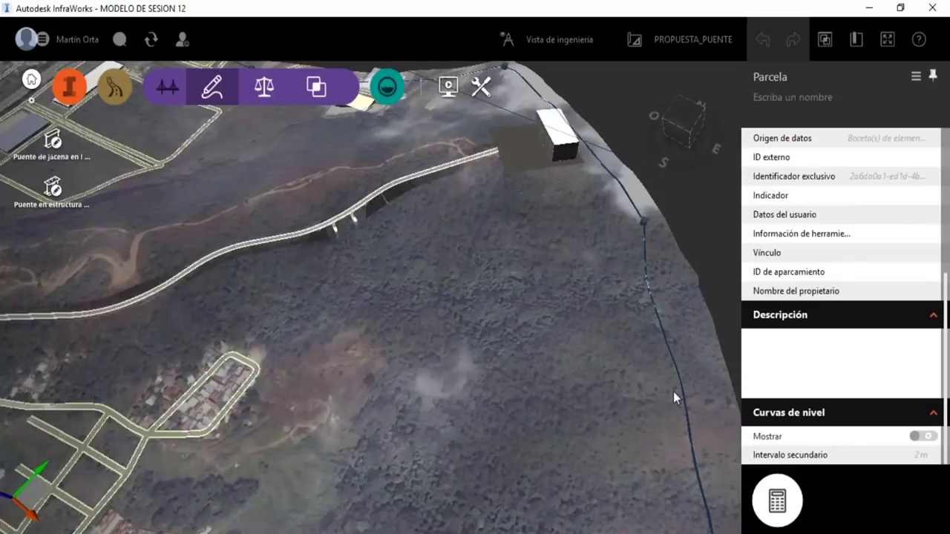
{"action": "left_click", "coordinate": [928, 436]}
{"action": "key", "text": "Escape"}
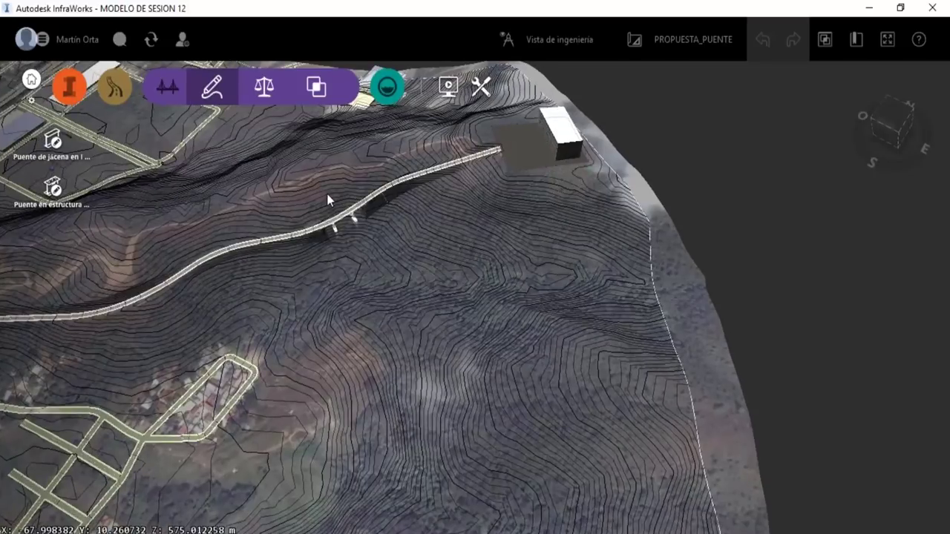
{"action": "middle_click_drag", "start_coordinate": [326, 193], "coordinate": [427, 251]}
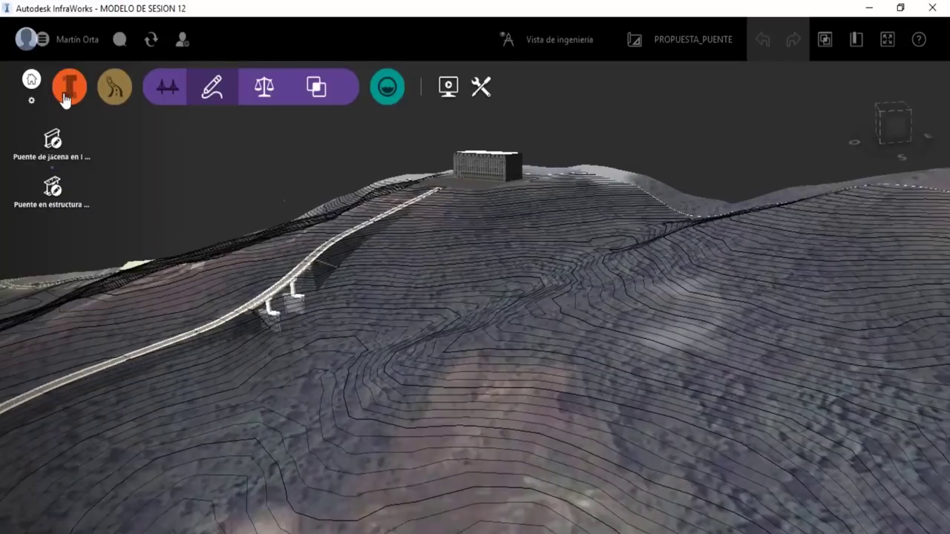
{"action": "left_click", "coordinate": [69, 87]}
- List the model's data sources and show the importable formats in the Add data source dropdown
{"action": "left_click", "coordinate": [123, 88]}
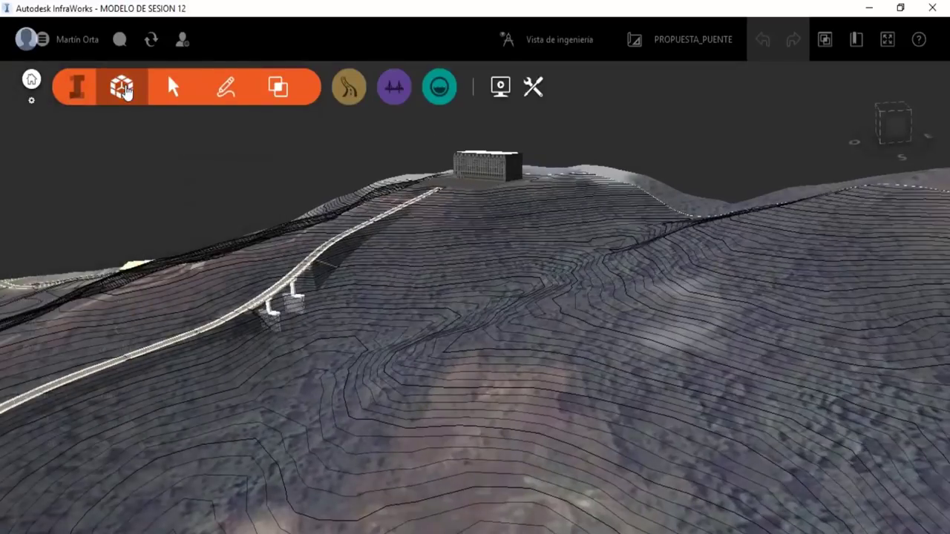
{"action": "left_click", "coordinate": [43, 141]}
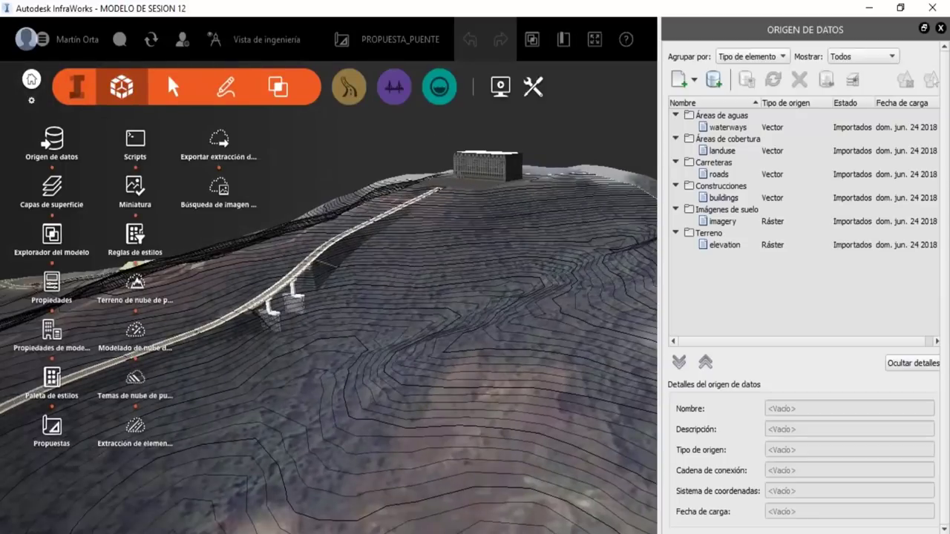
{"action": "left_click", "coordinate": [694, 79]}
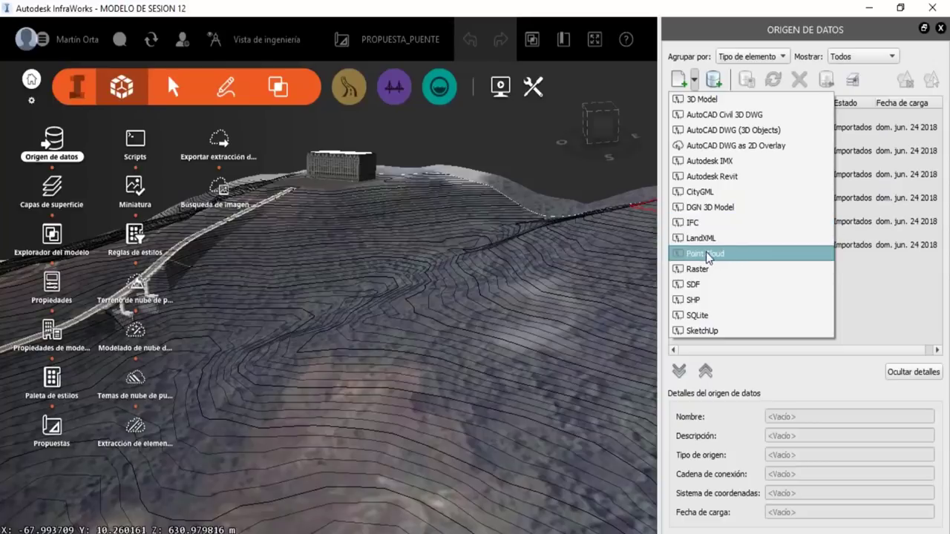
{"action": "left_click", "coordinate": [704, 255]}
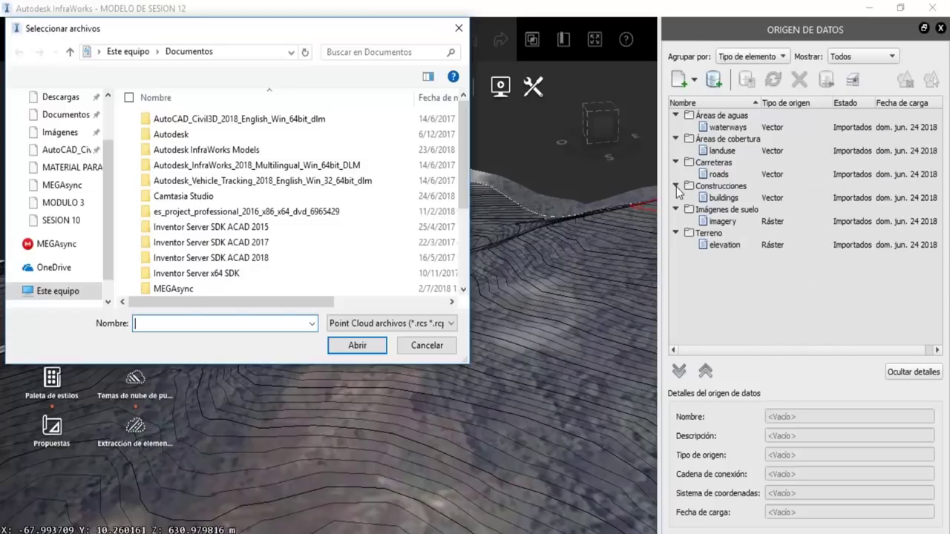
{"action": "left_click", "coordinate": [437, 323]}
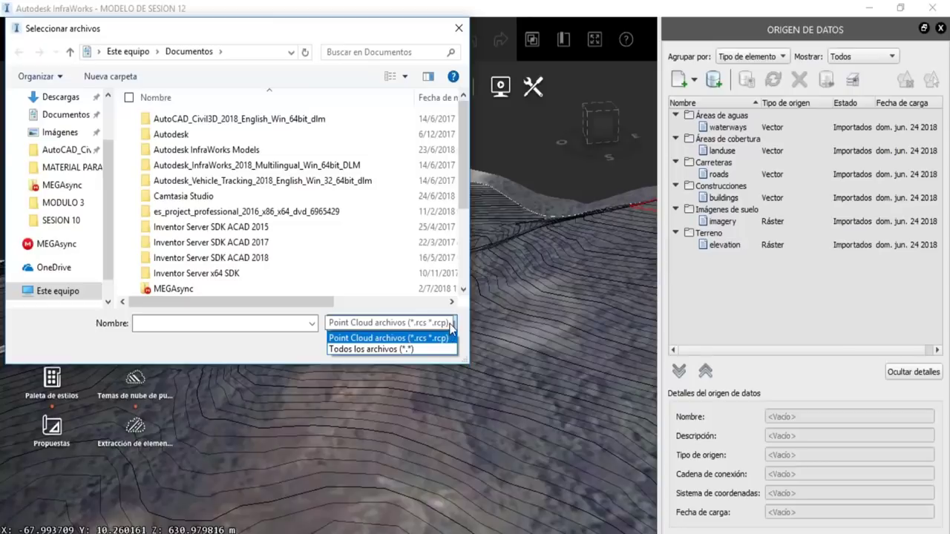
{"action": "left_click", "coordinate": [450, 326]}
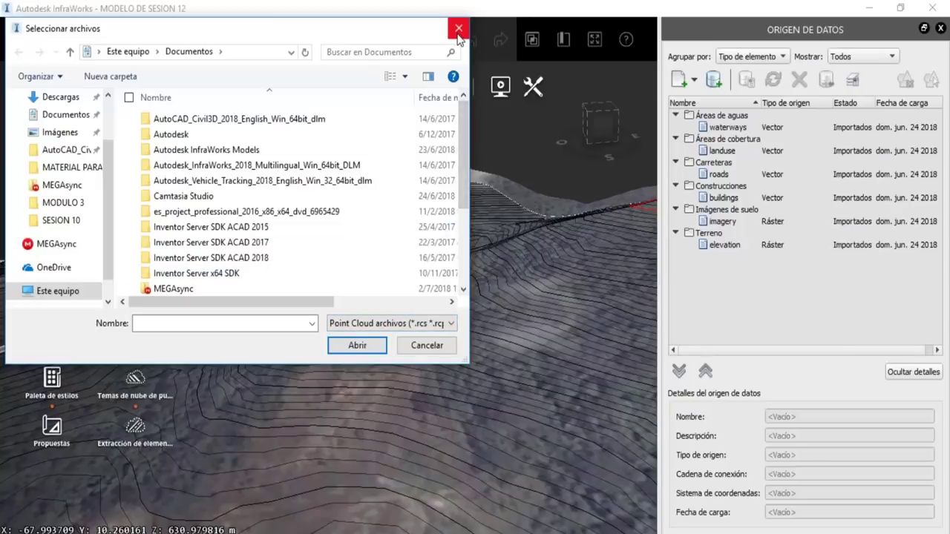
{"action": "left_click", "coordinate": [457, 30]}
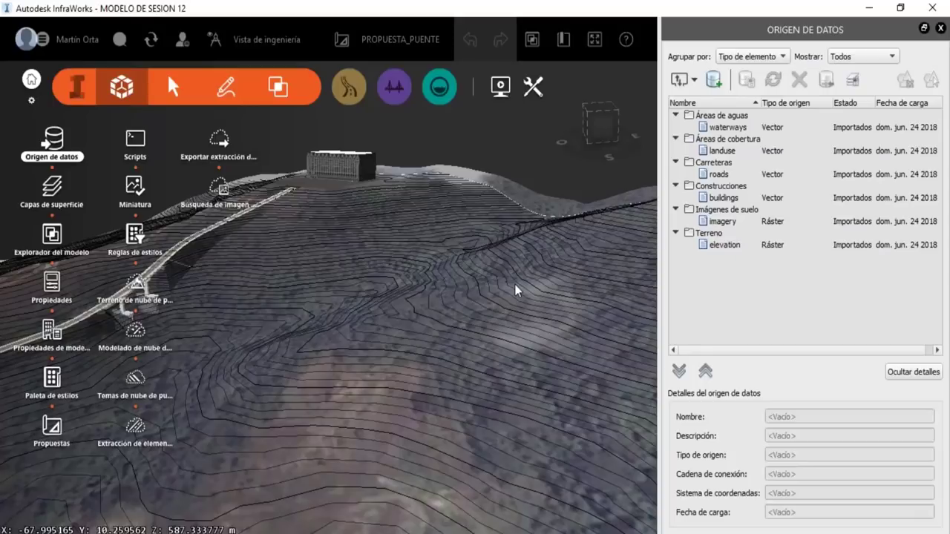
{"action": "left_click", "coordinate": [695, 79]}
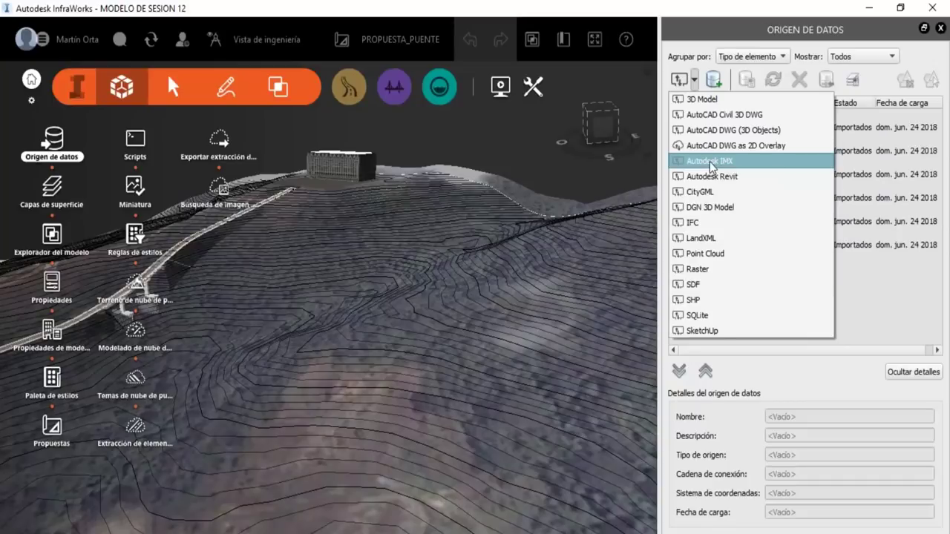
{"action": "left_click", "coordinate": [349, 282]}
{"action": "mouse_move", "coordinate": [403, 259]}
{"action": "left_mouse_down"}
{"action": "mouse_move", "coordinate": [489, 256]}
{"action": "mouse_move", "coordinate": [424, 218]}
{"action": "mouse_move", "coordinate": [375, 374]}
{"action": "mouse_move", "coordinate": [302, 352]}
{"action": "mouse_move", "coordinate": [444, 268]}
{"action": "left_mouse_up"}
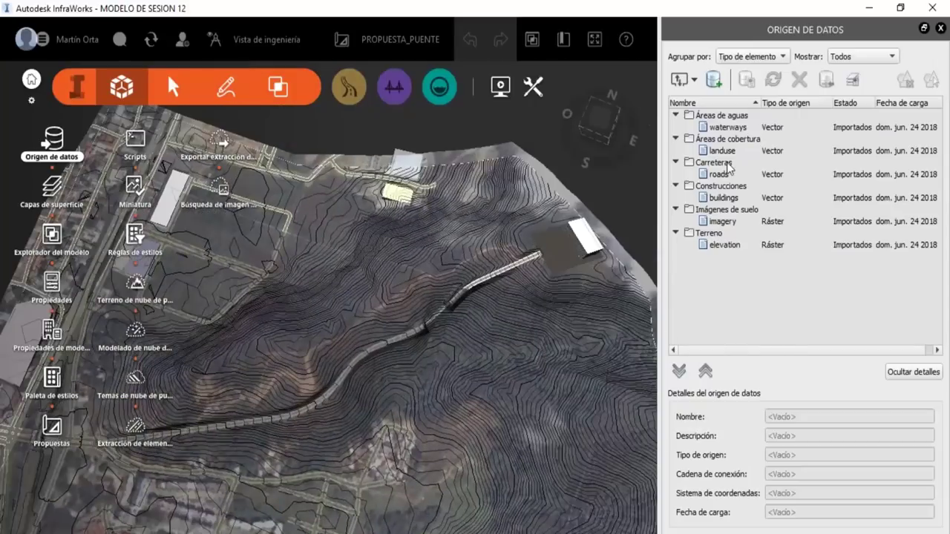
{"action": "left_click", "coordinate": [695, 79]}
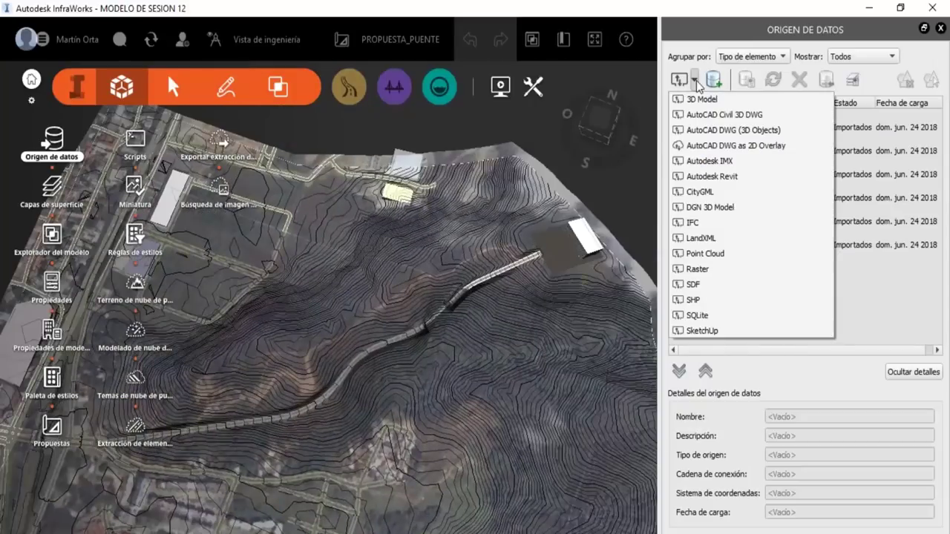
{"action": "left_click", "coordinate": [365, 390]}
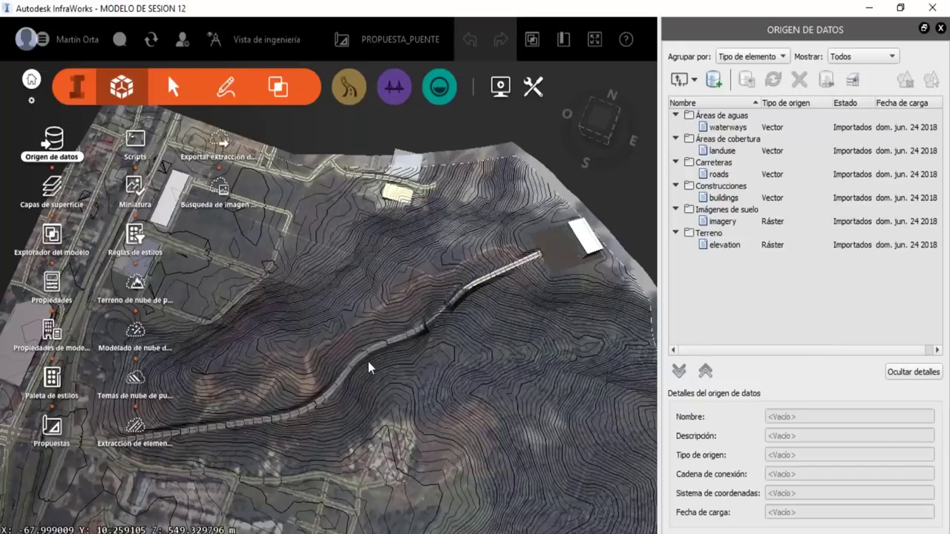
{"action": "scroll", "coordinate": [368, 366], "scroll_direction": "up", "scroll_amount": 2}
{"action": "scroll", "coordinate": [374, 365], "scroll_direction": "up", "scroll_amount": 2}
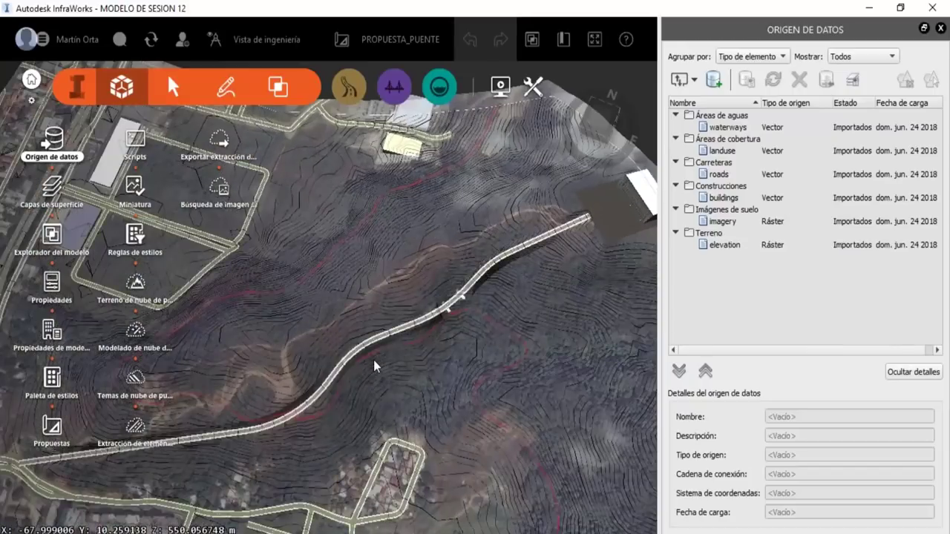
{"action": "scroll", "coordinate": [386, 354], "scroll_direction": "up", "scroll_amount": 2}
{"action": "mouse_move", "coordinate": [398, 339]}
{"action": "middle_mouse_down"}
{"action": "mouse_move", "coordinate": [500, 280]}
{"action": "mouse_move", "coordinate": [363, 304]}
{"action": "mouse_move", "coordinate": [426, 280]}
{"action": "mouse_move", "coordinate": [385, 298]}
{"action": "mouse_move", "coordinate": [416, 282]}
{"action": "mouse_move", "coordinate": [378, 319]}
{"action": "mouse_move", "coordinate": [297, 347]}
{"action": "mouse_move", "coordinate": [371, 304]}
{"action": "mouse_move", "coordinate": [445, 218]}
{"action": "middle_mouse_up"}
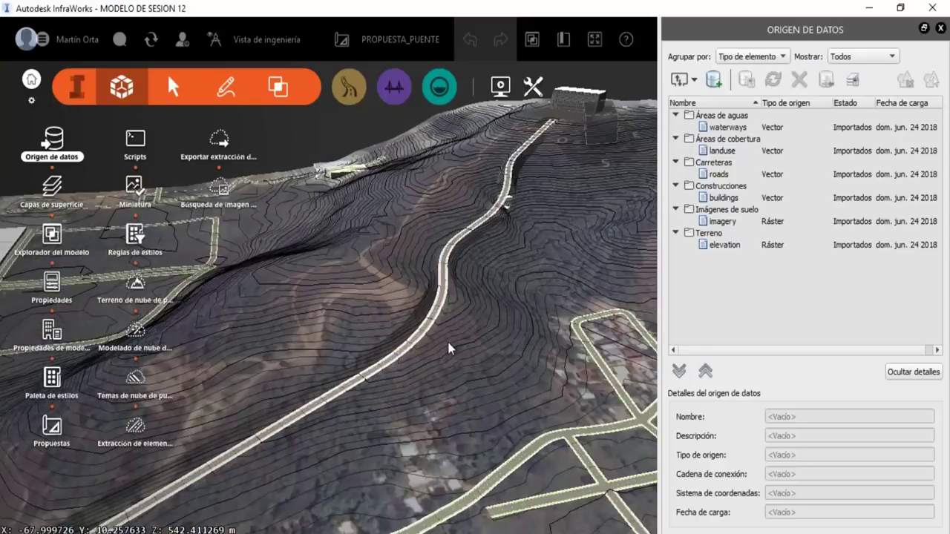
{"action": "left_click", "coordinate": [695, 79]}
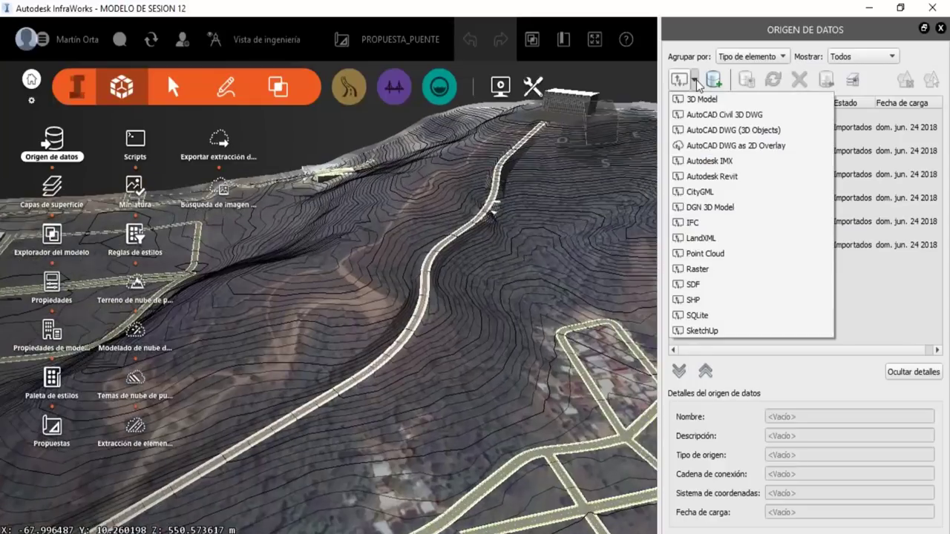
{"action": "left_click", "coordinate": [708, 161]}
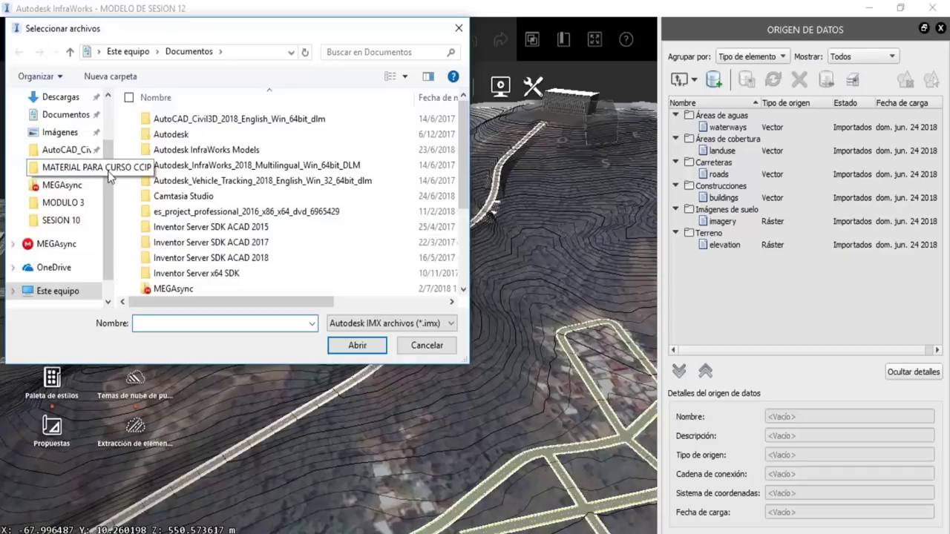
{"action": "scroll", "coordinate": [107, 170], "scroll_direction": "up", "scroll_amount": 2}
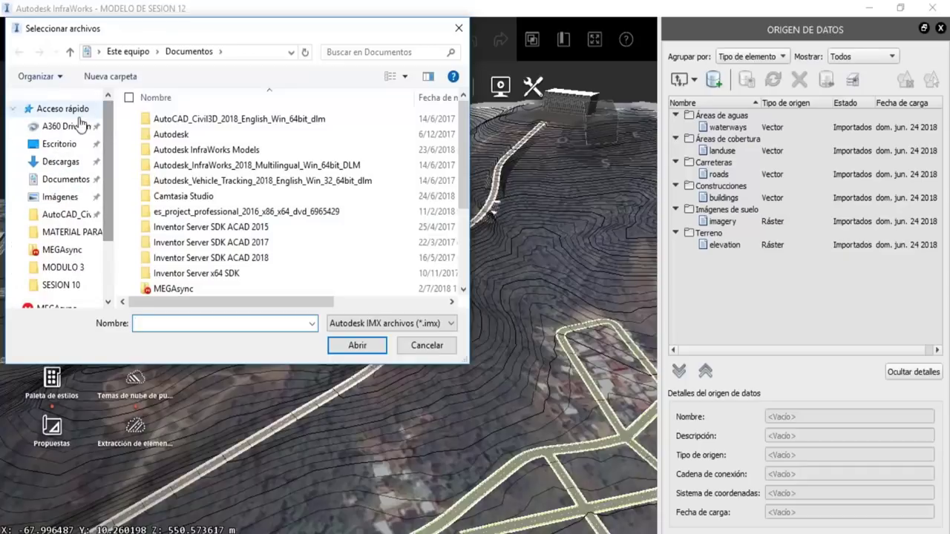
{"action": "left_click", "coordinate": [51, 147]}
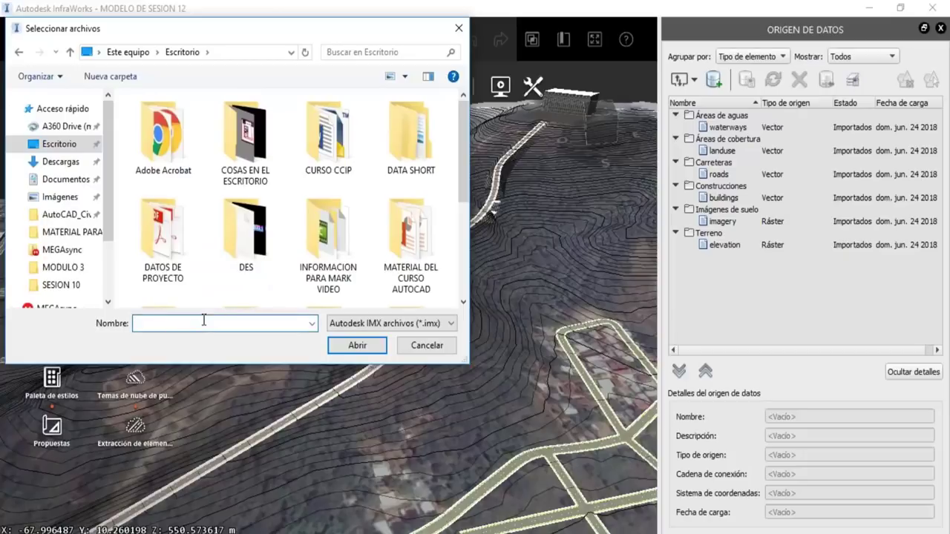
{"action": "type", "text": "MODELO PRI"}
{"action": "type", "text": "E"}
{"action": "key", "text": "BackSpace"}
{"action": "key", "text": "BackSpace"}
{"action": "type", "text": "OP"}
{"action": "type", "text": "UESTA P"}
{"action": "type", "text": "UENTE"}
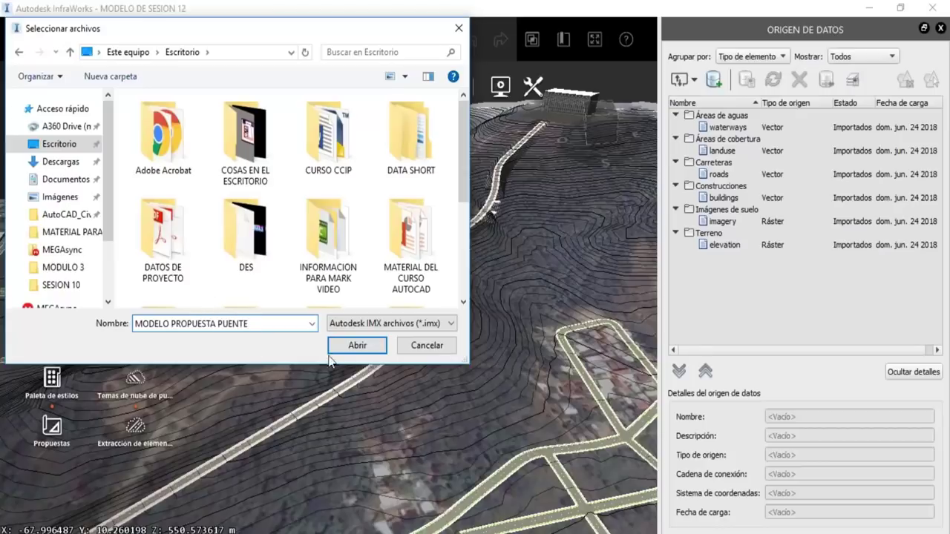
{"action": "left_click", "coordinate": [336, 346]}
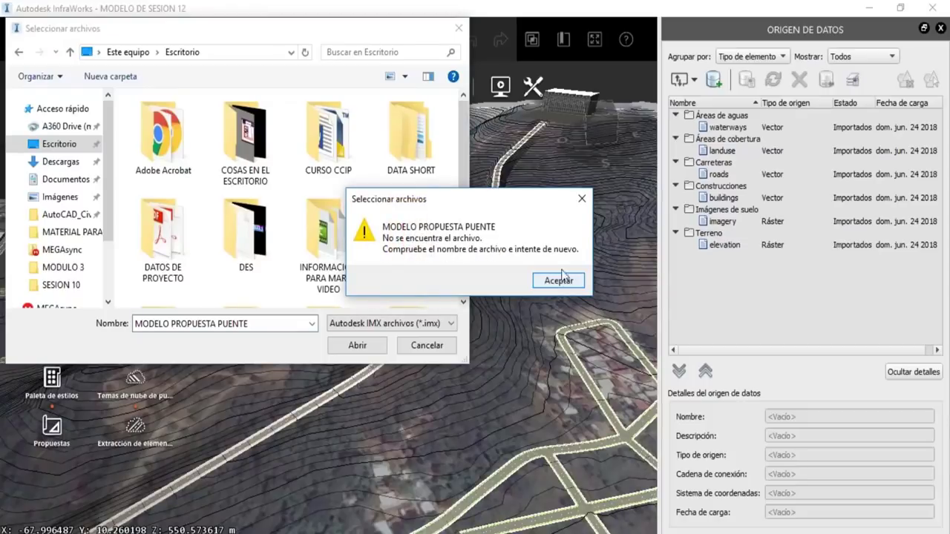
{"action": "left_click", "coordinate": [582, 198]}
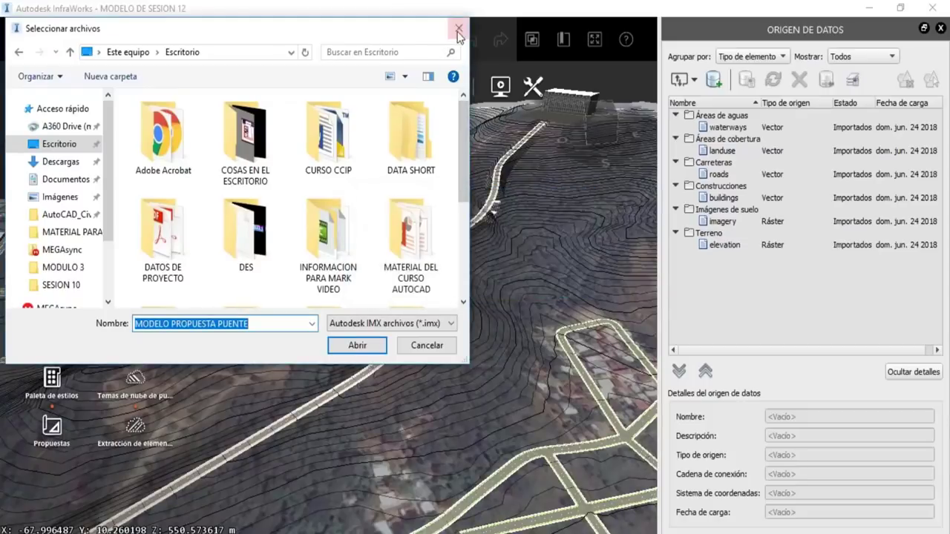
{"action": "left_click", "coordinate": [458, 33]}
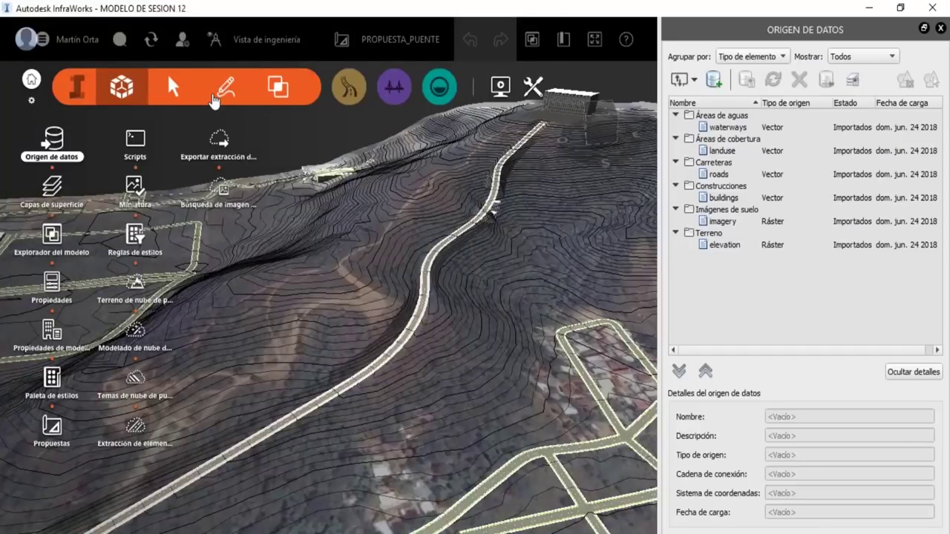
- Cancel the Exportar a IMX export unchanged and view the road and bridge from above
{"action": "left_click", "coordinate": [81, 89]}
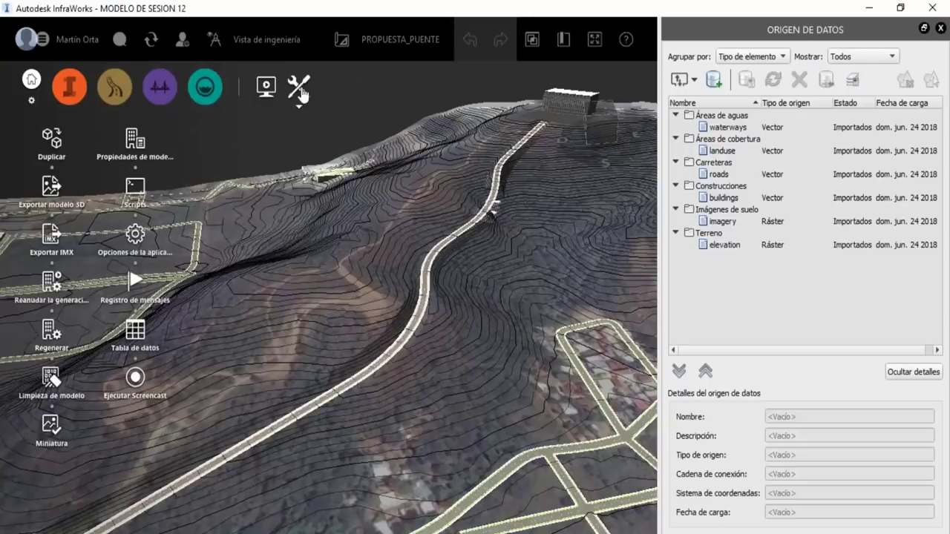
{"action": "left_click", "coordinate": [51, 234]}
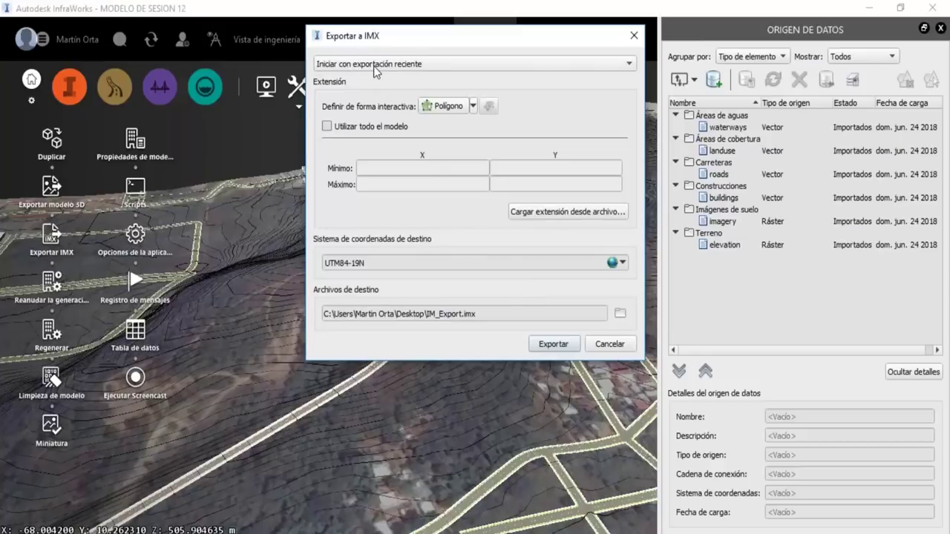
{"action": "left_click", "coordinate": [462, 64]}
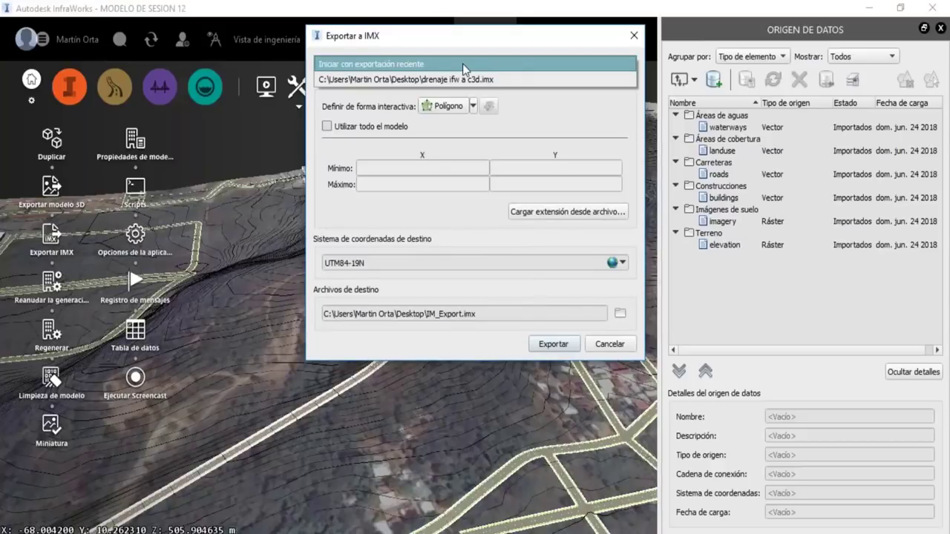
{"action": "left_click", "coordinate": [463, 64]}
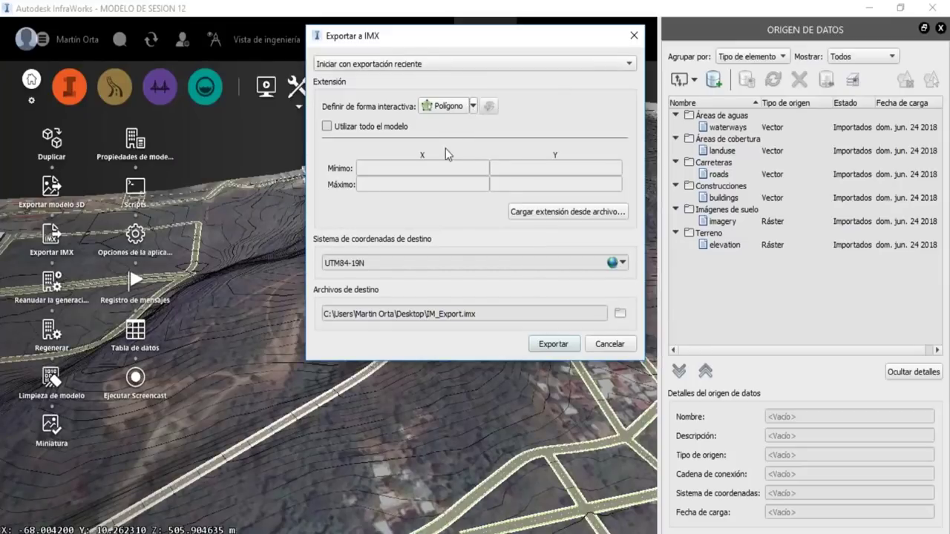
{"action": "left_click", "coordinate": [618, 345]}
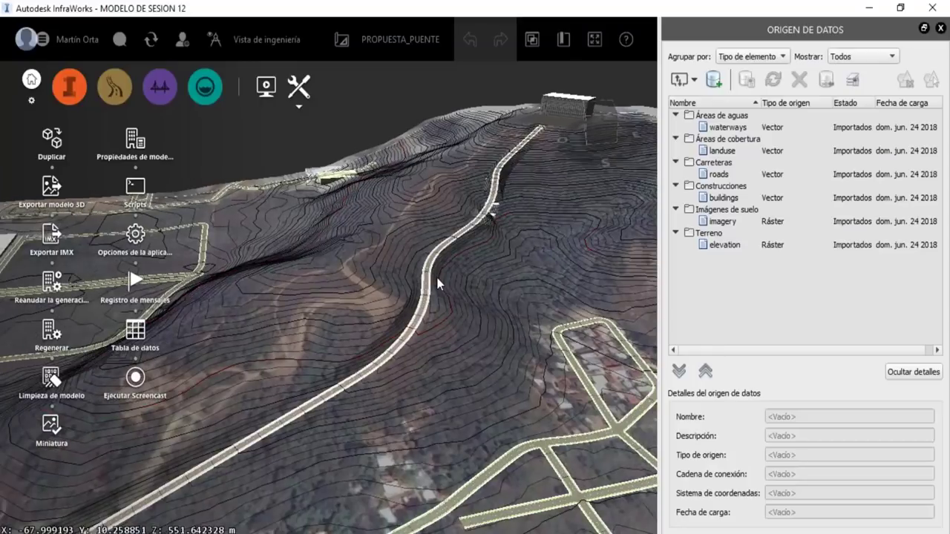
{"action": "mouse_move", "coordinate": [436, 273]}
{"action": "middle_mouse_down", "text": "shift"}
{"action": "mouse_move", "coordinate": [276, 288]}
{"action": "mouse_move", "coordinate": [393, 354]}
{"action": "mouse_move", "coordinate": [198, 374]}
{"action": "middle_mouse_up", "text": "shift"}
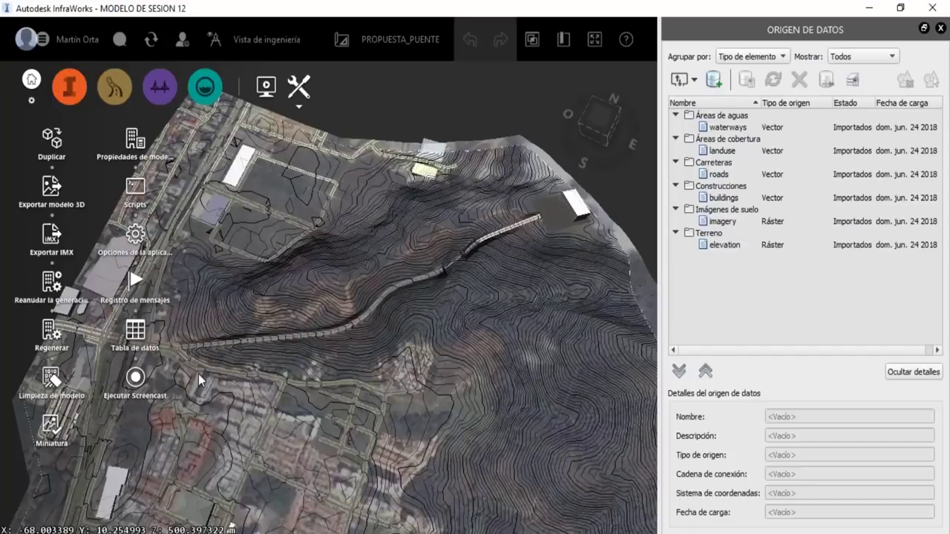
{"action": "scroll", "coordinate": [360, 246], "scroll_direction": "down", "scroll_amount": 1}
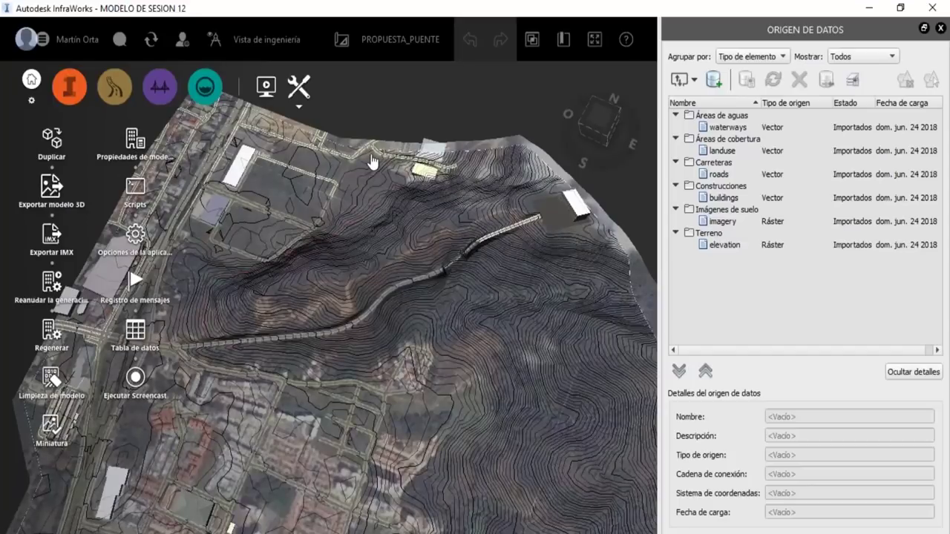
- Set the 3D model export (IM_Export.fbx) to the whole model, targeting UTM84-19N
{"action": "left_click", "coordinate": [51, 186]}
{"action": "left_click", "coordinate": [431, 81]}
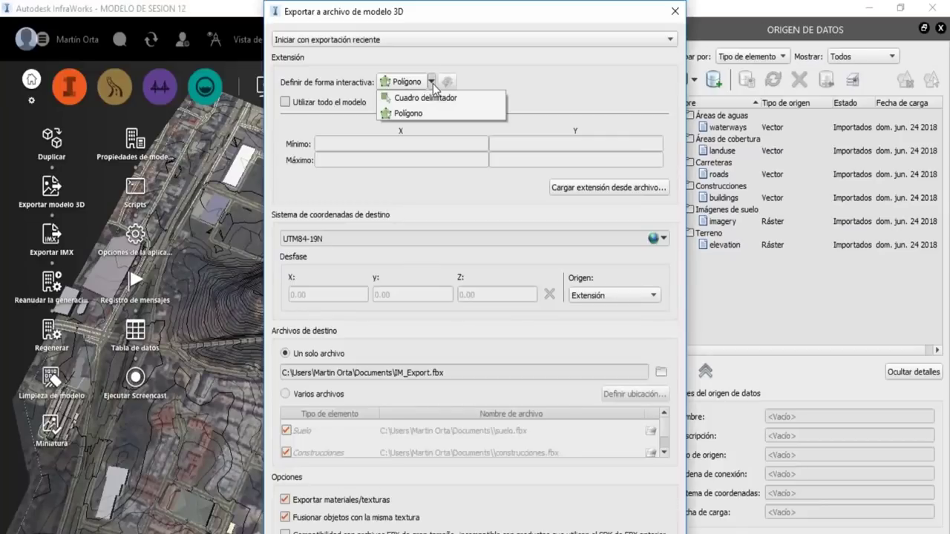
{"action": "left_click", "coordinate": [432, 84]}
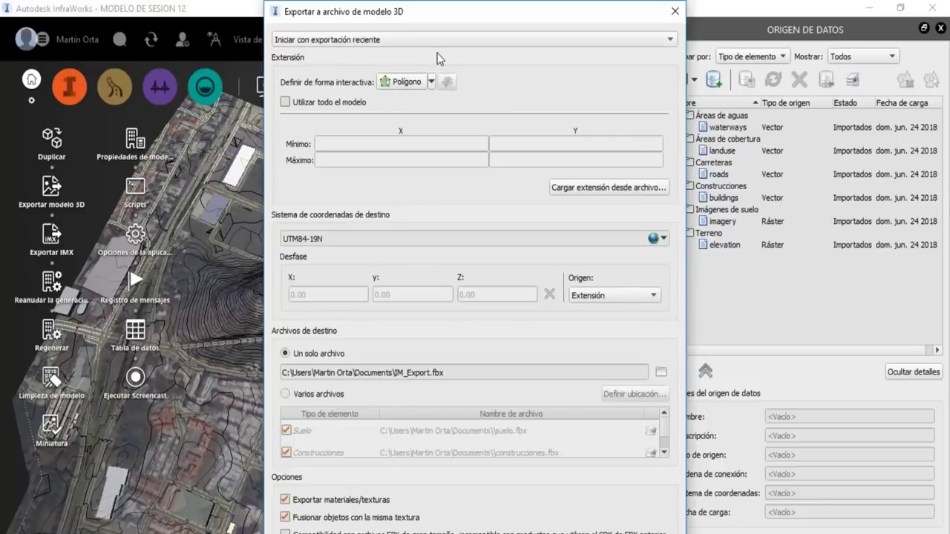
{"action": "left_click", "coordinate": [286, 103]}
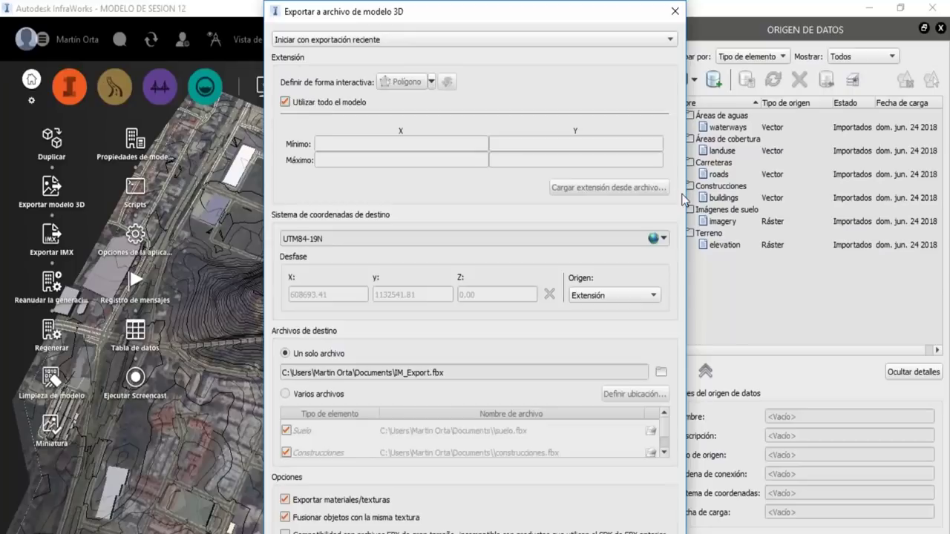
{"action": "left_click", "coordinate": [662, 238]}
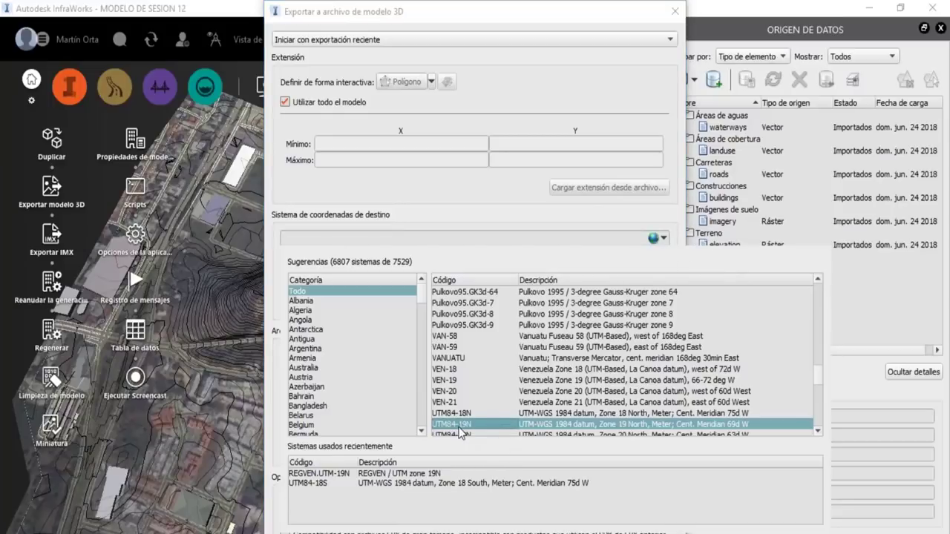
{"action": "left_click", "coordinate": [645, 425]}
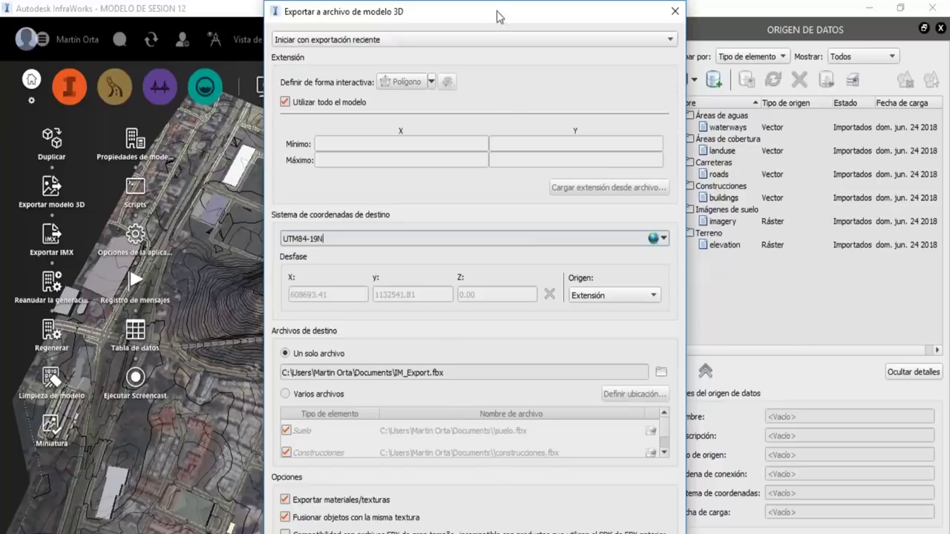
{"action": "left_click_drag", "start_coordinate": [498, 15], "coordinate": [480, 15]}
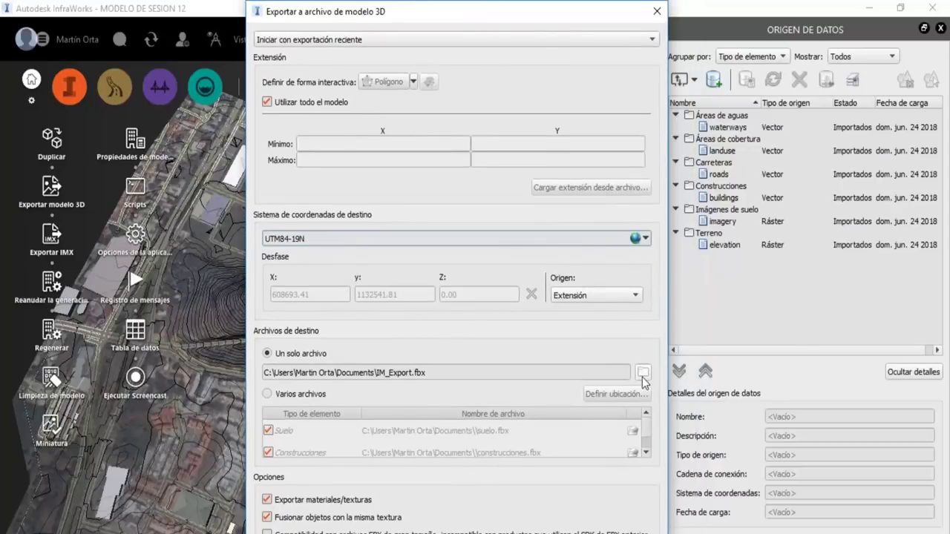
{"action": "left_click", "coordinate": [642, 377]}
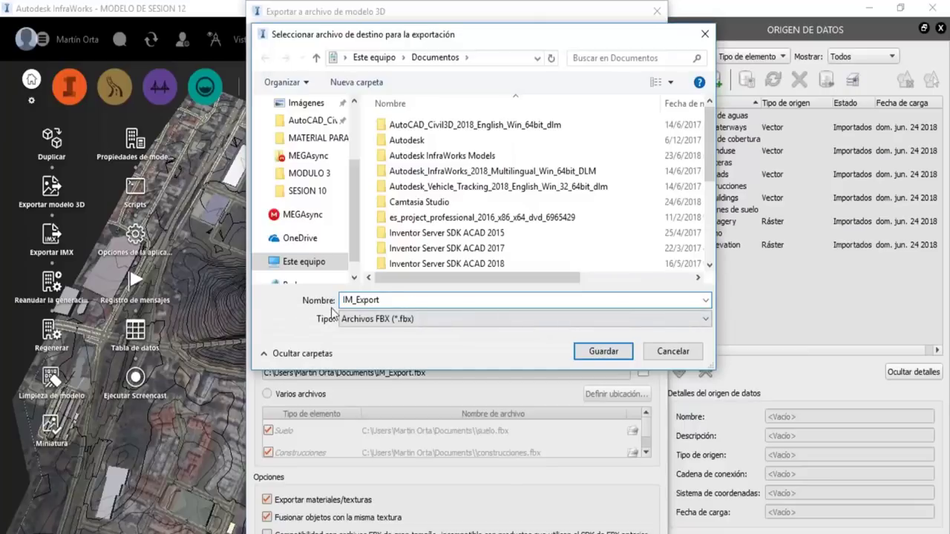
{"action": "double_click", "coordinate": [388, 300]}
{"action": "type", "text": "MODEL"}
{"action": "type", "text": "O PUENTE"}
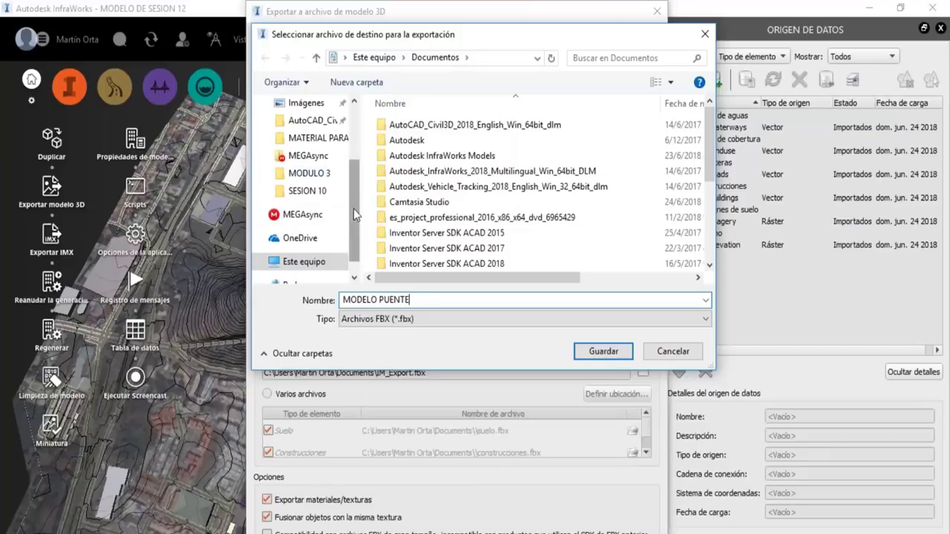
{"action": "left_click_drag", "start_coordinate": [353, 209], "coordinate": [355, 141]}
{"action": "left_click", "coordinate": [331, 150]}
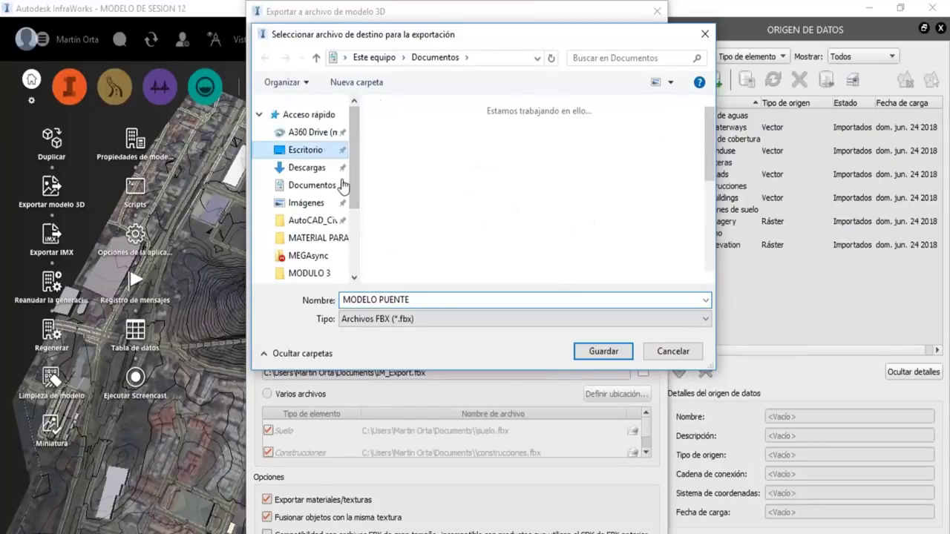
{"action": "left_click", "coordinate": [436, 319]}
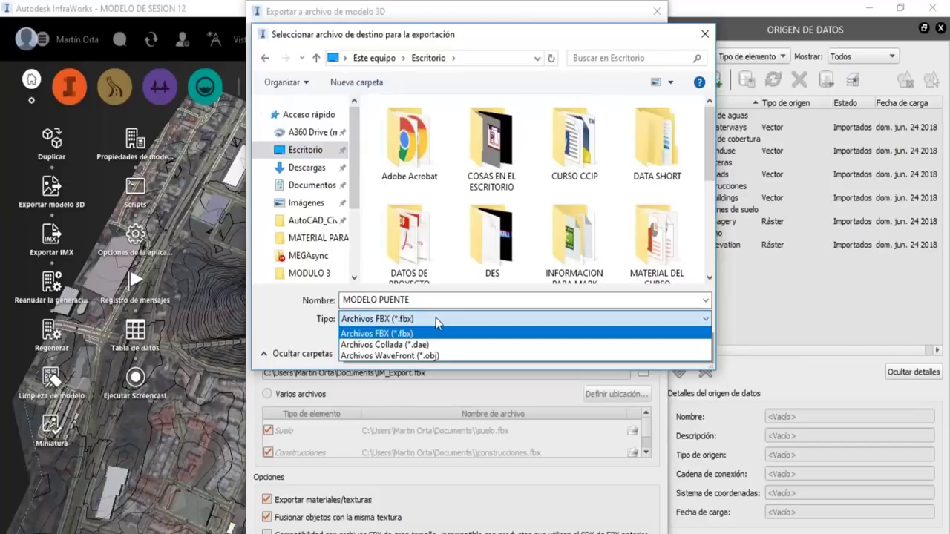
{"action": "left_click", "coordinate": [435, 318]}
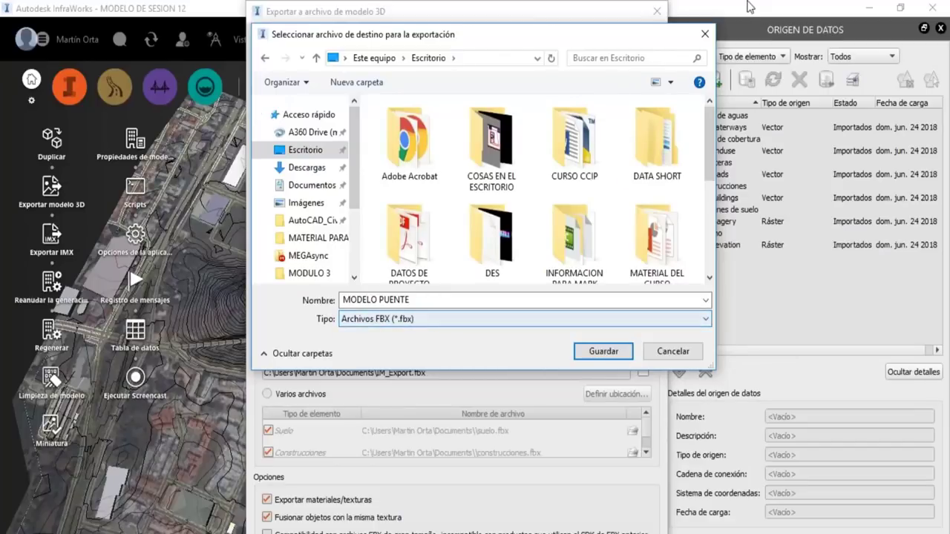
{"action": "left_click", "coordinate": [702, 36]}
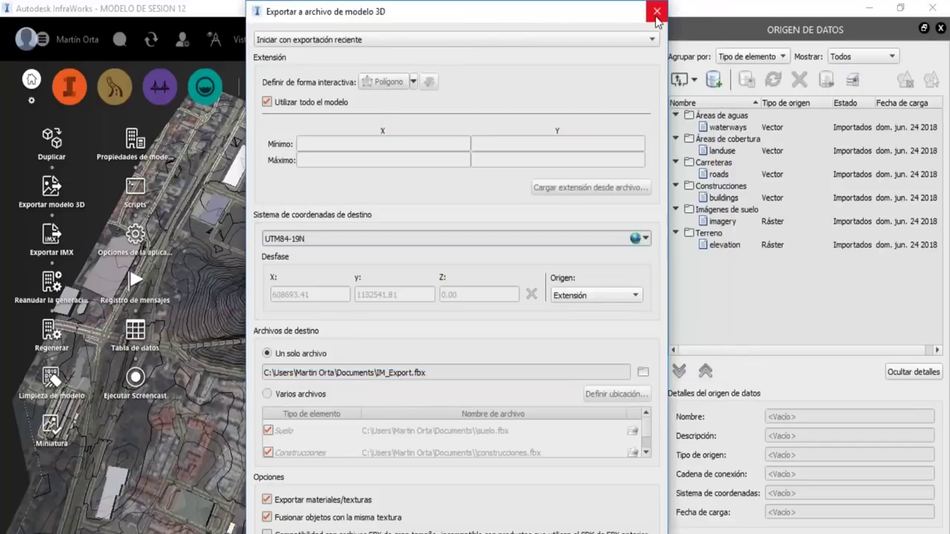
- Close the 3D model export without exporting and move to Civil 3D's Dibujo1 drawing
{"action": "left_click", "coordinate": [656, 12]}
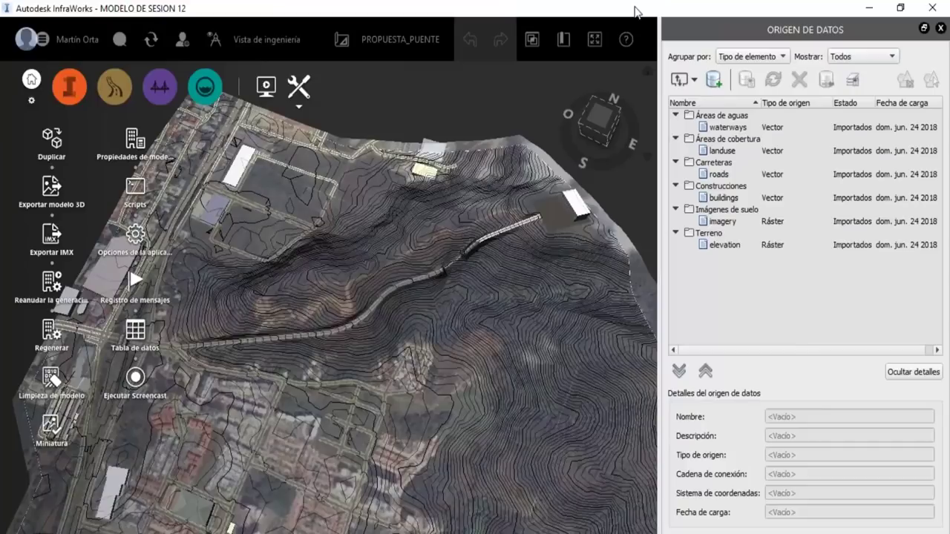
{"action": "left_click", "coordinate": [668, 139]}
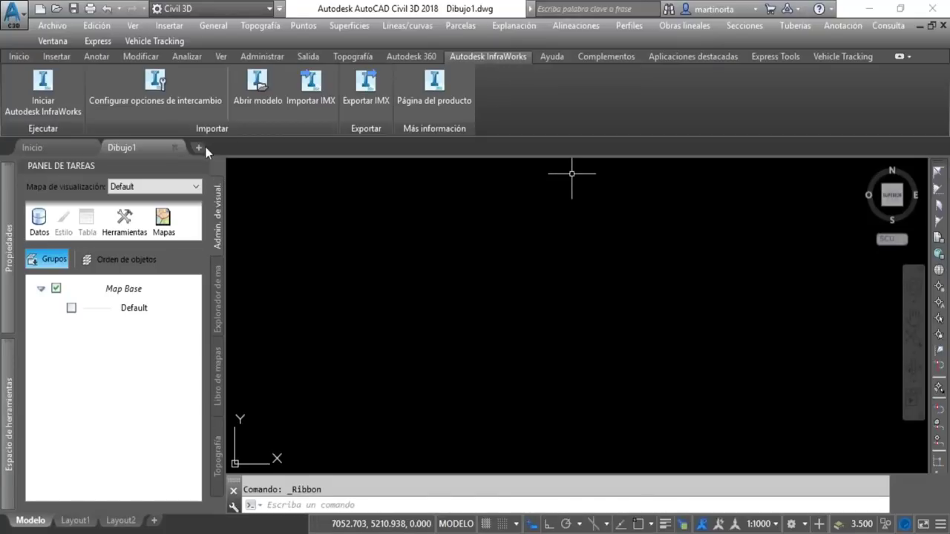
- Close the task panel and open Dibujo1's drawing settings from the Toolspace Configuración tree
{"action": "left_click", "coordinate": [201, 167]}
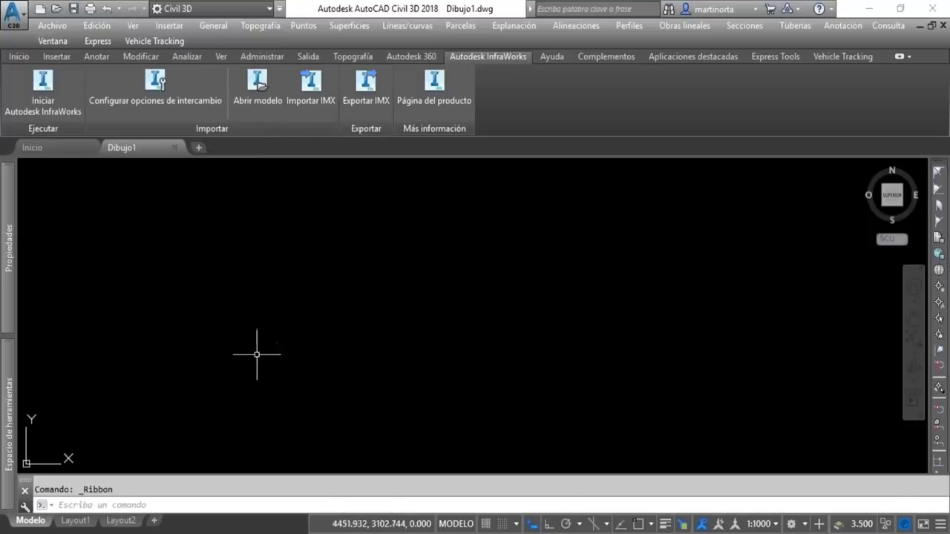
{"action": "left_click", "coordinate": [9, 404]}
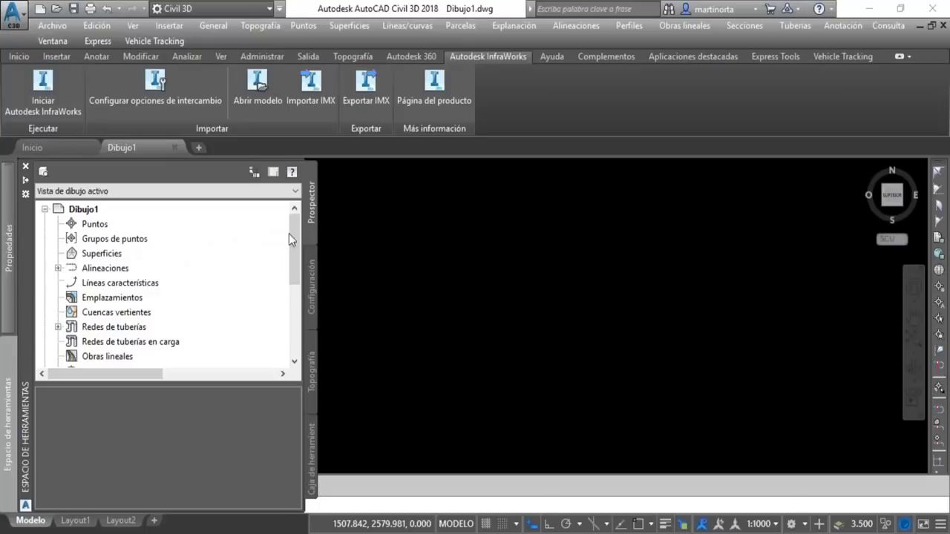
{"action": "left_click", "coordinate": [313, 280]}
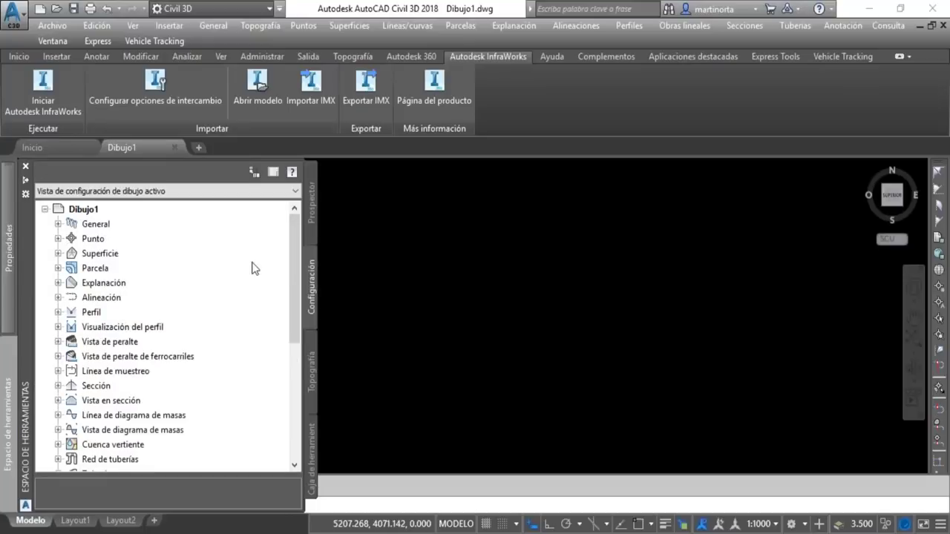
{"action": "right_click", "coordinate": [86, 210]}
{"action": "left_click", "coordinate": [145, 218]}
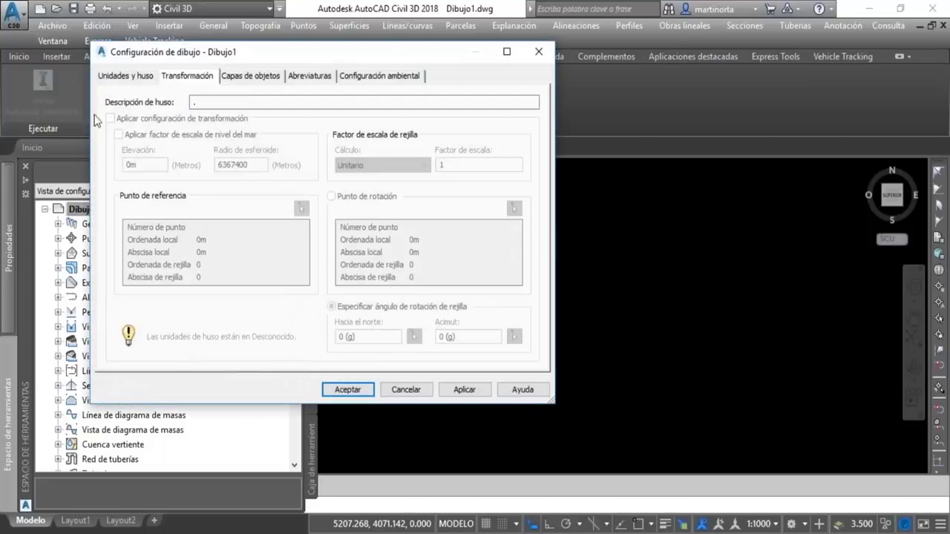
- Set the drawing zone to the UTM, WGS84 Datum category, UTM Zone 19 North
{"action": "left_click", "coordinate": [134, 79]}
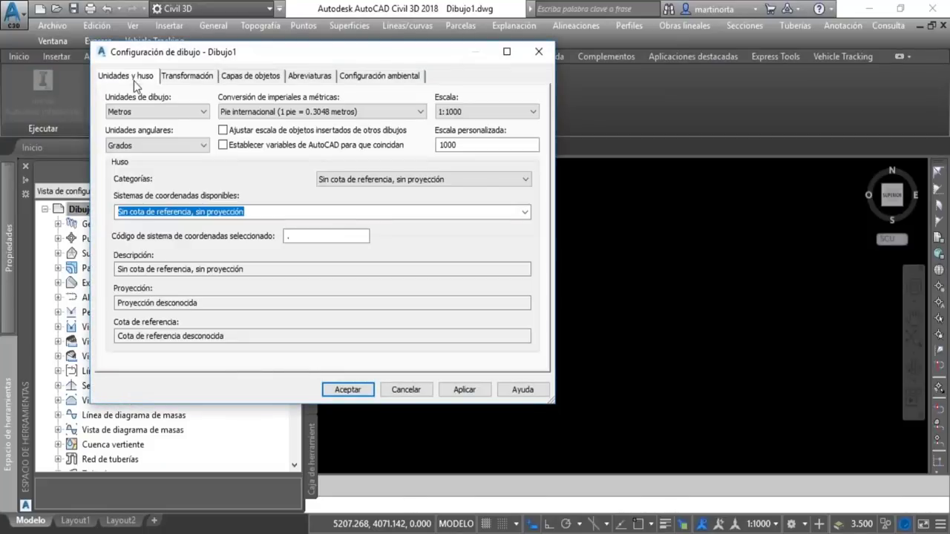
{"action": "left_click", "coordinate": [419, 180]}
{"action": "scroll", "coordinate": [437, 245], "scroll_direction": "down", "scroll_amount": 2}
{"action": "scroll", "coordinate": [445, 297], "scroll_direction": "down", "scroll_amount": 4}
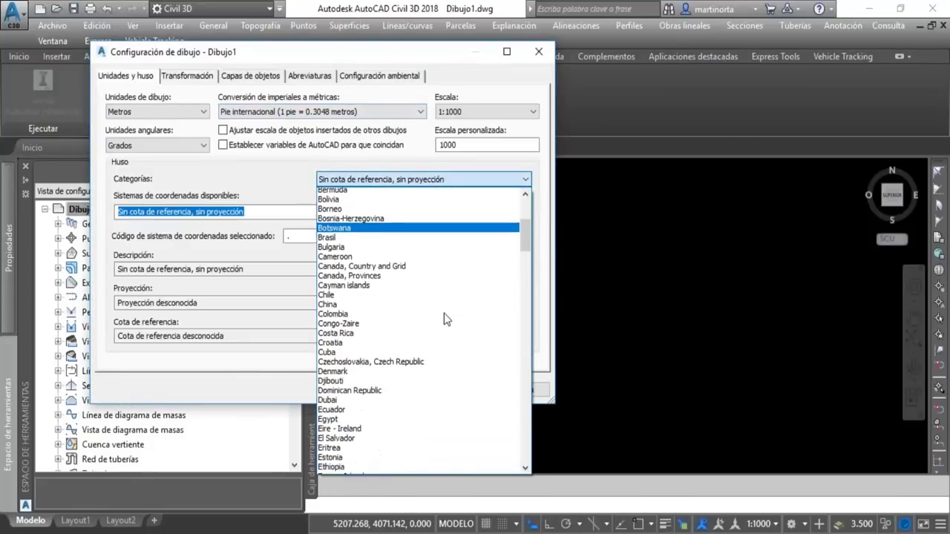
{"action": "scroll", "coordinate": [440, 323], "scroll_direction": "down", "scroll_amount": 3}
{"action": "scroll", "coordinate": [438, 331], "scroll_direction": "down", "scroll_amount": 5}
{"action": "scroll", "coordinate": [438, 331], "scroll_direction": "down", "scroll_amount": 10}
{"action": "scroll", "coordinate": [438, 331], "scroll_direction": "down", "scroll_amount": 3}
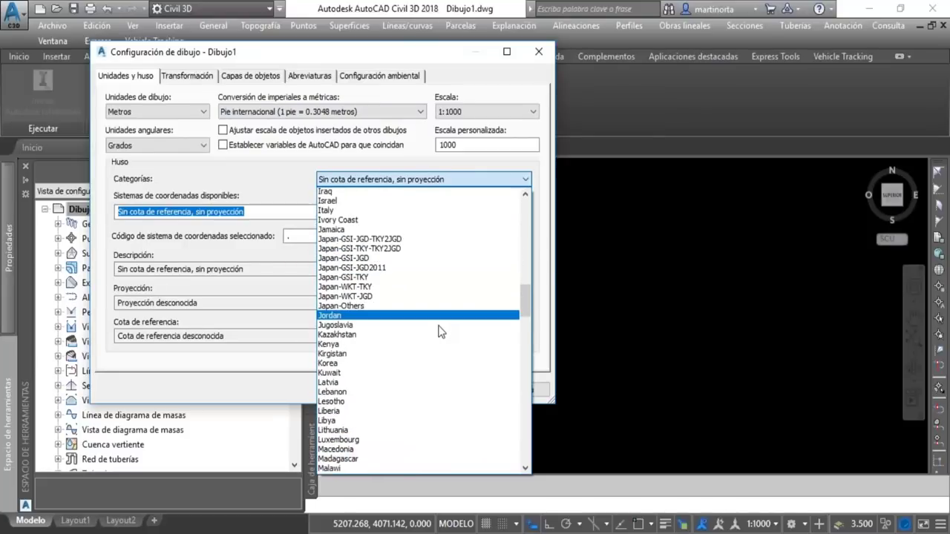
{"action": "scroll", "coordinate": [441, 331], "scroll_direction": "down", "scroll_amount": 15}
{"action": "scroll", "coordinate": [445, 312], "scroll_direction": "down", "scroll_amount": 6}
{"action": "scroll", "coordinate": [449, 297], "scroll_direction": "down", "scroll_amount": 3}
{"action": "scroll", "coordinate": [470, 273], "scroll_direction": "down", "scroll_amount": 2}
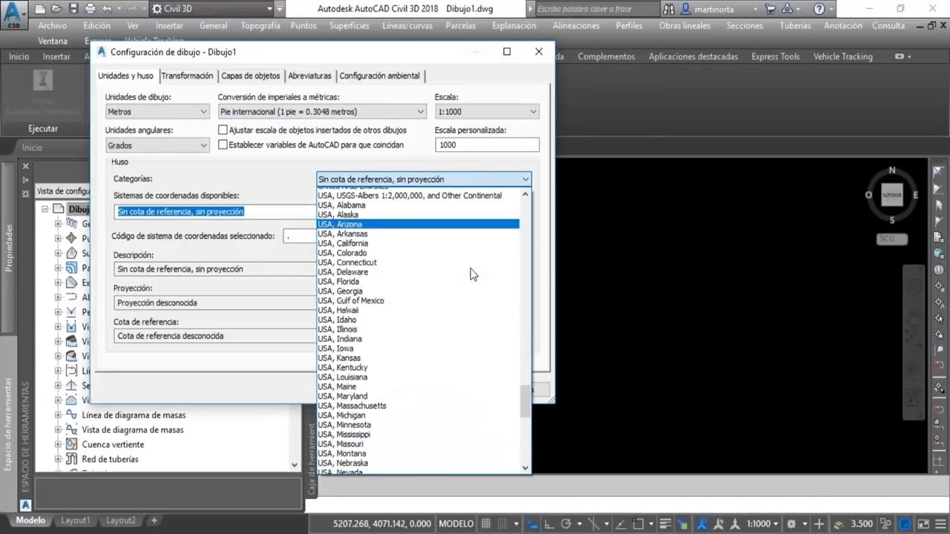
{"action": "scroll", "coordinate": [471, 275], "scroll_direction": "down", "scroll_amount": 9}
{"action": "scroll", "coordinate": [478, 324], "scroll_direction": "down", "scroll_amount": 6}
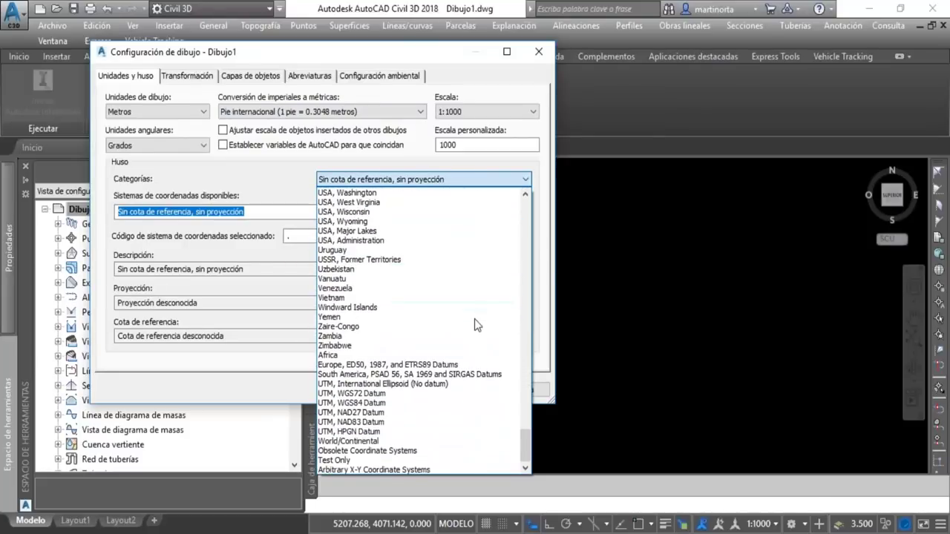
{"action": "left_click", "coordinate": [401, 403]}
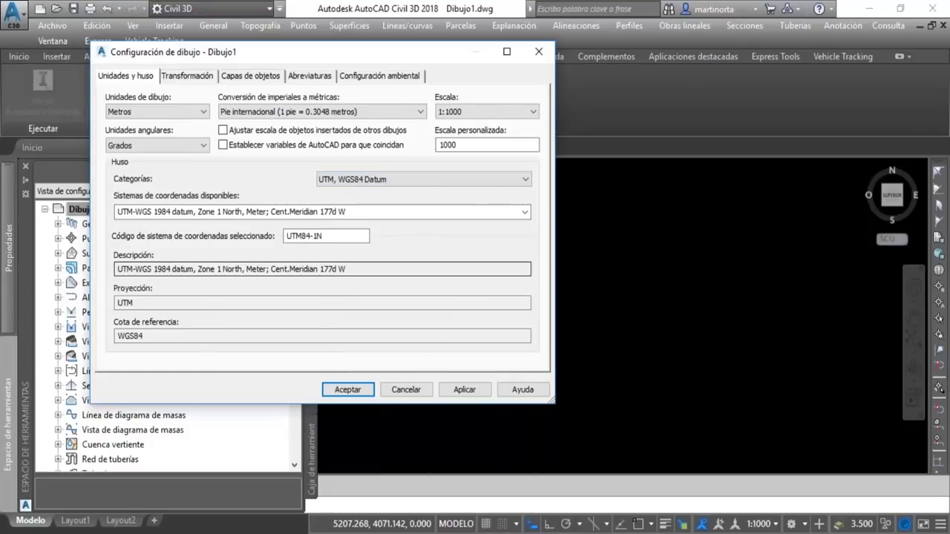
{"action": "left_click", "coordinate": [523, 213]}
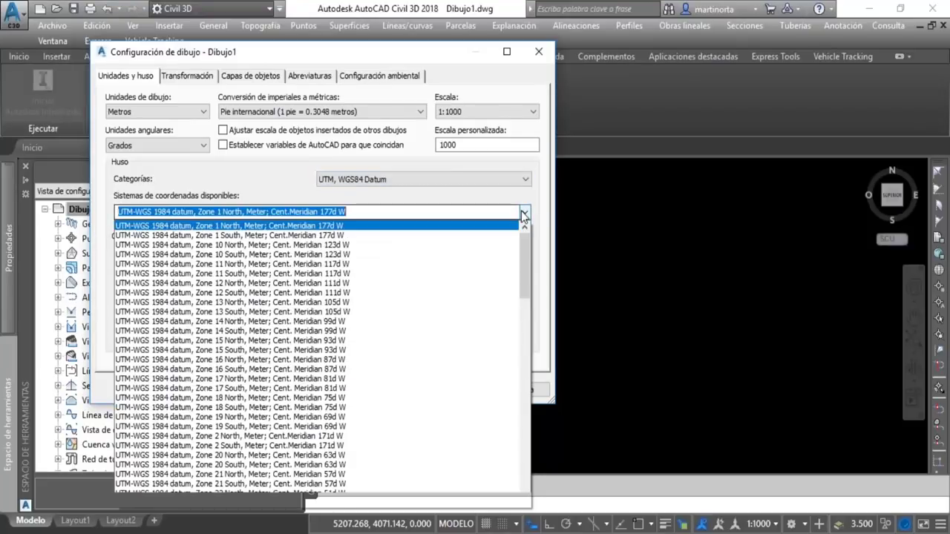
{"action": "left_click", "coordinate": [253, 418]}
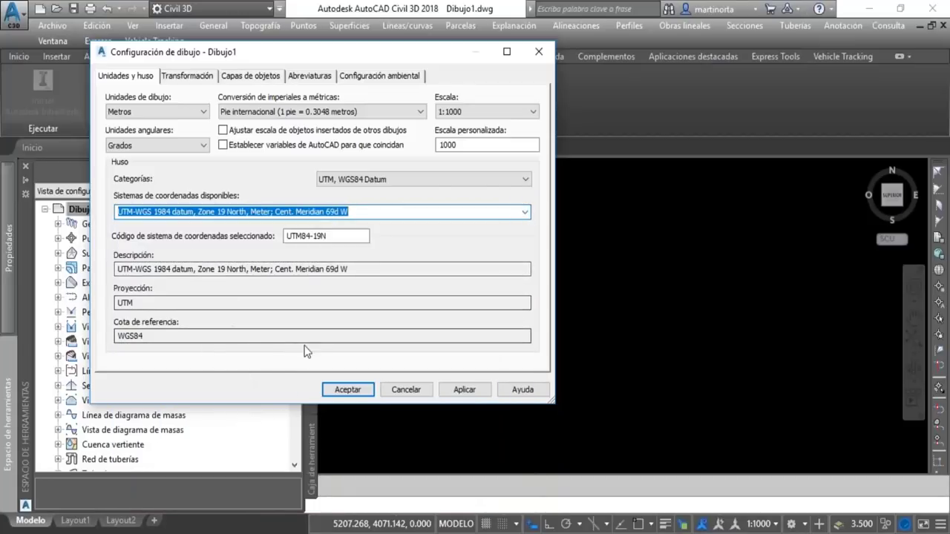
- Enable transformation and set local and grid northing and easting to 0
{"action": "left_click", "coordinate": [187, 76]}
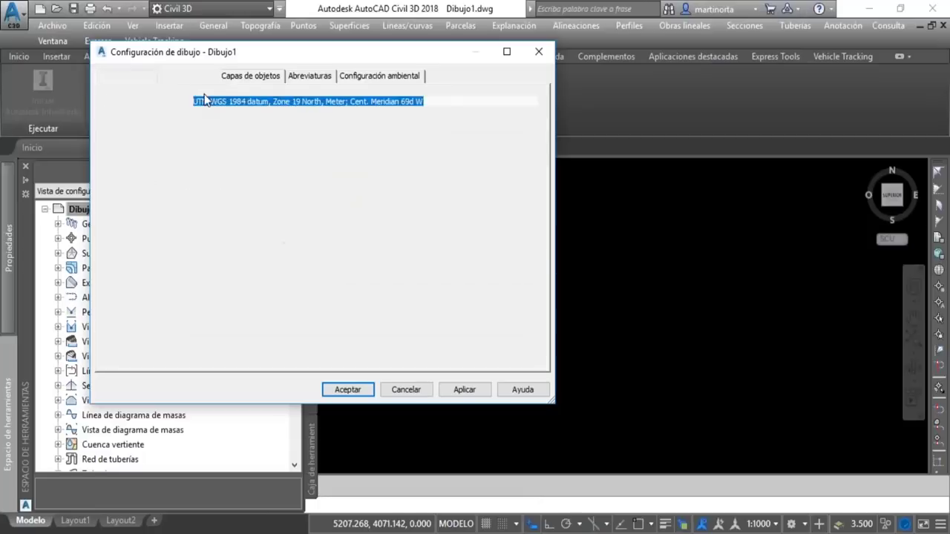
{"action": "left_click", "coordinate": [109, 117]}
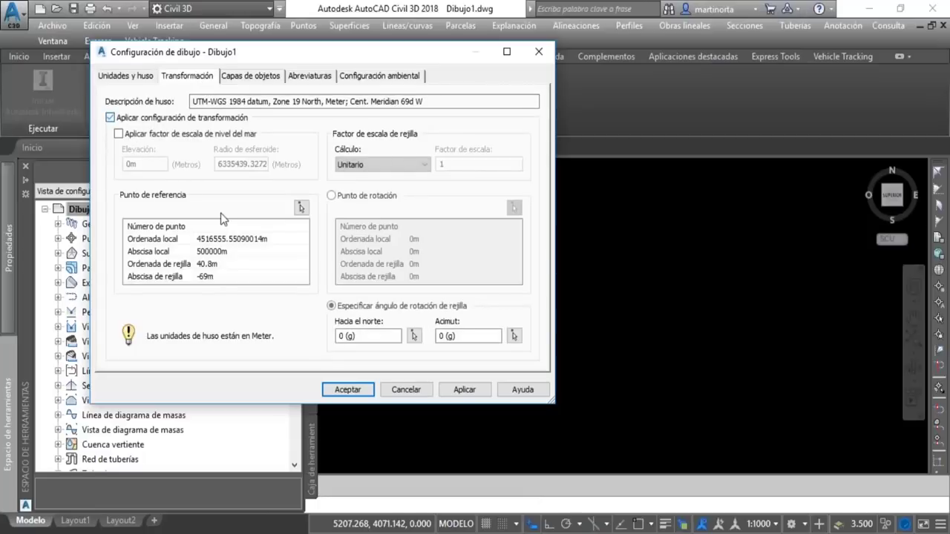
{"action": "left_click", "coordinate": [272, 239]}
{"action": "type", "text": "0"}
{"action": "left_click", "coordinate": [281, 253]}
{"action": "type", "text": "0"}
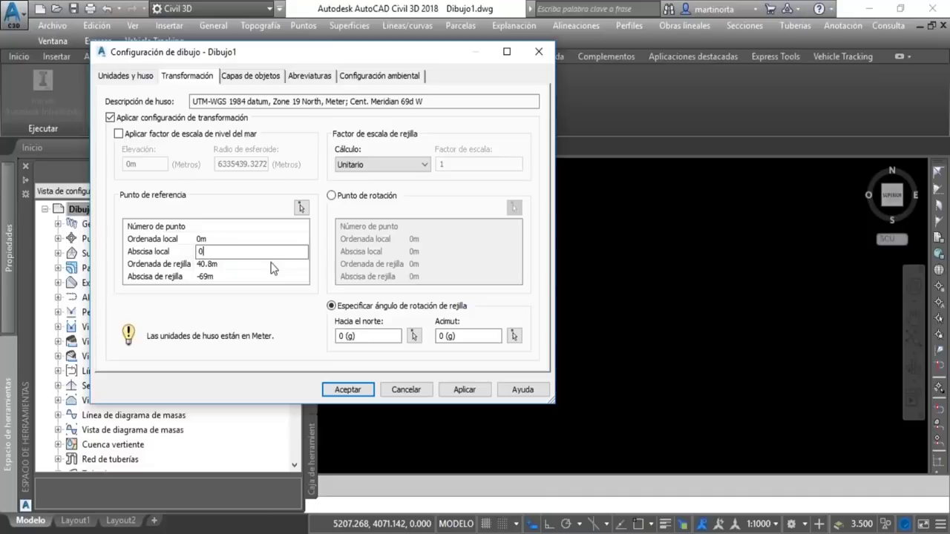
{"action": "left_click", "coordinate": [267, 264]}
{"action": "type", "text": "0"}
{"action": "left_click", "coordinate": [265, 277]}
{"action": "type", "text": "0"}
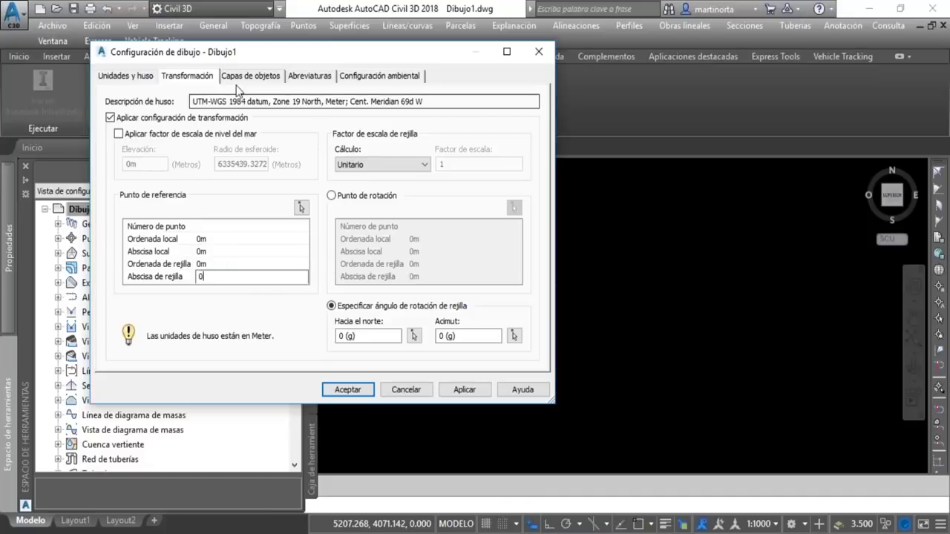
- Review the object layer and abbreviation settings, then apply the drawing settings
{"action": "left_click", "coordinate": [241, 77]}
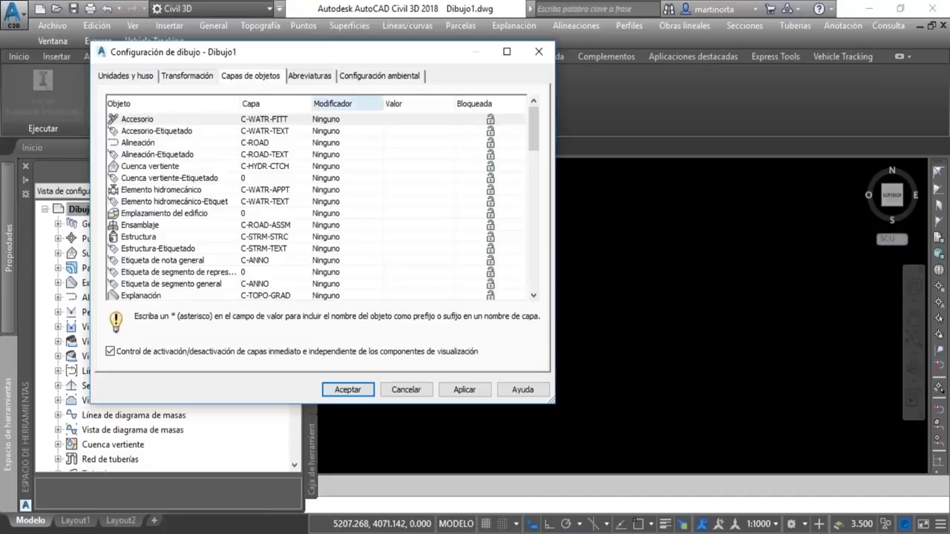
{"action": "left_click", "coordinate": [304, 77]}
{"action": "left_click", "coordinate": [133, 77]}
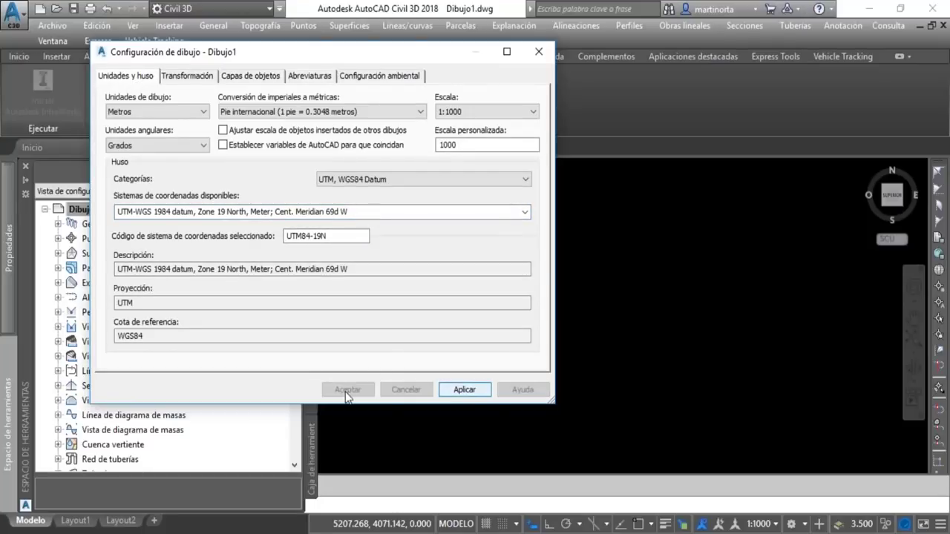
{"action": "left_click", "coordinate": [349, 391]}
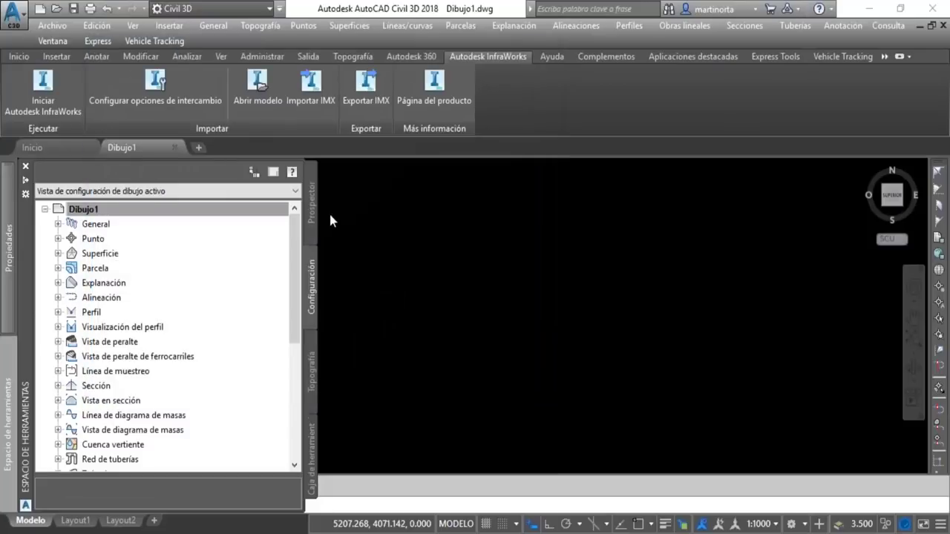
- Close the Toolspace and start the InfraWorks Abrir modelo import
{"action": "left_click", "coordinate": [312, 204]}
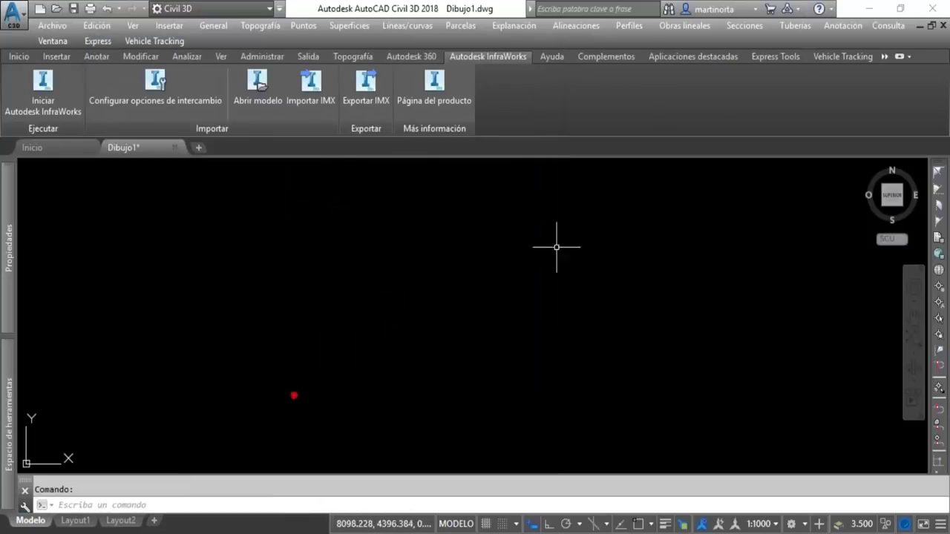
{"action": "middle_click_drag", "start_coordinate": [555, 247], "coordinate": [497, 261]}
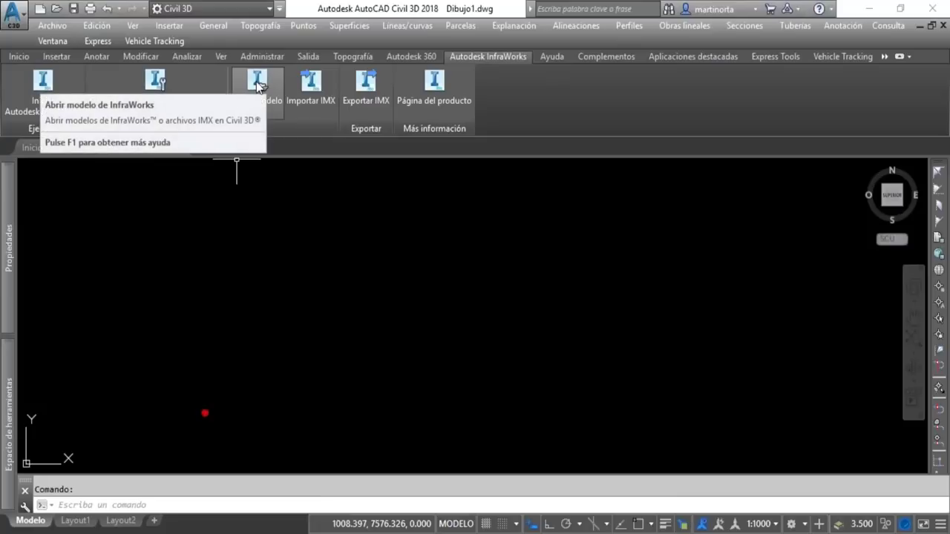
{"action": "left_click", "coordinate": [307, 91]}
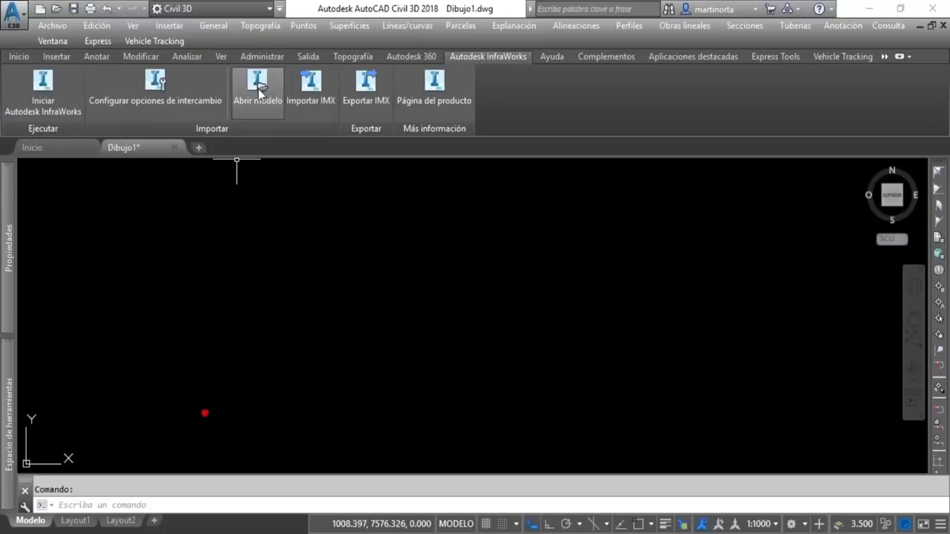
{"action": "left_click", "coordinate": [277, 113]}
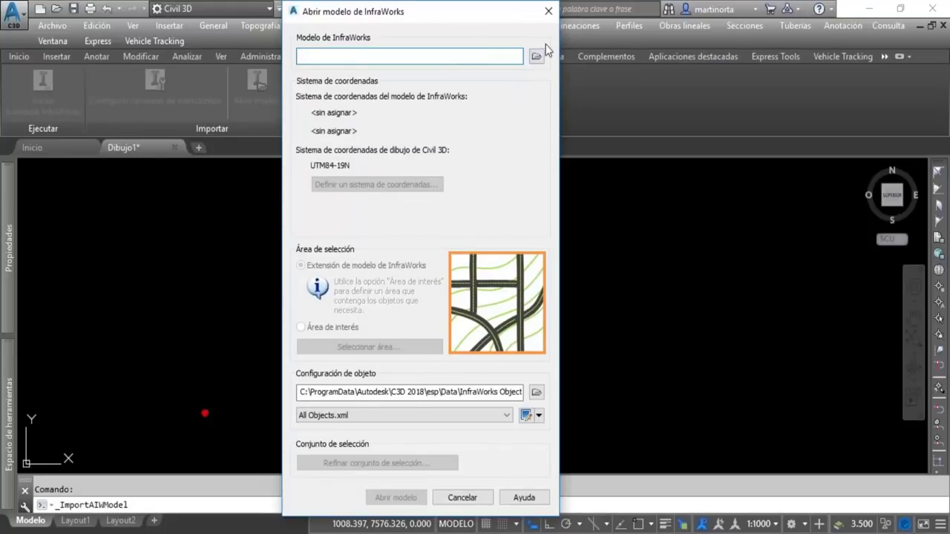
- Browse to folder 451482 and choose the MODELO DE SESION 12 model
{"action": "left_click", "coordinate": [535, 58]}
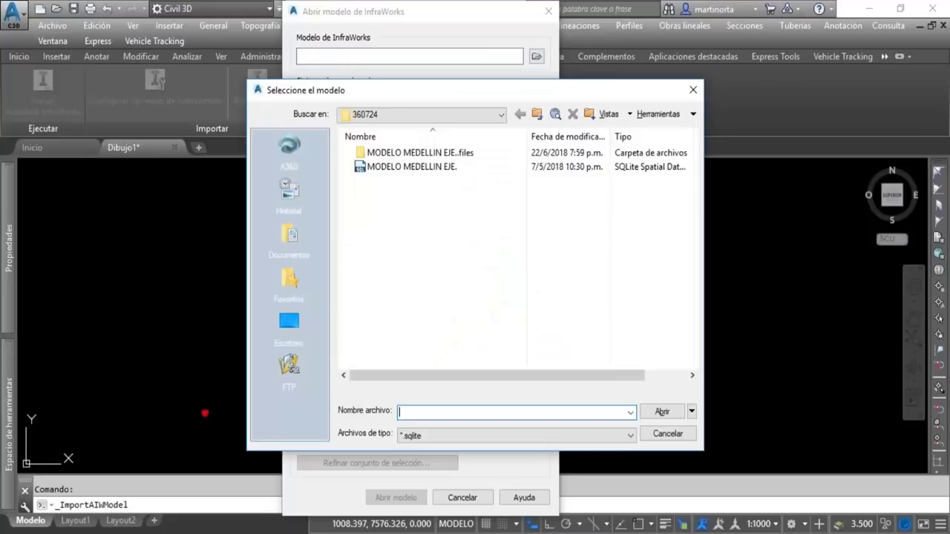
{"action": "left_click", "coordinate": [537, 114]}
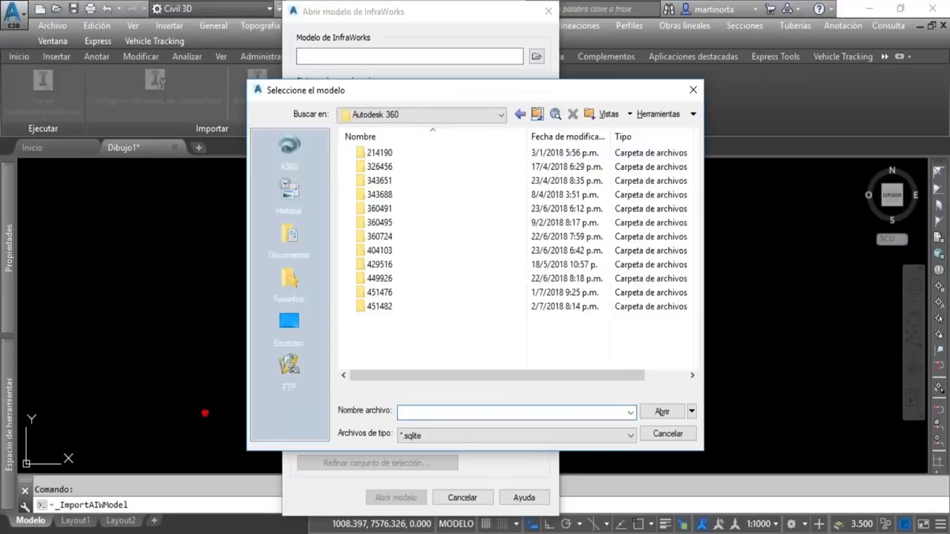
{"action": "double_click", "coordinate": [421, 152]}
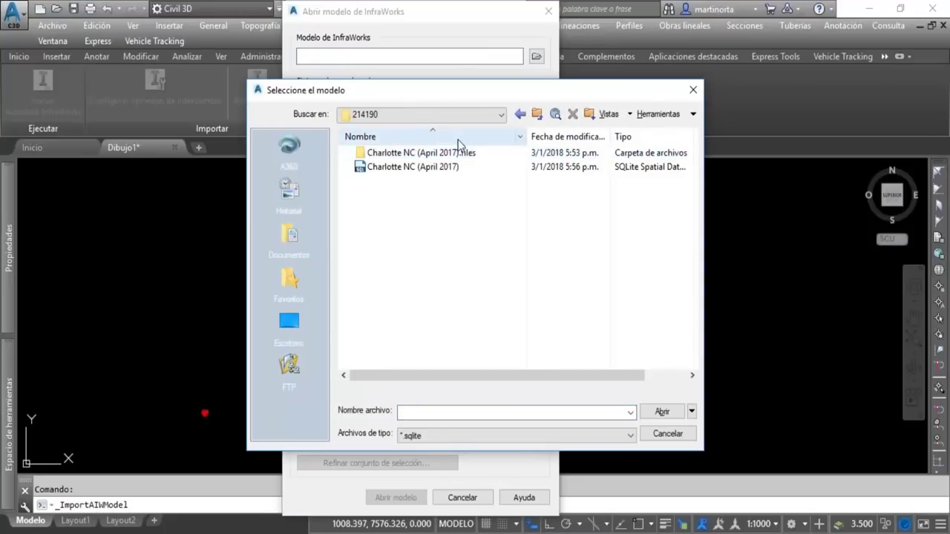
{"action": "left_click", "coordinate": [536, 113]}
{"action": "double_click", "coordinate": [411, 306]}
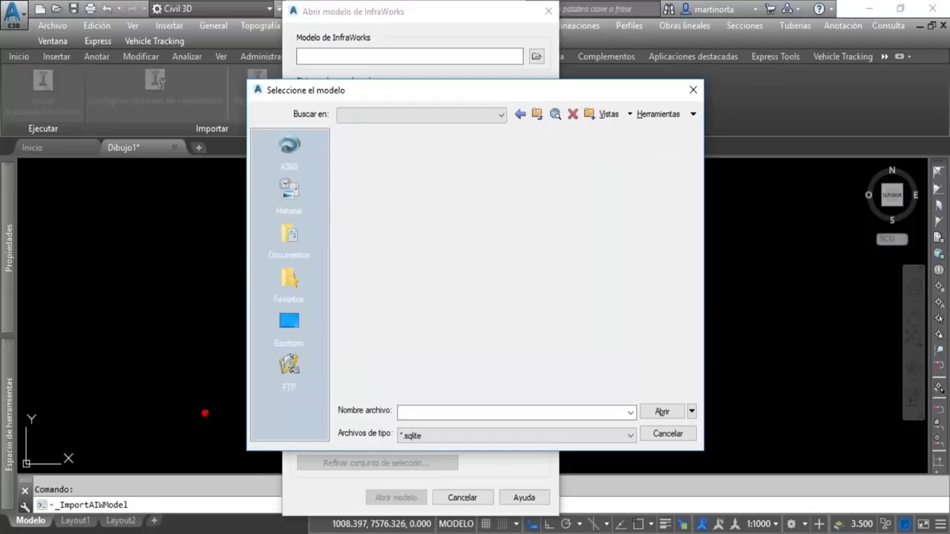
{"action": "left_click", "coordinate": [427, 167]}
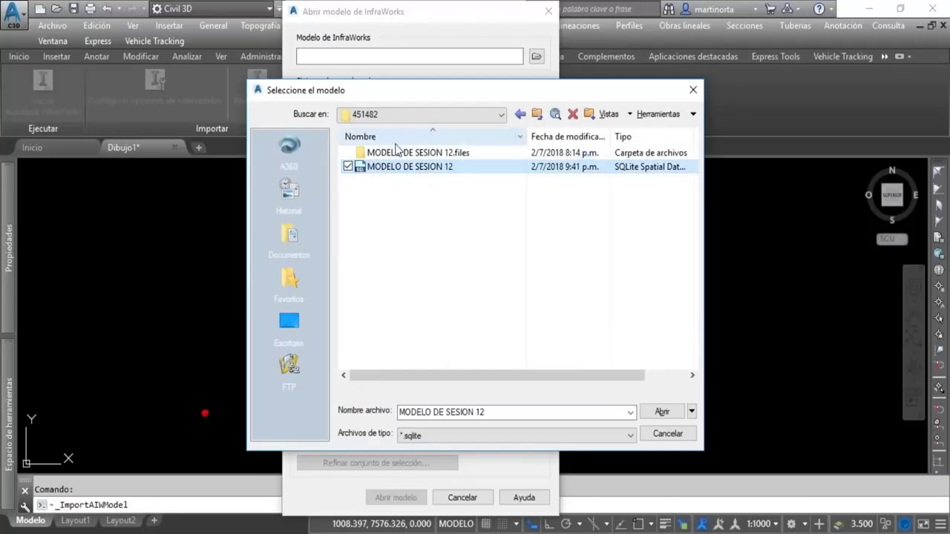
{"action": "left_click", "coordinate": [661, 411]}
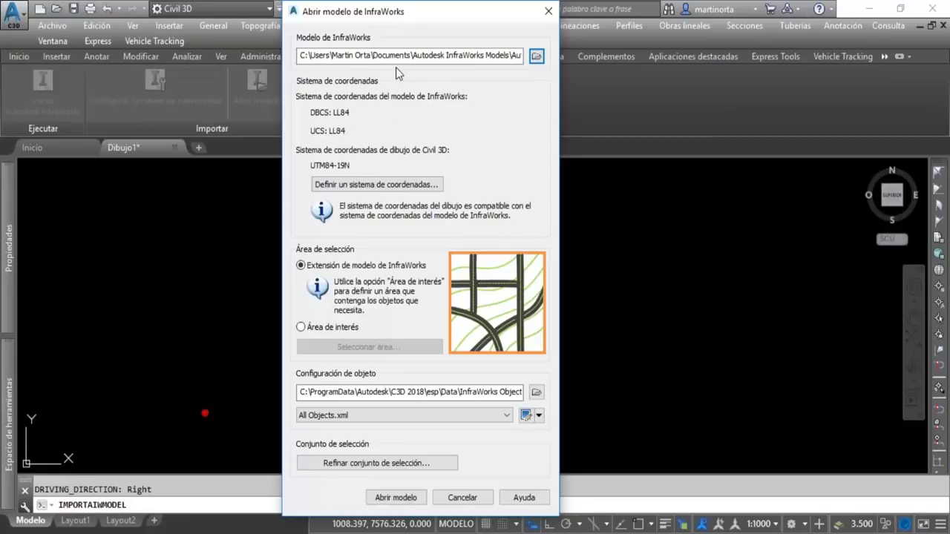
- Keep UTM84-19N as the drawing coordinate system and open the All Objects.xml exchange options
{"action": "left_click", "coordinate": [379, 185]}
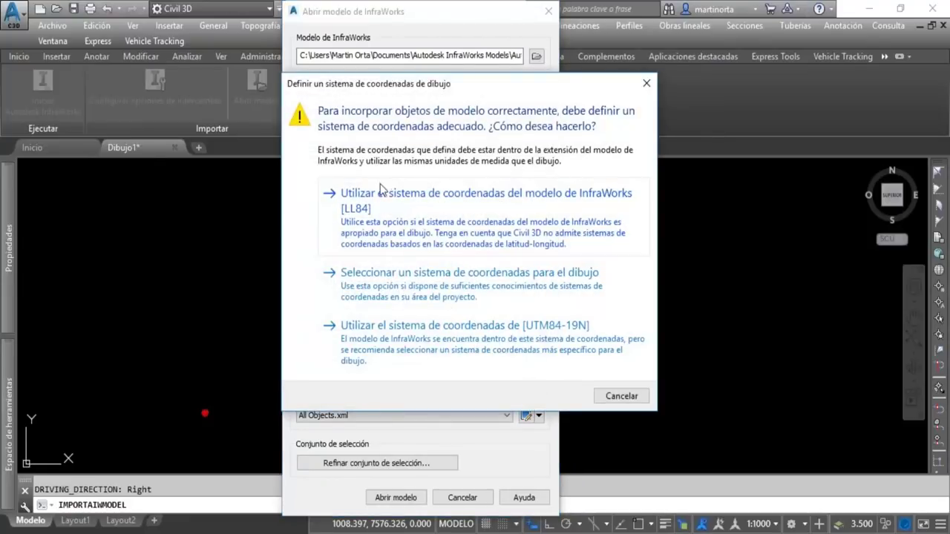
{"action": "left_click", "coordinate": [500, 341]}
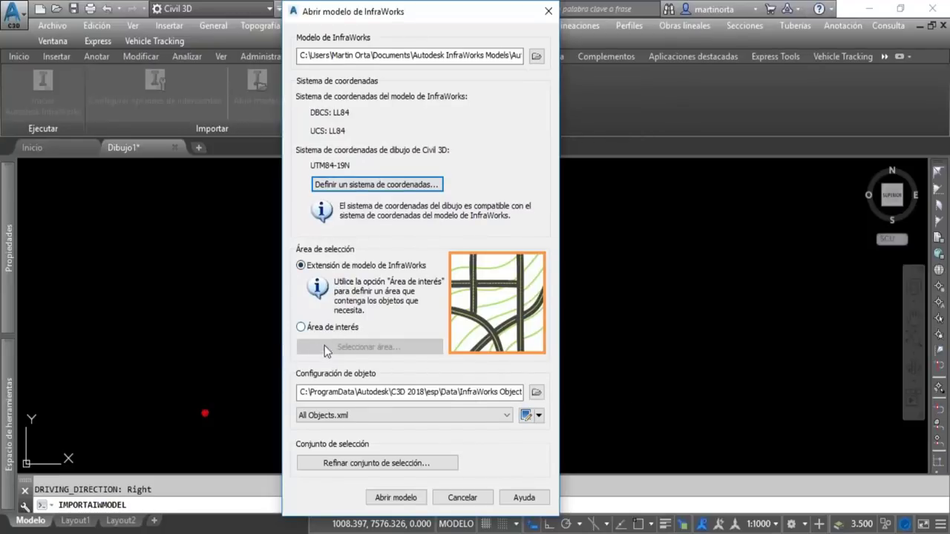
{"action": "left_click", "coordinate": [526, 416]}
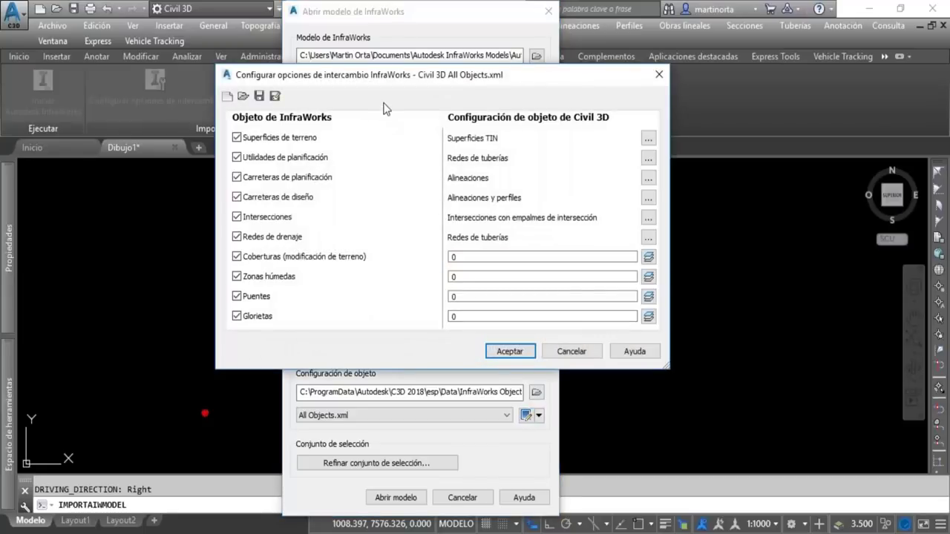
- Accept the exchange options with every InfraWorks object type left checked
{"action": "left_click_drag", "start_coordinate": [378, 81], "coordinate": [389, 79]}
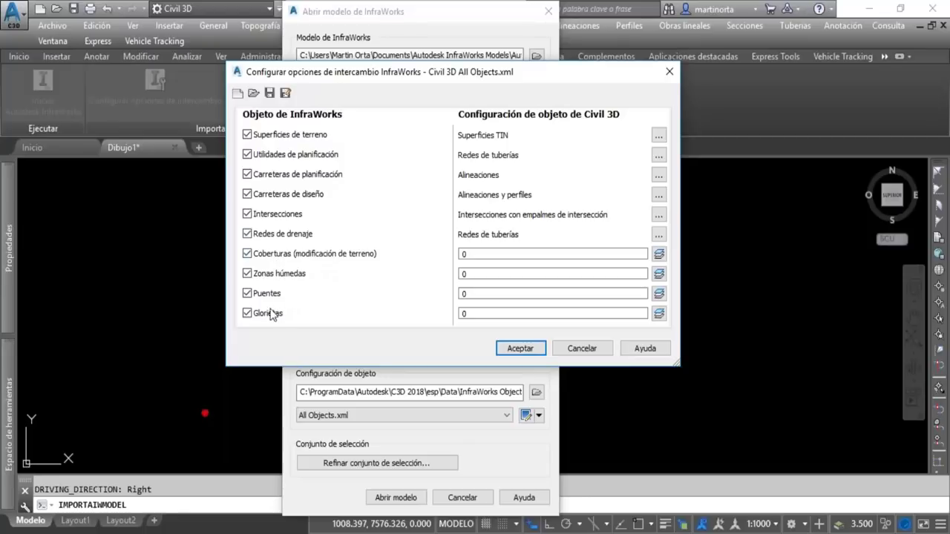
{"action": "left_click", "coordinate": [529, 351]}
{"action": "left_click", "coordinate": [518, 347]}
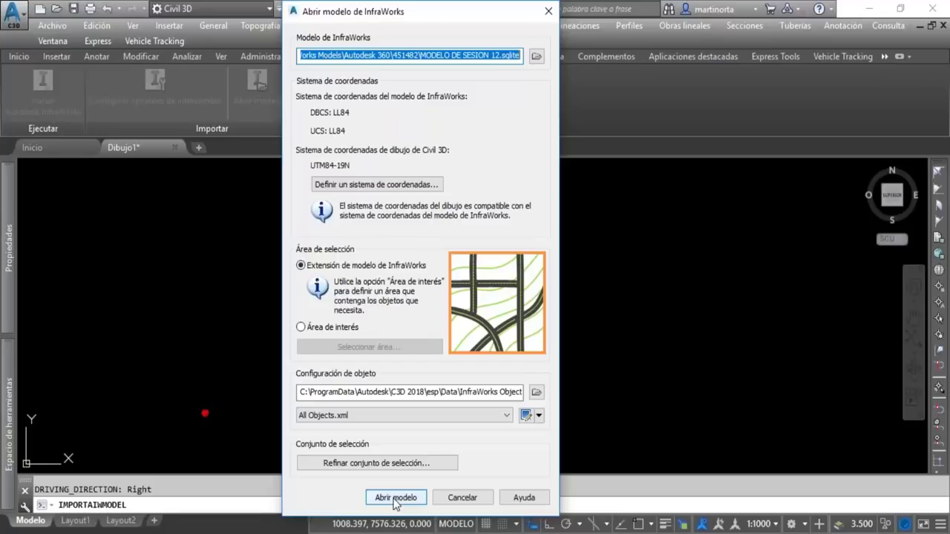
- Import the MODELO DE SESION 12 InfraWorks model into Dibujo1
{"action": "left_click", "coordinate": [395, 500]}
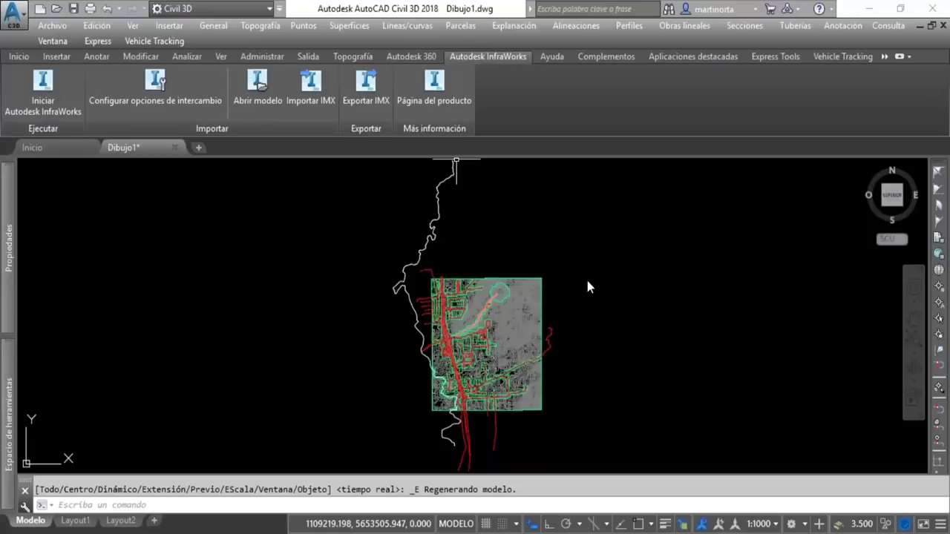
- Select the imported bridge's 3D solid body over the contoured terrain in Dibujo1
{"action": "scroll", "coordinate": [512, 293], "scroll_direction": "up", "scroll_amount": 2}
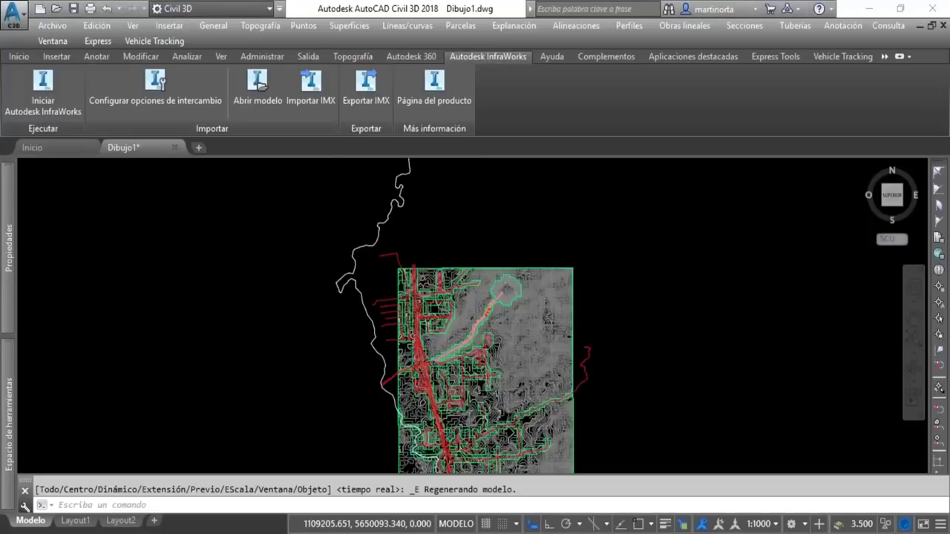
{"action": "scroll", "coordinate": [440, 384], "scroll_direction": "up", "scroll_amount": 2}
{"action": "scroll", "coordinate": [440, 383], "scroll_direction": "up", "scroll_amount": 2}
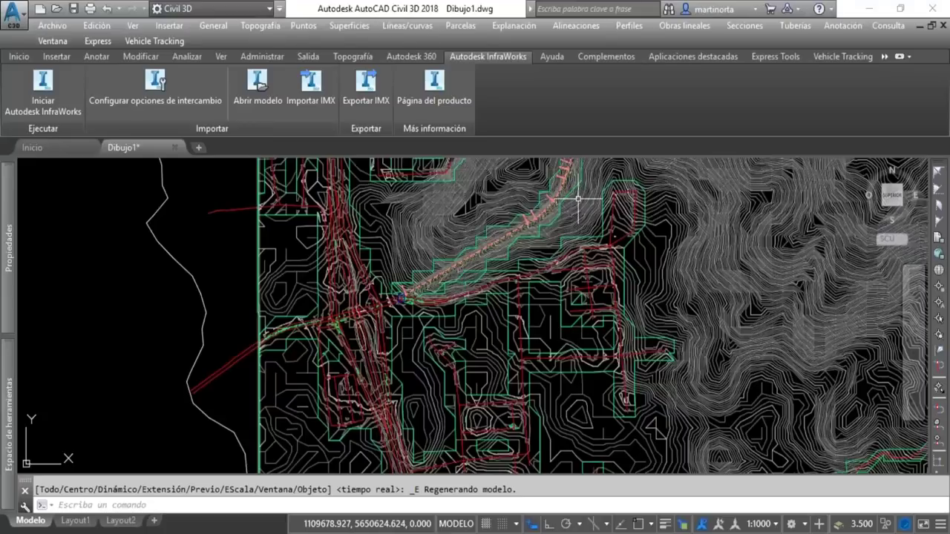
{"action": "middle_click_drag", "start_coordinate": [578, 198], "coordinate": [573, 215]}
{"action": "scroll", "coordinate": [584, 266], "scroll_direction": "up", "scroll_amount": 3}
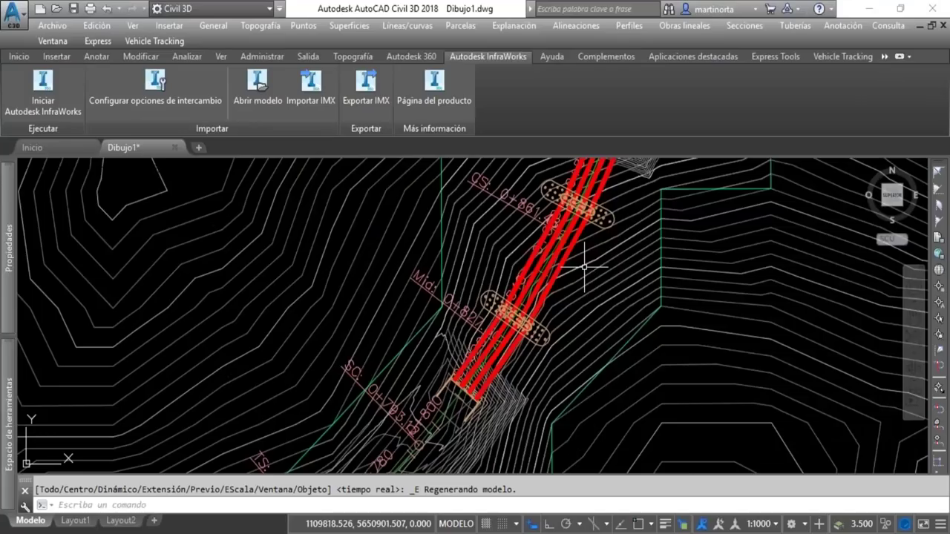
{"action": "middle_click_drag", "start_coordinate": [577, 238], "coordinate": [534, 316]}
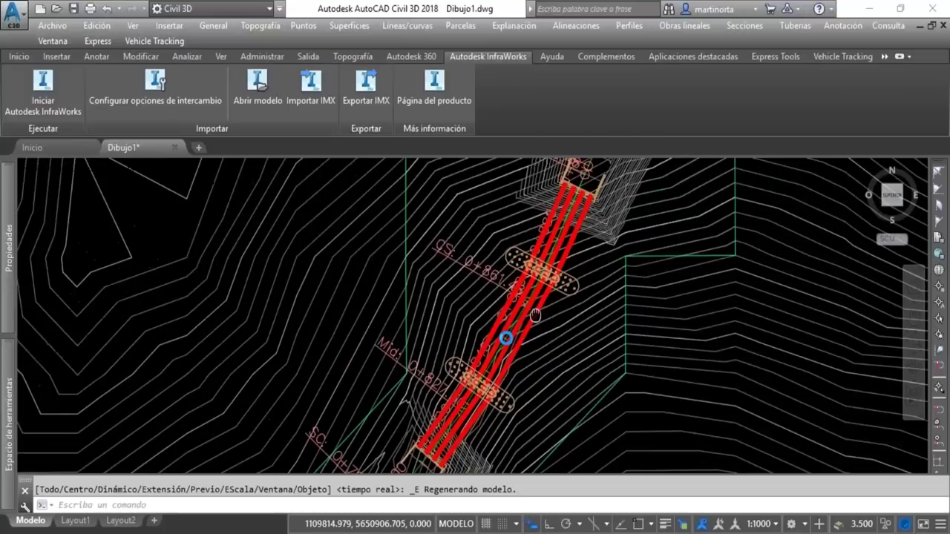
{"action": "left_click", "coordinate": [553, 251]}
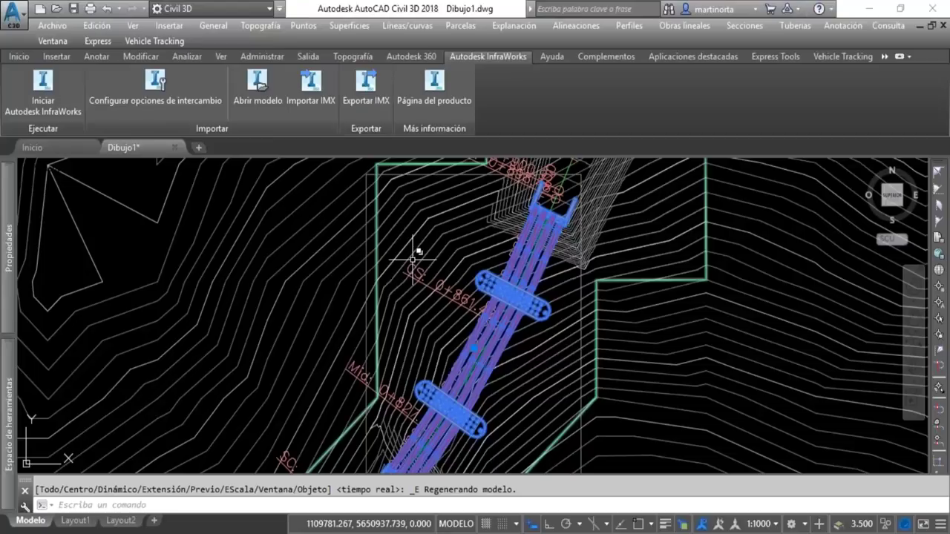
{"action": "scroll", "coordinate": [413, 259], "scroll_direction": "down", "scroll_amount": 3}
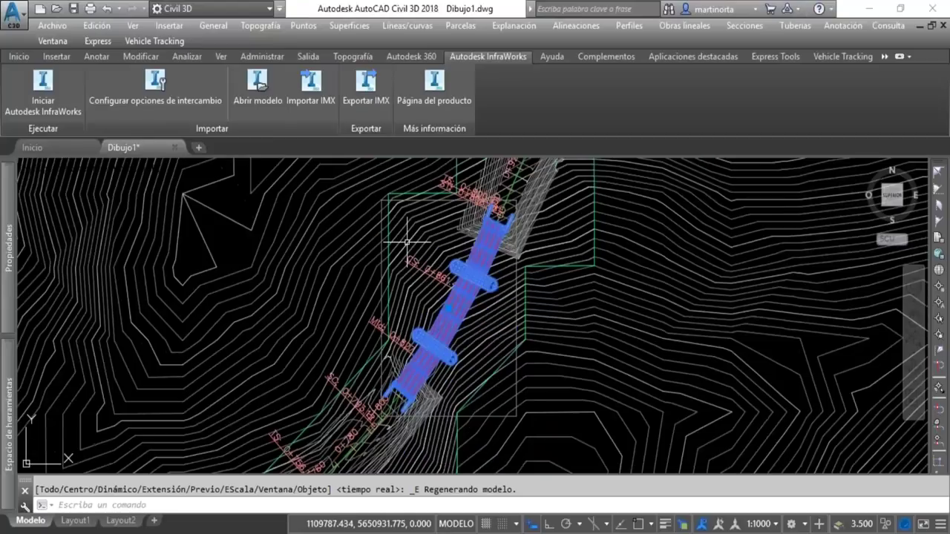
{"action": "scroll", "coordinate": [406, 242], "scroll_direction": "down", "scroll_amount": 3}
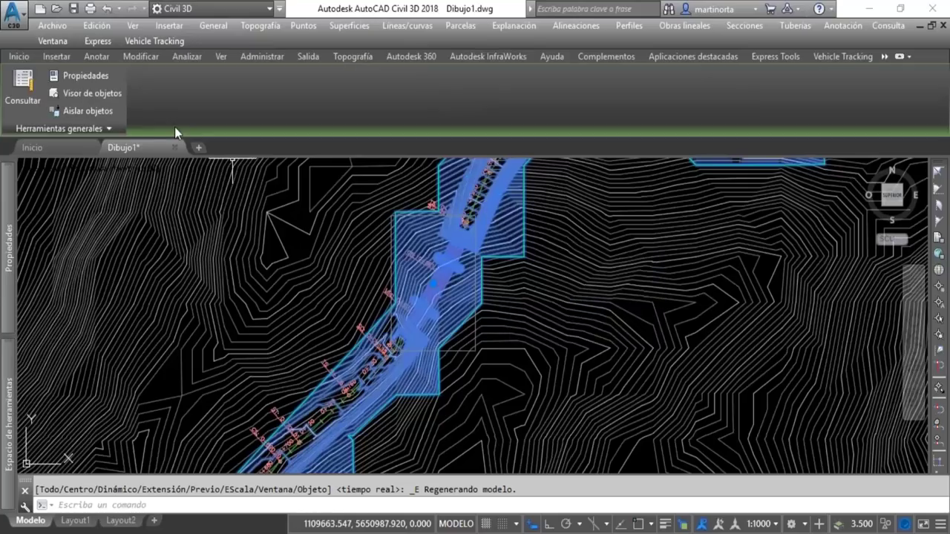
{"action": "left_click", "coordinate": [92, 92]}
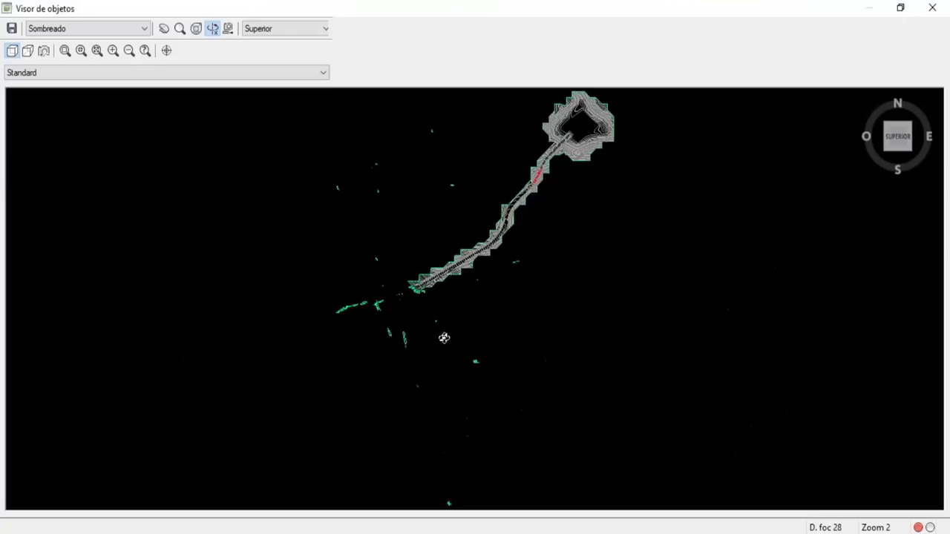
{"action": "mouse_move", "coordinate": [566, 210]}
{"action": "left_mouse_down"}
{"action": "mouse_move", "coordinate": [515, 303]}
{"action": "mouse_move", "coordinate": [462, 333]}
{"action": "left_mouse_up"}
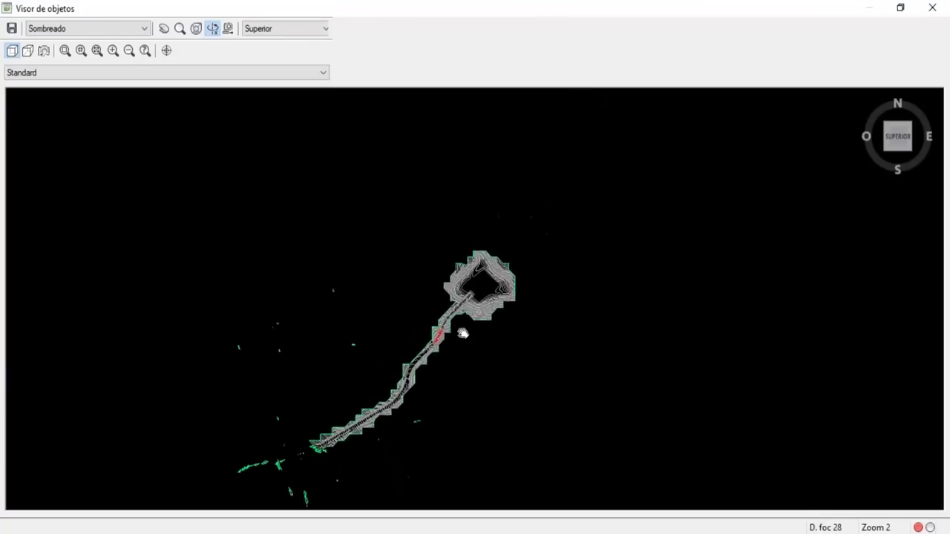
{"action": "scroll", "coordinate": [456, 328], "scroll_direction": "up", "scroll_amount": 5}
{"action": "scroll", "coordinate": [425, 327], "scroll_direction": "down", "scroll_amount": 2}
{"action": "scroll", "coordinate": [429, 313], "scroll_direction": "down", "scroll_amount": 2}
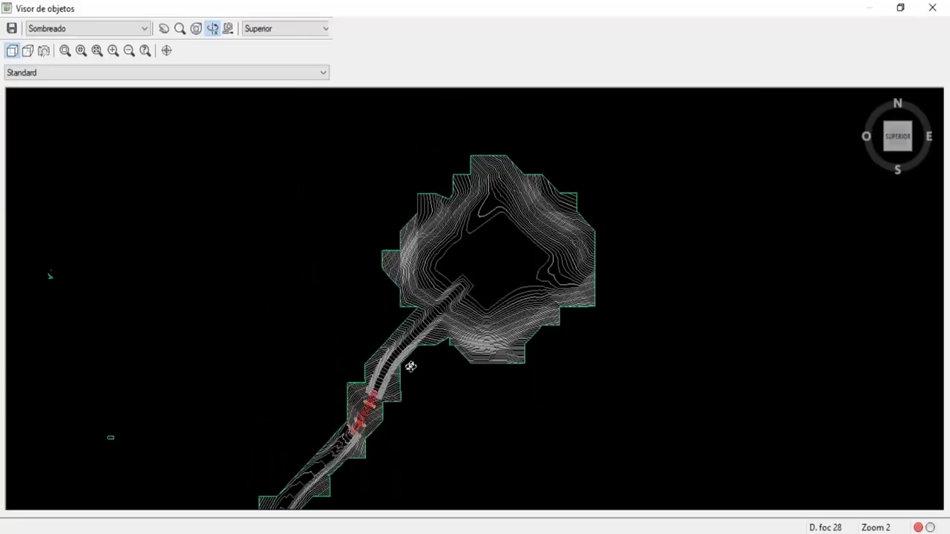
{"action": "left_click_drag", "start_coordinate": [392, 393], "coordinate": [397, 307]}
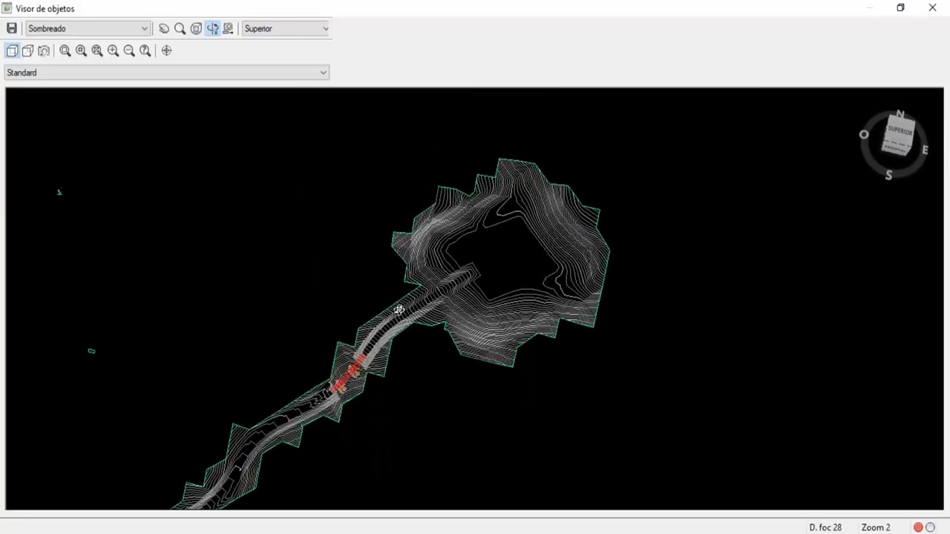
{"action": "mouse_move", "coordinate": [517, 312]}
{"action": "left_mouse_down"}
{"action": "mouse_move", "coordinate": [492, 250]}
{"action": "mouse_move", "coordinate": [356, 319]}
{"action": "left_mouse_up"}
{"action": "scroll", "coordinate": [240, 392], "scroll_direction": "up", "scroll_amount": 2}
{"action": "scroll", "coordinate": [173, 414], "scroll_direction": "up", "scroll_amount": 2}
{"action": "middle_click_drag", "start_coordinate": [172, 414], "coordinate": [212, 399]}
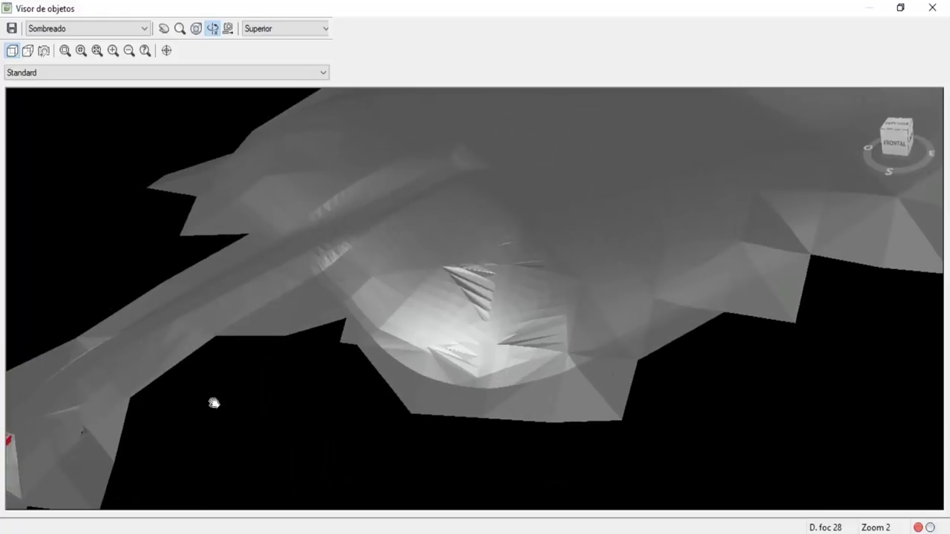
{"action": "middle_click_drag", "start_coordinate": [297, 352], "coordinate": [222, 374]}
{"action": "scroll", "coordinate": [211, 371], "scroll_direction": "up", "scroll_amount": 3}
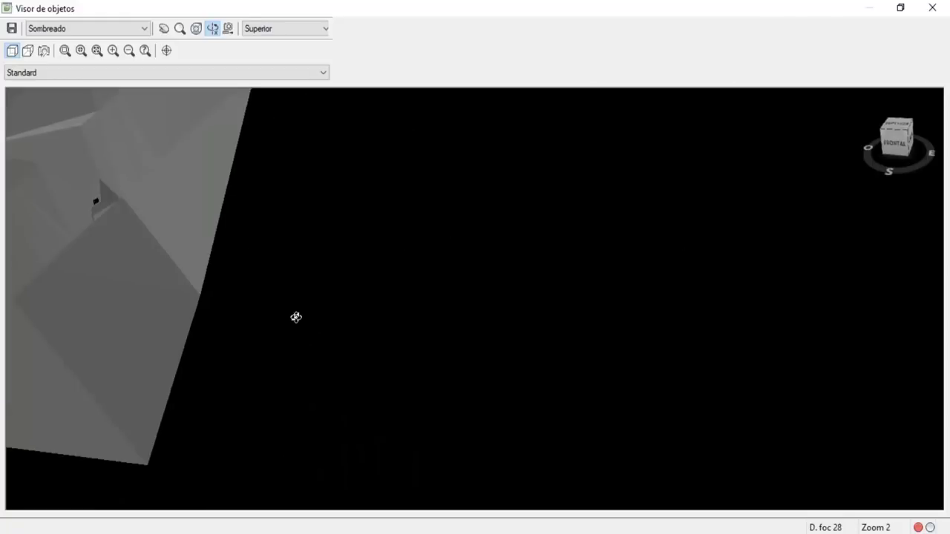
{"action": "middle_click_drag", "start_coordinate": [181, 321], "coordinate": [650, 369]}
{"action": "scroll", "coordinate": [268, 399], "scroll_direction": "down", "scroll_amount": 3}
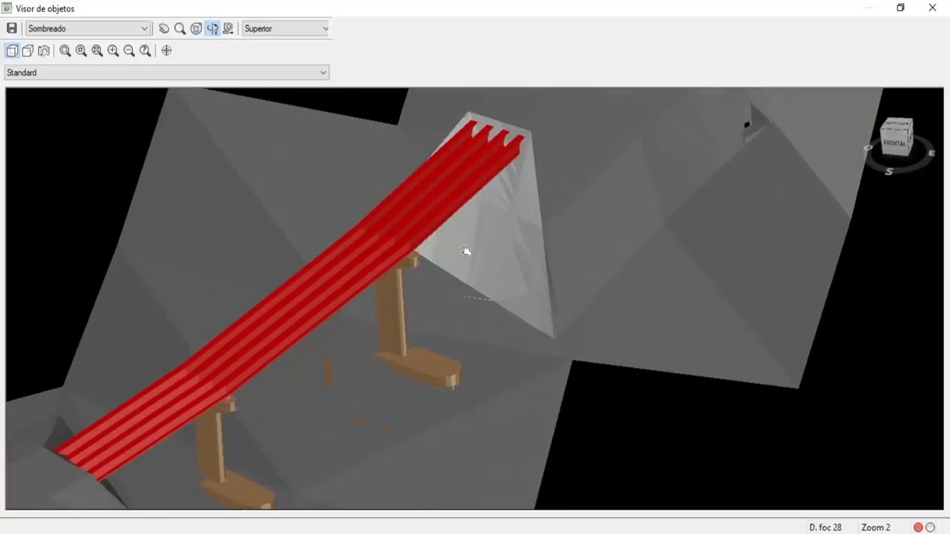
{"action": "middle_click_drag", "start_coordinate": [467, 250], "coordinate": [480, 240]}
{"action": "scroll", "coordinate": [408, 363], "scroll_direction": "down", "scroll_amount": 2}
{"action": "mouse_move", "coordinate": [376, 364]}
{"action": "middle_mouse_down", "text": "shift"}
{"action": "mouse_move", "coordinate": [356, 263]}
{"action": "mouse_move", "coordinate": [430, 365]}
{"action": "mouse_move", "coordinate": [617, 333]}
{"action": "mouse_move", "coordinate": [278, 314]}
{"action": "mouse_move", "coordinate": [373, 292]}
{"action": "mouse_move", "coordinate": [400, 271]}
{"action": "mouse_move", "coordinate": [386, 280]}
{"action": "mouse_move", "coordinate": [381, 308]}
{"action": "mouse_move", "coordinate": [370, 230]}
{"action": "mouse_move", "coordinate": [471, 377]}
{"action": "mouse_move", "coordinate": [356, 221]}
{"action": "middle_mouse_up", "text": "shift"}
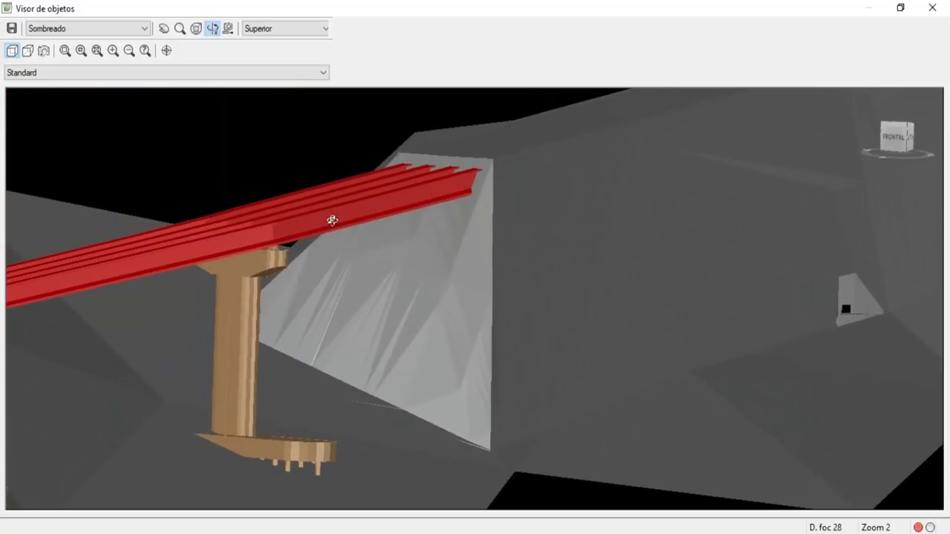
{"action": "scroll", "coordinate": [330, 215], "scroll_direction": "down", "scroll_amount": 2}
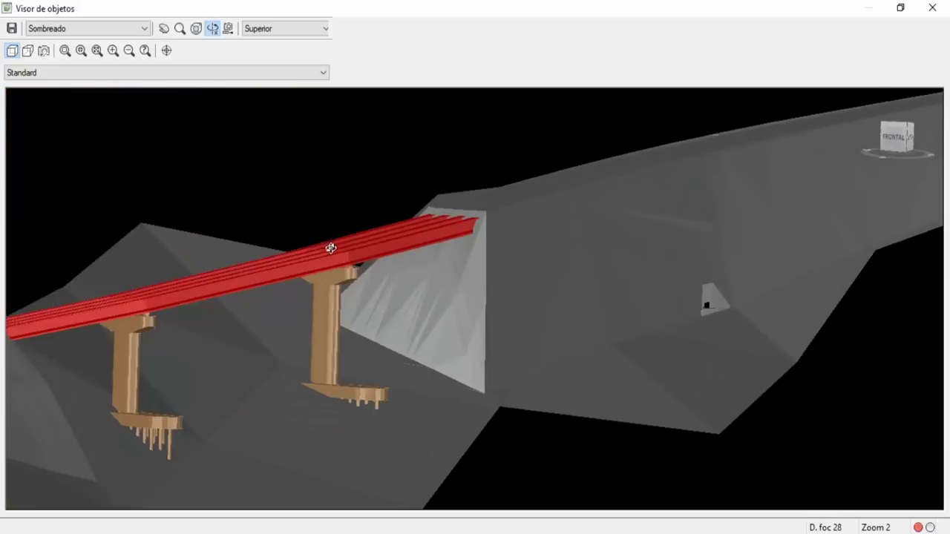
{"action": "scroll", "coordinate": [331, 249], "scroll_direction": "down", "scroll_amount": 1}
{"action": "mouse_move", "coordinate": [529, 311]}
{"action": "middle_mouse_down", "text": "shift"}
{"action": "mouse_move", "coordinate": [329, 354]}
{"action": "mouse_move", "coordinate": [276, 380]}
{"action": "mouse_move", "coordinate": [693, 238]}
{"action": "middle_mouse_up", "text": "shift"}
{"action": "scroll", "coordinate": [326, 358], "scroll_direction": "up", "scroll_amount": 2}
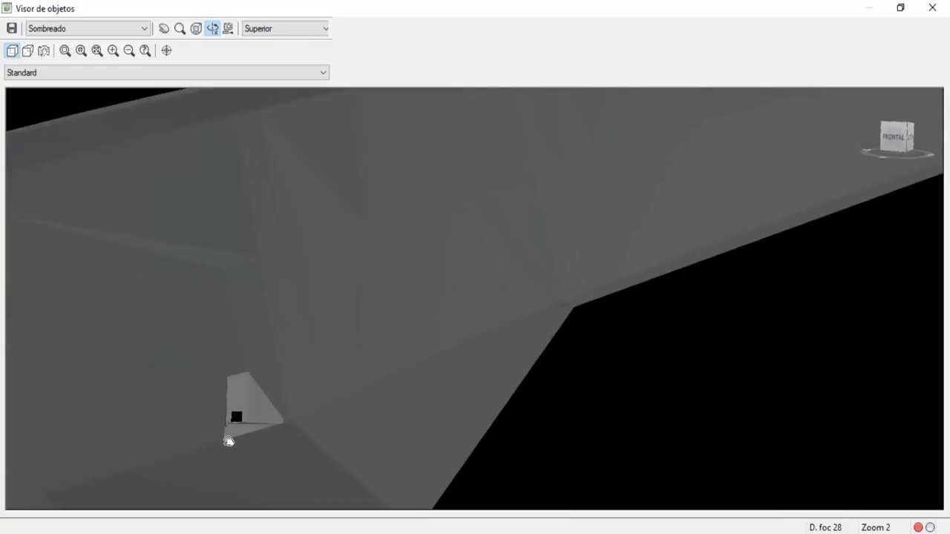
{"action": "scroll", "coordinate": [229, 432], "scroll_direction": "up", "scroll_amount": 1}
{"action": "scroll", "coordinate": [374, 309], "scroll_direction": "down", "scroll_amount": 1}
{"action": "scroll", "coordinate": [364, 284], "scroll_direction": "down", "scroll_amount": 3}
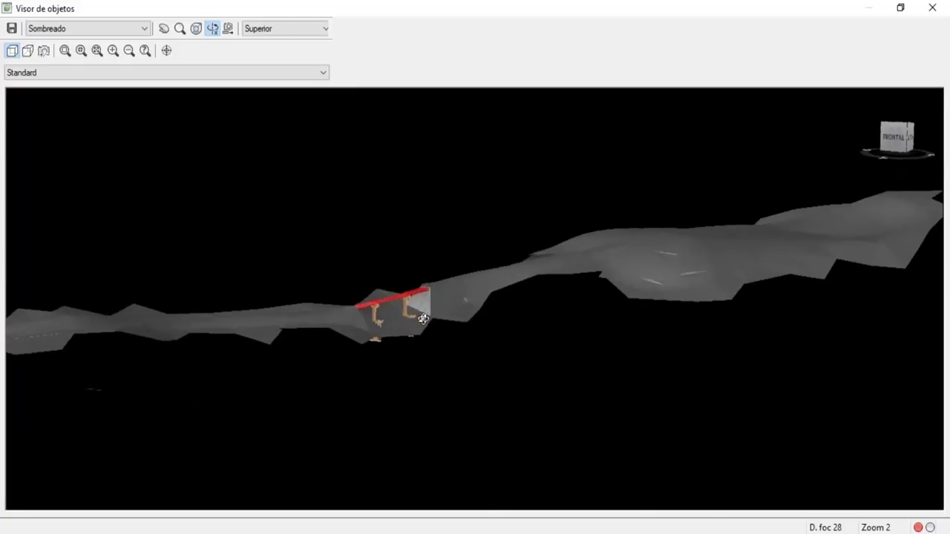
{"action": "mouse_move", "coordinate": [418, 312]}
{"action": "middle_mouse_down", "text": "shift"}
{"action": "mouse_move", "coordinate": [526, 348]}
{"action": "mouse_move", "coordinate": [563, 390]}
{"action": "mouse_move", "coordinate": [507, 360]}
{"action": "mouse_move", "coordinate": [547, 329]}
{"action": "middle_mouse_up", "text": "shift"}
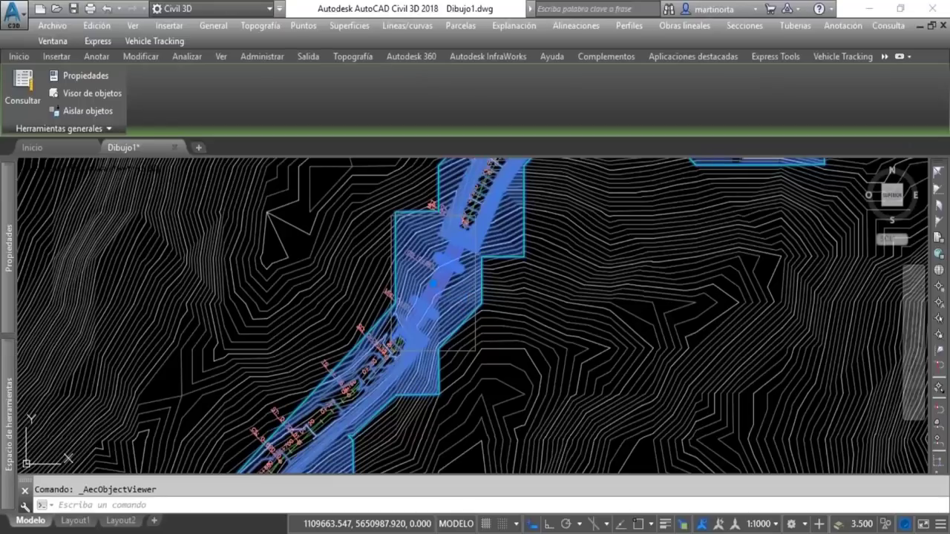
{"action": "scroll", "coordinate": [331, 306], "scroll_direction": "down", "scroll_amount": 3}
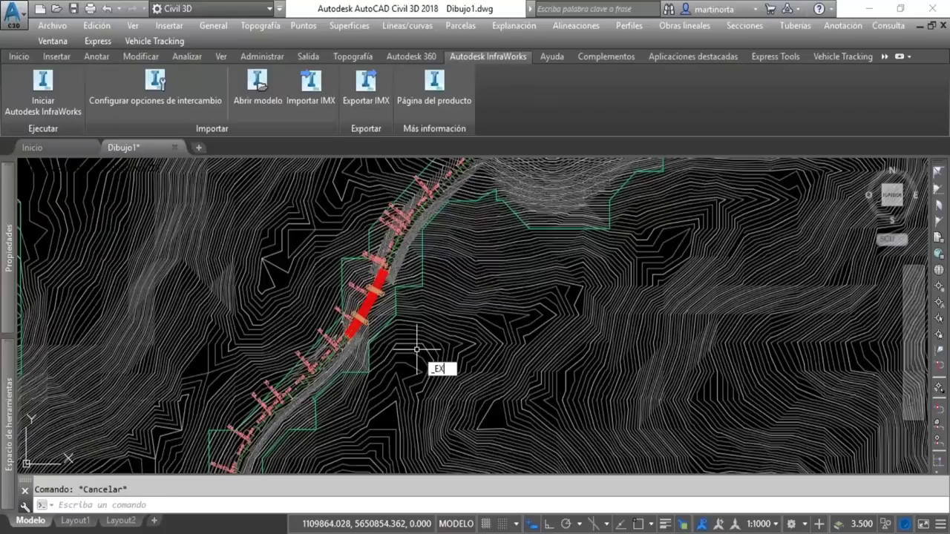
{"action": "type", "text": "PORT"}
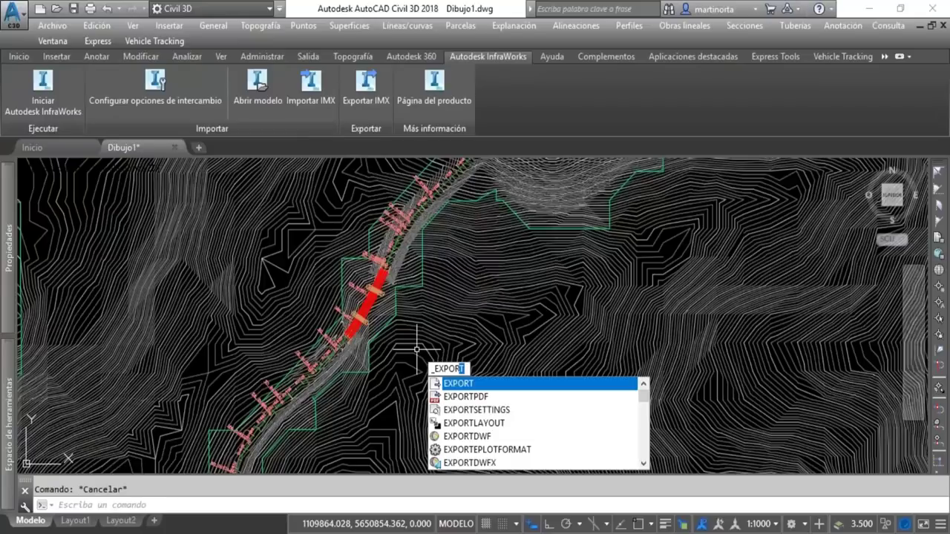
{"action": "key", "text": "BackSpace"}
{"action": "key", "text": "BackSpace"}
{"action": "key", "text": "BackSpace"}
{"action": "key", "text": "BackSpace"}
{"action": "key", "text": "BackSpace"}
{"action": "key", "text": "BackSpace"}
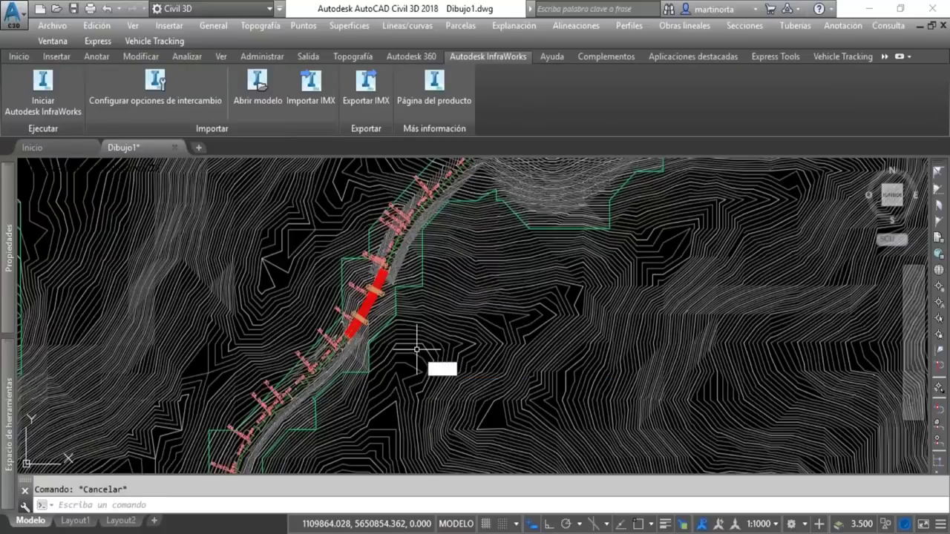
{"action": "type", "text": "_IFC"}
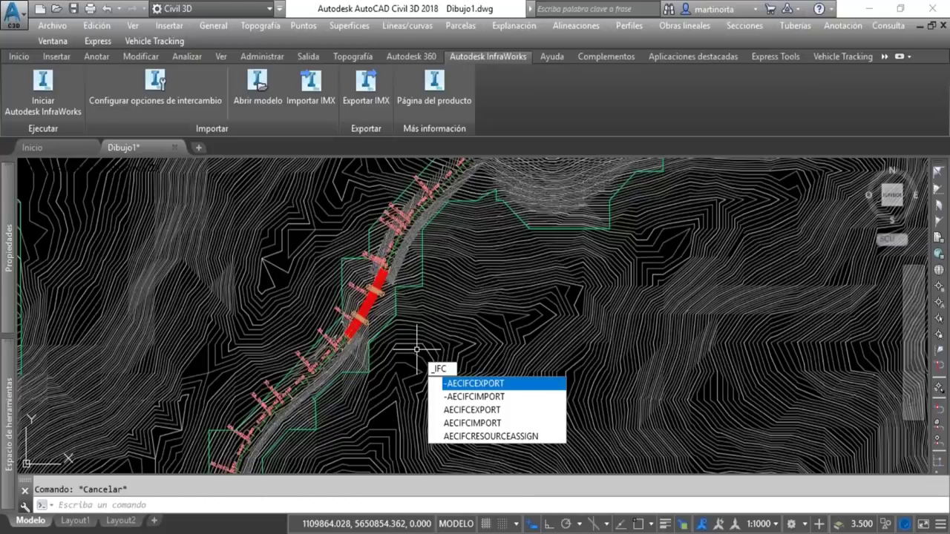
{"action": "key", "text": "Down"}
{"action": "key", "text": "Down"}
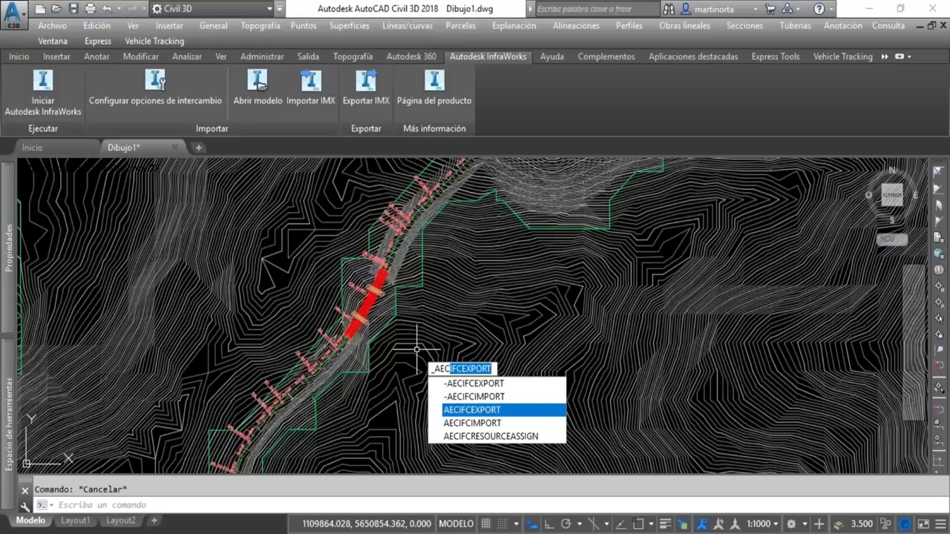
{"action": "key", "text": "Return"}
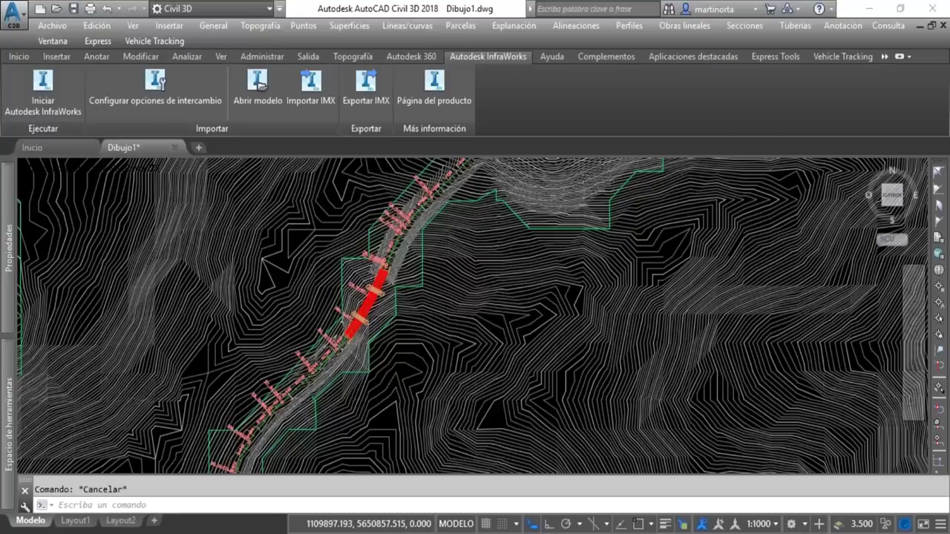
{"action": "scroll", "coordinate": [446, 345], "scroll_direction": "down", "scroll_amount": 2}
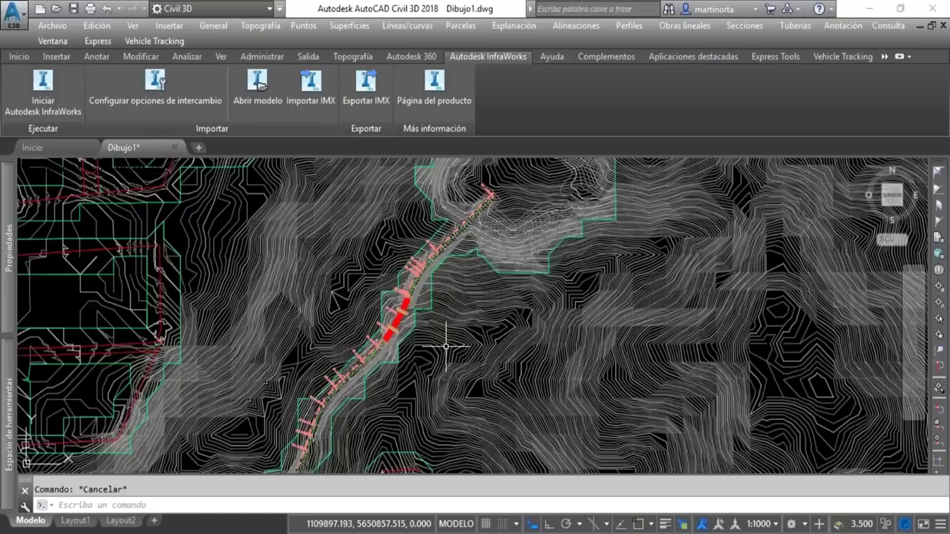
{"action": "scroll", "coordinate": [434, 288], "scroll_direction": "down", "scroll_amount": 2}
{"action": "scroll", "coordinate": [561, 231], "scroll_direction": "down", "scroll_amount": 2}
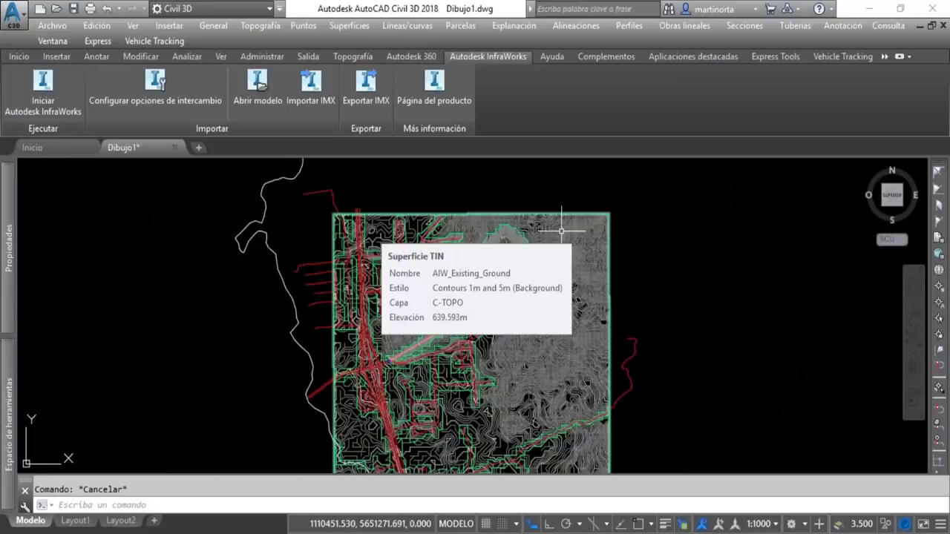